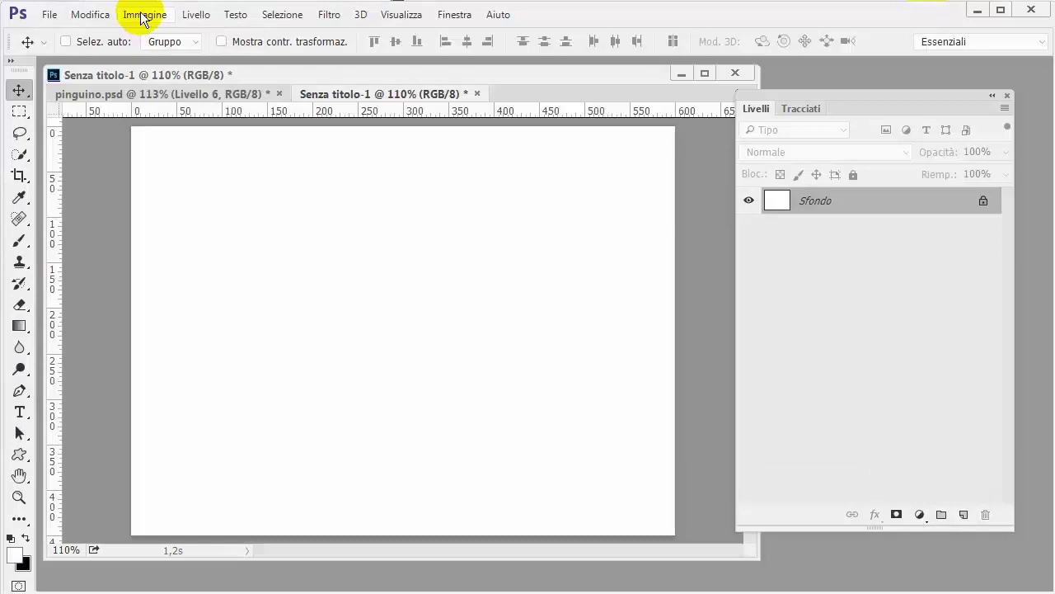
Confirm the canvas is 600 × 450 px and add a new empty layer, Livello 1.
{"action": "left_click", "coordinate": [142, 16]}
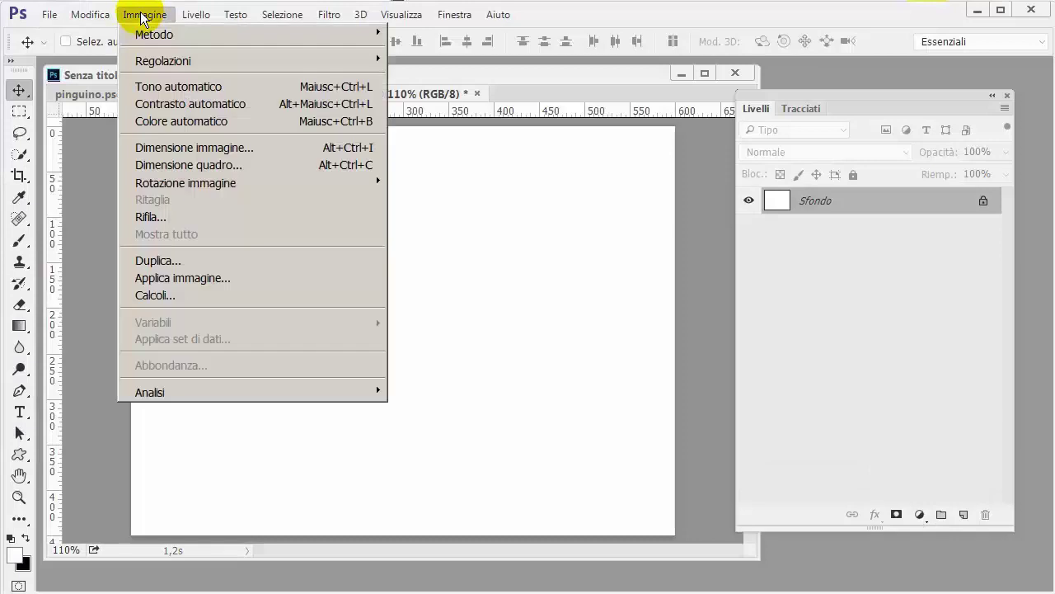
{"action": "left_click", "coordinate": [198, 148]}
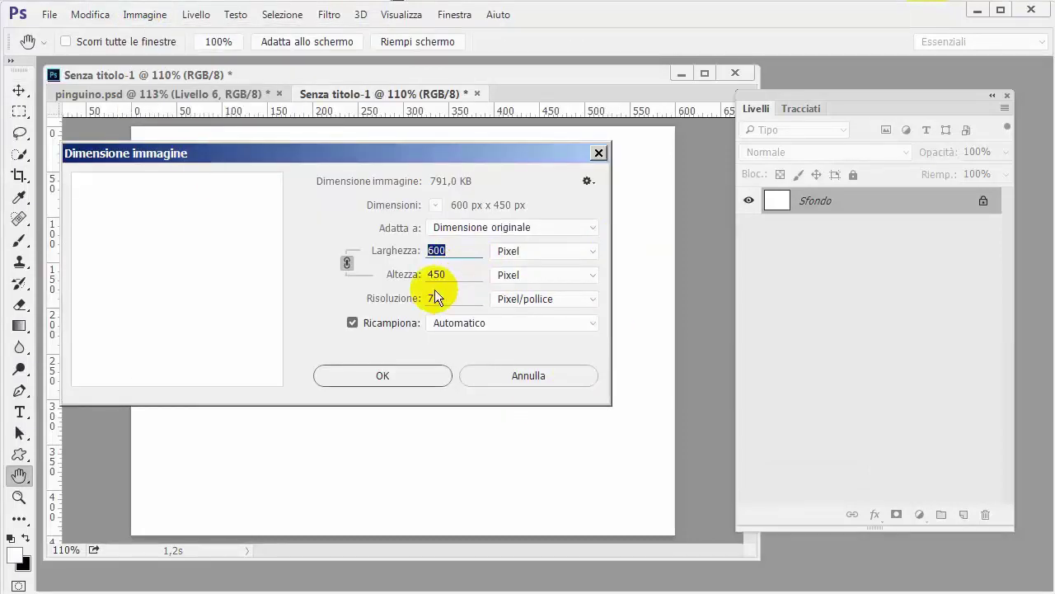
{"action": "left_click", "coordinate": [410, 378]}
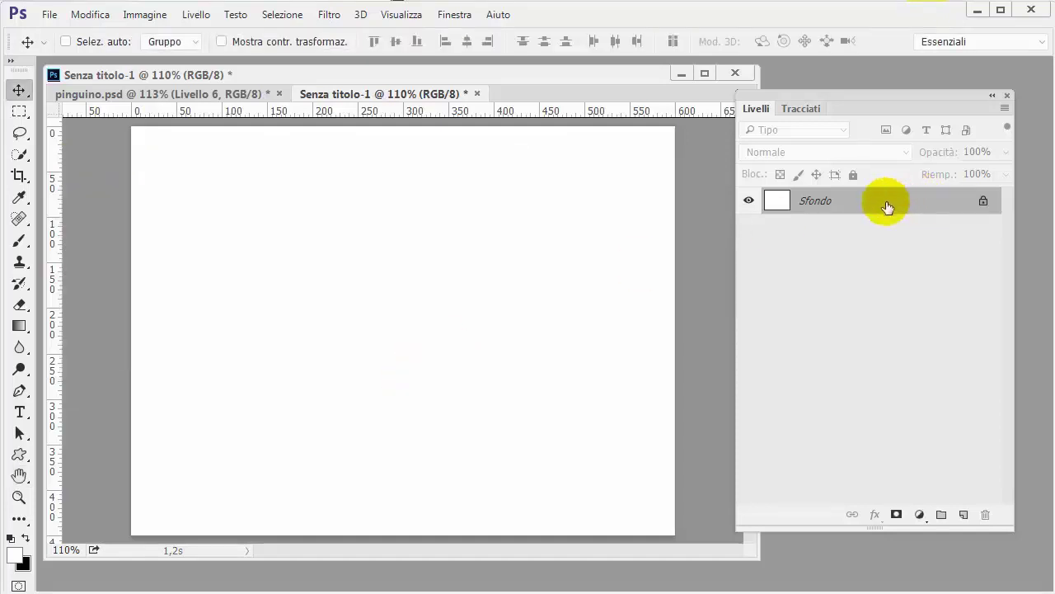
{"action": "left_click", "coordinate": [964, 516]}
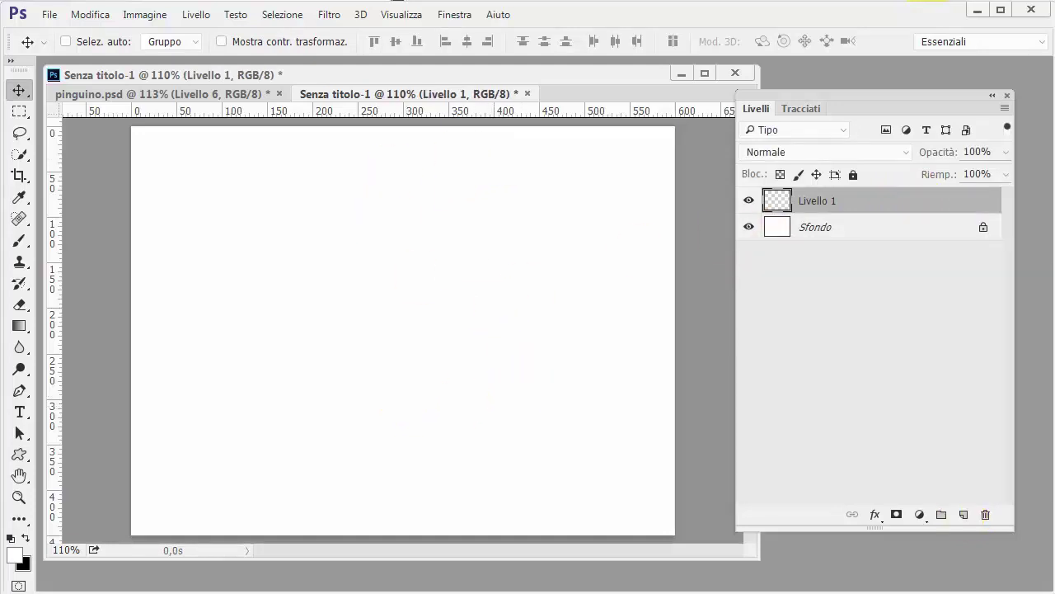
Draw a Shift-constrained circle on Livello 1, fill it black, and put it in Free Transform.
{"action": "right_click", "coordinate": [19, 111]}
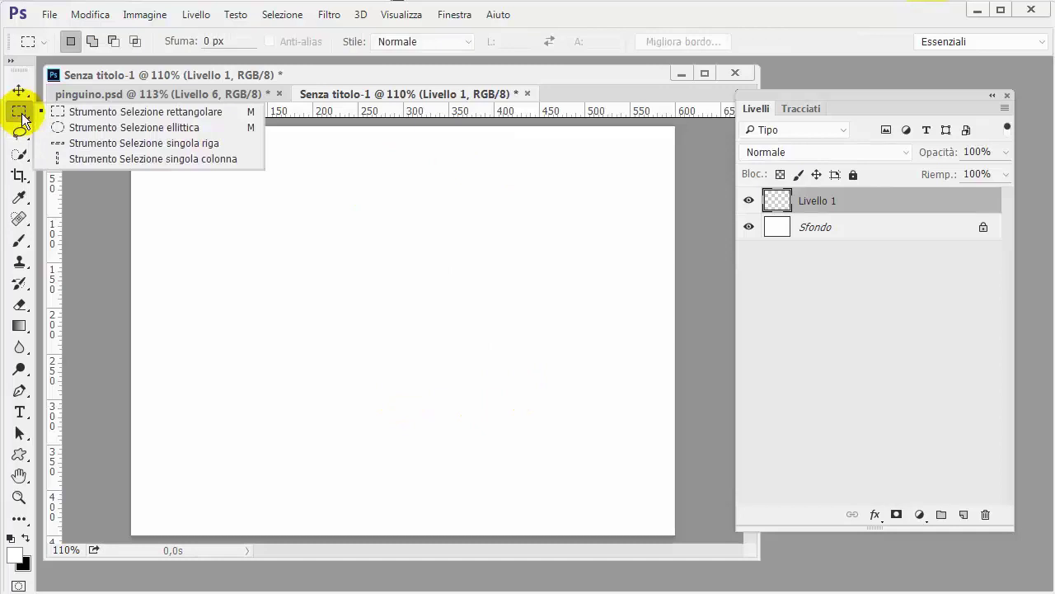
{"action": "left_click", "coordinate": [117, 129]}
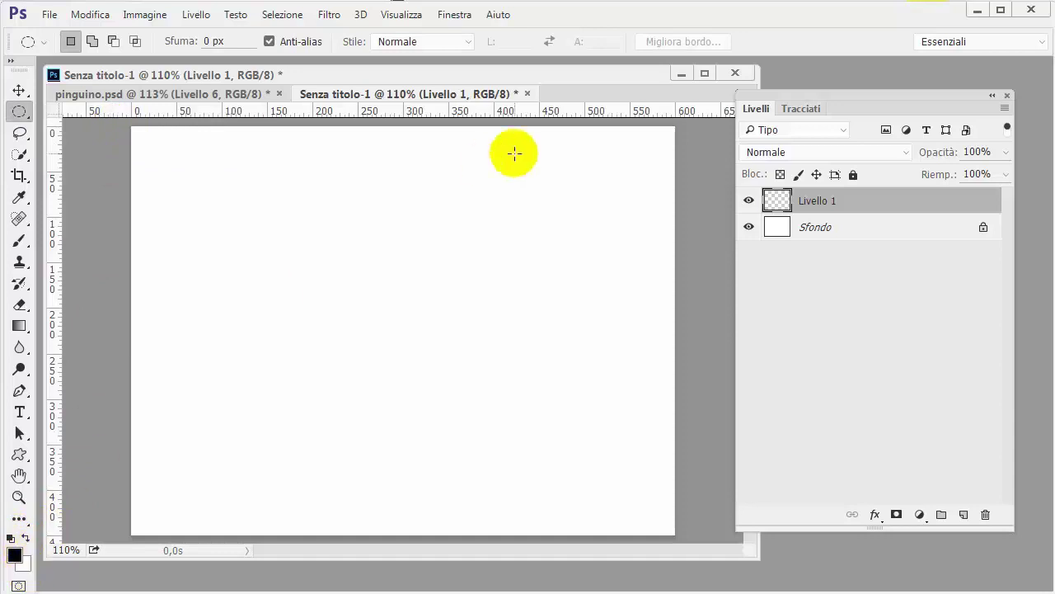
{"action": "key", "text": "shift"}
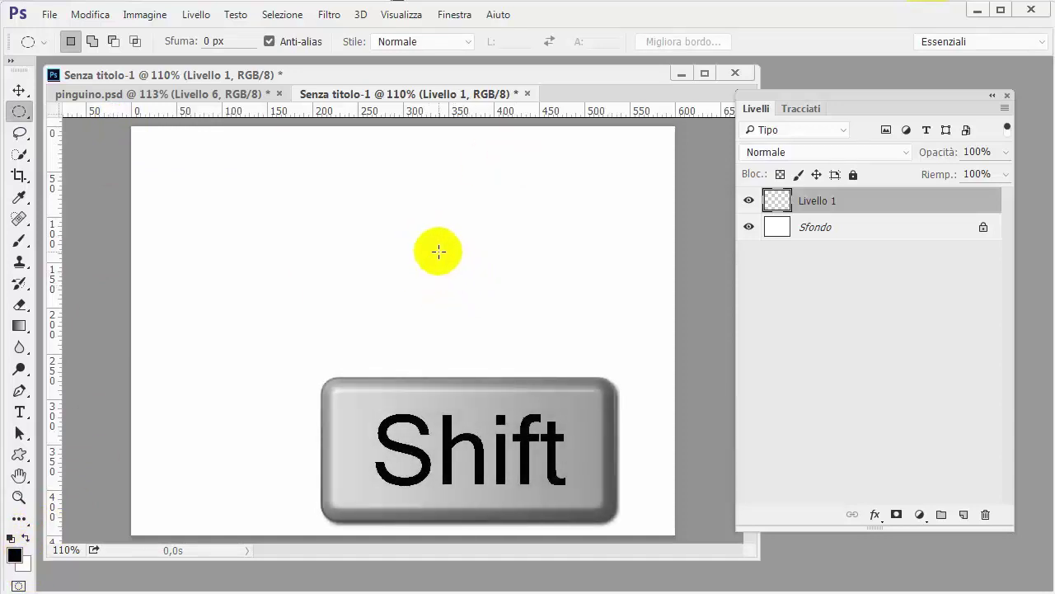
{"action": "mouse_move", "coordinate": [415, 235]}
{"action": "left_mouse_down"}
{"action": "mouse_move", "coordinate": [672, 497]}
{"action": "mouse_move", "coordinate": [682, 537]}
{"action": "left_mouse_up"}
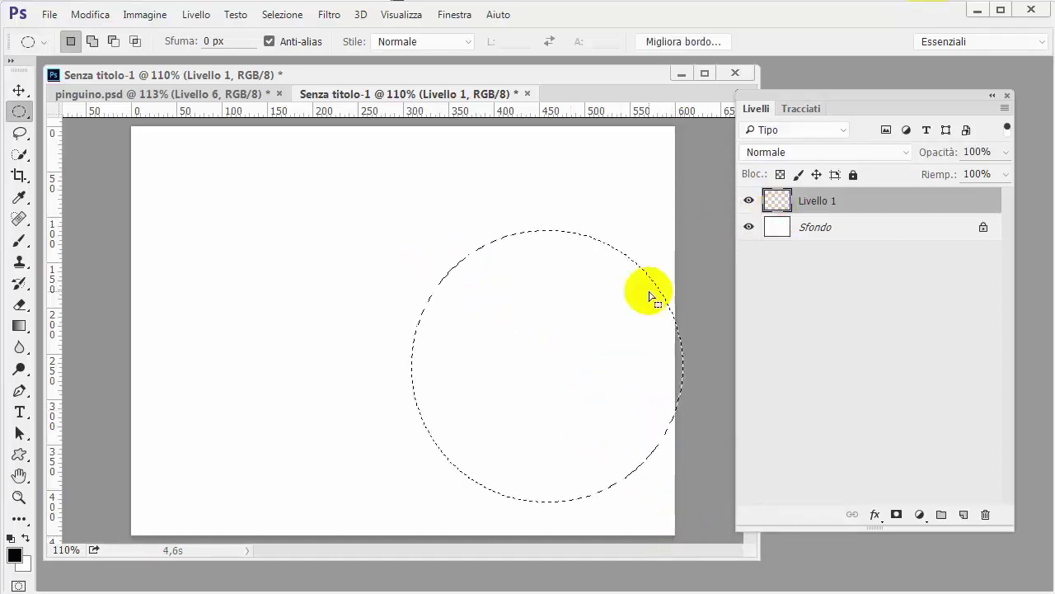
{"action": "mouse_move", "coordinate": [589, 324]}
{"action": "left_mouse_down"}
{"action": "mouse_move", "coordinate": [556, 276]}
{"action": "mouse_move", "coordinate": [542, 283]}
{"action": "left_mouse_up"}
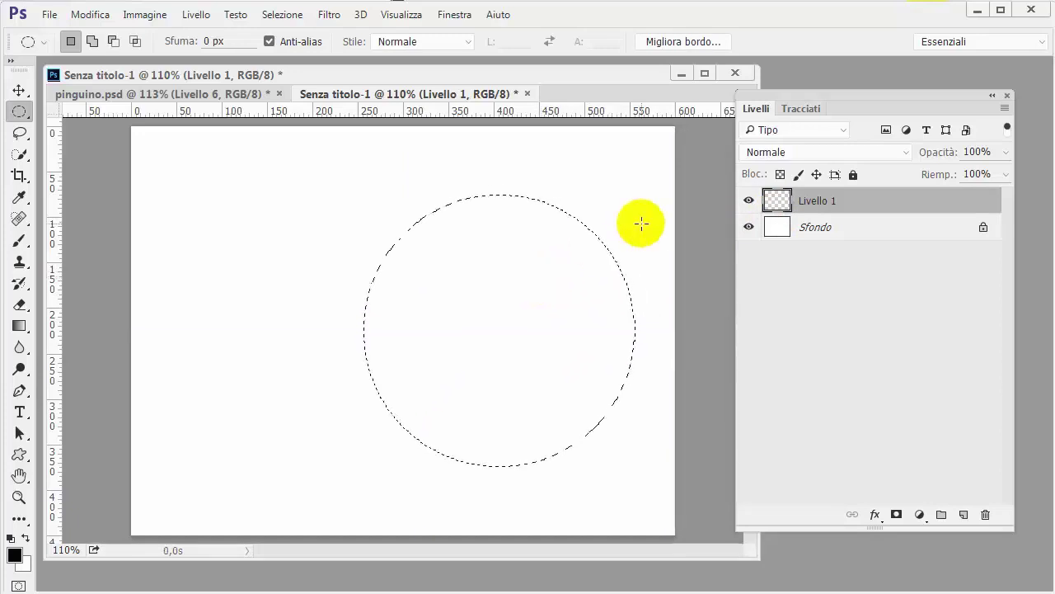
{"action": "key", "text": "alt+BackSpace"}
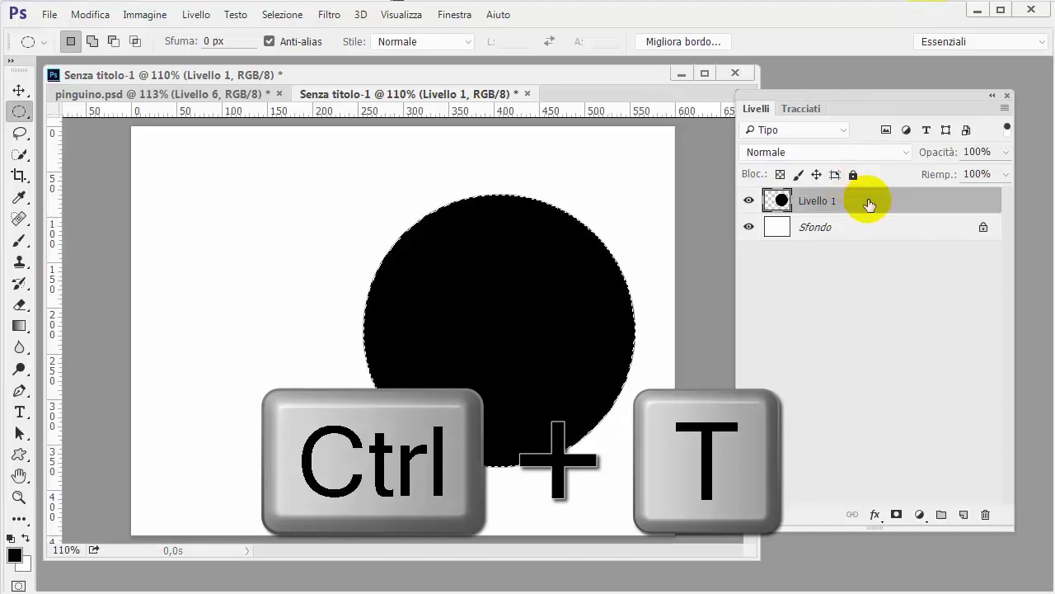
{"action": "key", "text": "ctrl+t"}
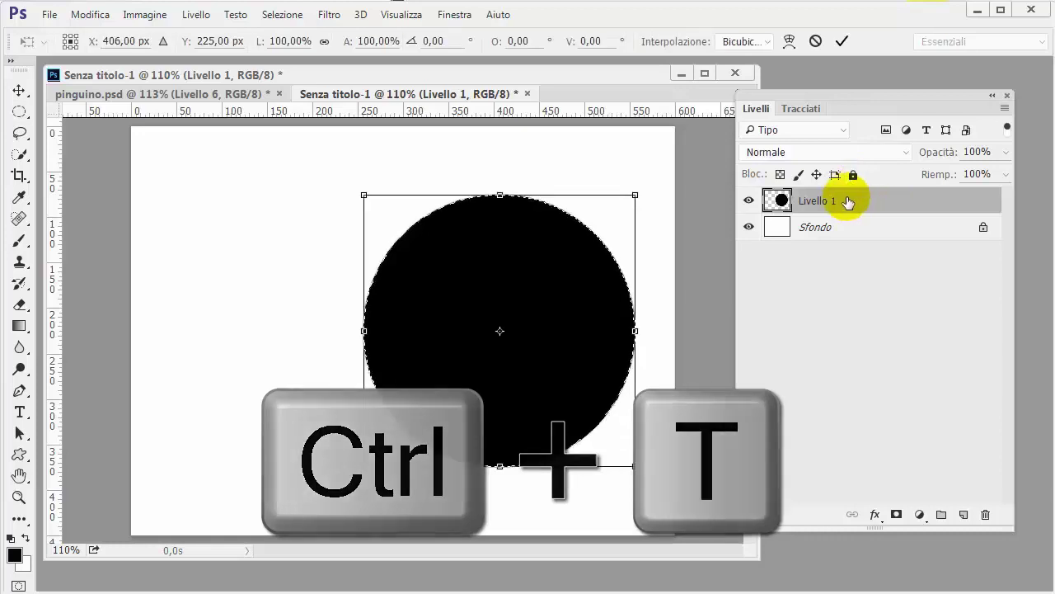
Warp the black circle, pulling the upper sides in and bulging the lower sides out.
{"action": "right_click", "coordinate": [464, 303]}
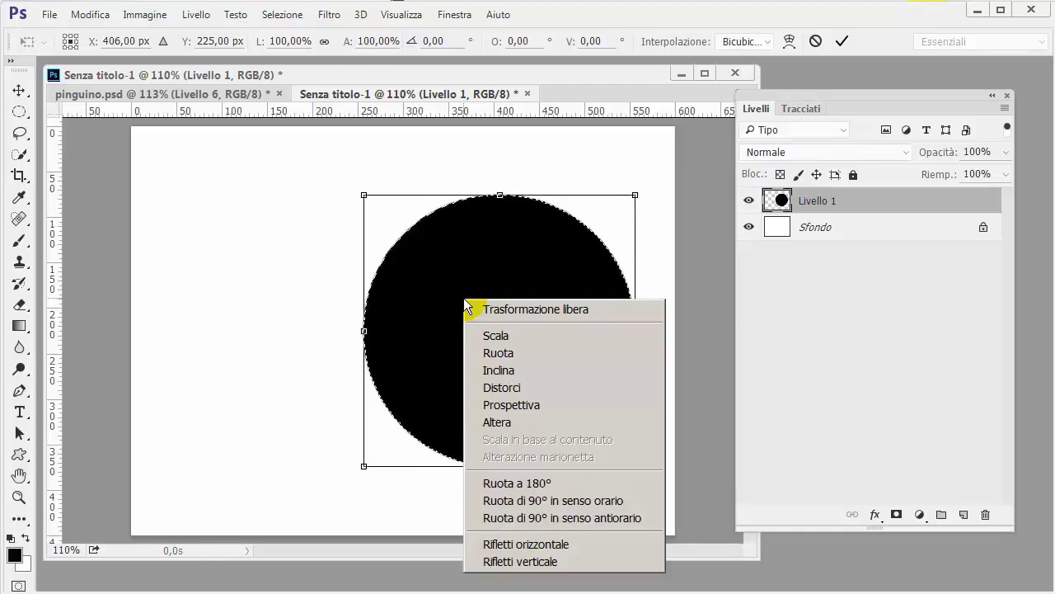
{"action": "left_click", "coordinate": [498, 423]}
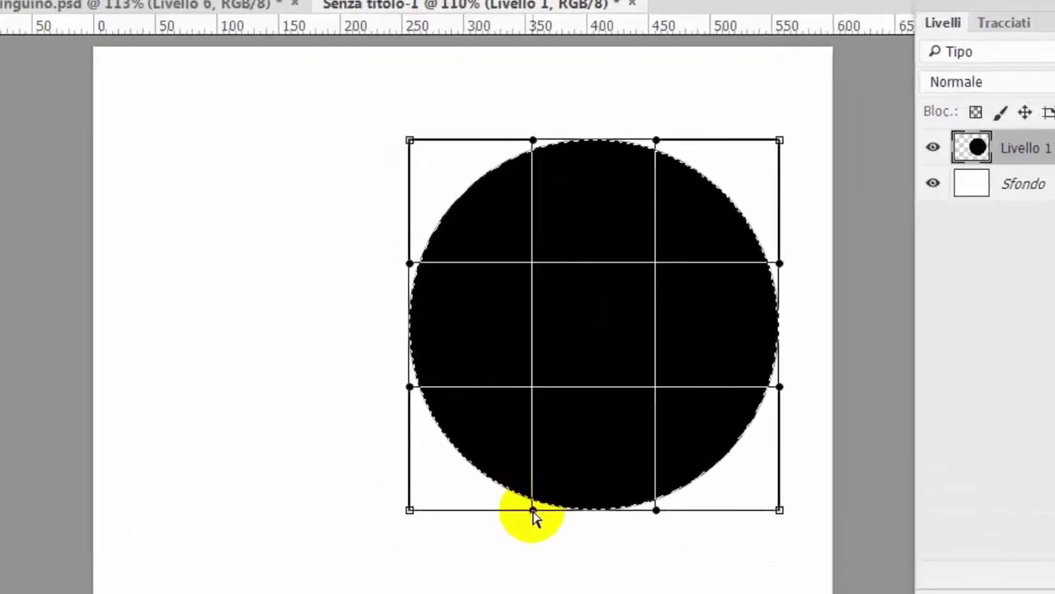
{"action": "mouse_move", "coordinate": [533, 511]}
{"action": "left_mouse_down"}
{"action": "mouse_move", "coordinate": [425, 504]}
{"action": "mouse_move", "coordinate": [438, 505]}
{"action": "left_mouse_up"}
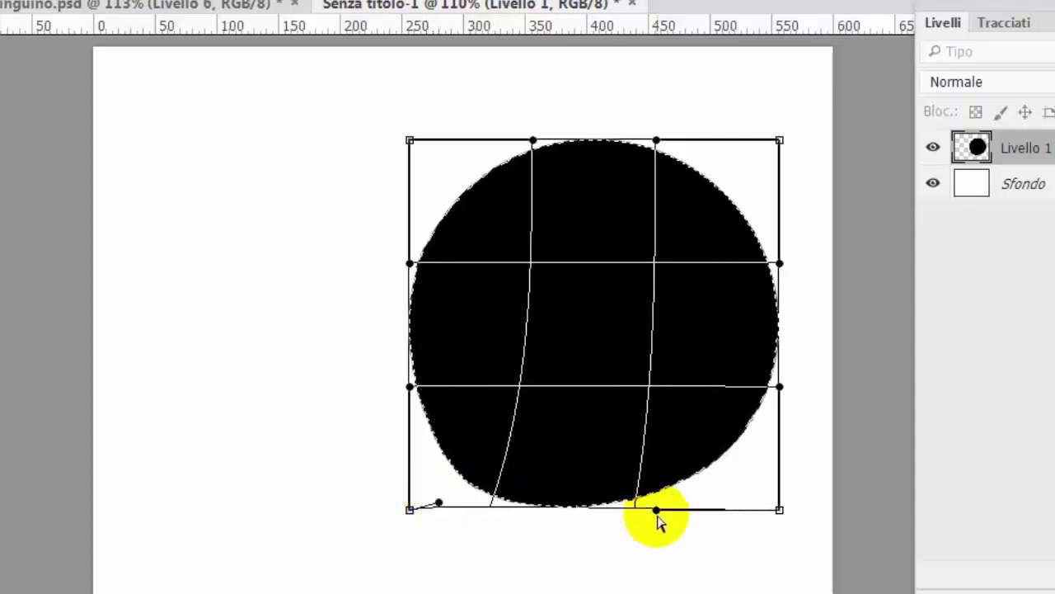
{"action": "mouse_move", "coordinate": [657, 511]}
{"action": "left_mouse_down"}
{"action": "mouse_move", "coordinate": [752, 515]}
{"action": "mouse_move", "coordinate": [757, 506]}
{"action": "left_mouse_up"}
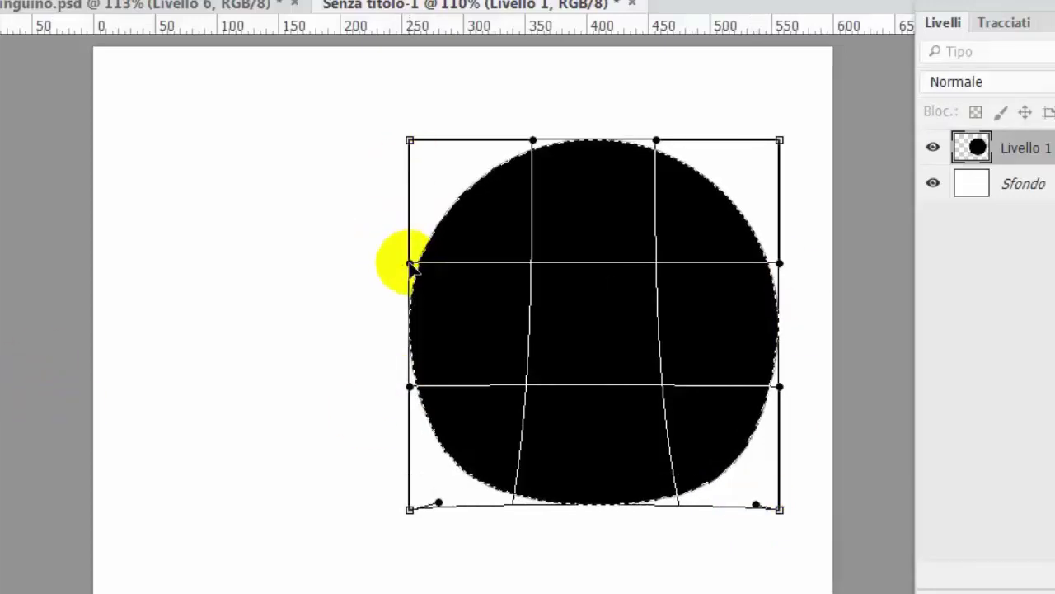
{"action": "mouse_move", "coordinate": [410, 264]}
{"action": "left_mouse_down"}
{"action": "mouse_move", "coordinate": [524, 312]}
{"action": "mouse_move", "coordinate": [580, 316]}
{"action": "left_mouse_up"}
{"action": "mouse_move", "coordinate": [410, 388]}
{"action": "left_mouse_down"}
{"action": "mouse_move", "coordinate": [410, 377]}
{"action": "mouse_move", "coordinate": [325, 364]}
{"action": "left_mouse_up"}
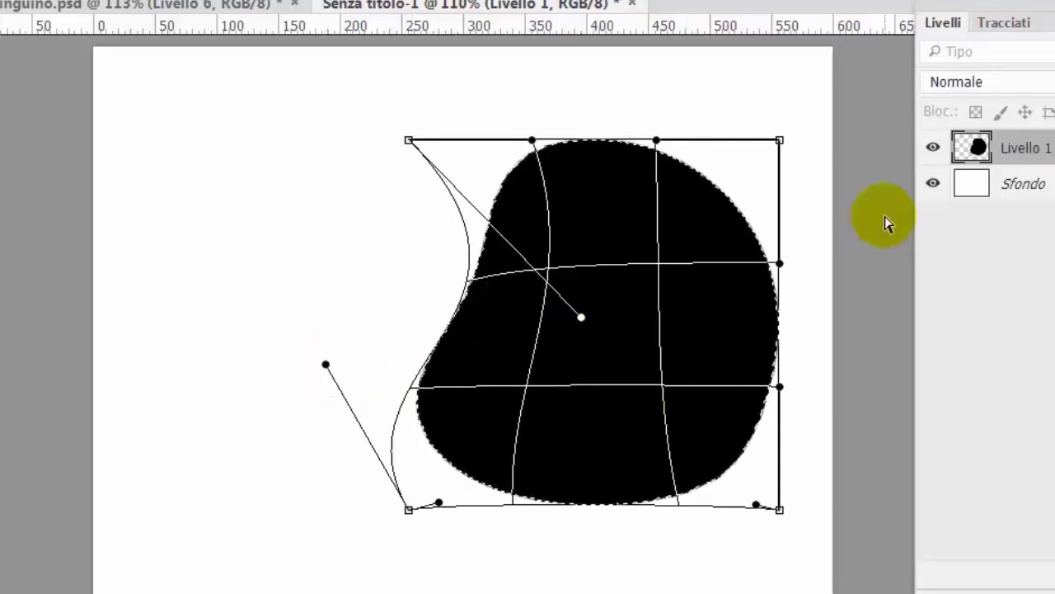
{"action": "left_click_drag", "start_coordinate": [779, 264], "coordinate": [631, 301]}
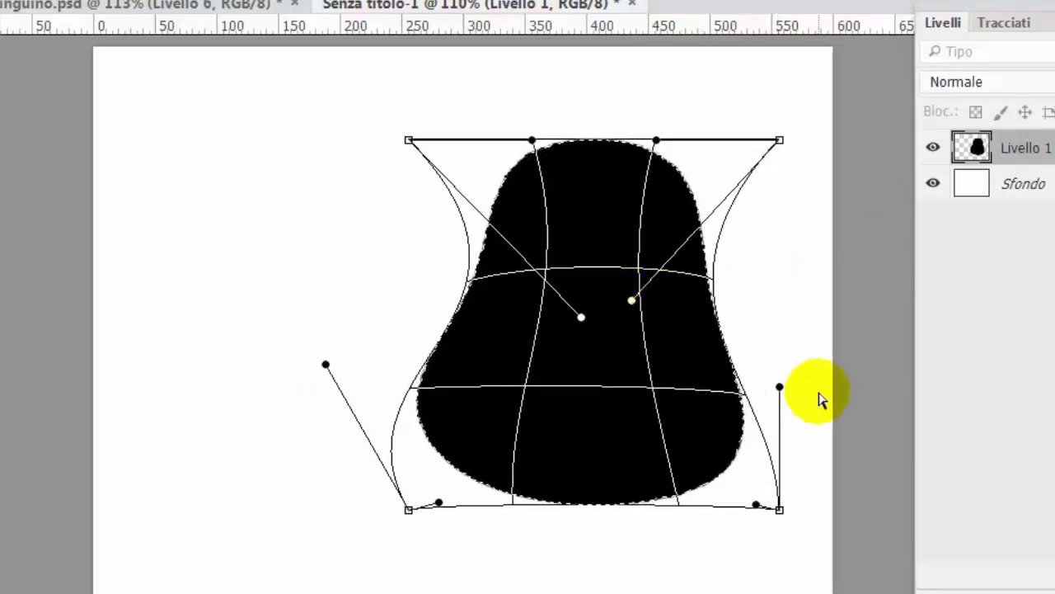
{"action": "mouse_move", "coordinate": [780, 386]}
{"action": "left_mouse_down"}
{"action": "mouse_move", "coordinate": [821, 363]}
{"action": "mouse_move", "coordinate": [904, 370]}
{"action": "mouse_move", "coordinate": [897, 393]}
{"action": "mouse_move", "coordinate": [902, 376]}
{"action": "left_mouse_up"}
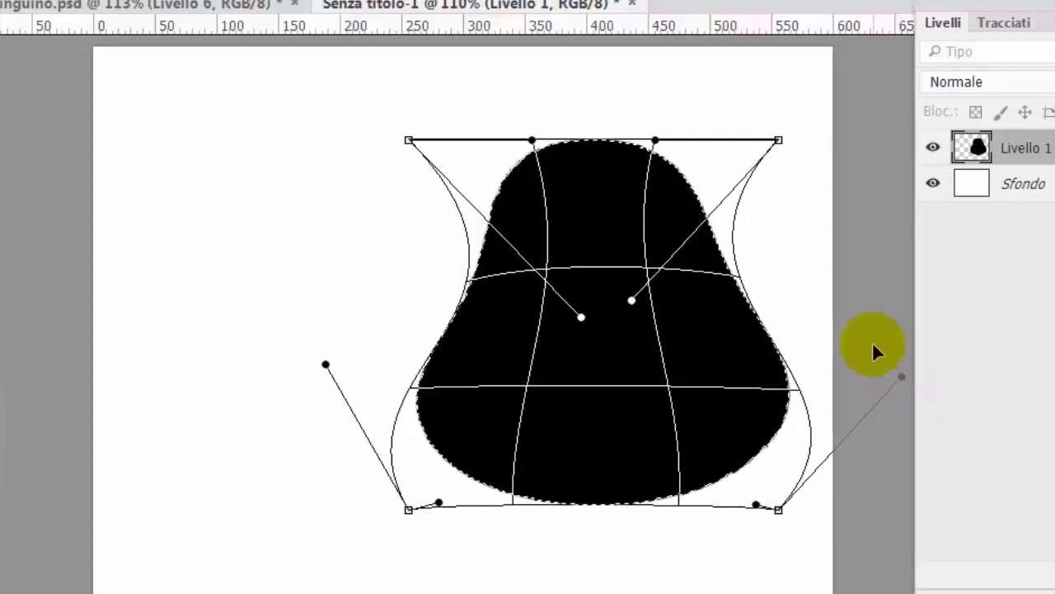
{"action": "left_click", "coordinate": [579, 142]}
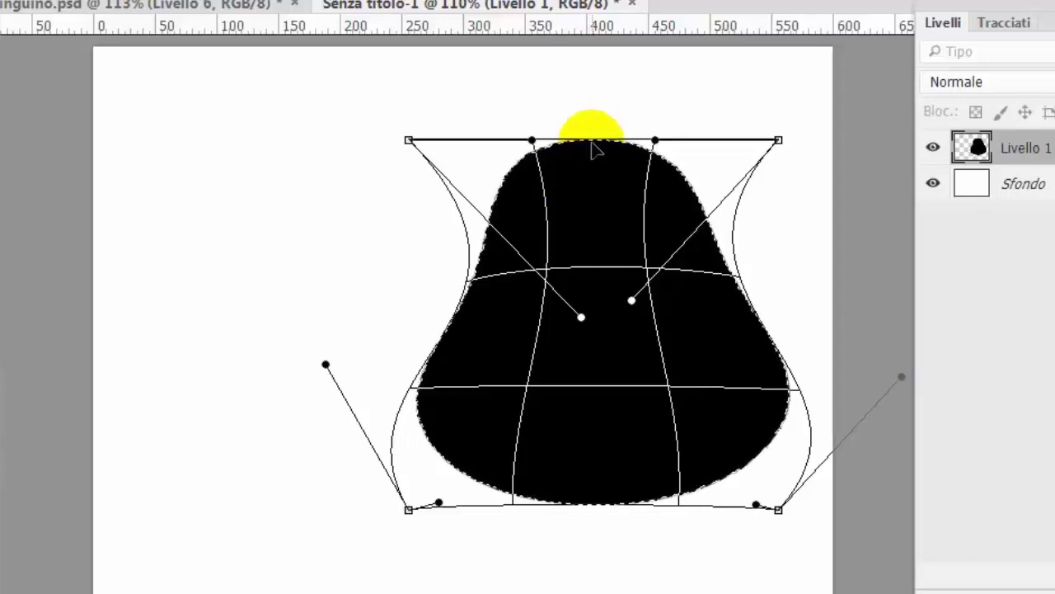
Reshape the top edge of the warped body, raising and rounding it.
{"action": "mouse_move", "coordinate": [593, 149]}
{"action": "left_mouse_down"}
{"action": "mouse_move", "coordinate": [579, 142]}
{"action": "mouse_move", "coordinate": [578, 120]}
{"action": "left_mouse_up"}
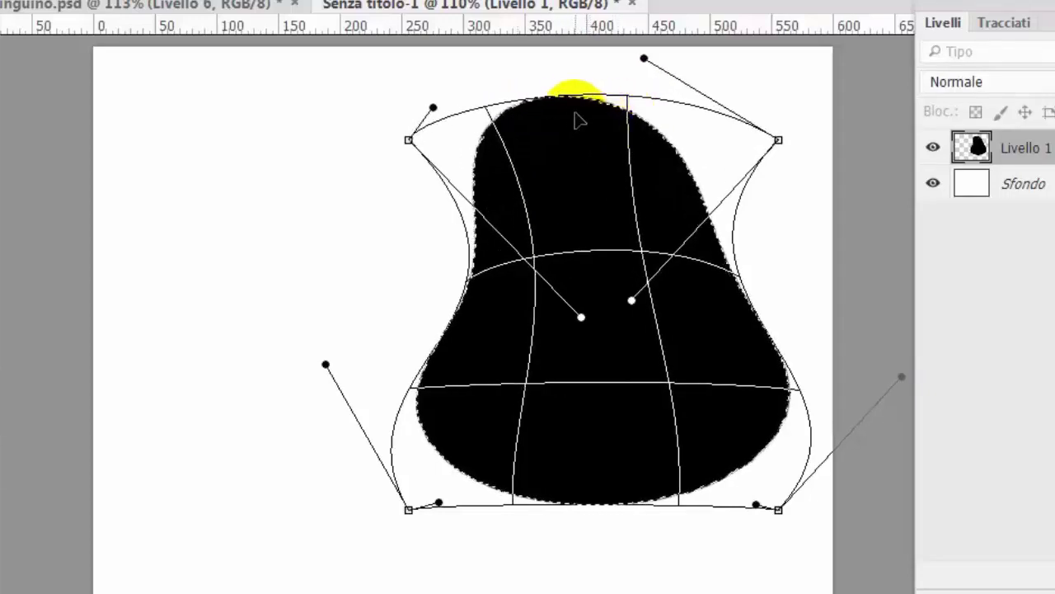
{"action": "key", "text": "ctrl+z"}
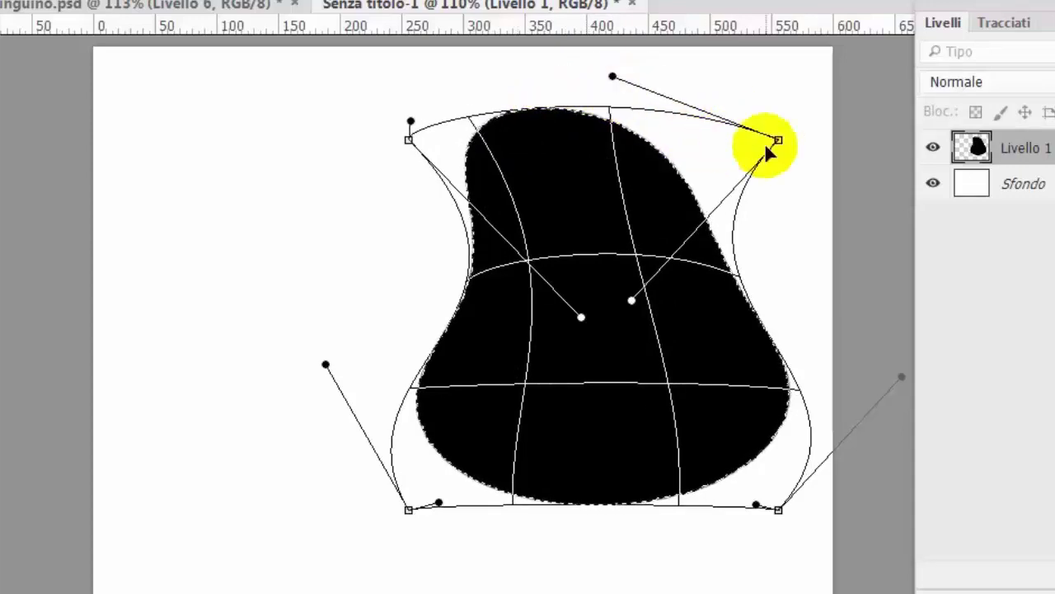
{"action": "mouse_move", "coordinate": [779, 140]}
{"action": "left_mouse_down"}
{"action": "mouse_move", "coordinate": [741, 142]}
{"action": "mouse_move", "coordinate": [770, 141]}
{"action": "left_mouse_up"}
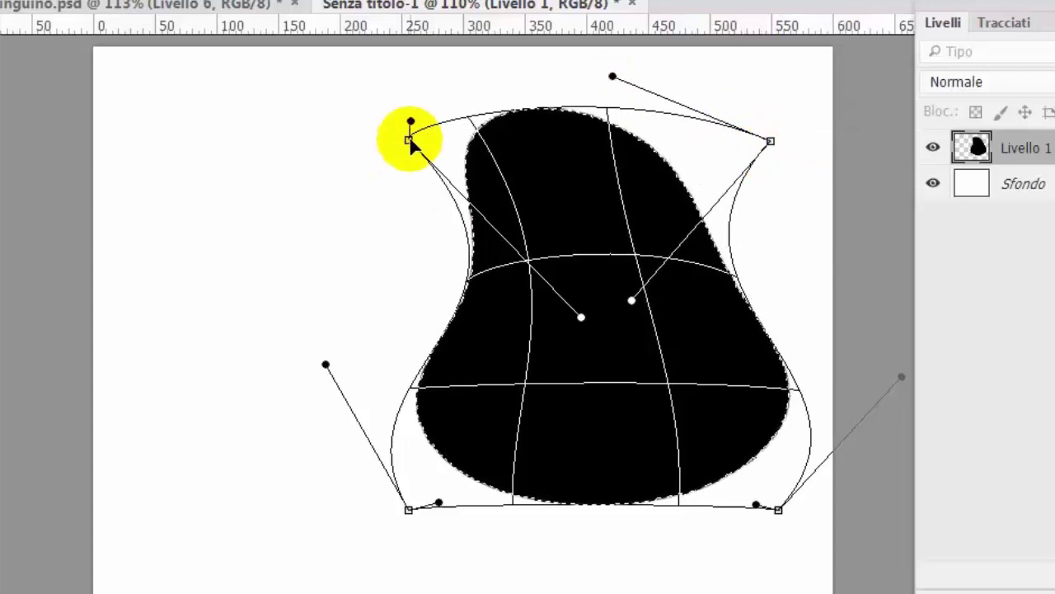
{"action": "left_click_drag", "start_coordinate": [410, 141], "coordinate": [385, 152]}
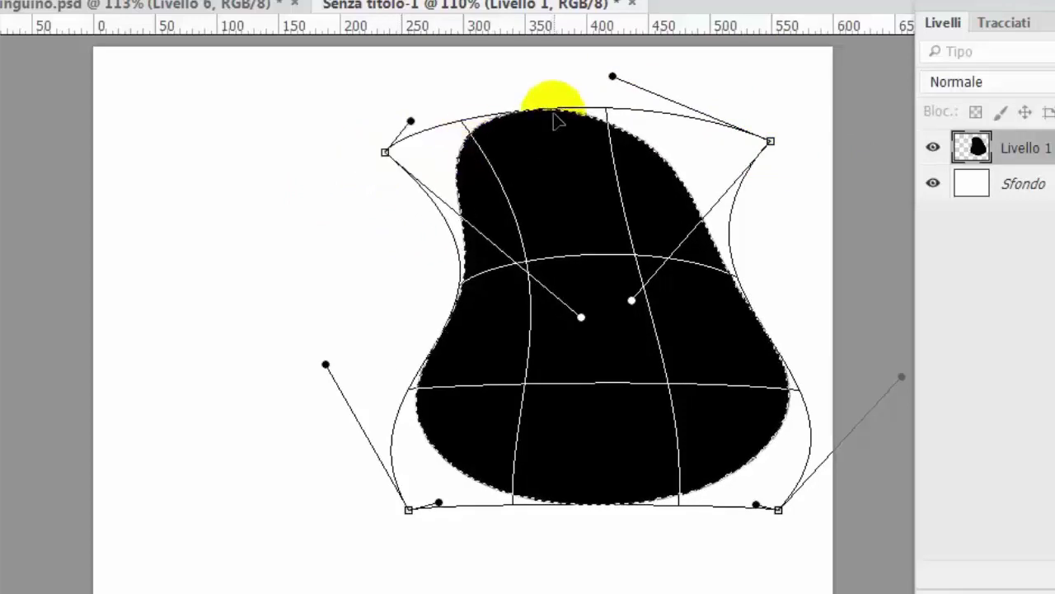
{"action": "left_click_drag", "start_coordinate": [554, 119], "coordinate": [554, 105]}
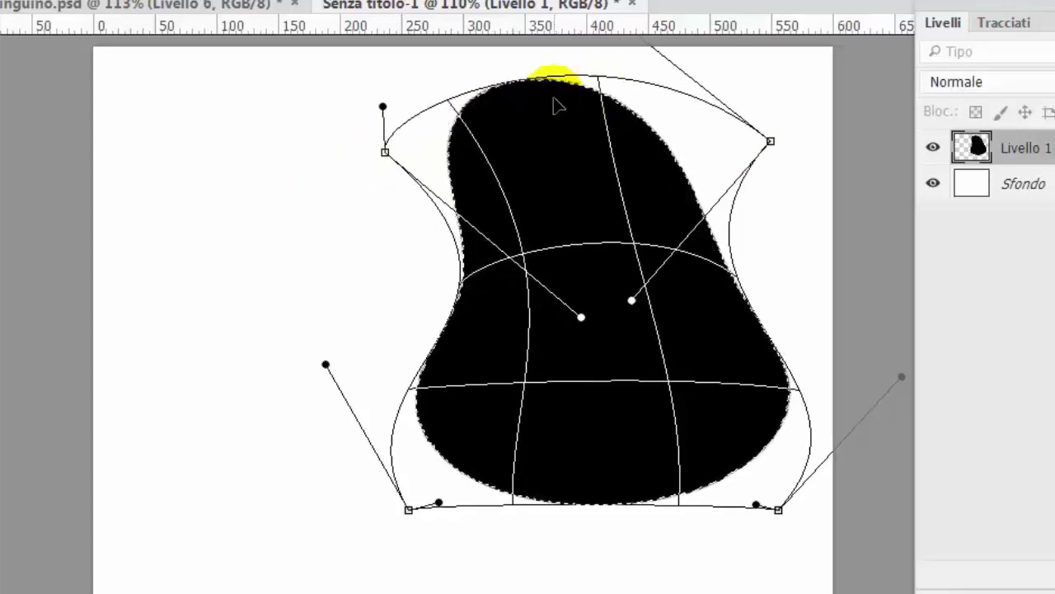
{"action": "left_click_drag", "start_coordinate": [478, 99], "coordinate": [485, 107]}
{"action": "mouse_move", "coordinate": [632, 99]}
{"action": "left_mouse_down"}
{"action": "mouse_move", "coordinate": [691, 201]}
{"action": "mouse_move", "coordinate": [662, 219]}
{"action": "left_mouse_up"}
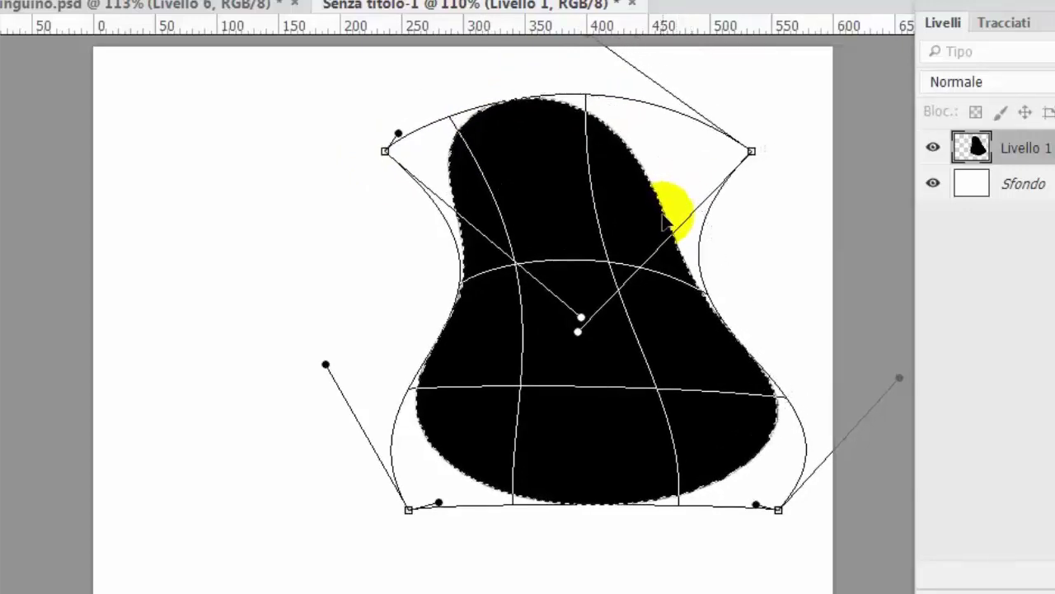
Refine the upper corners and right side of the body's warp mesh.
{"action": "mouse_move", "coordinate": [751, 151]}
{"action": "left_mouse_down"}
{"action": "mouse_move", "coordinate": [779, 136]}
{"action": "mouse_move", "coordinate": [741, 120]}
{"action": "left_mouse_up"}
{"action": "left_click_drag", "start_coordinate": [487, 212], "coordinate": [488, 218]}
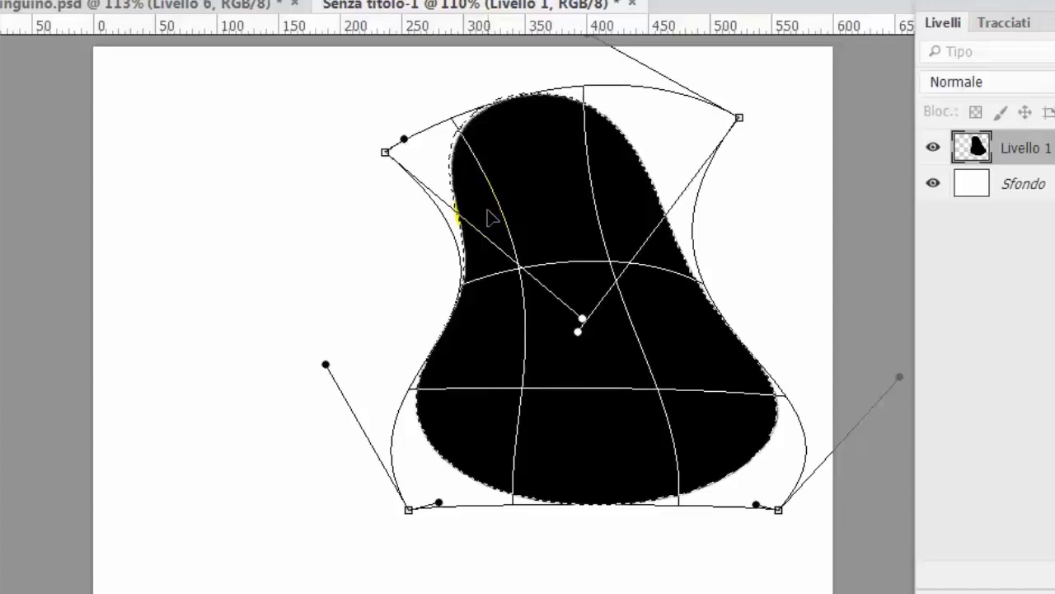
{"action": "left_click_drag", "start_coordinate": [772, 323], "coordinate": [713, 300]}
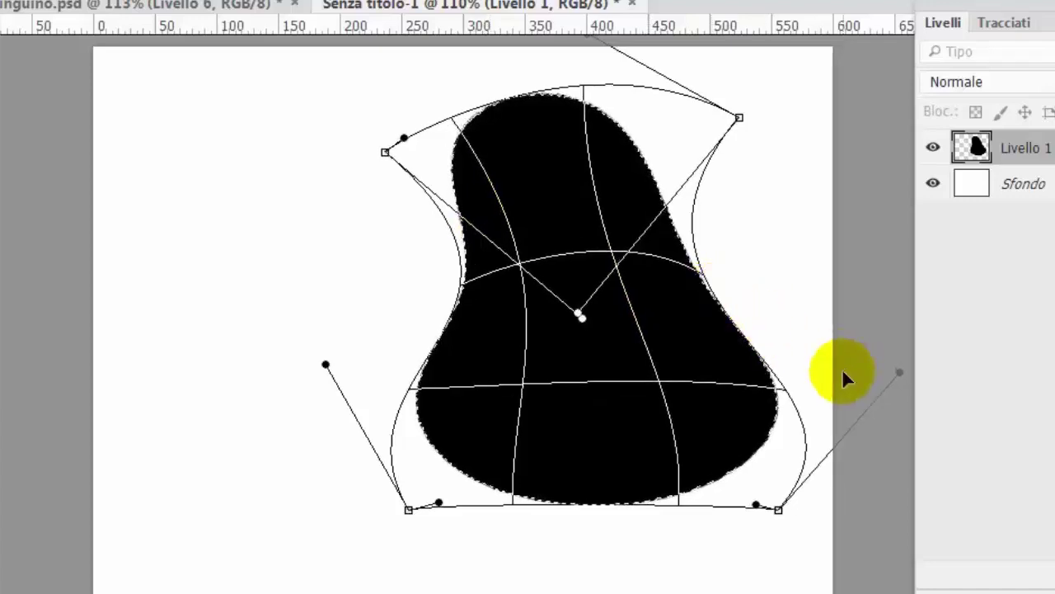
{"action": "left_click_drag", "start_coordinate": [779, 510], "coordinate": [789, 513]}
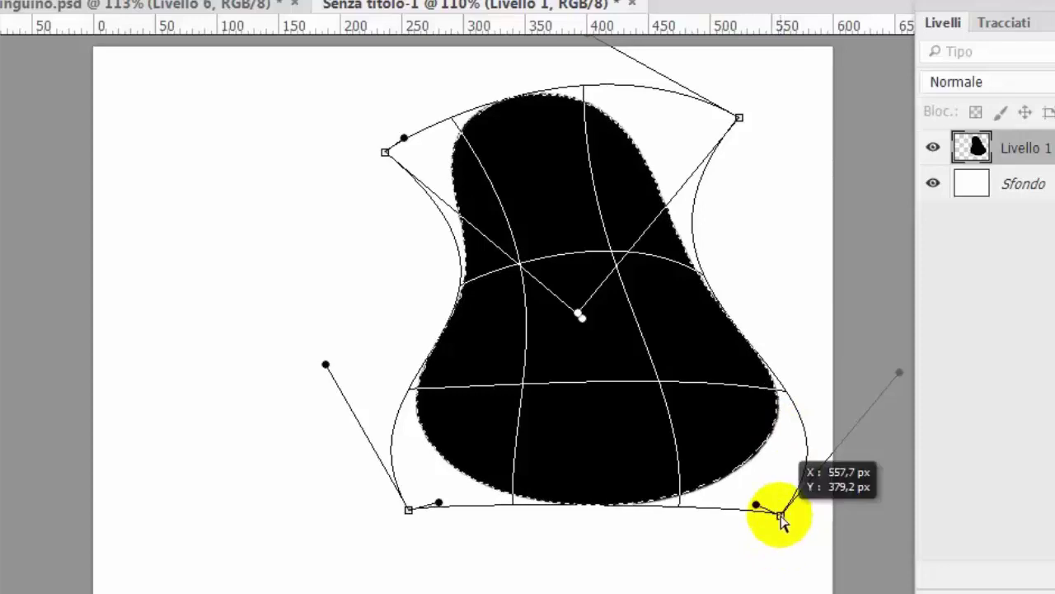
{"action": "left_click_drag", "start_coordinate": [581, 85], "coordinate": [577, 93]}
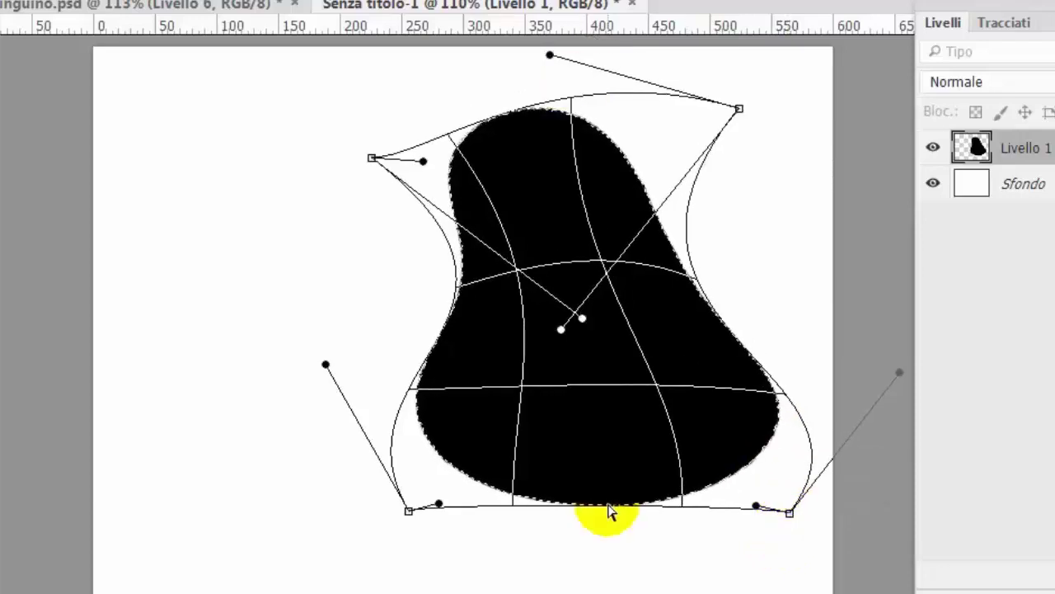
{"action": "mouse_move", "coordinate": [712, 356]}
{"action": "left_mouse_down"}
{"action": "mouse_move", "coordinate": [720, 313]}
{"action": "mouse_move", "coordinate": [700, 281]}
{"action": "left_mouse_up"}
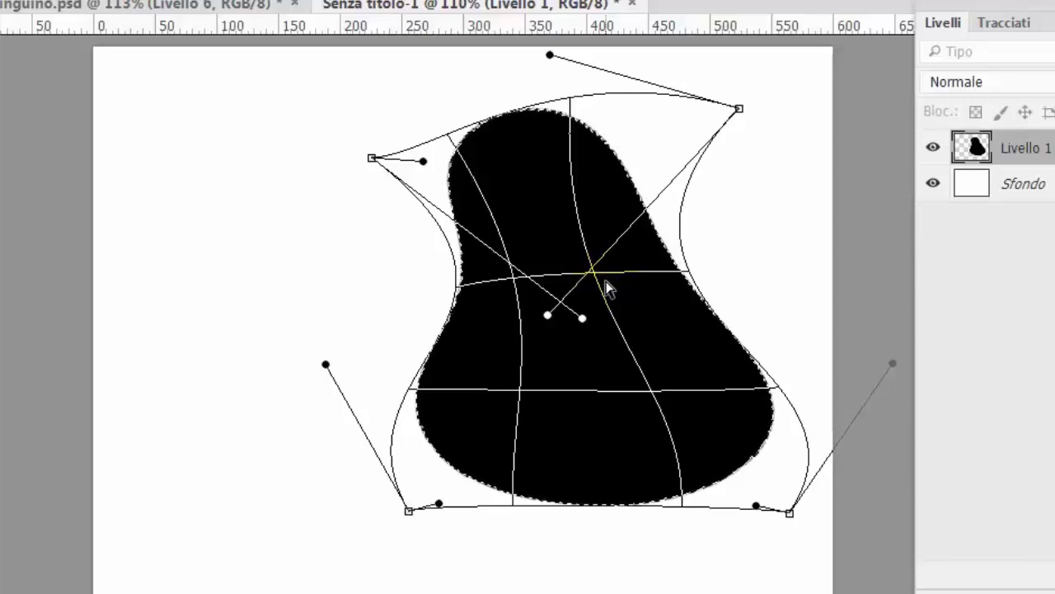
Commit the warp, deselect, and keep Livello 1 active.
{"action": "key", "text": "Return"}
{"action": "key", "text": "ctrl+d"}
{"action": "mouse_move", "coordinate": [1046, 141]}
{"action": "left_mouse_down"}
{"action": "mouse_move", "coordinate": [676, 297]}
{"action": "mouse_move", "coordinate": [681, 234]}
{"action": "left_mouse_up"}
{"action": "left_click", "coordinate": [973, 146]}
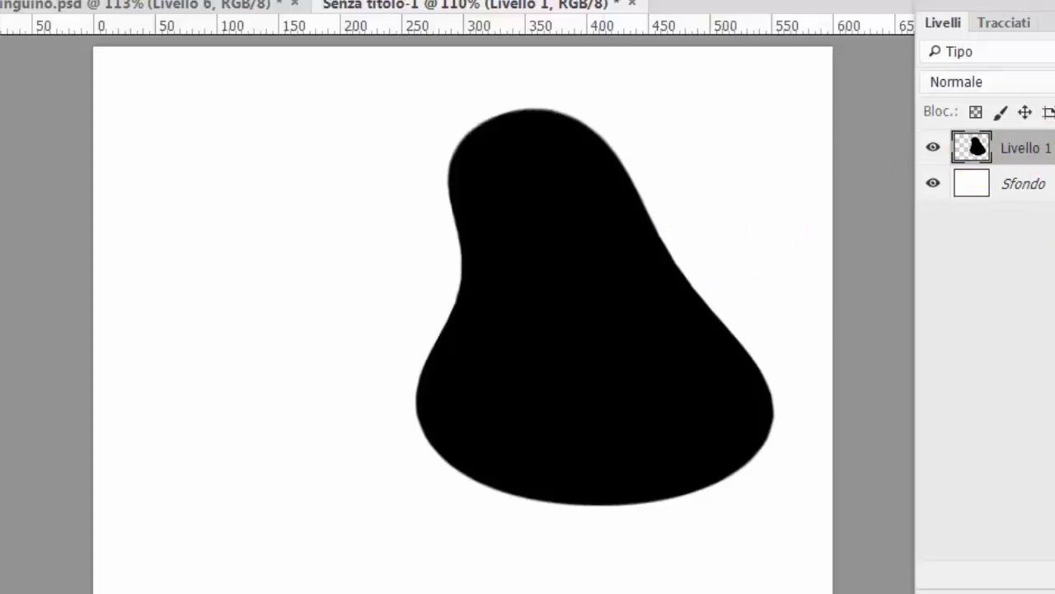
Warp the body again to push the top up and the right side out.
{"action": "key", "text": "ctrl+t"}
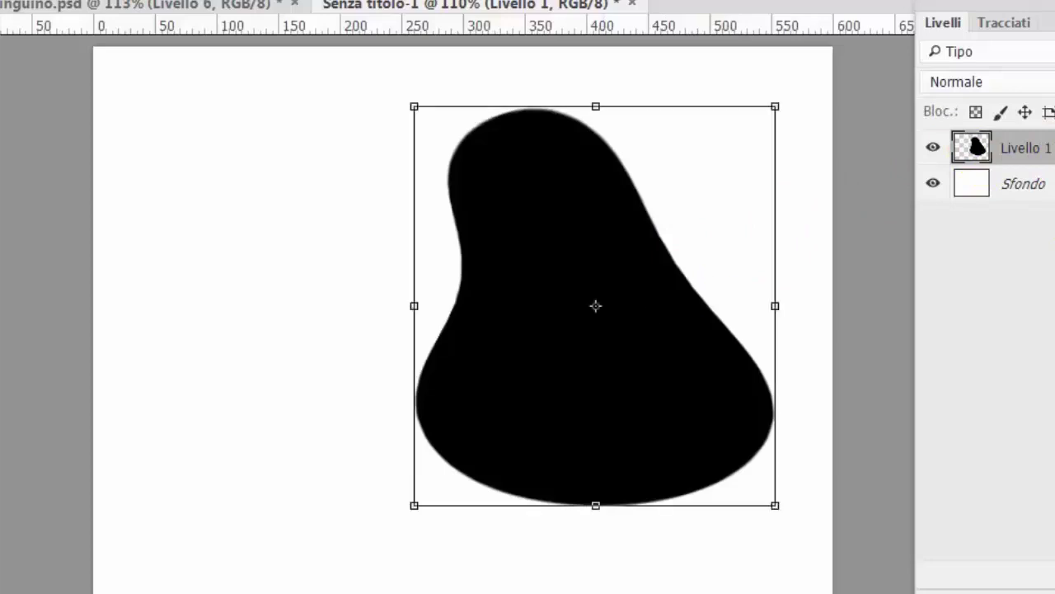
{"action": "right_click", "coordinate": [631, 323]}
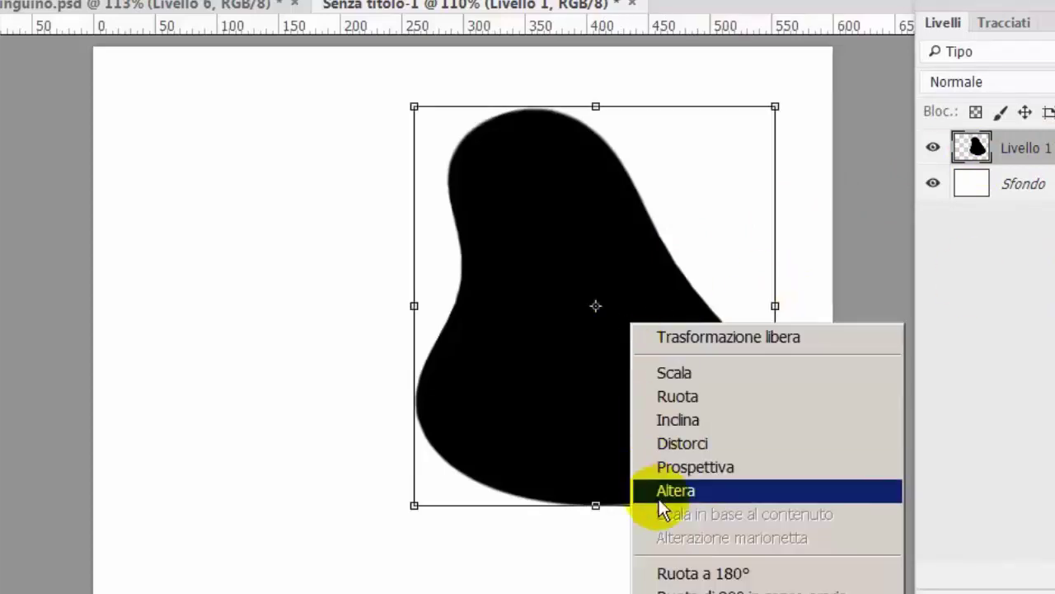
{"action": "left_click", "coordinate": [659, 491]}
{"action": "left_click_drag", "start_coordinate": [657, 239], "coordinate": [697, 293]}
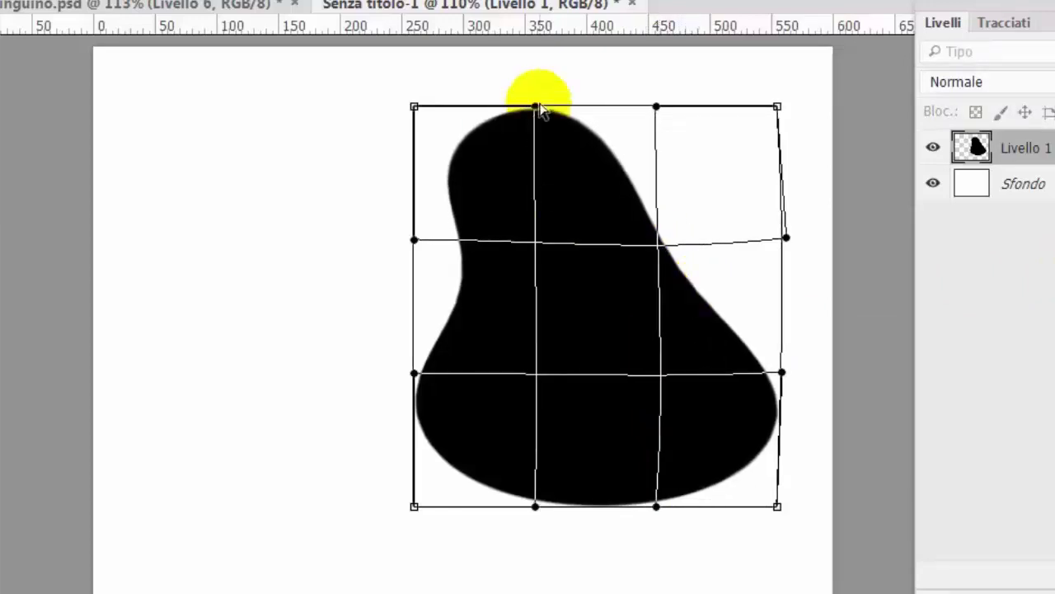
{"action": "mouse_move", "coordinate": [535, 106]}
{"action": "left_mouse_down"}
{"action": "mouse_move", "coordinate": [536, 87]}
{"action": "mouse_move", "coordinate": [598, 99]}
{"action": "left_mouse_up"}
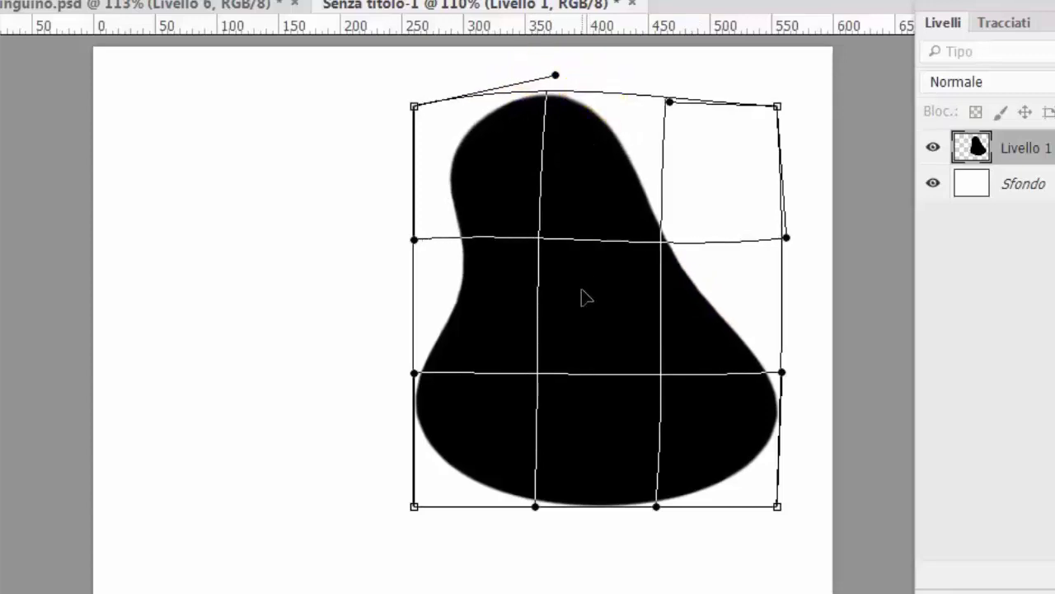
{"action": "key", "text": "Return"}
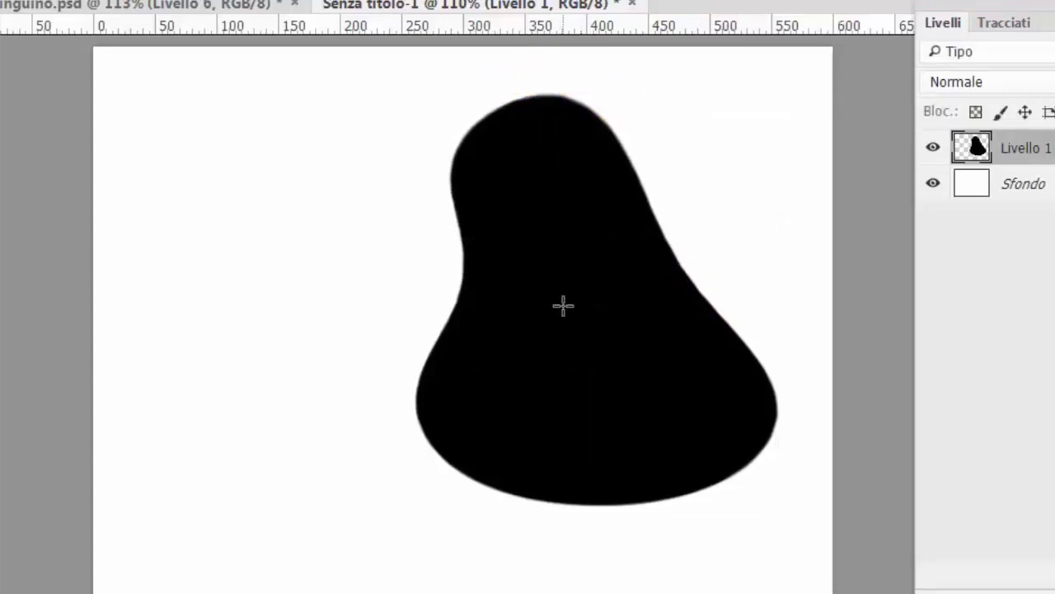
Enlarge the body slightly and nudge it down and right.
{"action": "key", "text": "ctrl+t"}
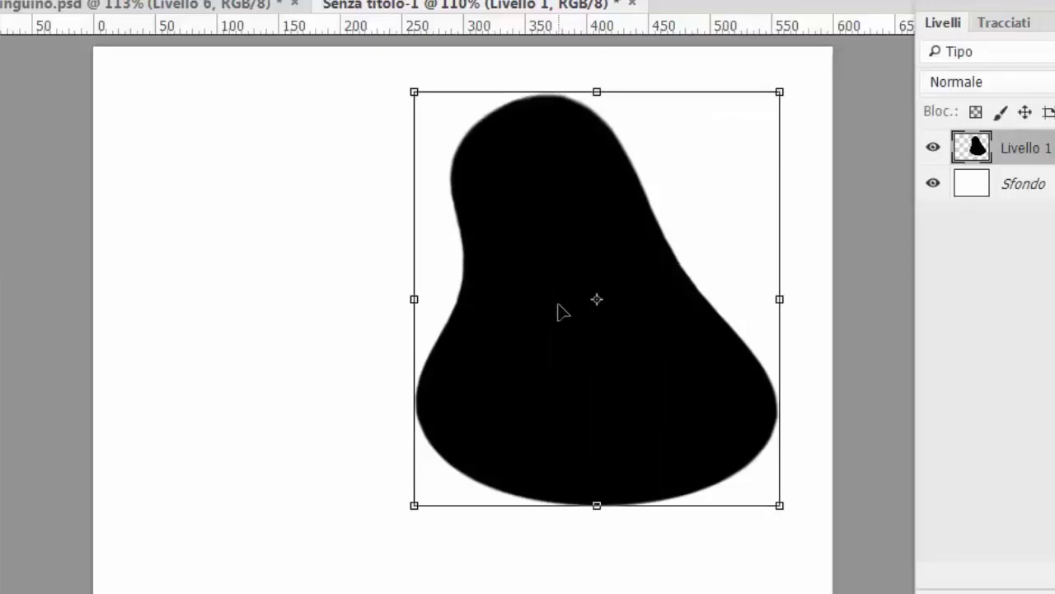
{"action": "right_click", "coordinate": [558, 304]}
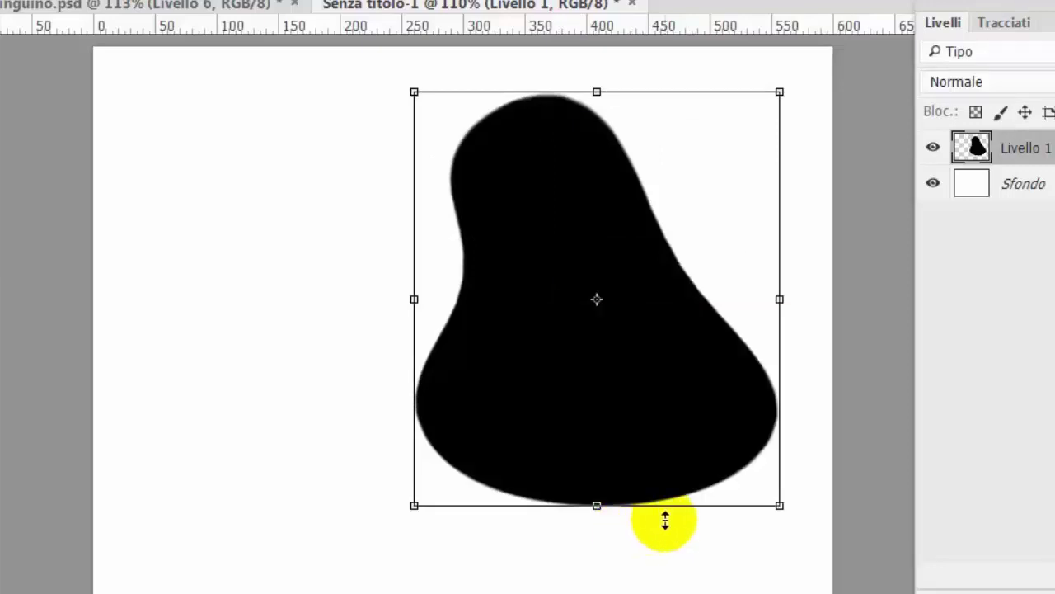
{"action": "left_click_drag", "start_coordinate": [779, 505], "coordinate": [808, 537]}
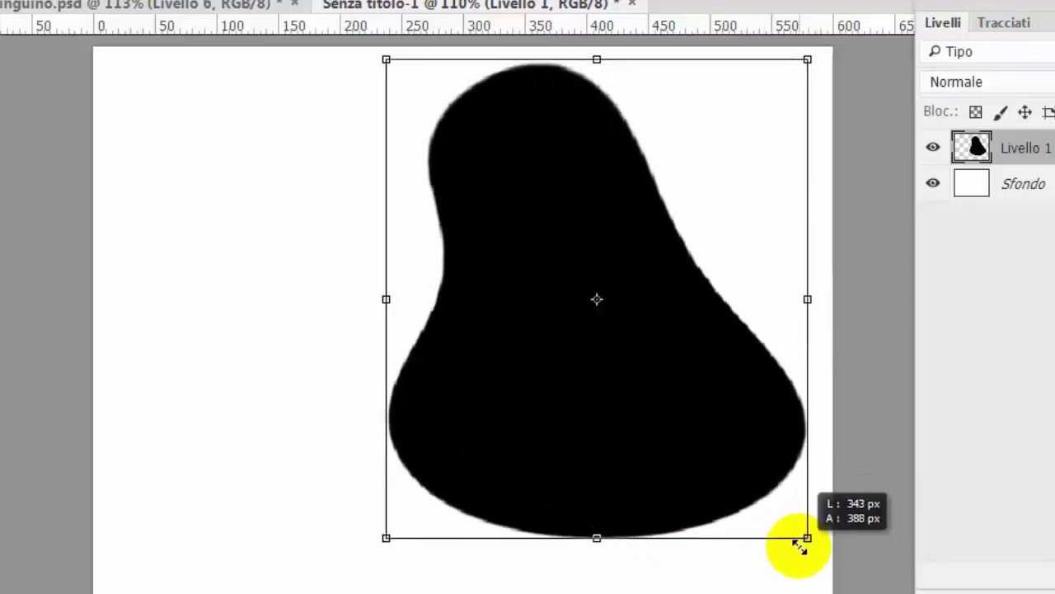
{"action": "left_click_drag", "start_coordinate": [647, 348], "coordinate": [643, 353]}
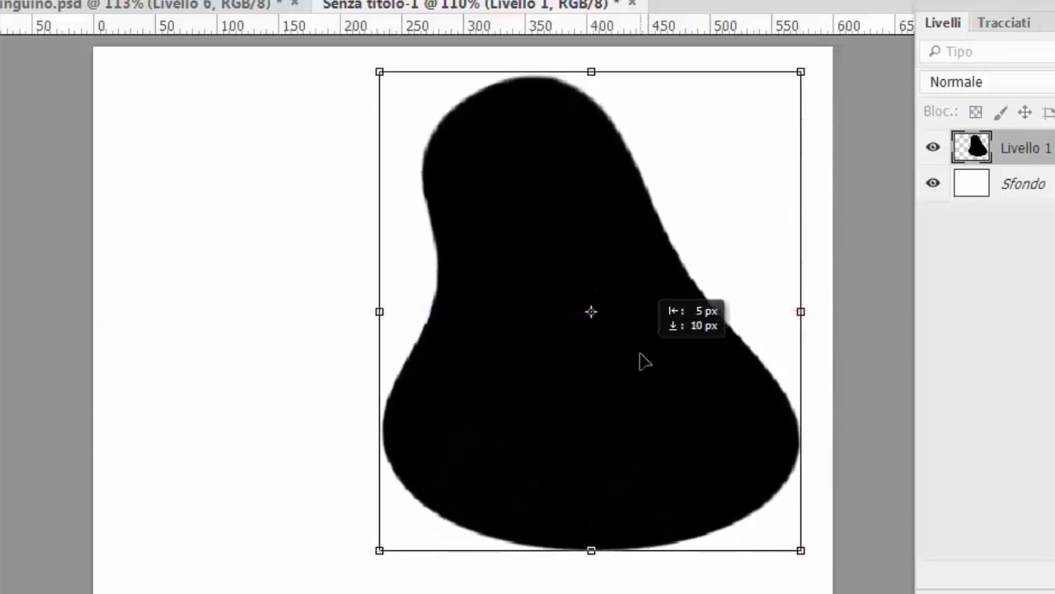
{"action": "key", "text": "Return"}
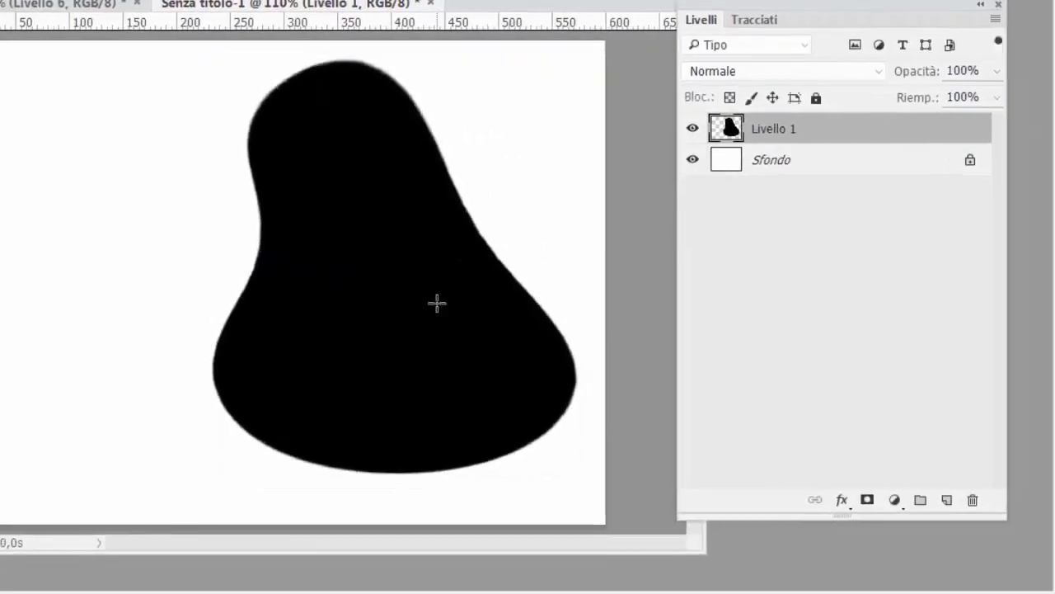
Give Livello 1 a 3 px outside stroke in cyan 0bf3f6.
{"action": "left_click", "coordinate": [839, 137]}
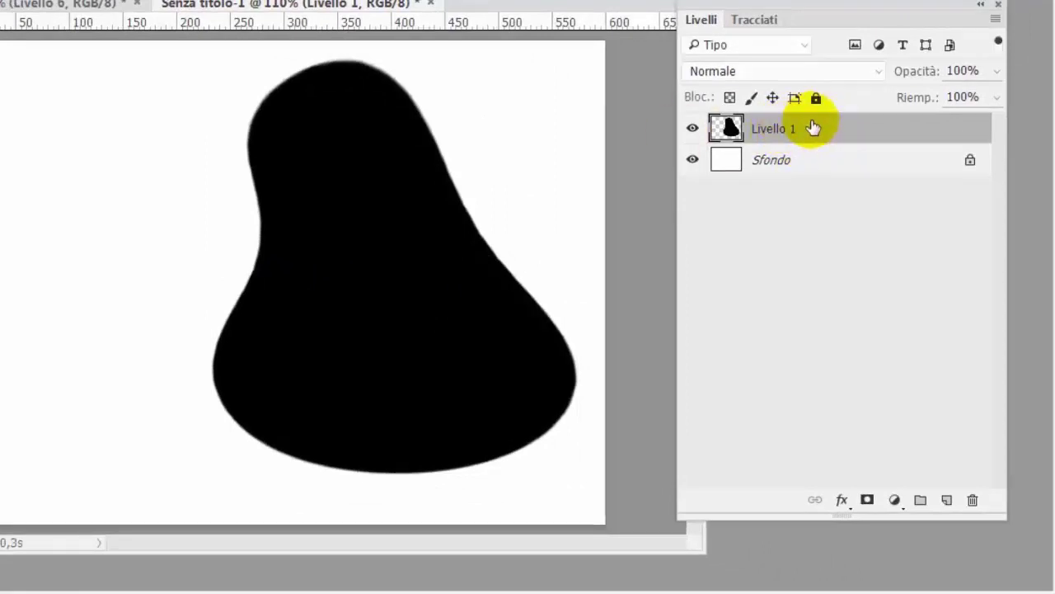
{"action": "double_click", "coordinate": [814, 128]}
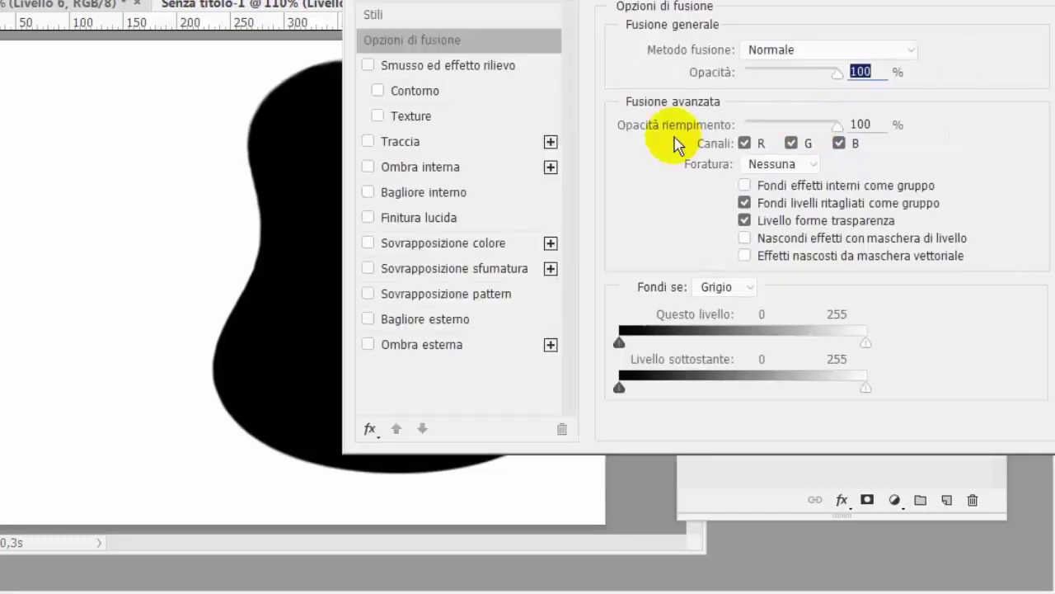
{"action": "left_click", "coordinate": [371, 146]}
{"action": "left_click", "coordinate": [409, 147]}
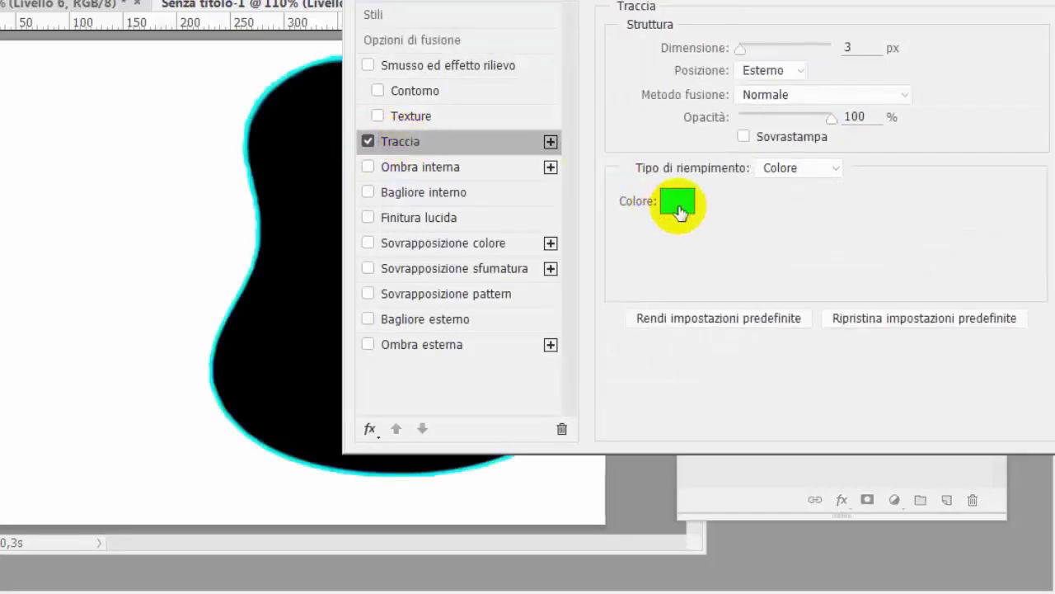
{"action": "left_click", "coordinate": [678, 202]}
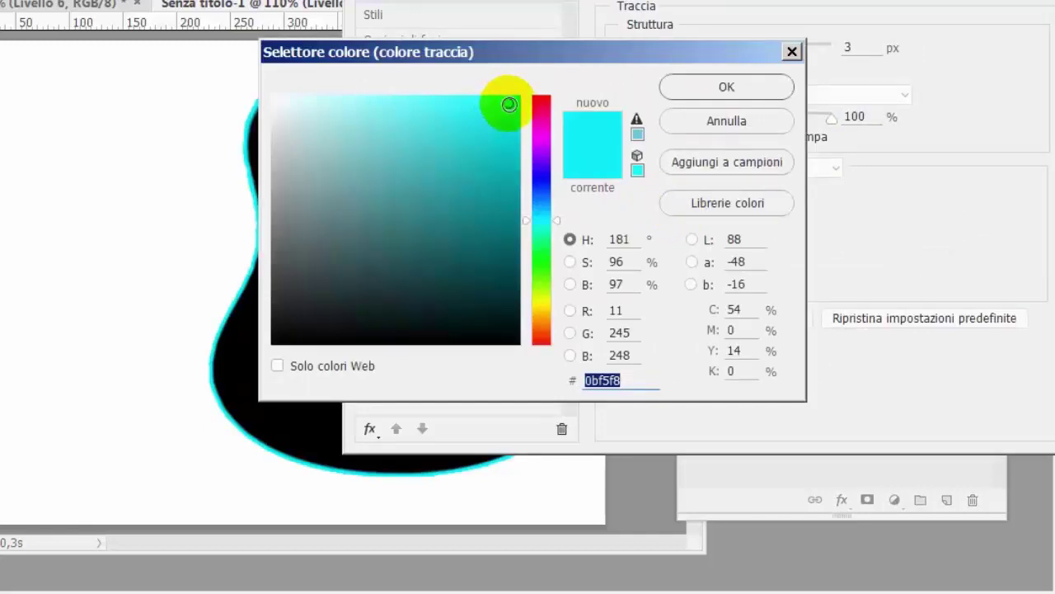
{"action": "left_click", "coordinate": [508, 105]}
{"action": "left_click", "coordinate": [671, 89]}
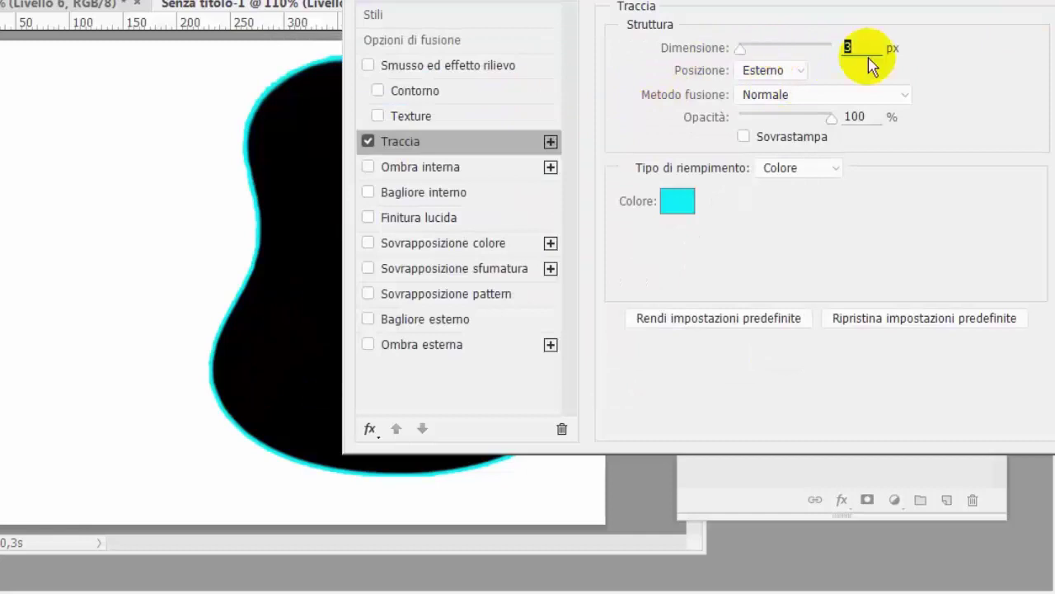
{"action": "key", "text": "Return"}
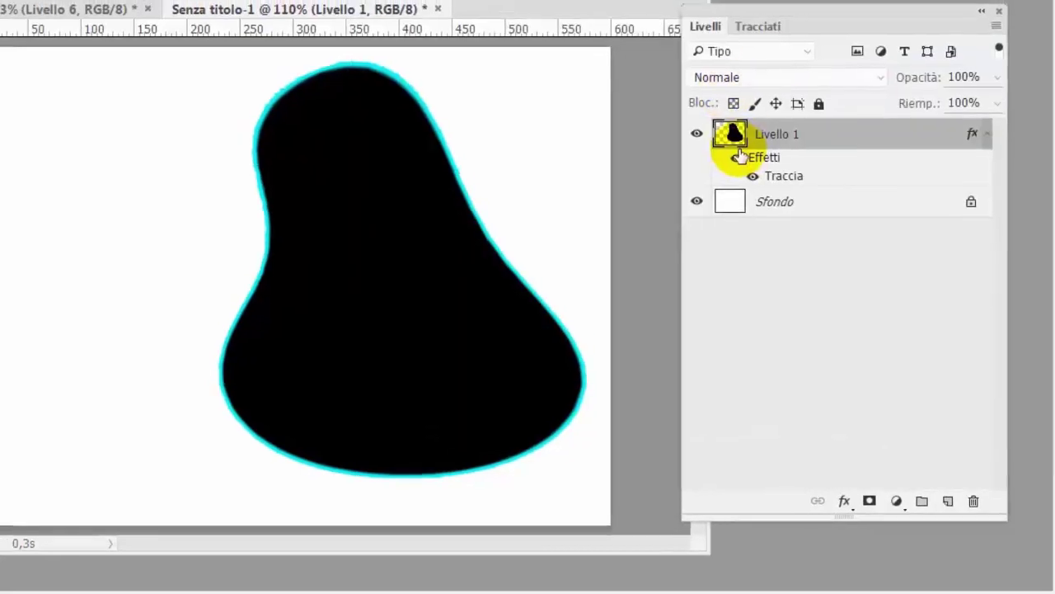
Add Livello 2 and start the belly path with the Pen, curving its bottom edge.
{"action": "left_click", "coordinate": [952, 507]}
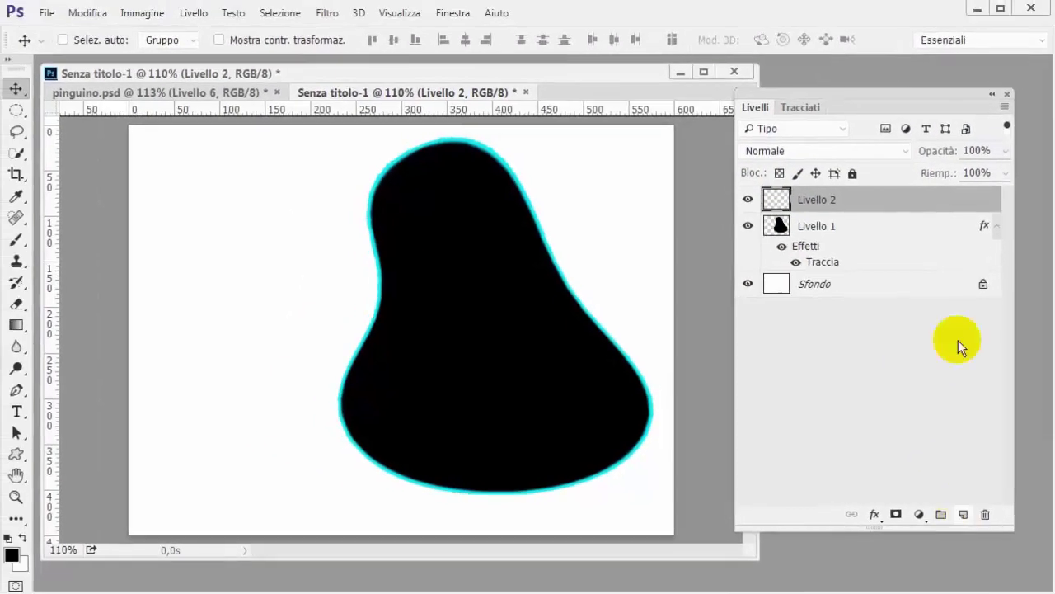
{"action": "left_click_drag", "start_coordinate": [19, 391], "coordinate": [96, 394]}
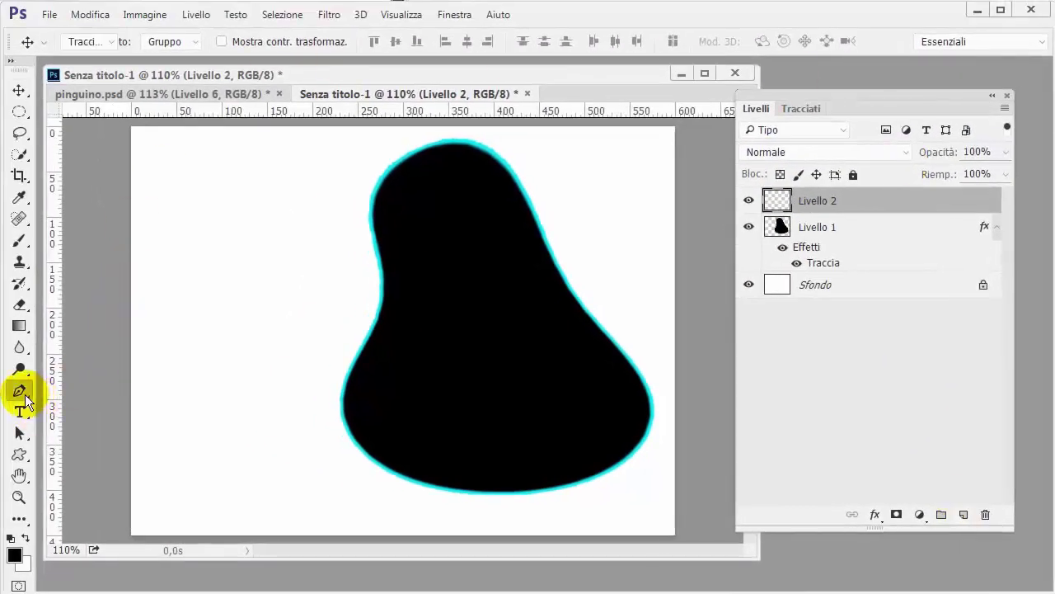
{"action": "left_click", "coordinate": [97, 394]}
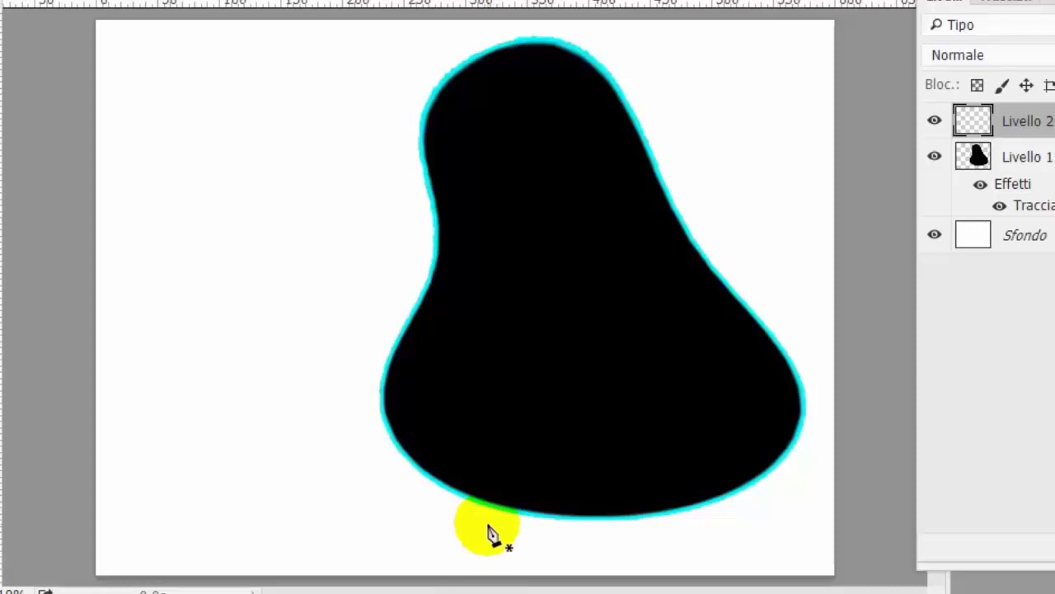
{"action": "left_click", "coordinate": [479, 521]}
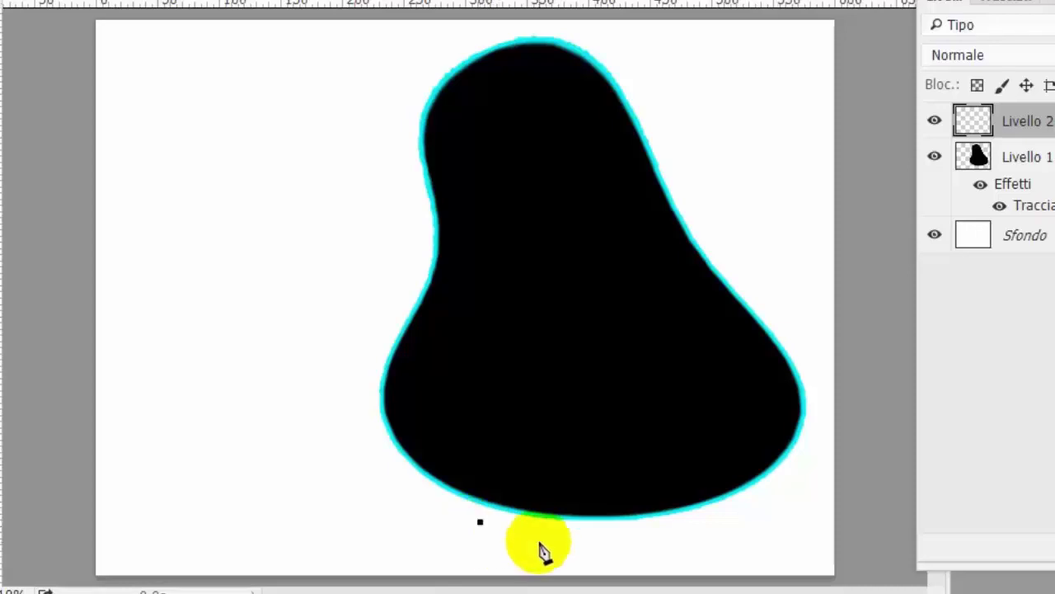
{"action": "left_click", "coordinate": [735, 518]}
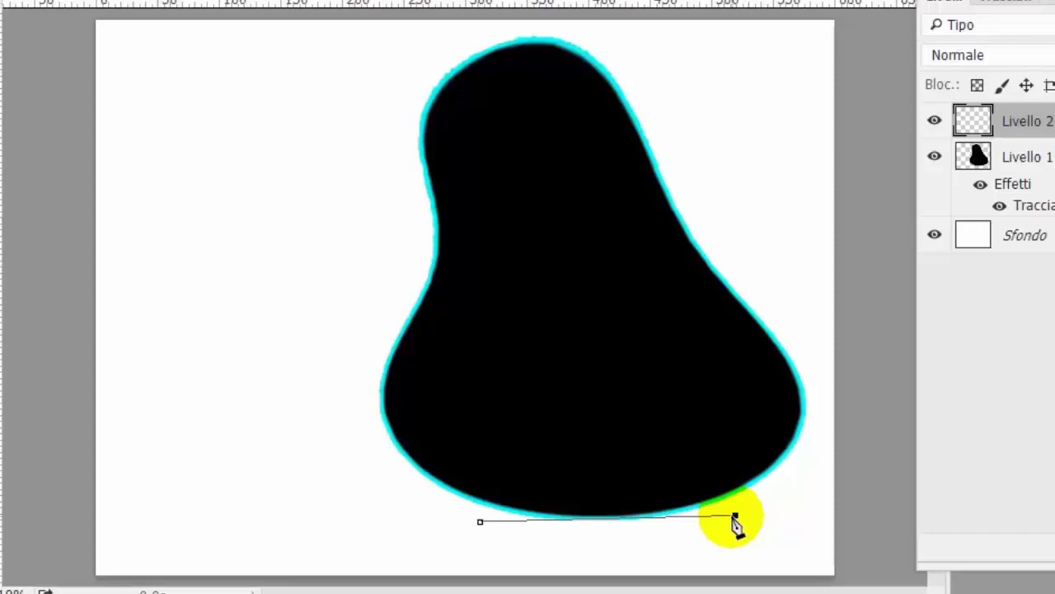
{"action": "left_click_drag", "start_coordinate": [735, 518], "coordinate": [888, 458]}
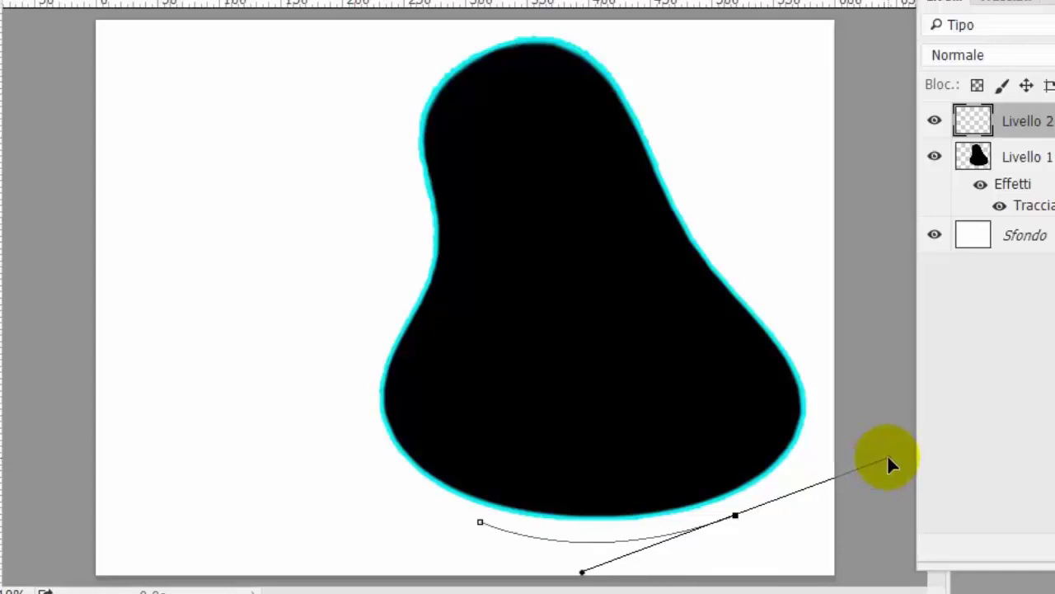
{"action": "left_click_drag", "start_coordinate": [888, 460], "coordinate": [887, 459]}
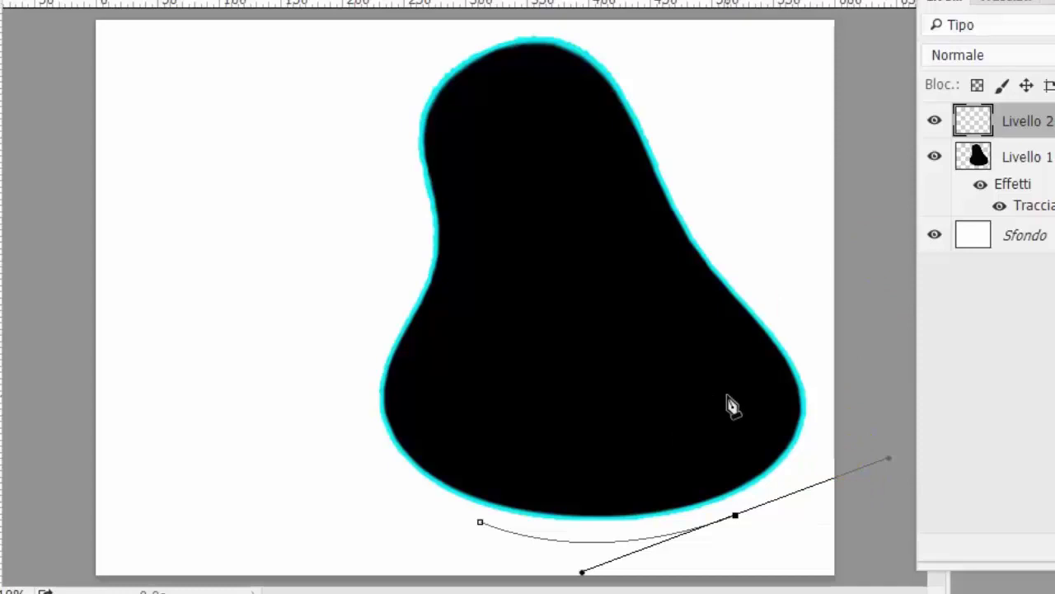
{"action": "left_click", "coordinate": [735, 518], "text": "alt"}
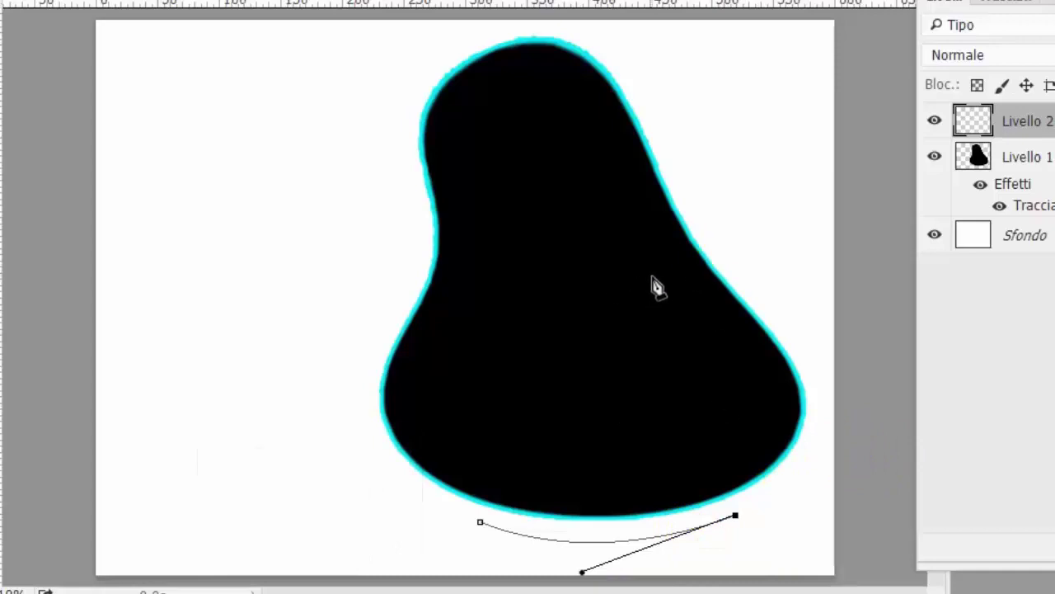
Continue the belly path up the right side and around the left, then close it.
{"action": "mouse_move", "coordinate": [666, 278]}
{"action": "left_mouse_down"}
{"action": "mouse_move", "coordinate": [549, 234]}
{"action": "mouse_move", "coordinate": [570, 184]}
{"action": "mouse_move", "coordinate": [533, 155]}
{"action": "mouse_move", "coordinate": [514, 175]}
{"action": "left_mouse_up"}
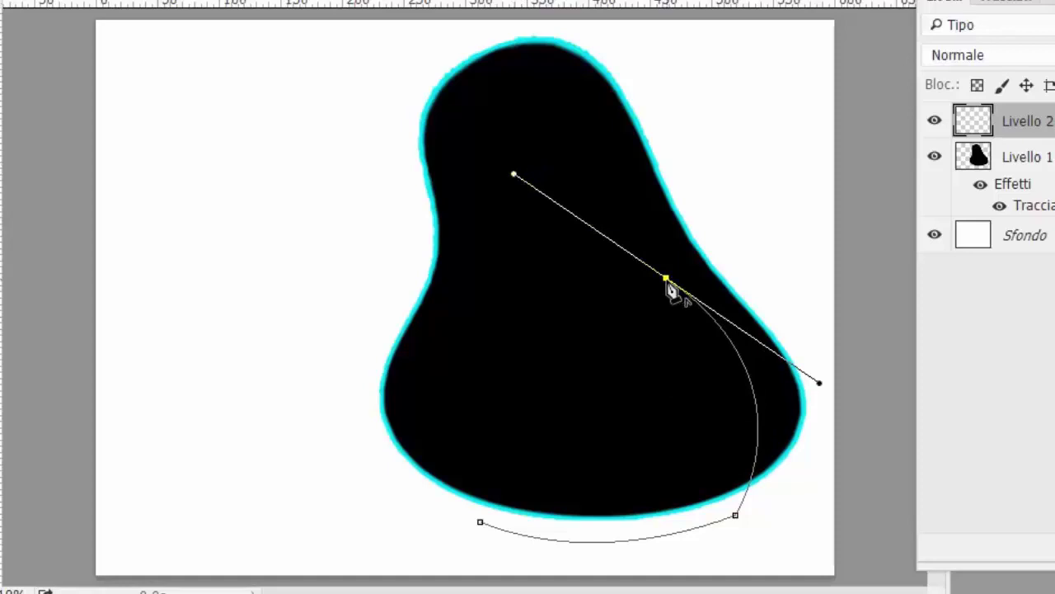
{"action": "key", "text": "alt"}
{"action": "left_click_drag", "start_coordinate": [669, 288], "coordinate": [742, 299]}
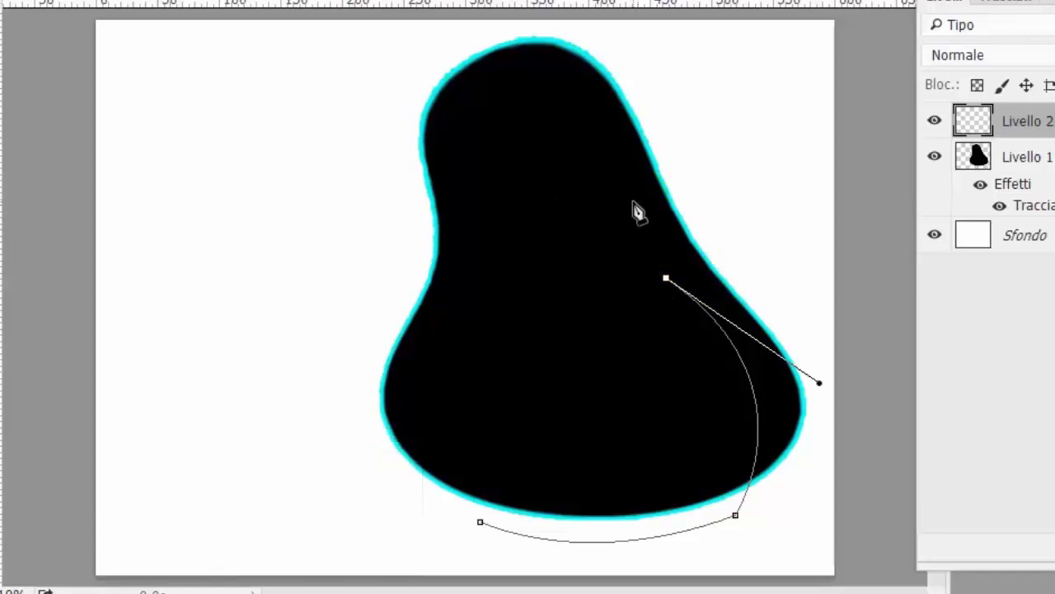
{"action": "left_click_drag", "start_coordinate": [633, 201], "coordinate": [639, 182]}
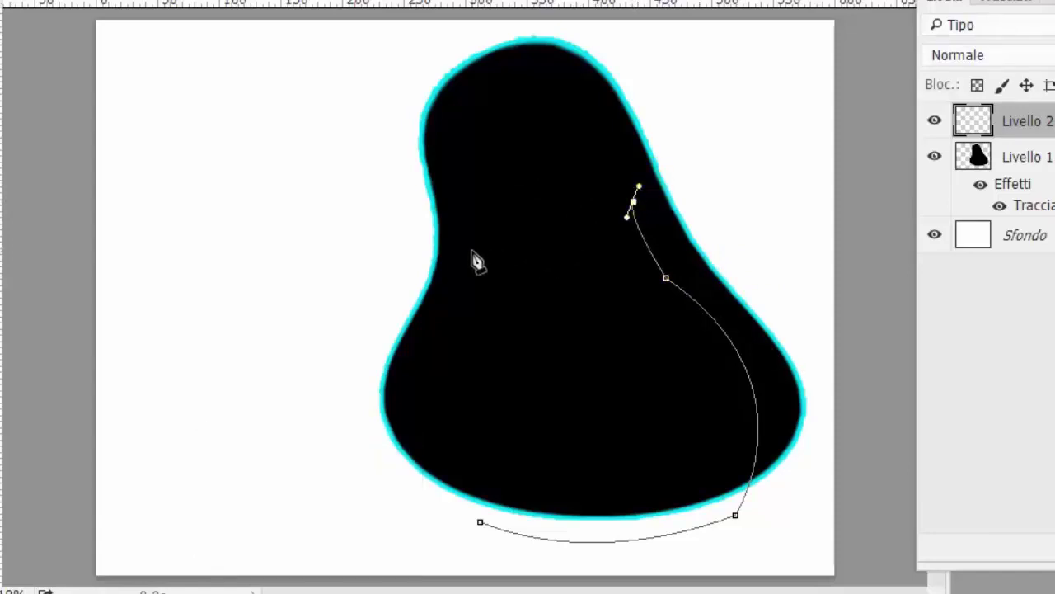
{"action": "mouse_move", "coordinate": [476, 249]}
{"action": "left_mouse_down"}
{"action": "mouse_move", "coordinate": [384, 194]}
{"action": "mouse_move", "coordinate": [343, 186]}
{"action": "left_mouse_up"}
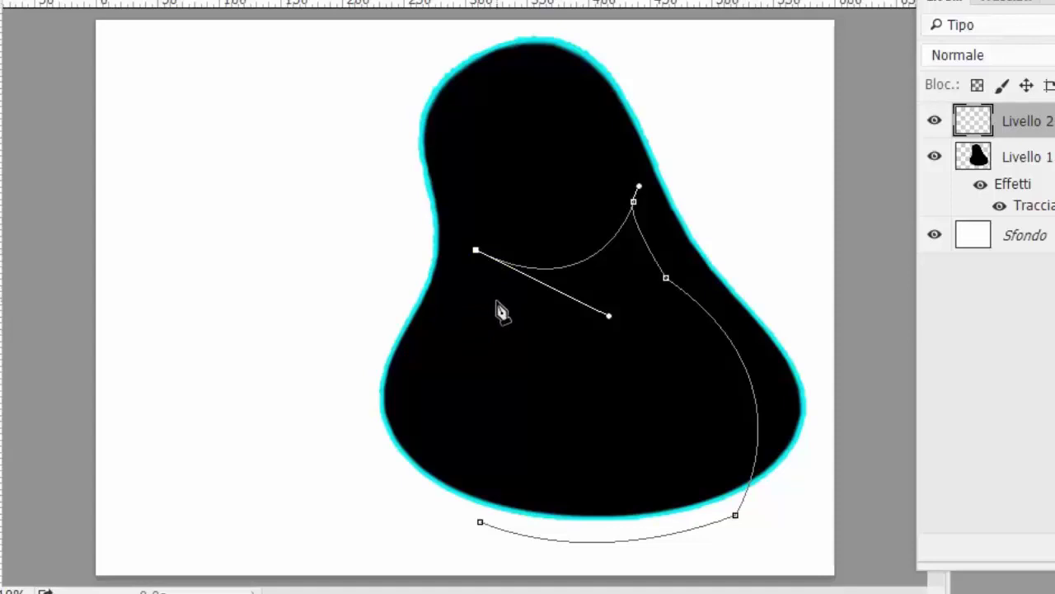
{"action": "left_click", "coordinate": [498, 303]}
{"action": "left_click_drag", "start_coordinate": [498, 319], "coordinate": [493, 320]}
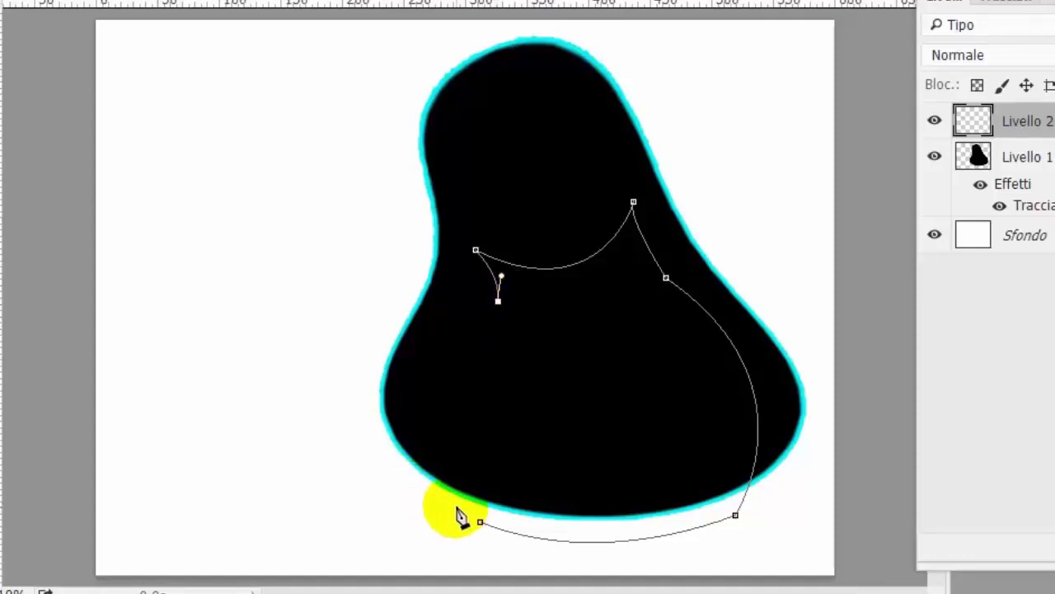
{"action": "left_click_drag", "start_coordinate": [454, 507], "coordinate": [490, 578]}
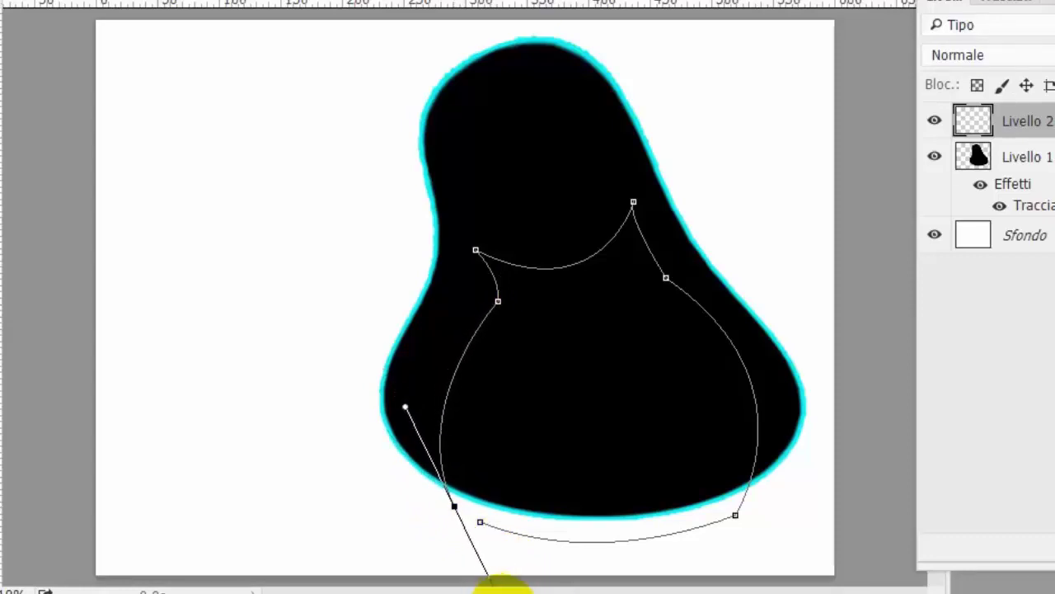
{"action": "left_click", "coordinate": [459, 515]}
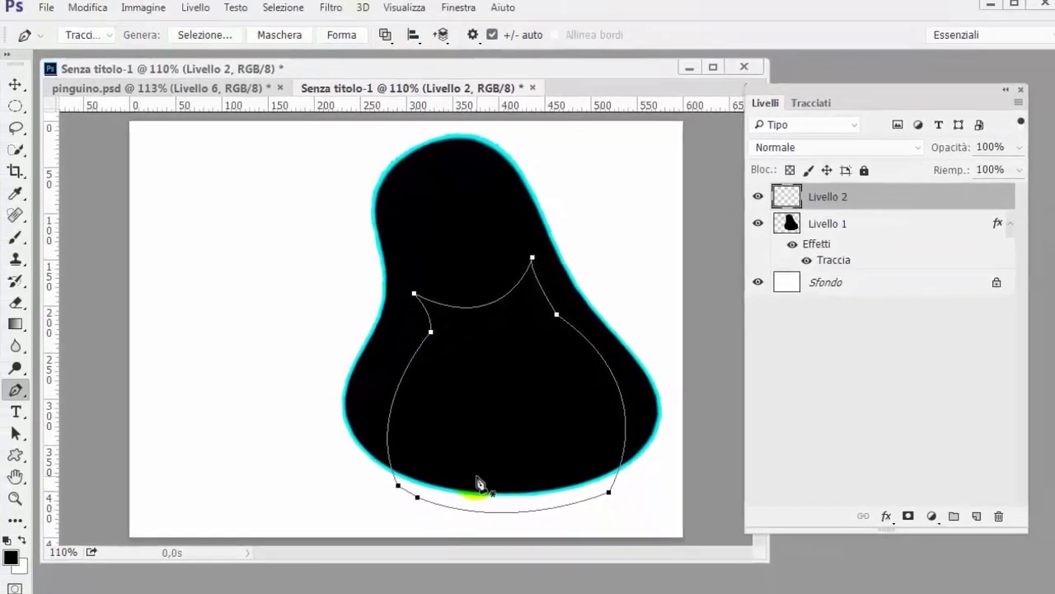
Load the belly work path as a selection and fill it with white.
{"action": "left_click", "coordinate": [800, 108]}
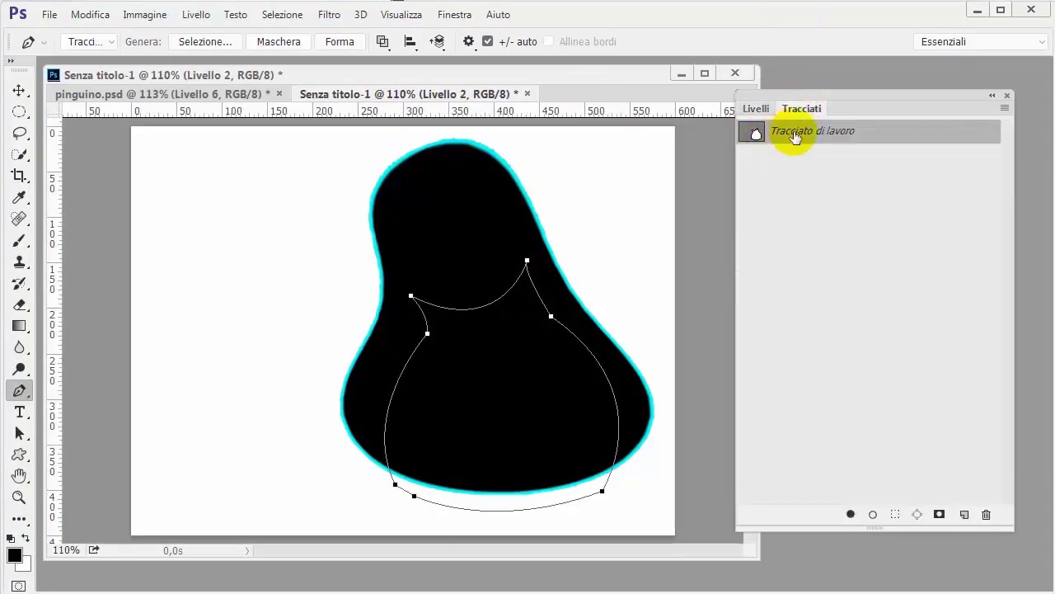
{"action": "left_click", "coordinate": [896, 516]}
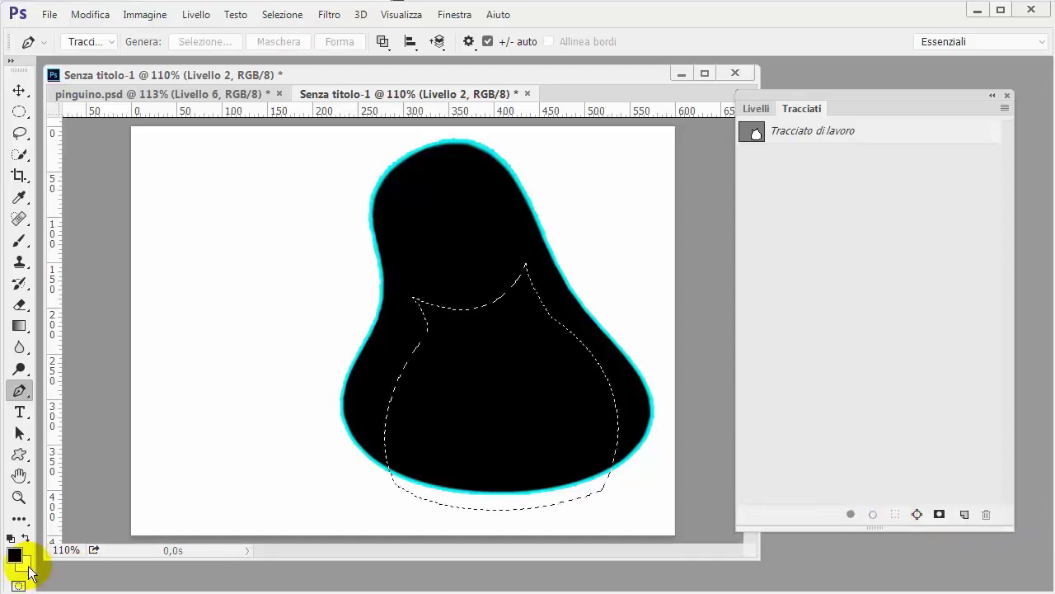
{"action": "left_click", "coordinate": [482, 435]}
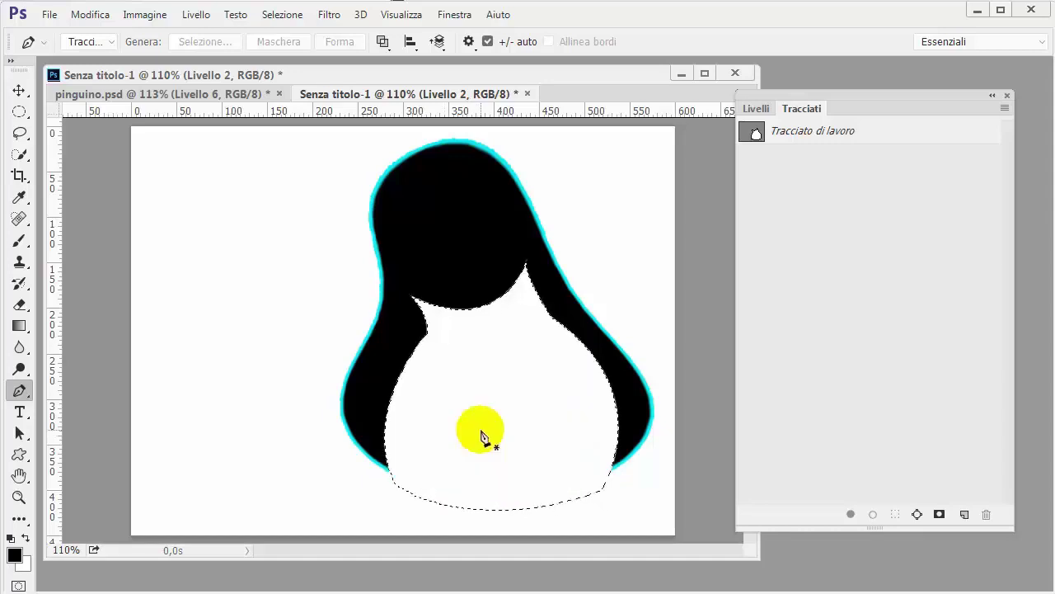
{"action": "left_click", "coordinate": [750, 111]}
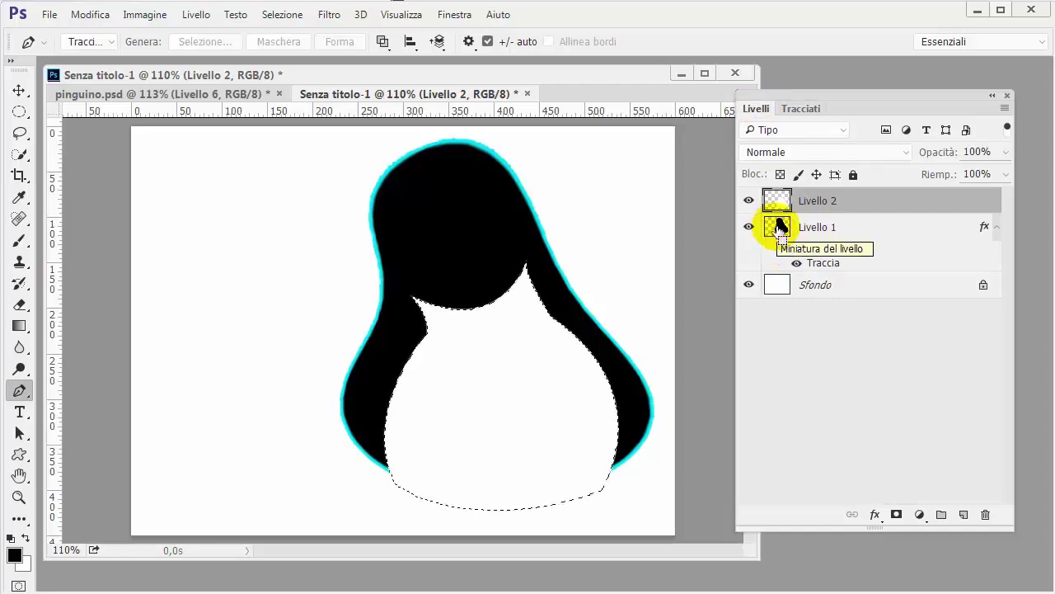
Load Livello 1's silhouette, invert it, and cut the white outside the body.
{"action": "left_click", "coordinate": [780, 228], "text": "ctrl"}
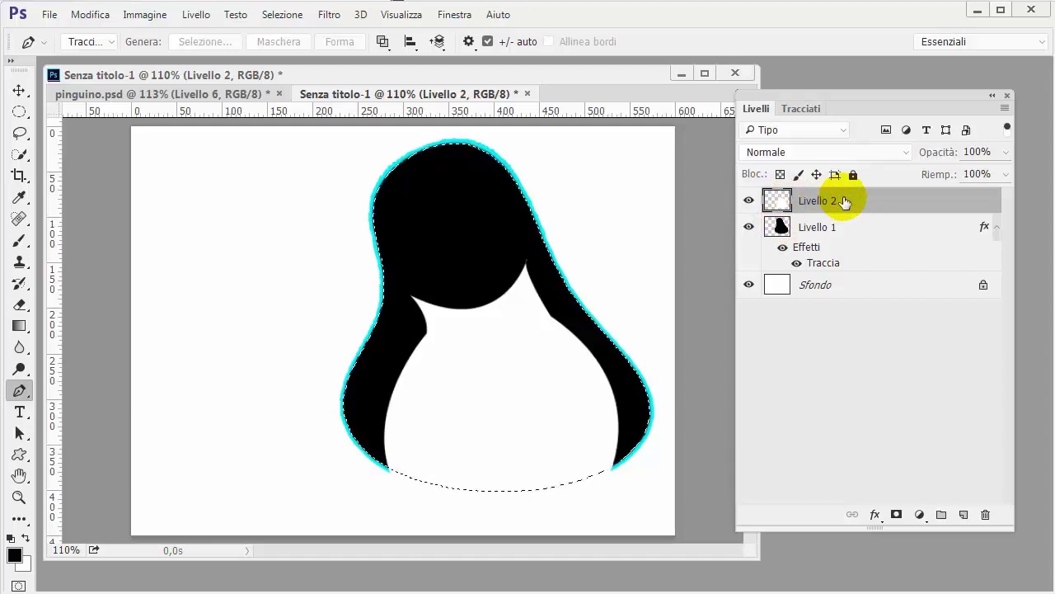
{"action": "left_click", "coordinate": [284, 15]}
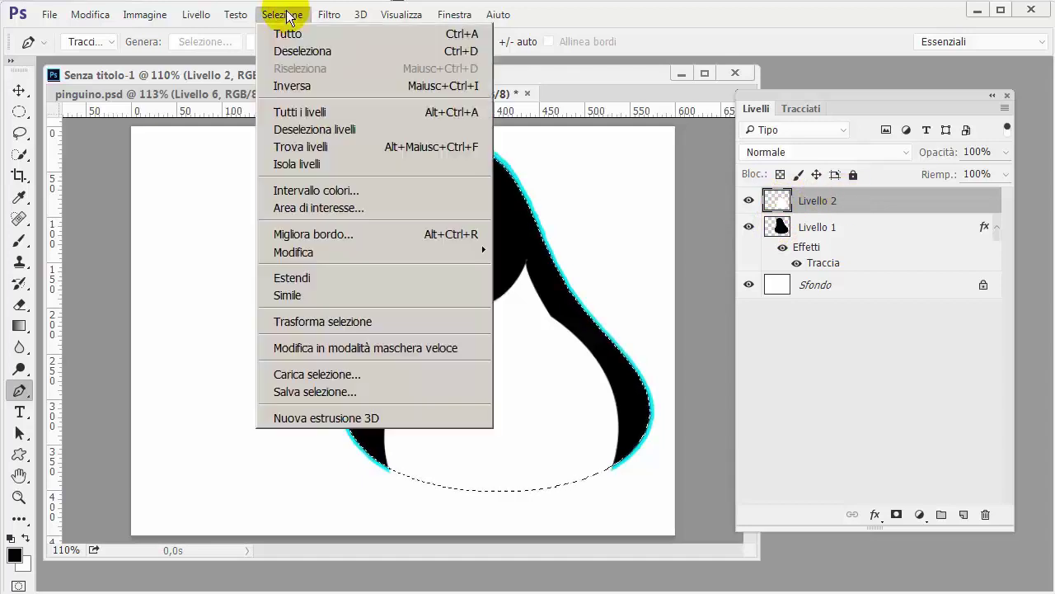
{"action": "key", "text": "ctrl+shift+i"}
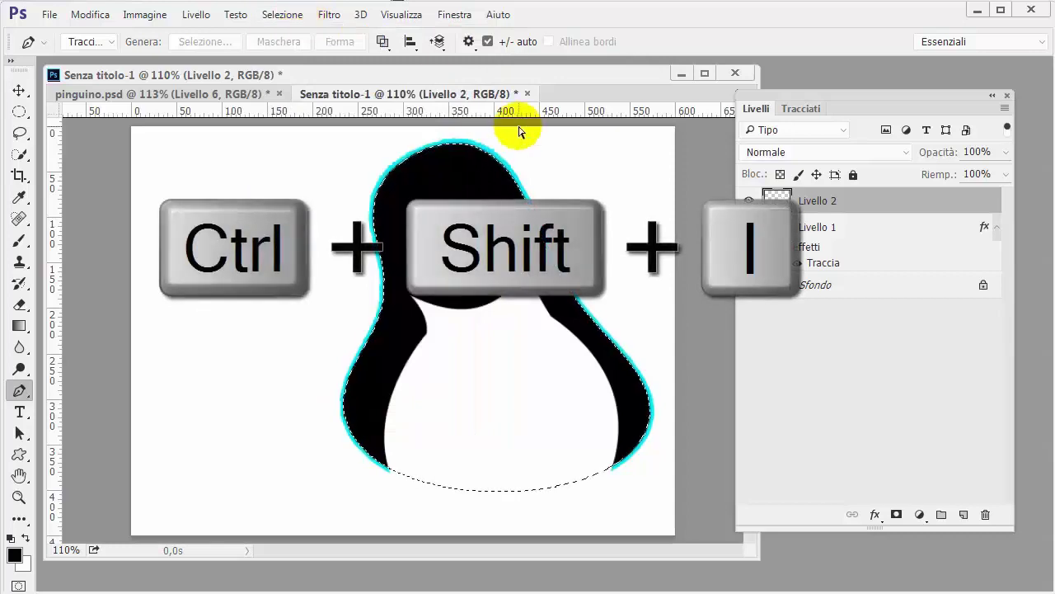
{"action": "left_click", "coordinate": [91, 15]}
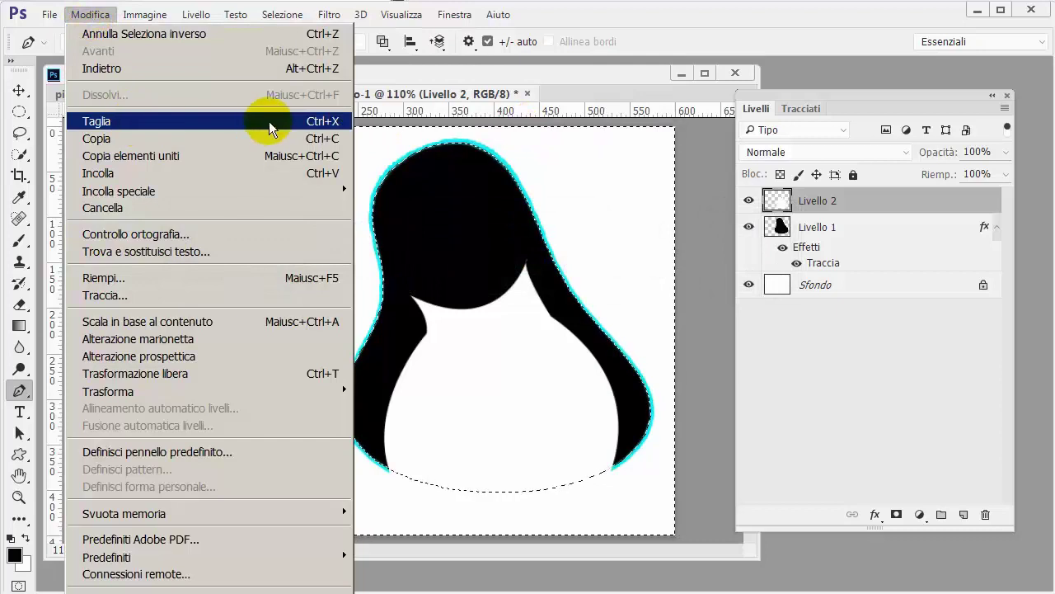
{"action": "left_click", "coordinate": [178, 117]}
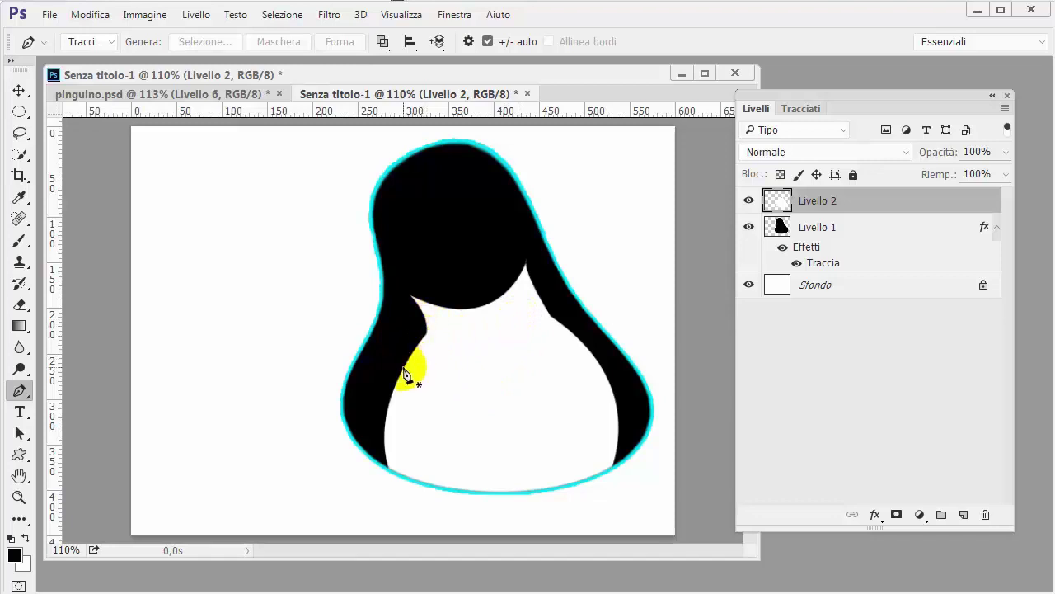
{"action": "left_click", "coordinate": [441, 321]}
{"action": "left_click", "coordinate": [407, 314]}
{"action": "left_click", "coordinate": [425, 325]}
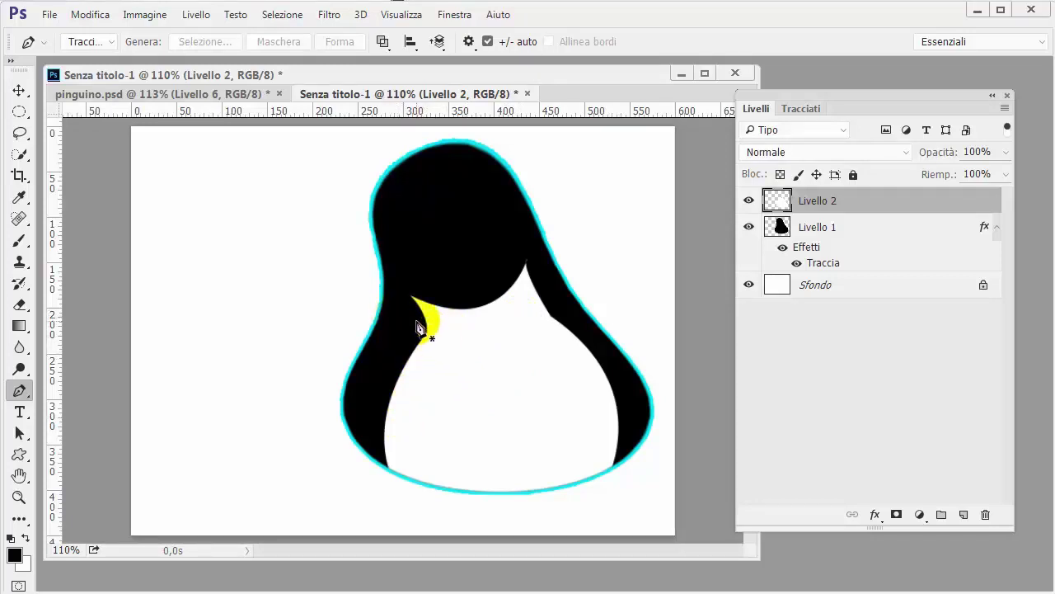
{"action": "left_click", "coordinate": [471, 353]}
{"action": "left_click", "coordinate": [416, 381]}
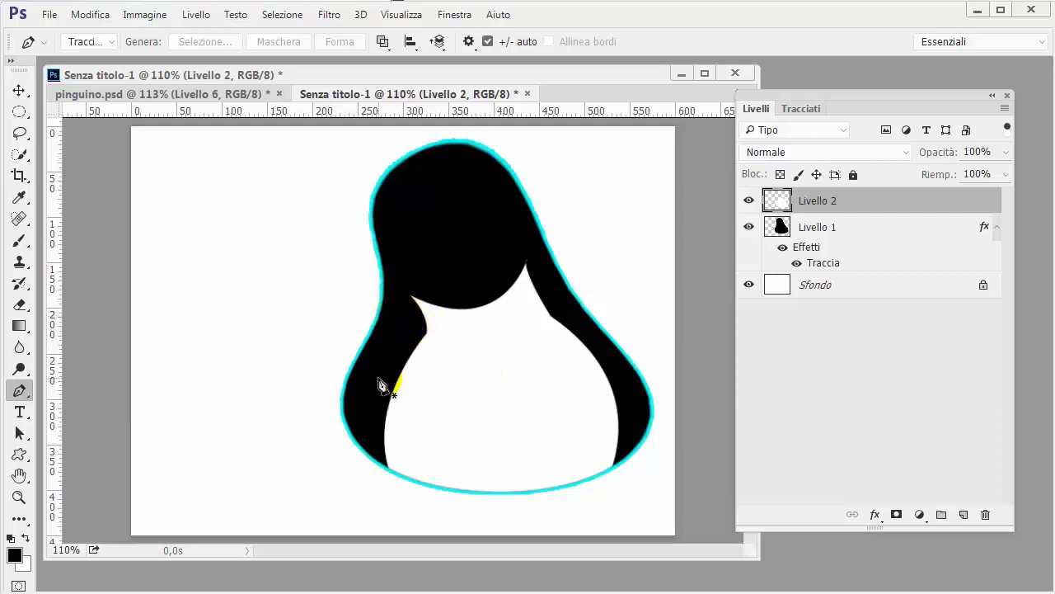
{"action": "left_click", "coordinate": [417, 376]}
{"action": "left_click_drag", "start_coordinate": [418, 377], "coordinate": [431, 378]}
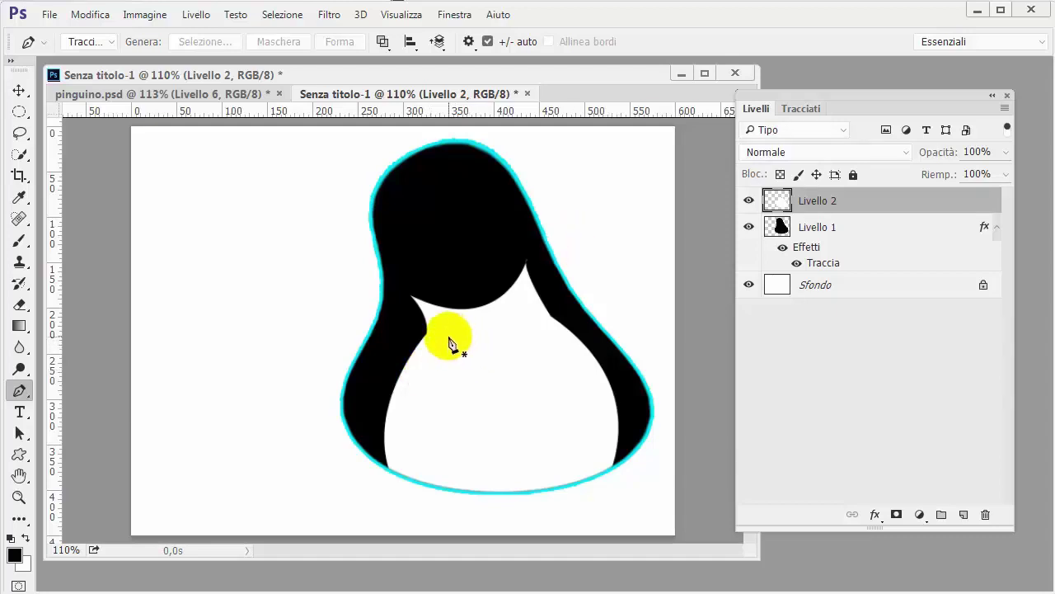
Add Livello 3 and pen a closed three-corner path on the penguin's left shoulder.
{"action": "left_click", "coordinate": [962, 515]}
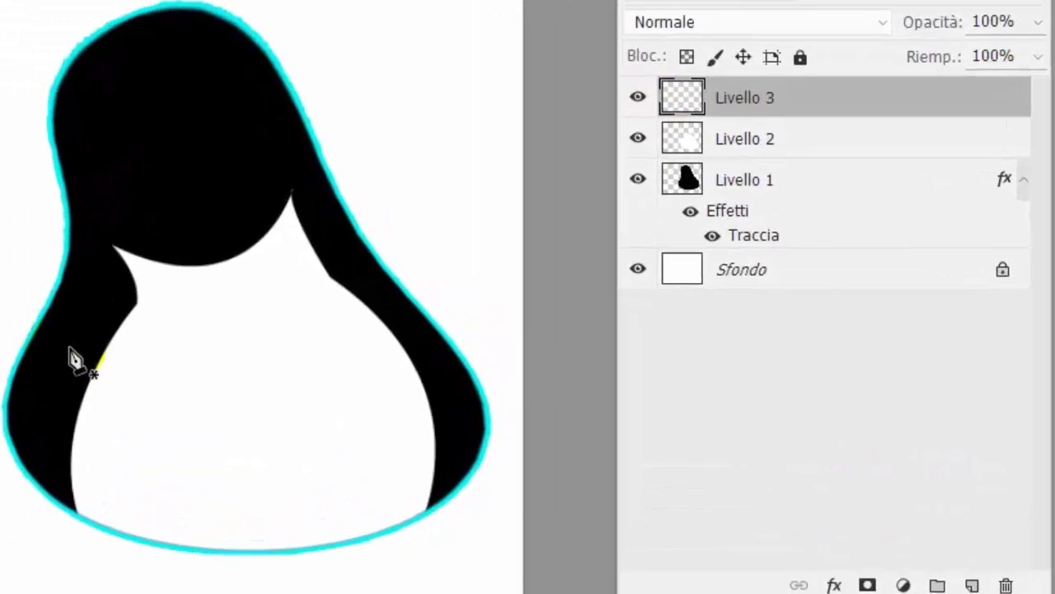
{"action": "left_click", "coordinate": [66, 353]}
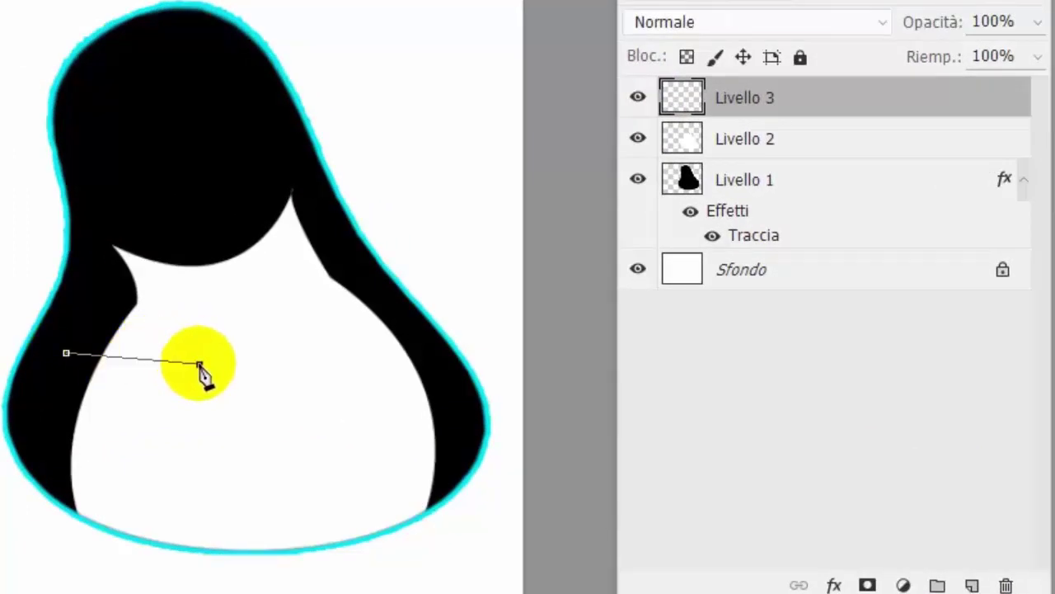
{"action": "left_click_drag", "start_coordinate": [199, 364], "coordinate": [238, 394]}
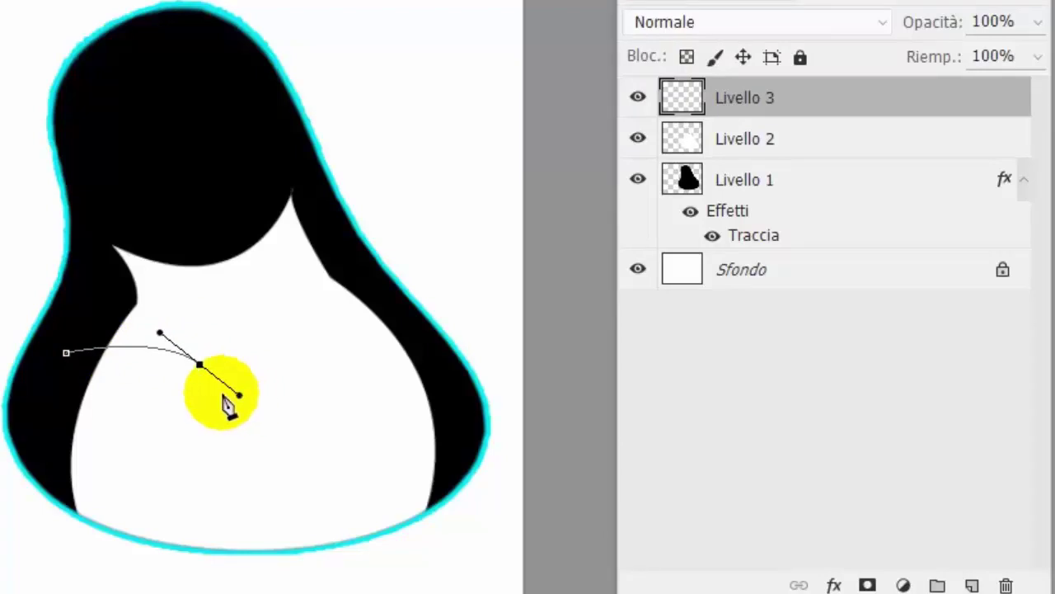
{"action": "key", "text": "alt"}
{"action": "left_click", "coordinate": [201, 365], "text": "alt"}
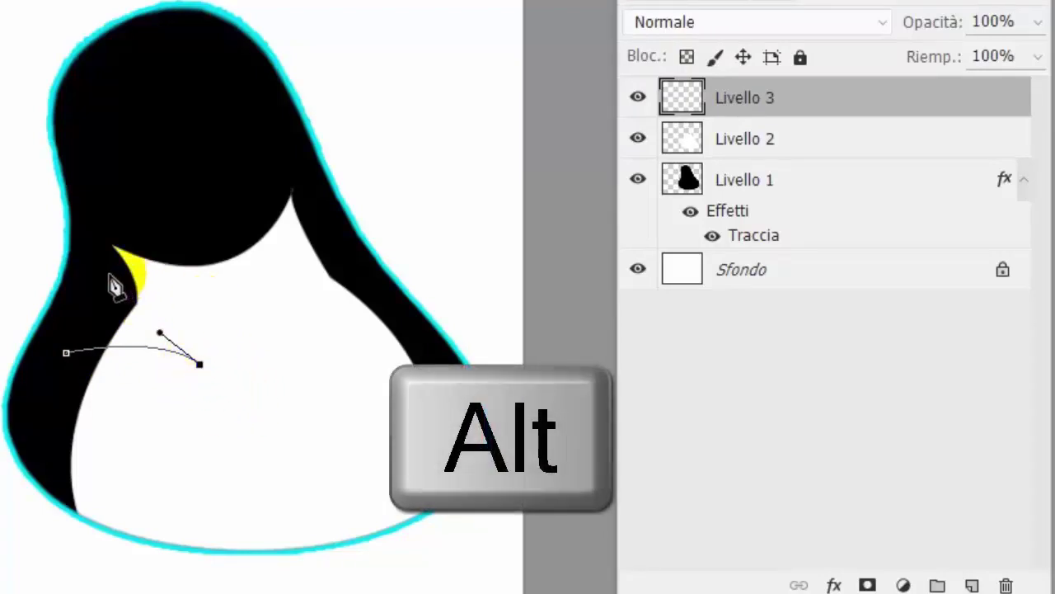
{"action": "left_click_drag", "start_coordinate": [109, 277], "coordinate": [60, 281]}
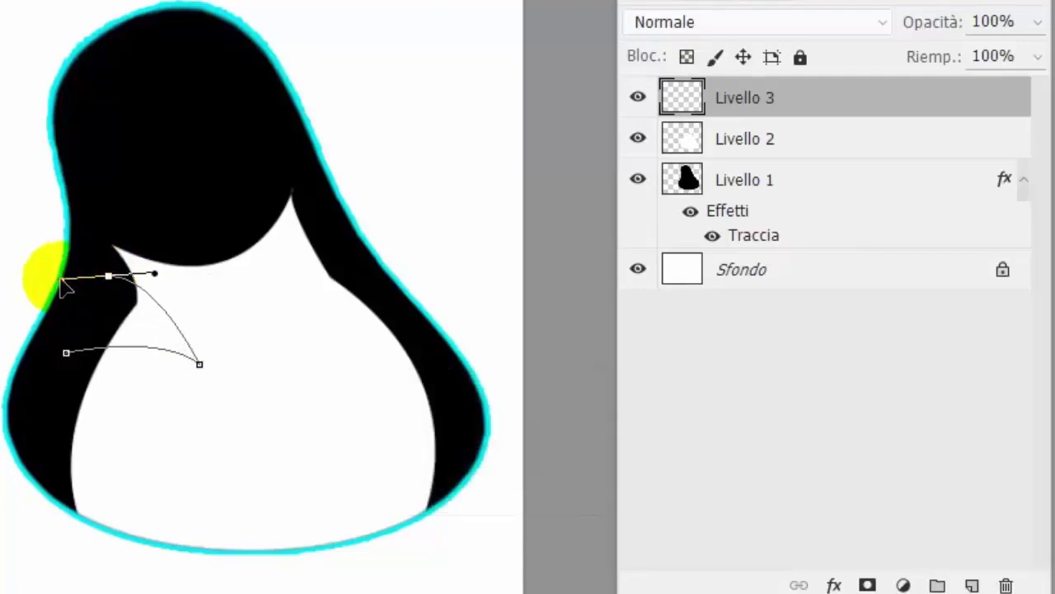
{"action": "left_click", "coordinate": [109, 279], "text": "alt"}
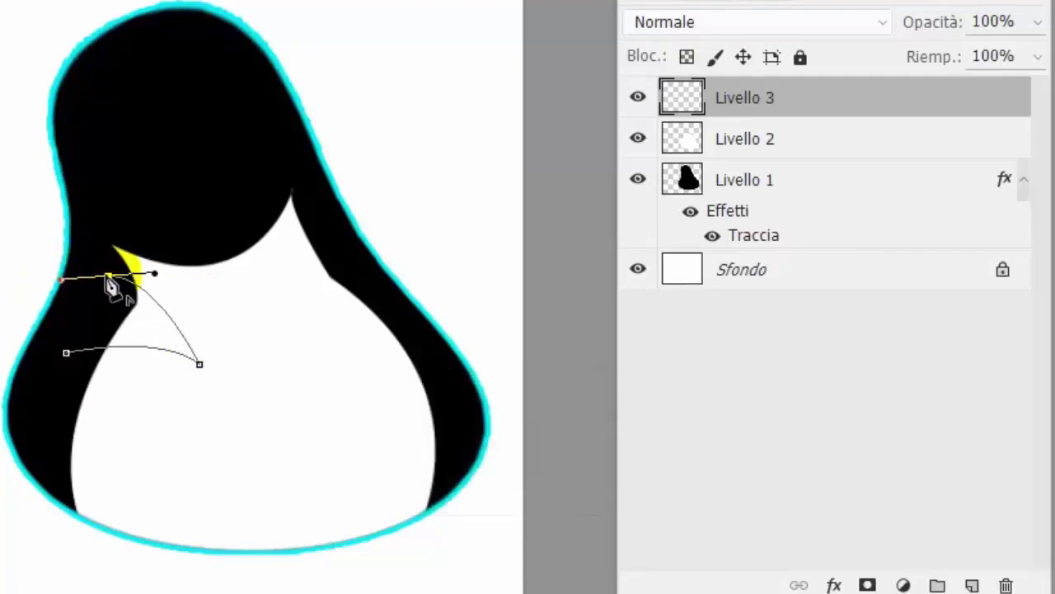
{"action": "left_click", "coordinate": [66, 355]}
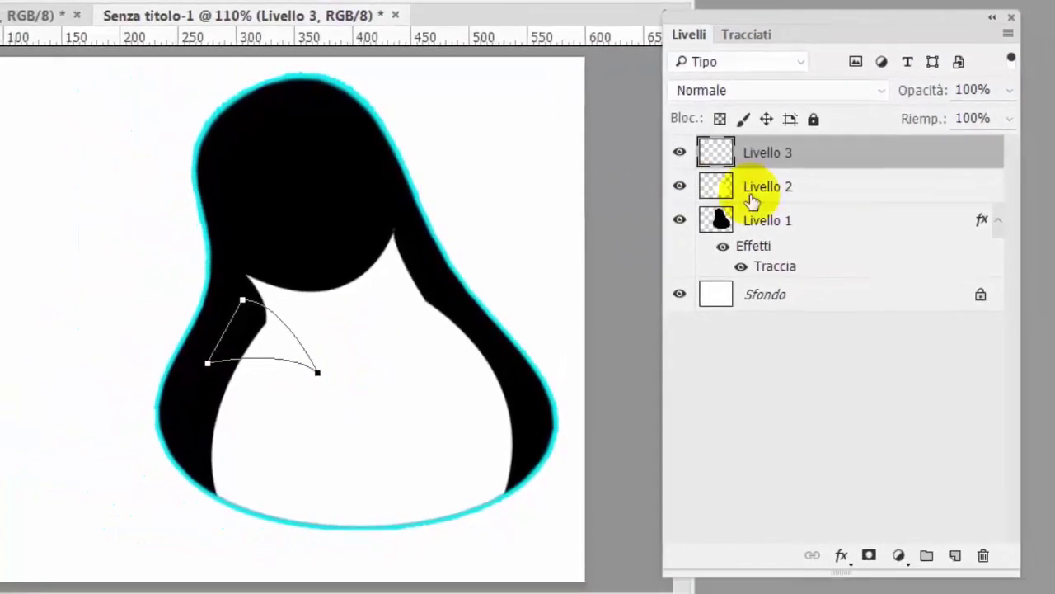
Turn the triangular shoulder path into a black-filled selection on Livello 3.
{"action": "left_click", "coordinate": [750, 37]}
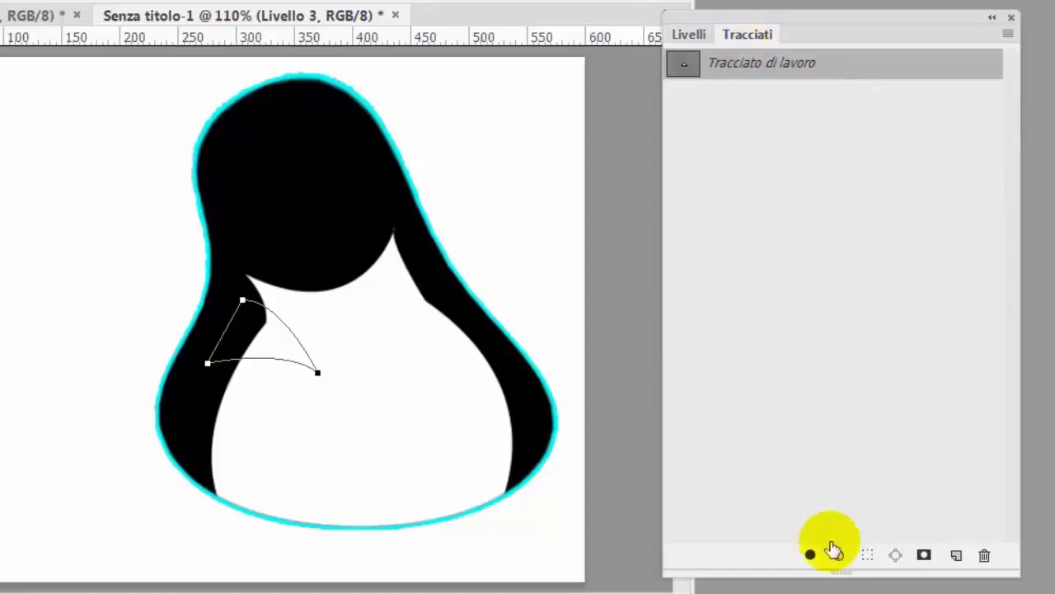
{"action": "left_click", "coordinate": [868, 555]}
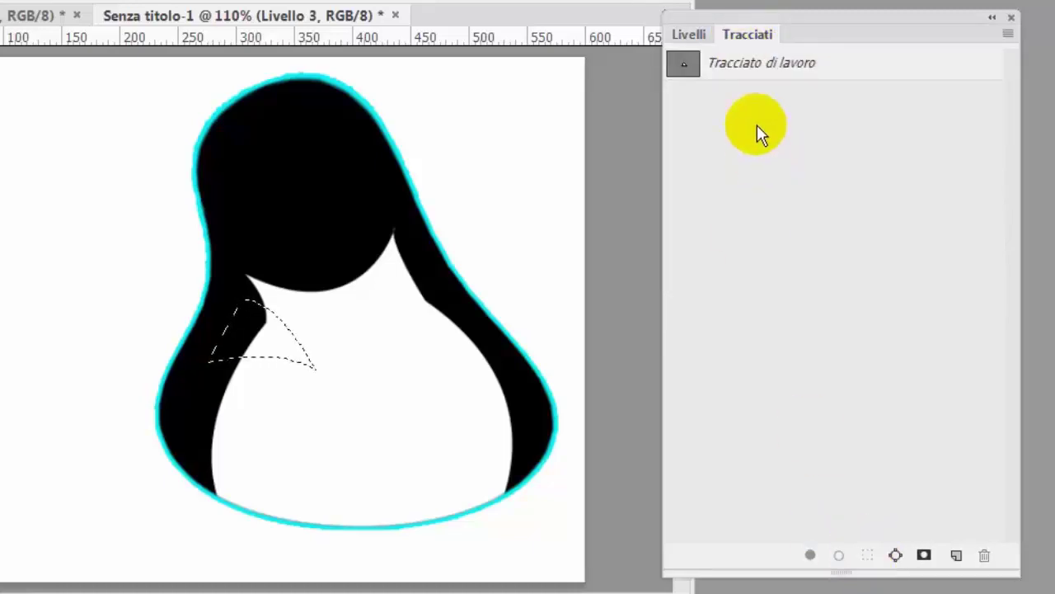
{"action": "left_click", "coordinate": [691, 36]}
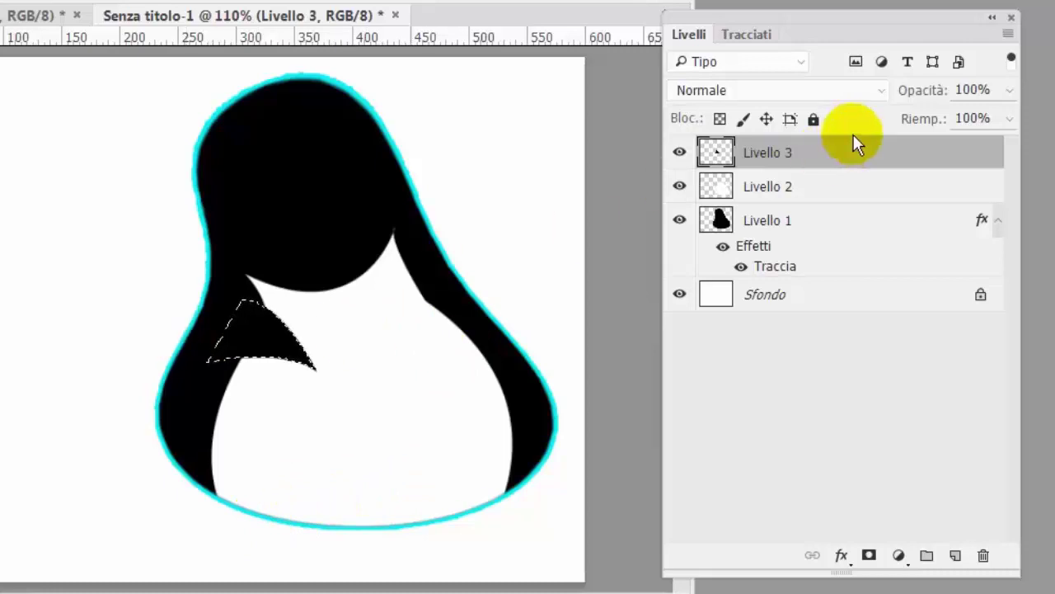
Give Livello 3 a 4 px cyan outside stroke and deselect the triangle.
{"action": "double_click", "coordinate": [823, 154]}
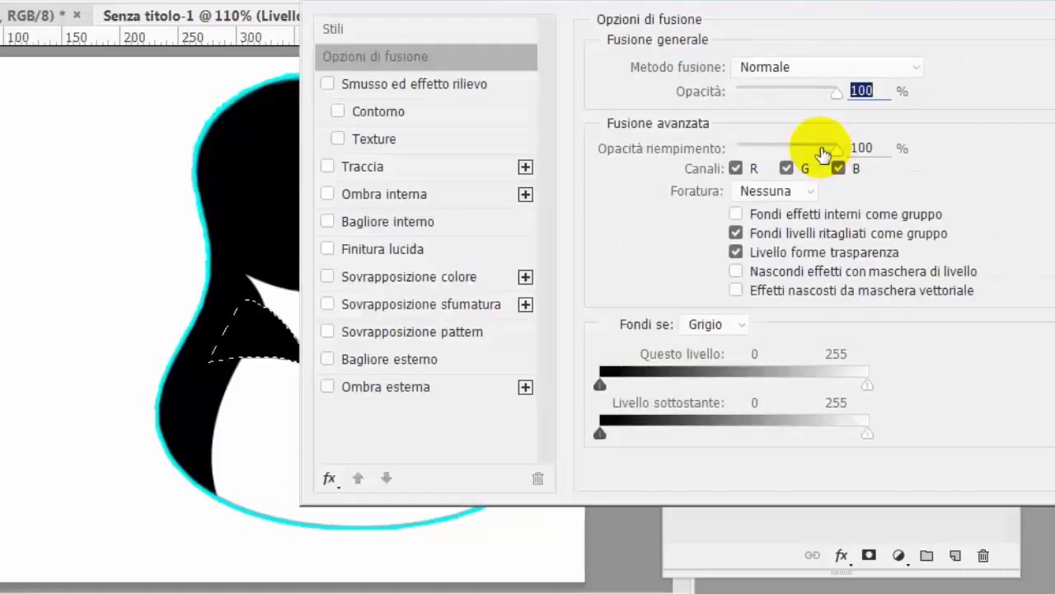
{"action": "left_click", "coordinate": [328, 168]}
{"action": "left_click", "coordinate": [350, 166]}
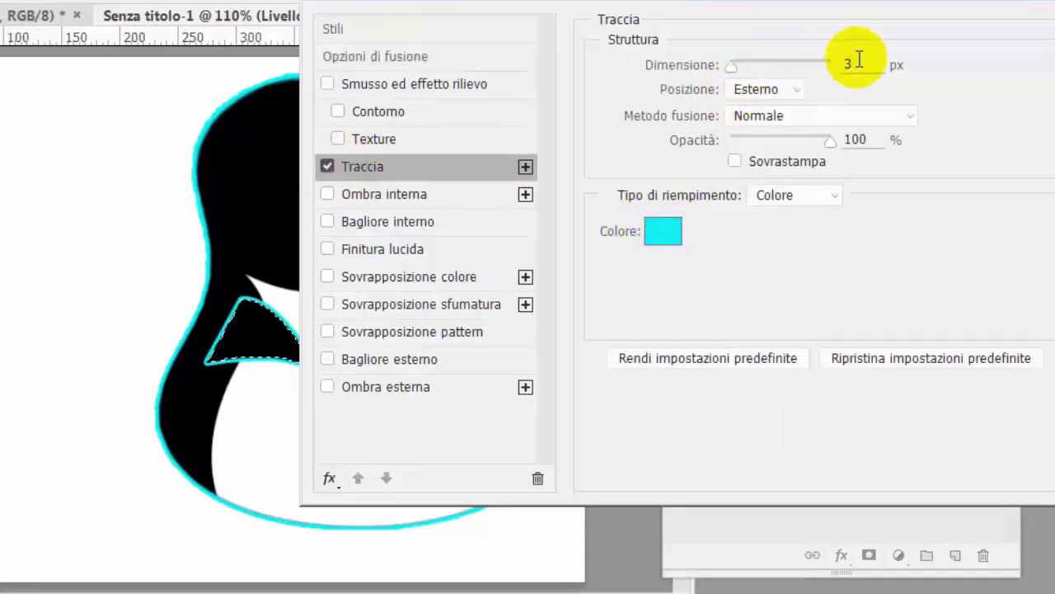
{"action": "left_click_drag", "start_coordinate": [860, 62], "coordinate": [846, 61]}
{"action": "type", "text": "4"}
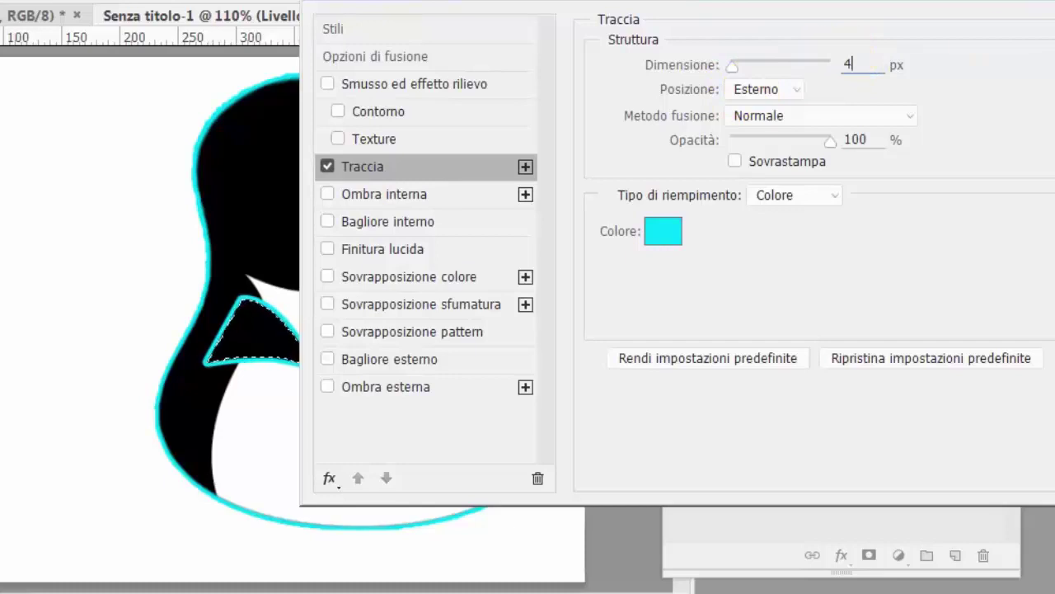
{"action": "key", "text": "Return"}
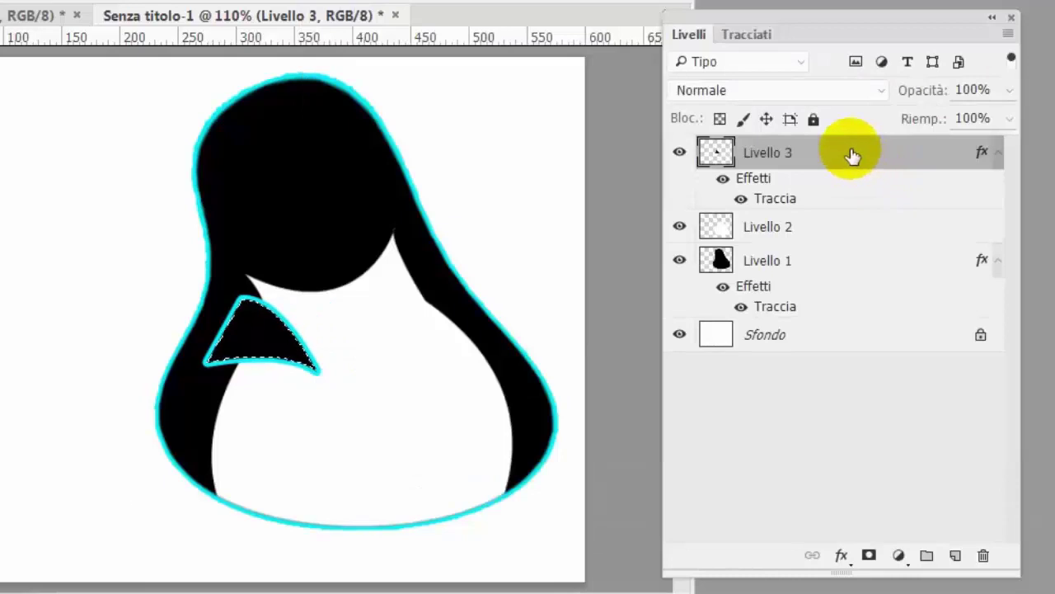
{"action": "key", "text": "ctrl+d"}
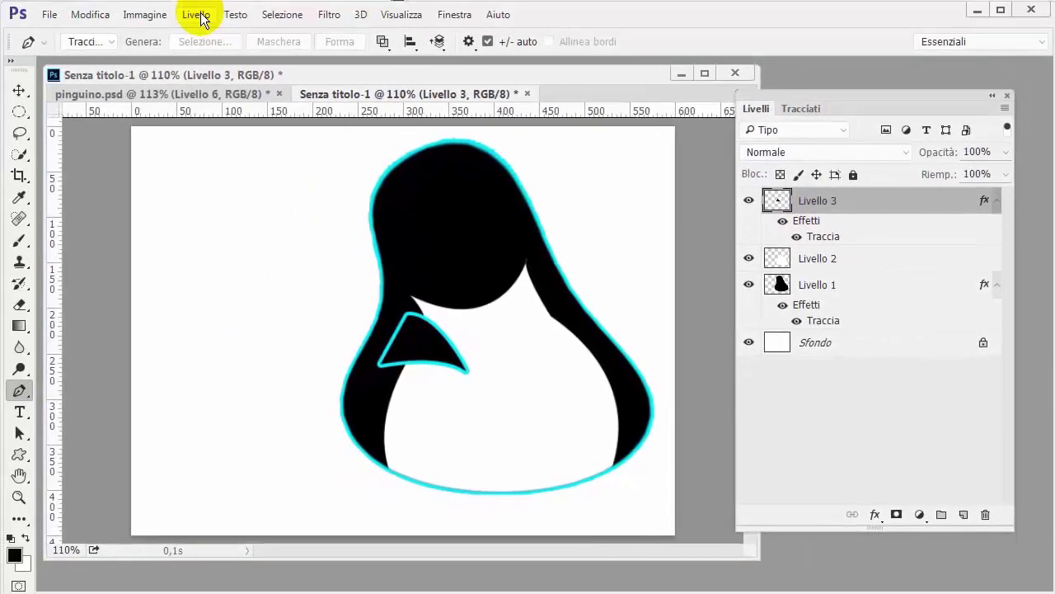
{"action": "left_click", "coordinate": [202, 19]}
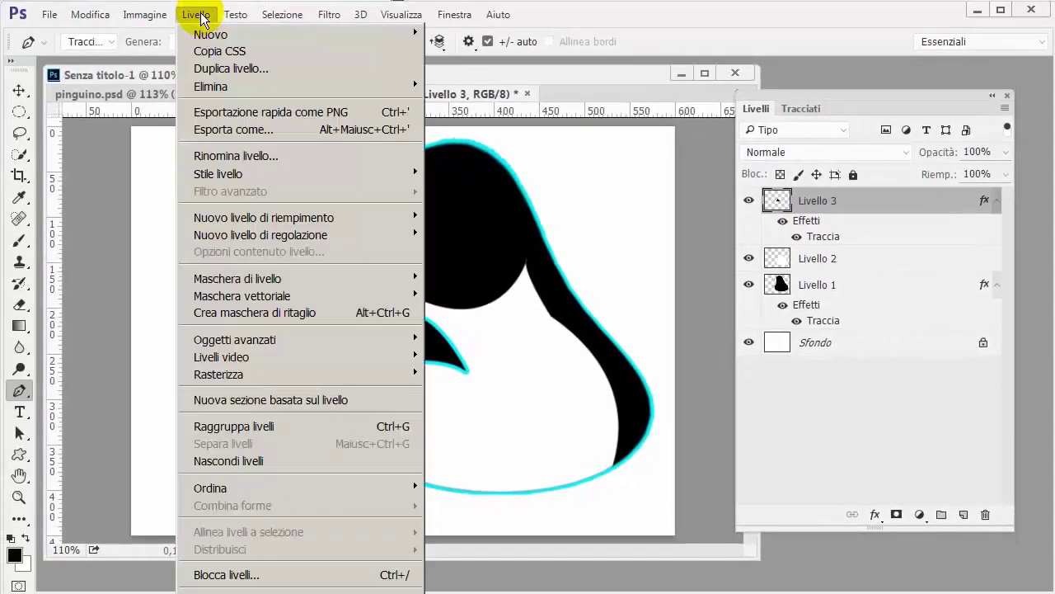
{"action": "mouse_move", "coordinate": [217, 174]}
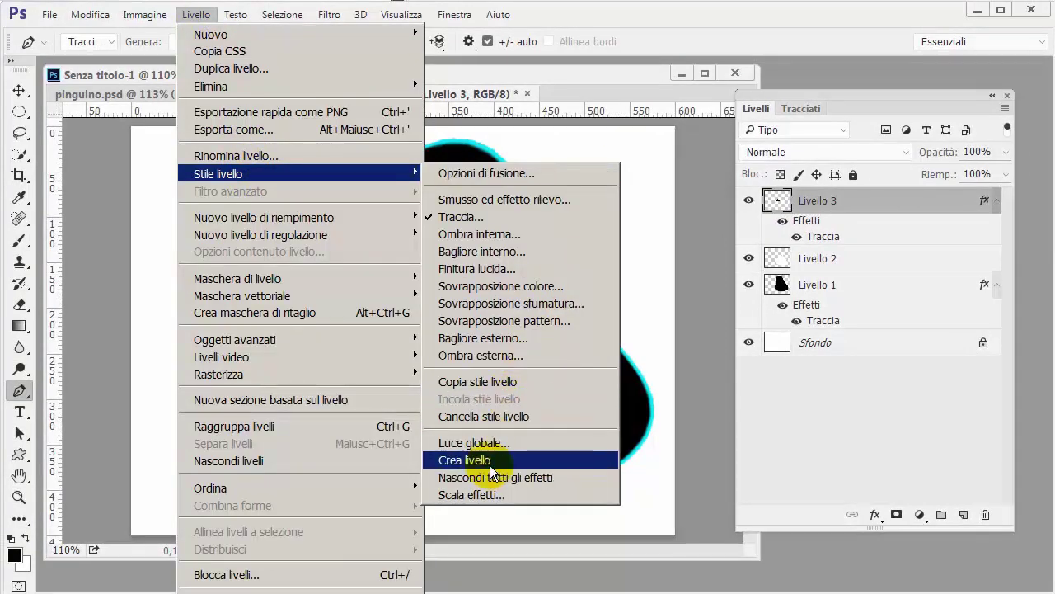
Convert Livello 3's stroke effect into the layer Traccia esterna di Livello 3 and select it.
{"action": "left_click", "coordinate": [492, 460]}
{"action": "left_click", "coordinate": [748, 202]}
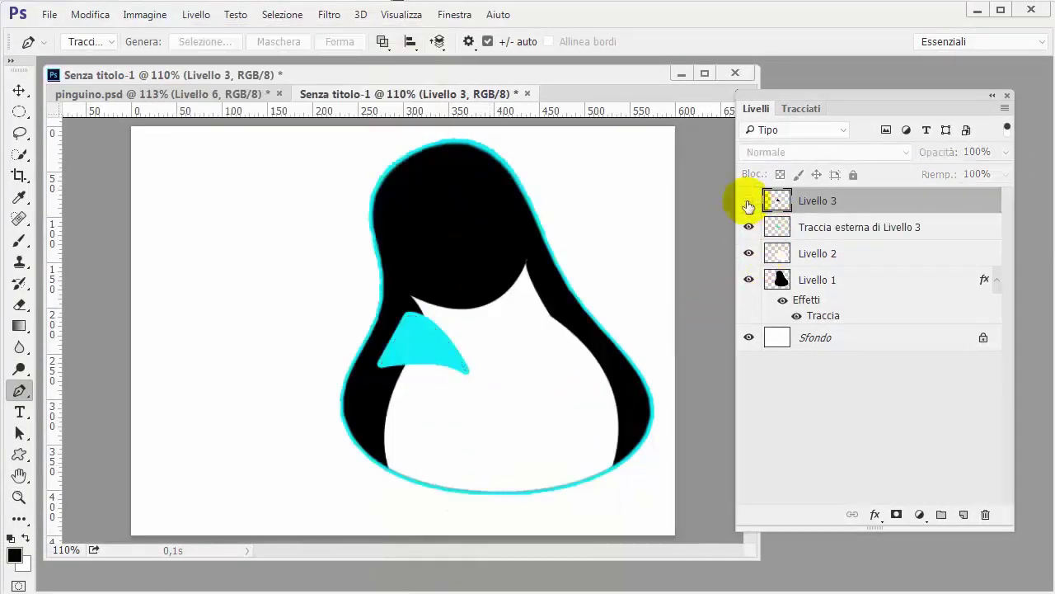
{"action": "left_click", "coordinate": [748, 202]}
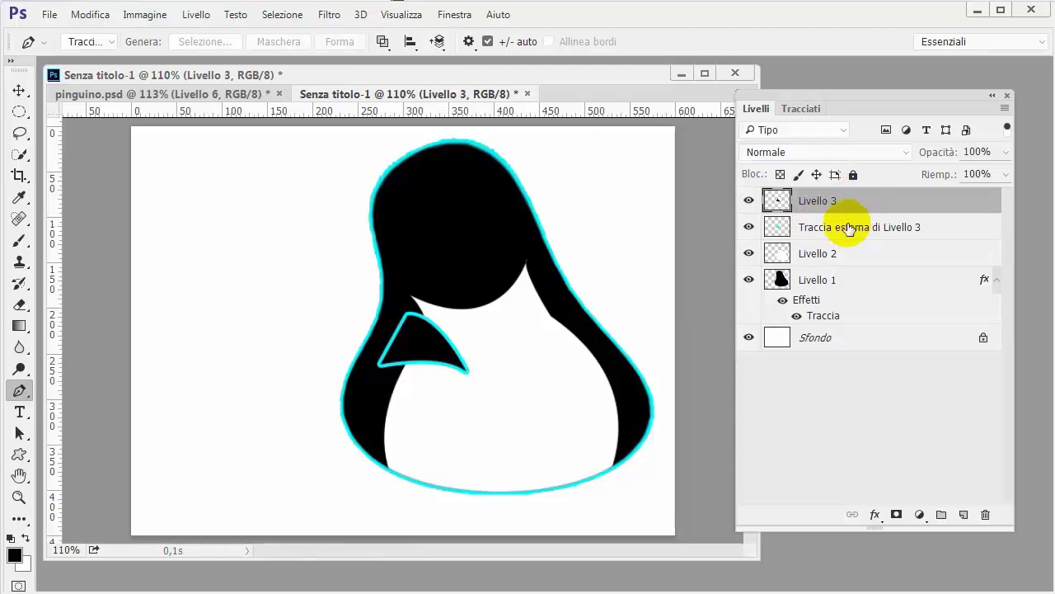
{"action": "left_click", "coordinate": [849, 229]}
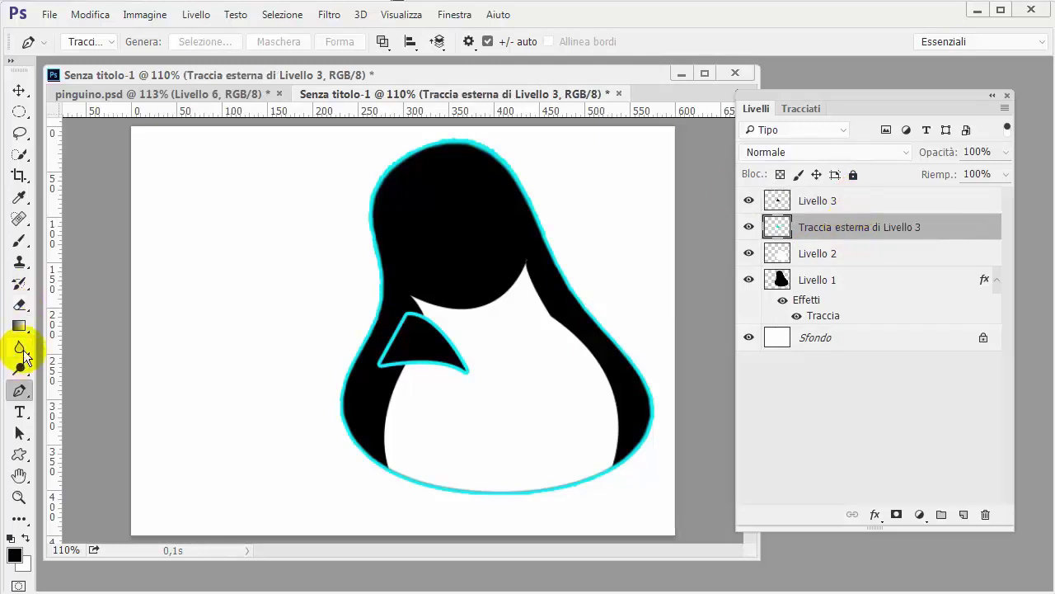
Erase the cyan outline along the triangle's left edge where it meets the body.
{"action": "left_click", "coordinate": [21, 303]}
{"action": "left_click", "coordinate": [99, 302]}
{"action": "left_click_drag", "start_coordinate": [381, 361], "coordinate": [407, 332]}
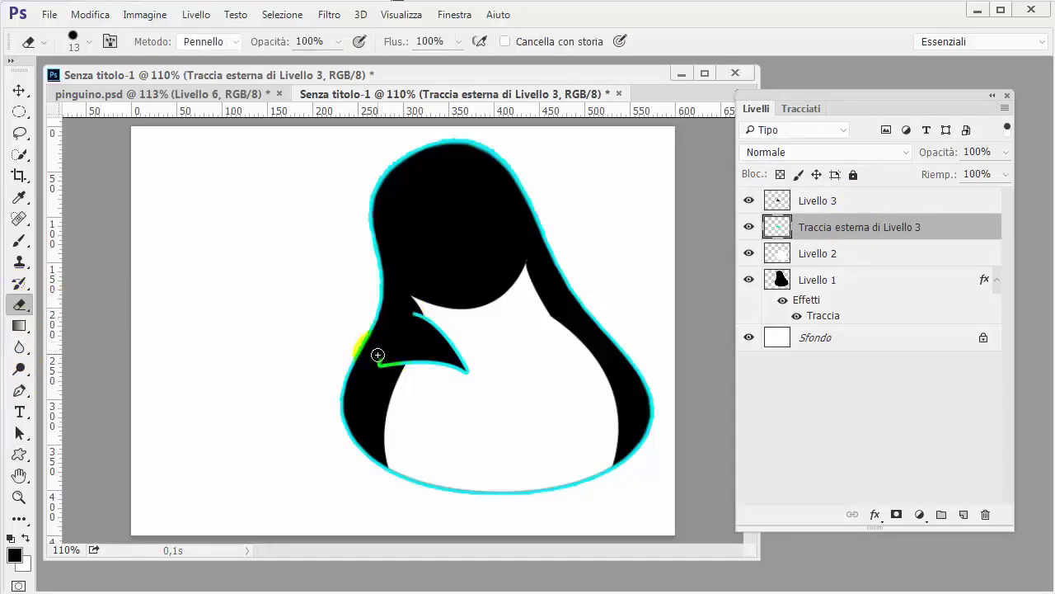
{"action": "left_click_drag", "start_coordinate": [371, 366], "coordinate": [416, 307]}
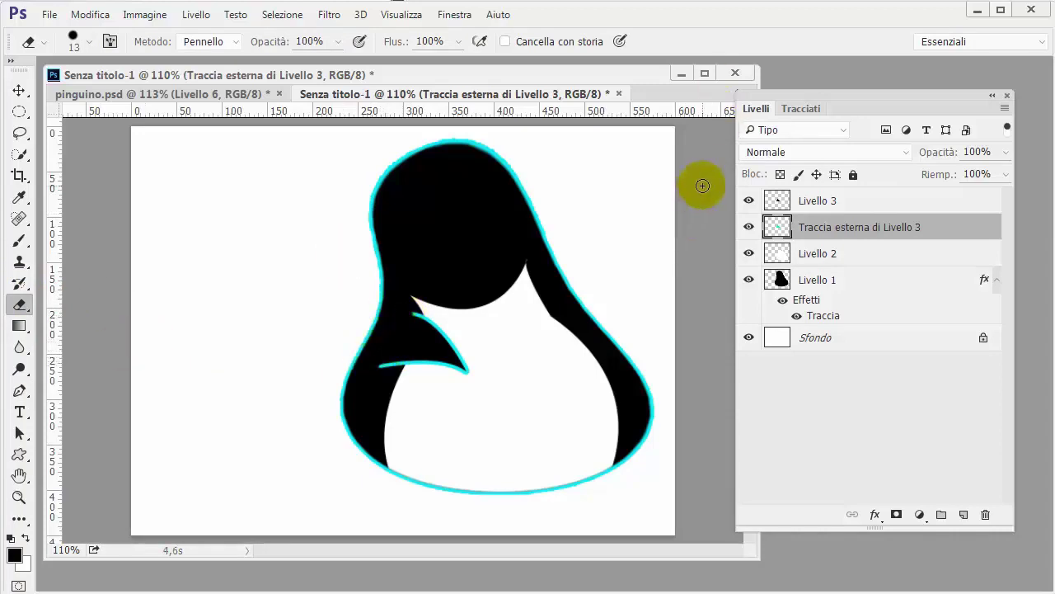
Merge Traccia esterna di Livello 3 into Livello 3.
{"action": "left_click", "coordinate": [907, 202]}
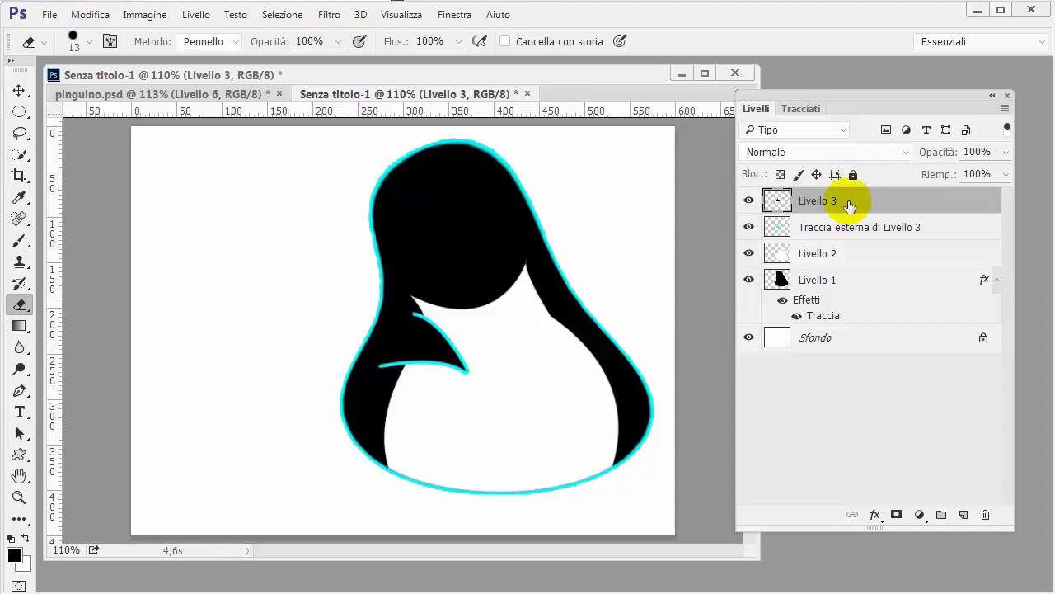
{"action": "left_click", "coordinate": [884, 227], "text": "shift"}
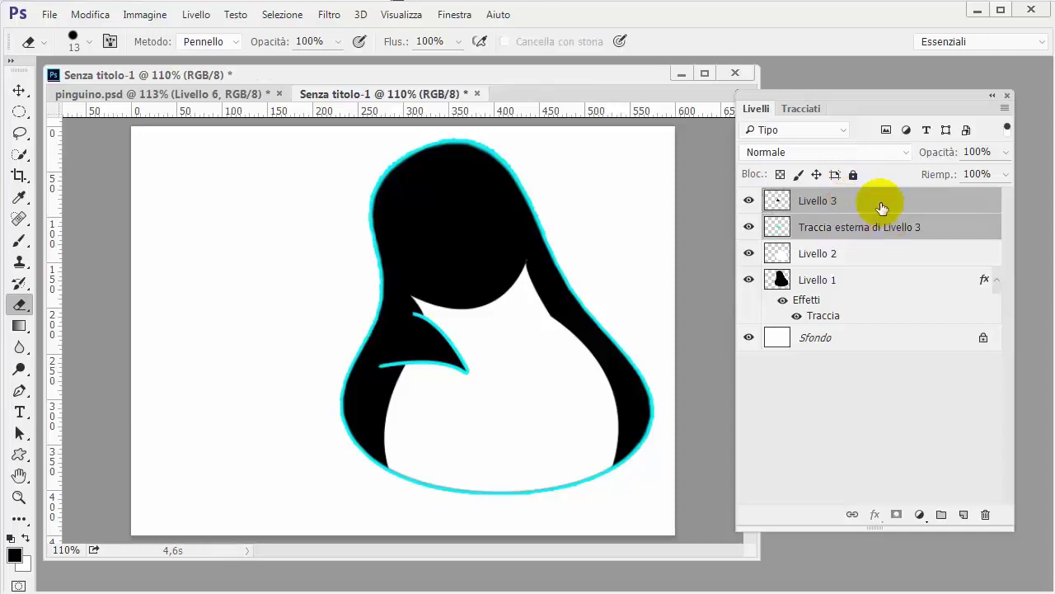
{"action": "right_click", "coordinate": [870, 201]}
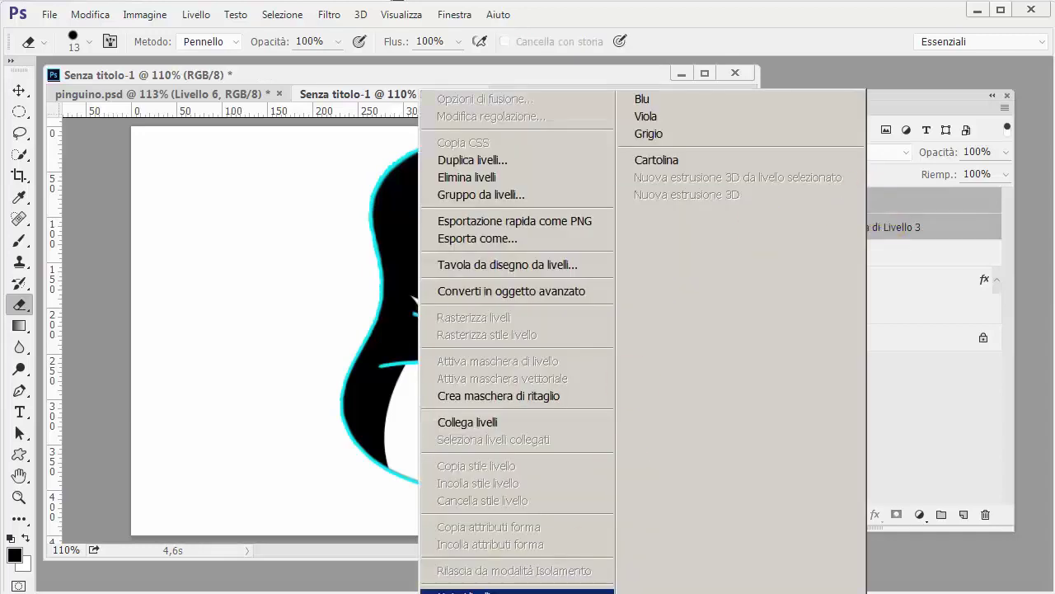
{"action": "left_click", "coordinate": [470, 591]}
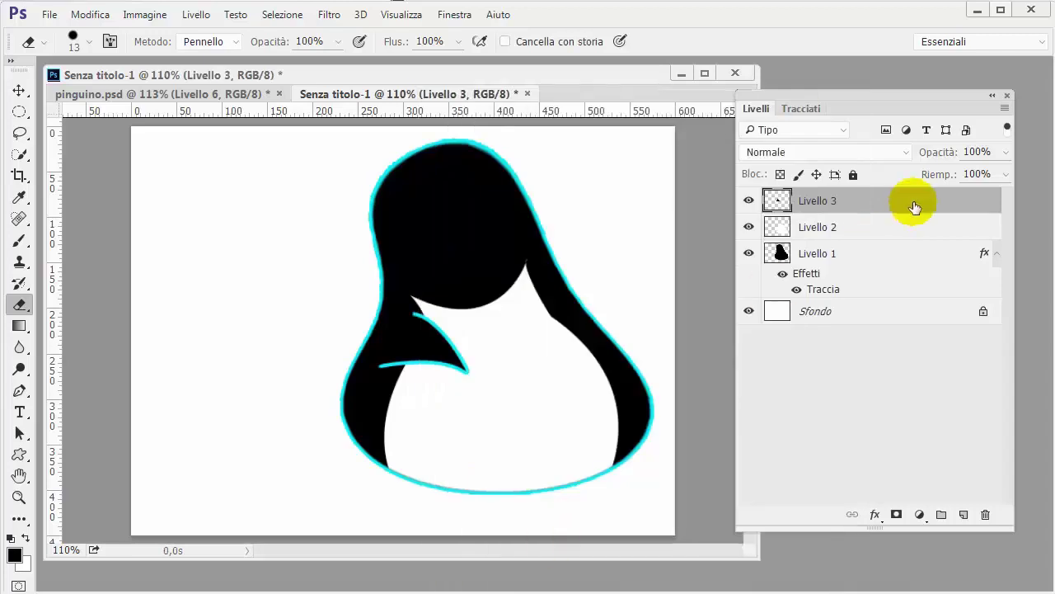
Duplicate Livello 3, flip the copy horizontally and move it to the right shoulder.
{"action": "left_click_drag", "start_coordinate": [895, 207], "coordinate": [963, 514]}
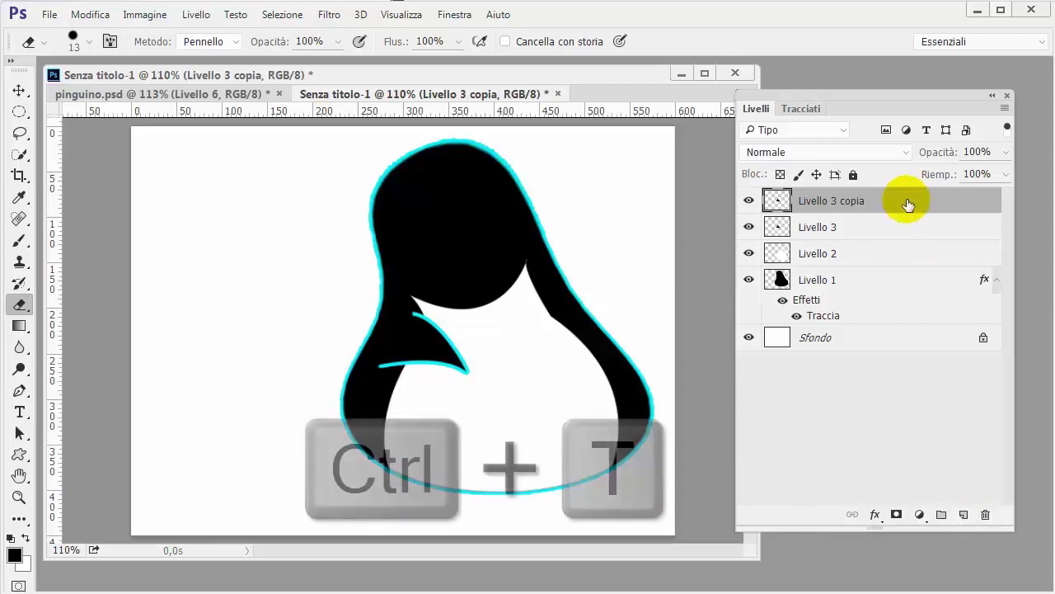
{"action": "key", "text": "ctrl+t"}
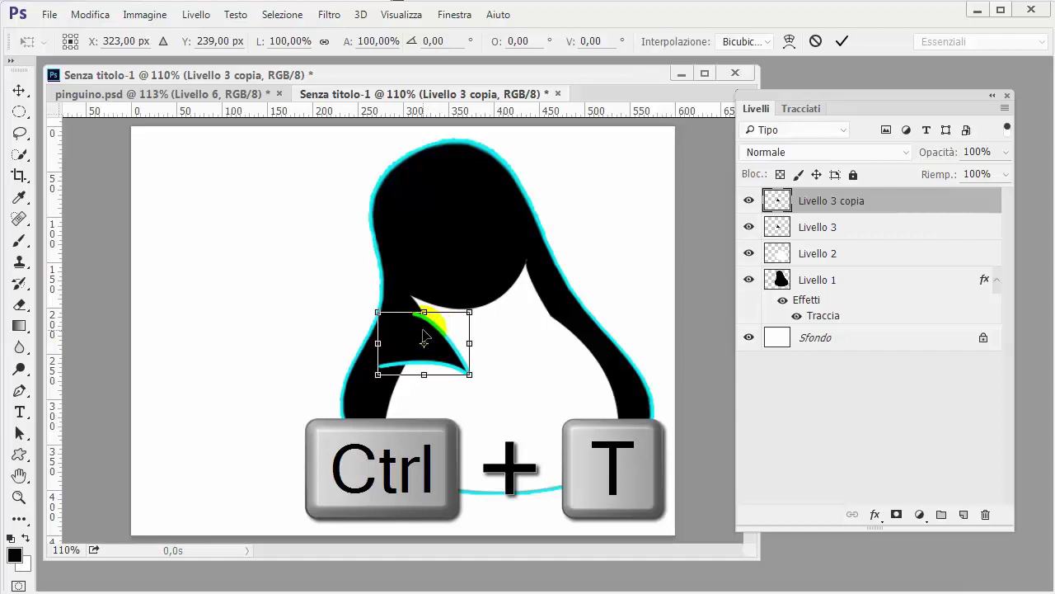
{"action": "right_click", "coordinate": [423, 331]}
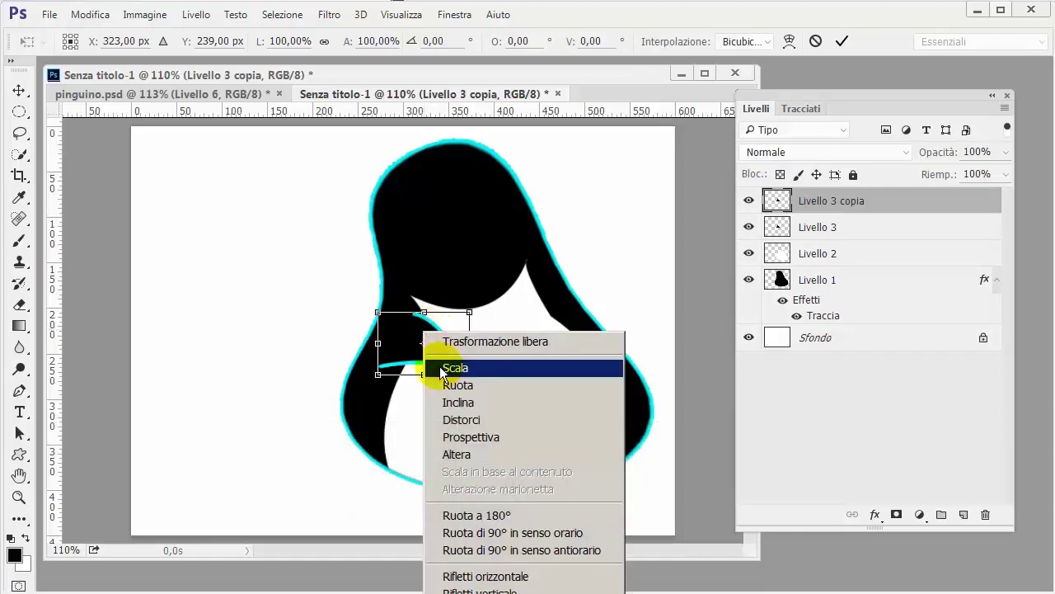
{"action": "left_click", "coordinate": [486, 577]}
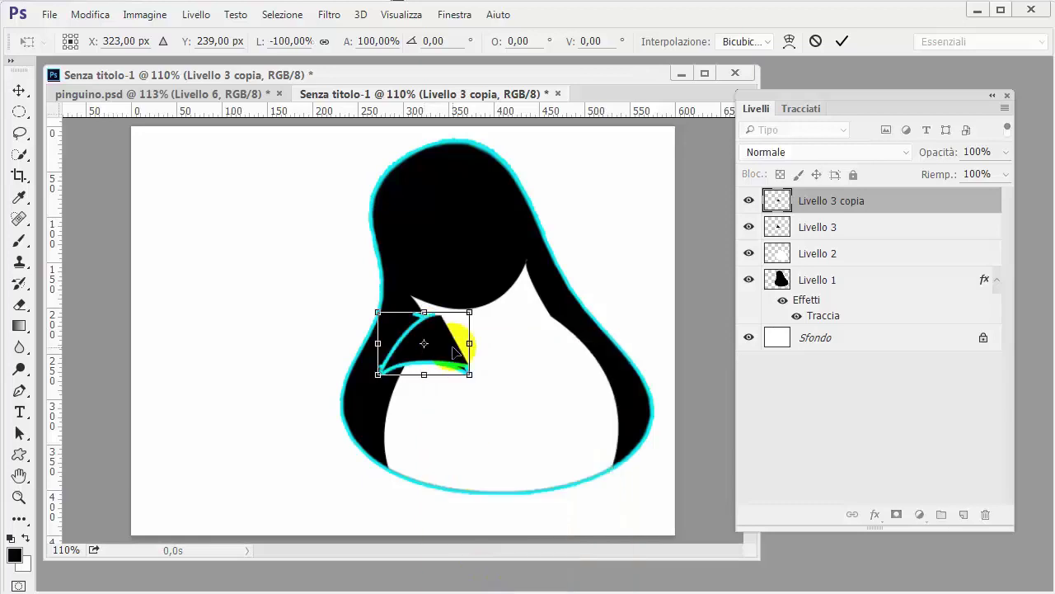
{"action": "mouse_move", "coordinate": [426, 364]}
{"action": "left_mouse_down"}
{"action": "mouse_move", "coordinate": [520, 363]}
{"action": "mouse_move", "coordinate": [541, 340]}
{"action": "left_mouse_up"}
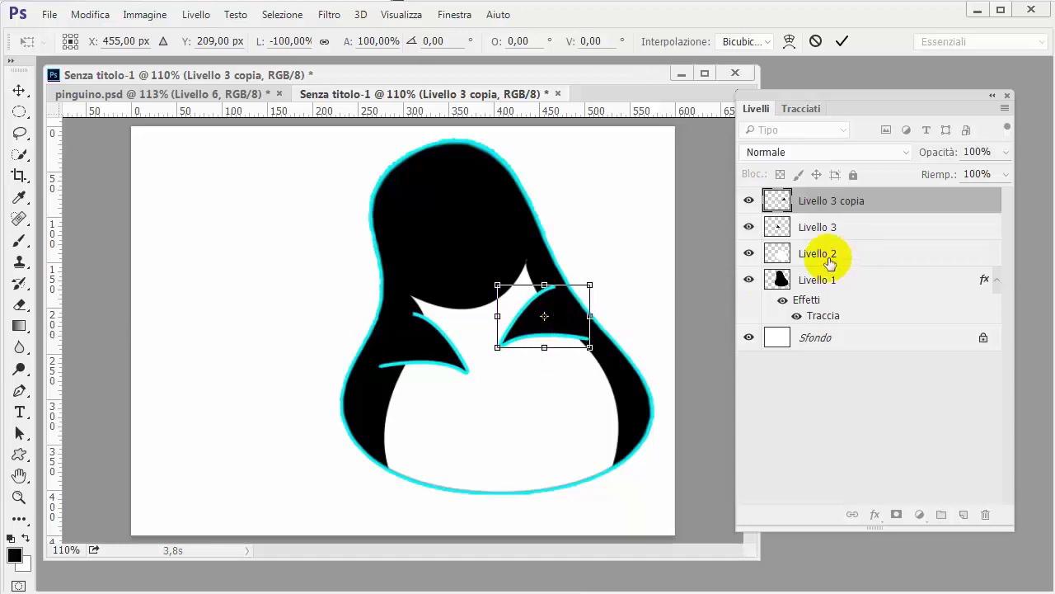
{"action": "key", "text": "Return"}
{"action": "key", "text": "e"}
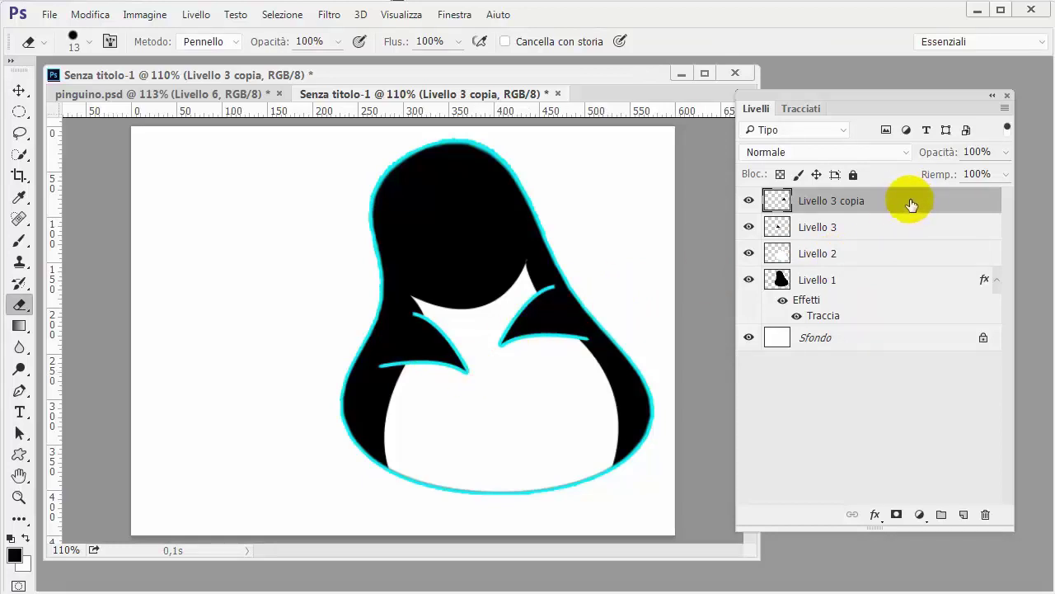
Show rulers and place four horizontal guides across the head plus a vertical centre guide.
{"action": "left_click_drag", "start_coordinate": [853, 99], "coordinate": [873, 99]}
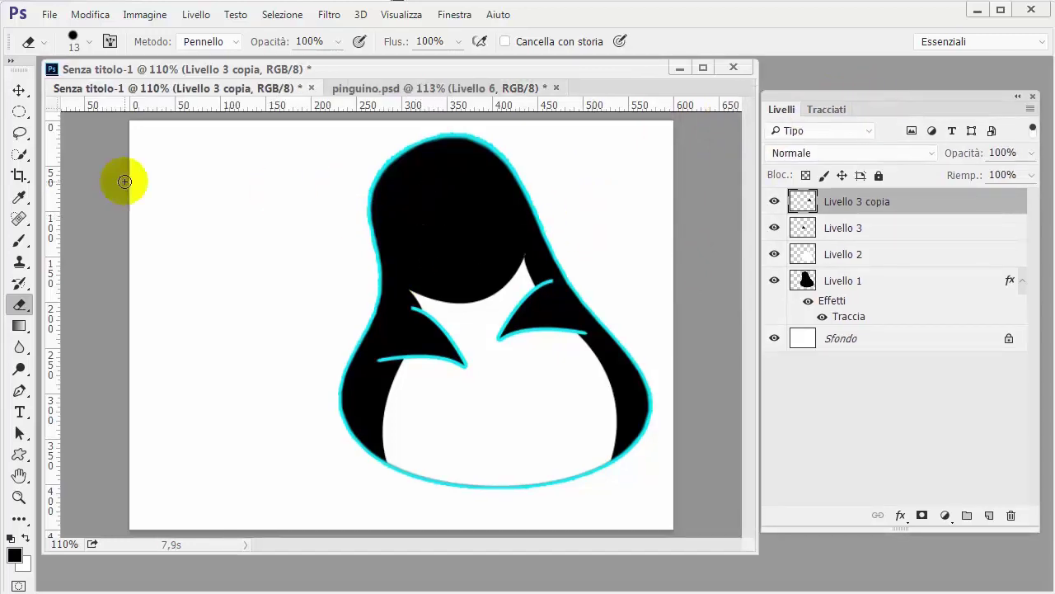
{"action": "left_click", "coordinate": [18, 89]}
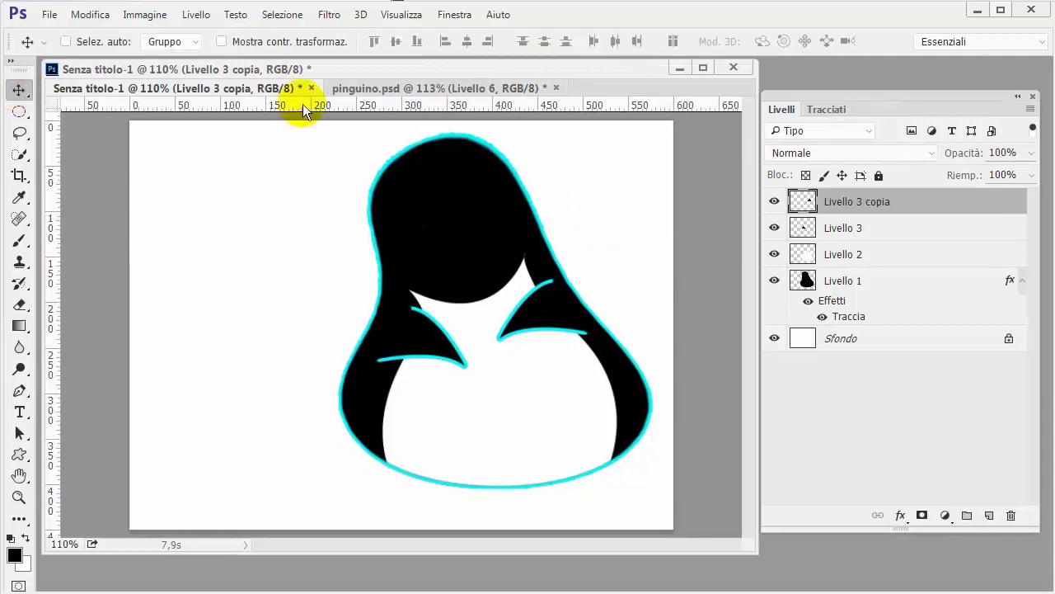
{"action": "key", "text": "ctrl+r"}
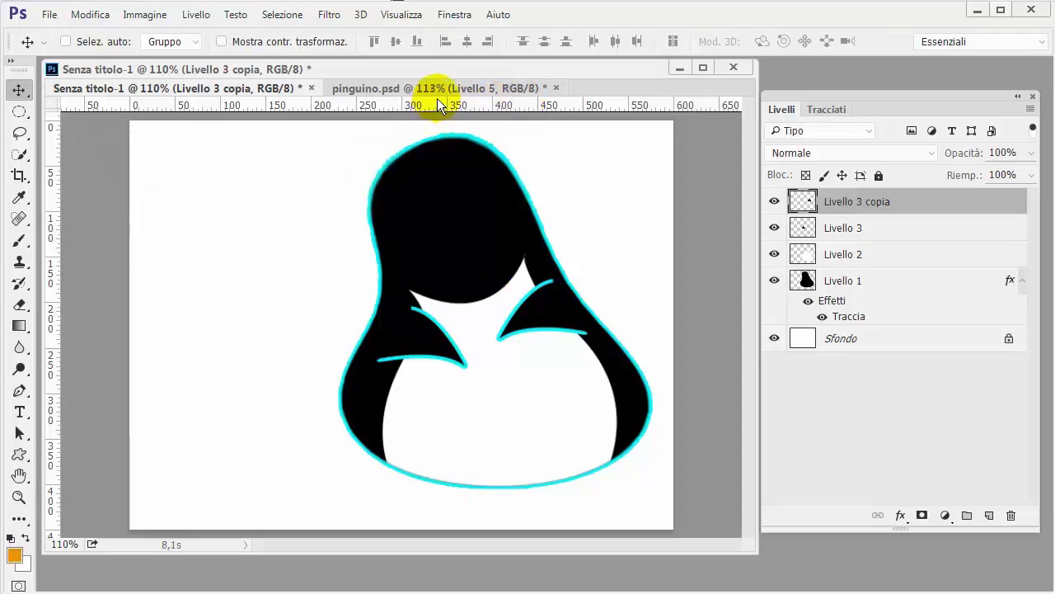
{"action": "mouse_move", "coordinate": [451, 106]}
{"action": "left_mouse_down"}
{"action": "mouse_move", "coordinate": [464, 226]}
{"action": "mouse_move", "coordinate": [461, 213]}
{"action": "left_mouse_up"}
{"action": "left_click_drag", "start_coordinate": [447, 106], "coordinate": [449, 246]}
{"action": "left_click_drag", "start_coordinate": [454, 103], "coordinate": [459, 270]}
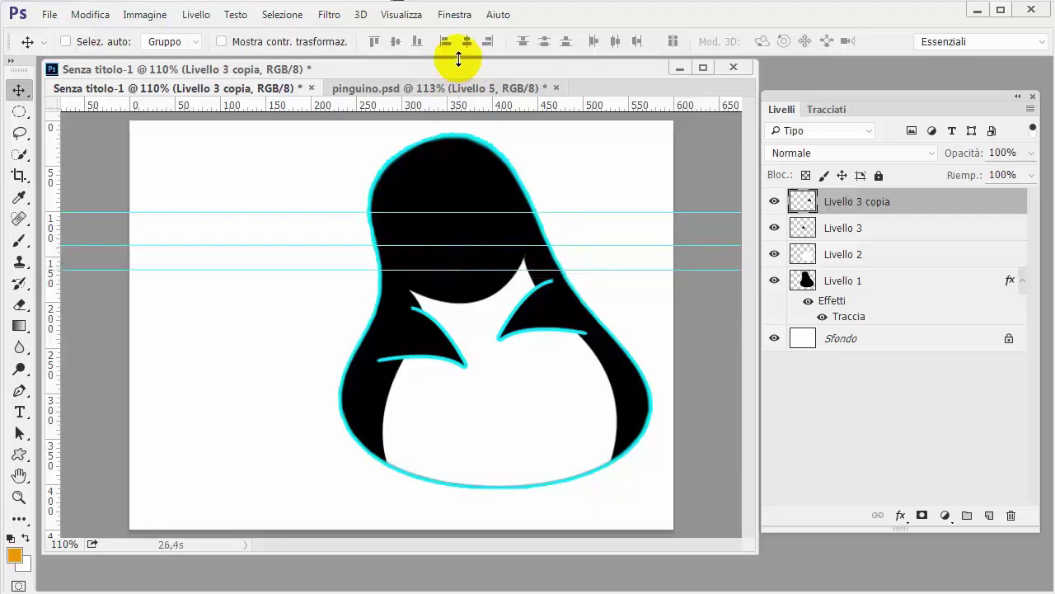
{"action": "left_click_drag", "start_coordinate": [459, 105], "coordinate": [461, 287]}
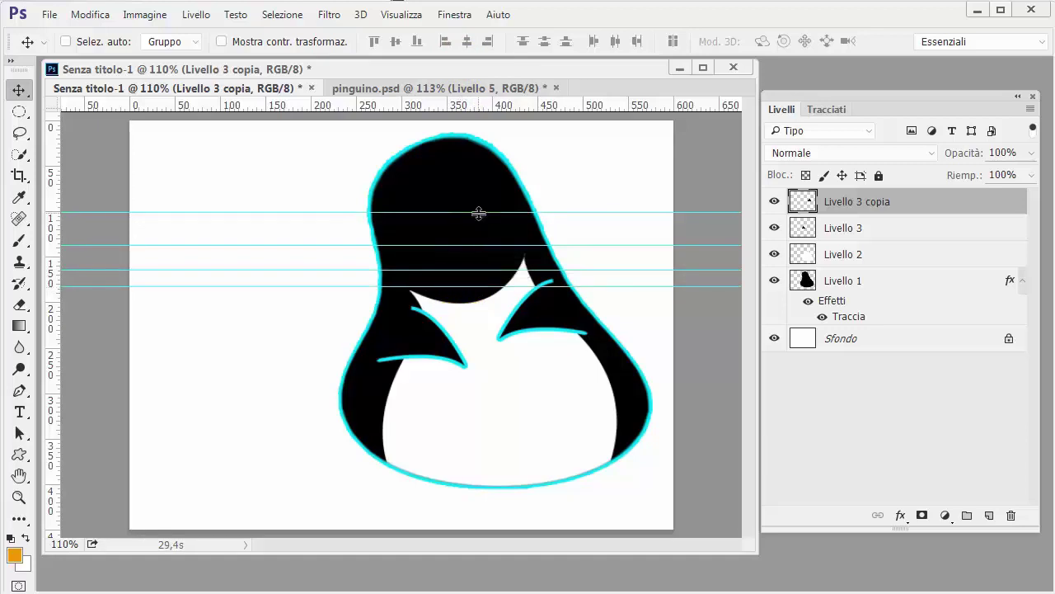
{"action": "left_click_drag", "start_coordinate": [53, 192], "coordinate": [453, 203]}
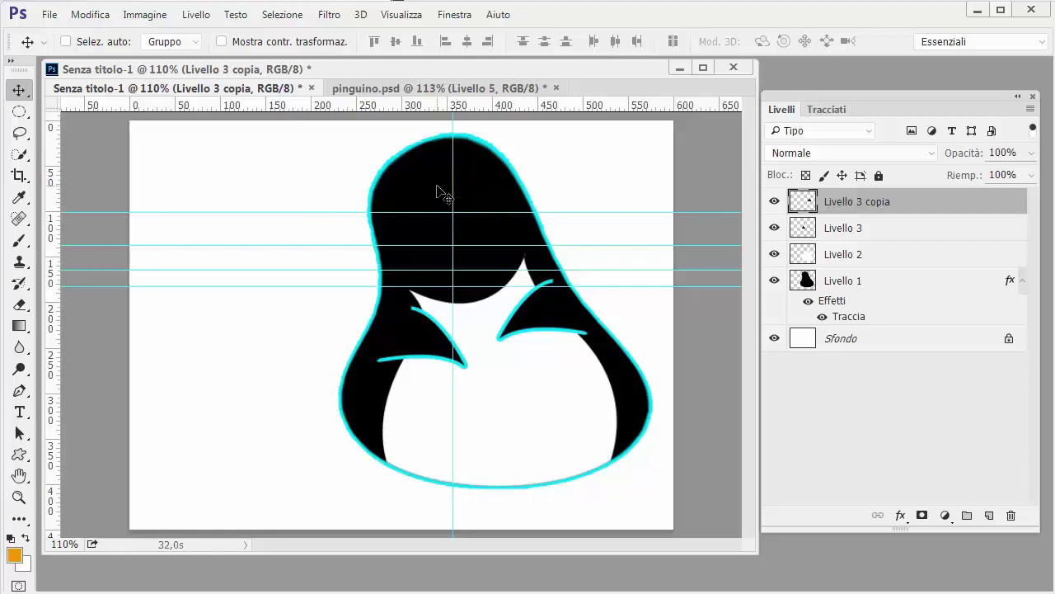
Hide the body layer Livello 1 and select Livello 3 copia.
{"action": "left_click", "coordinate": [774, 282]}
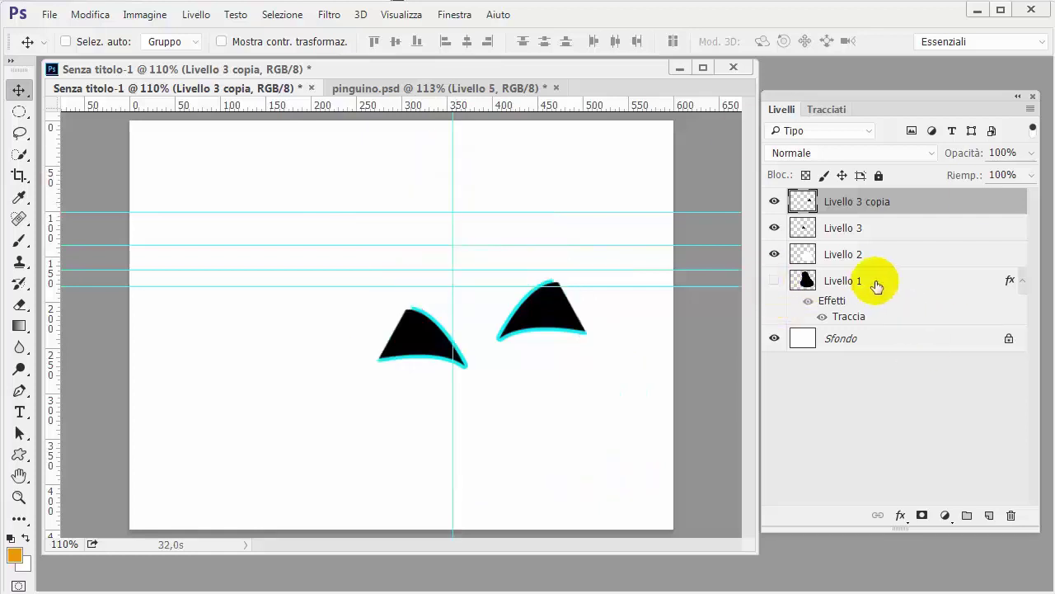
{"action": "left_click", "coordinate": [915, 281]}
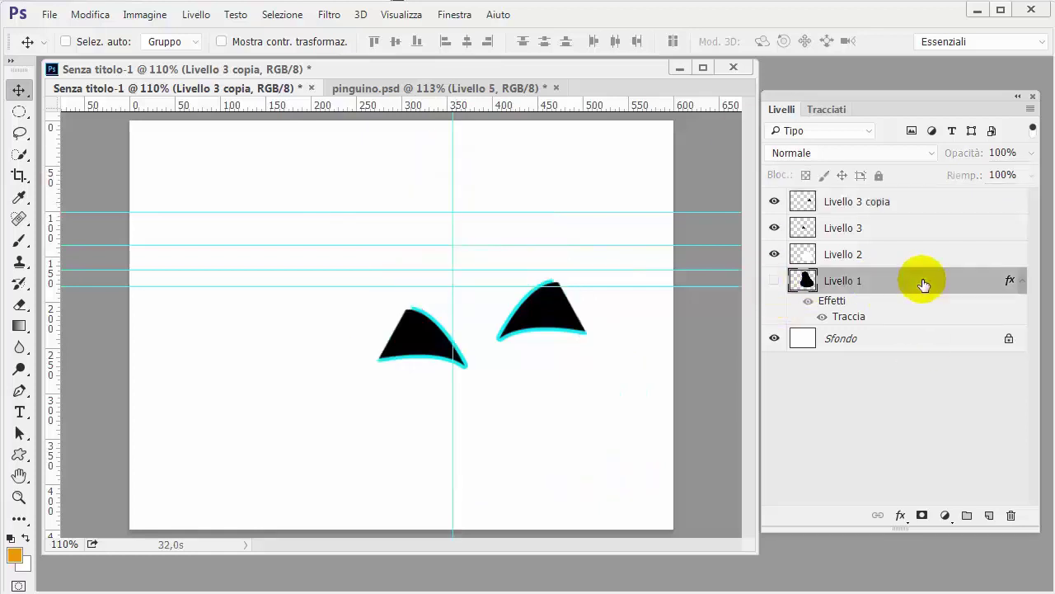
{"action": "left_click", "coordinate": [901, 201]}
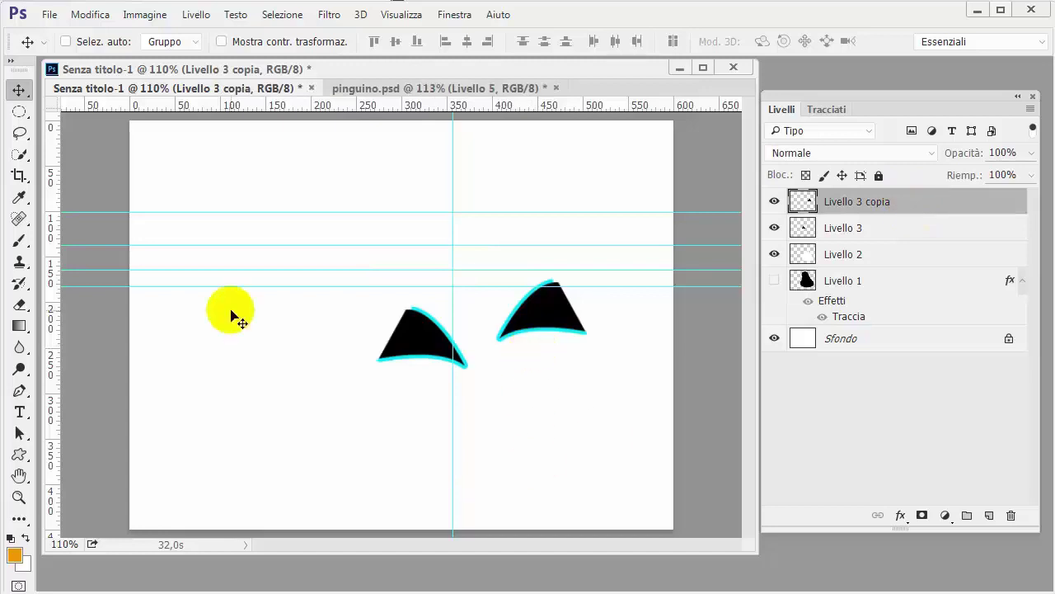
{"action": "left_click", "coordinate": [18, 393]}
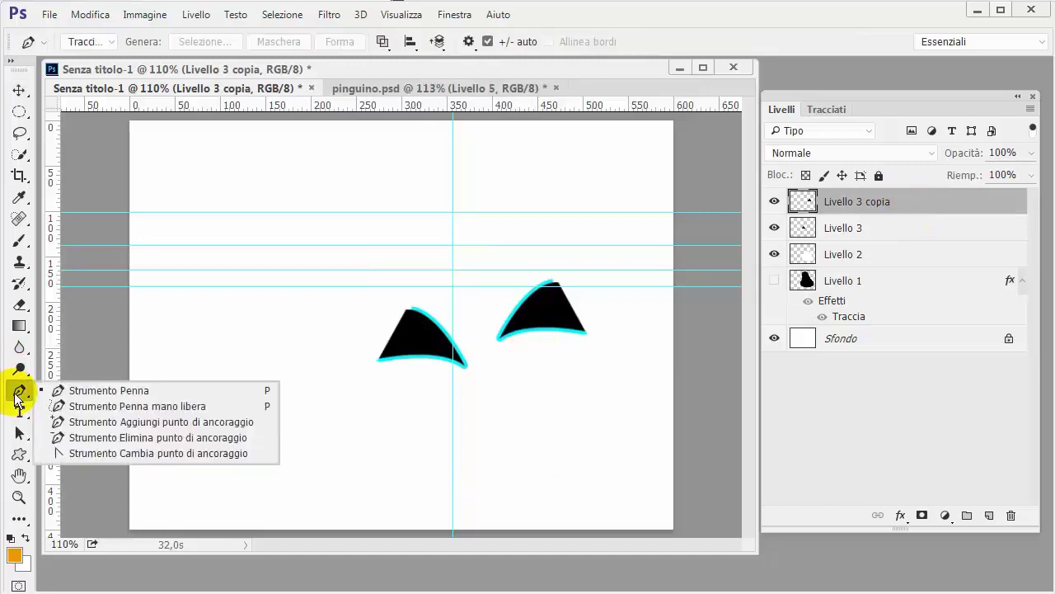
{"action": "left_click", "coordinate": [99, 390]}
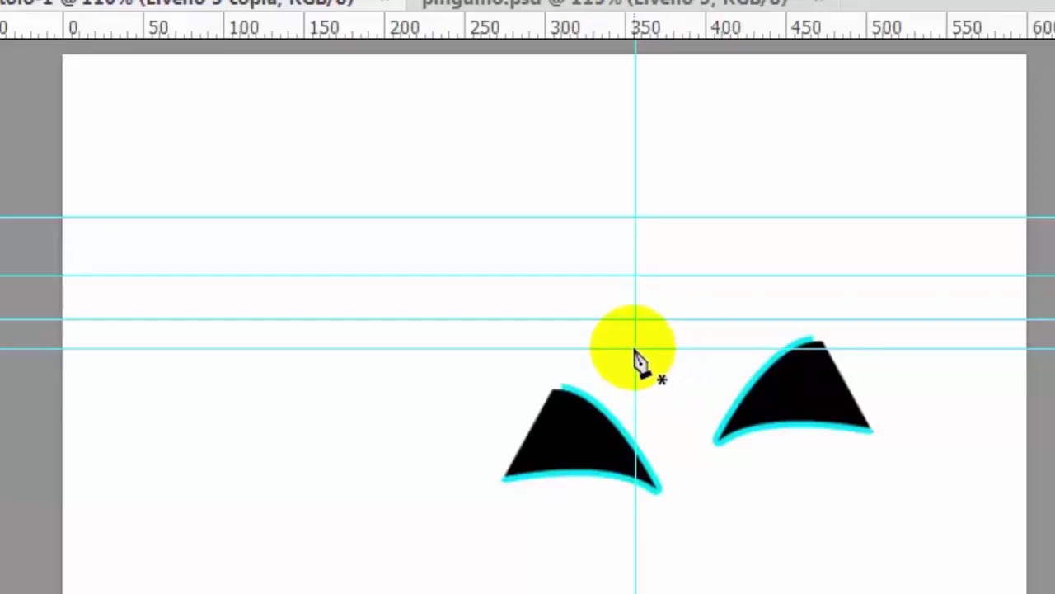
Draw a closed curved half-beak path starting from the vertical centre guide.
{"action": "left_click", "coordinate": [636, 350]}
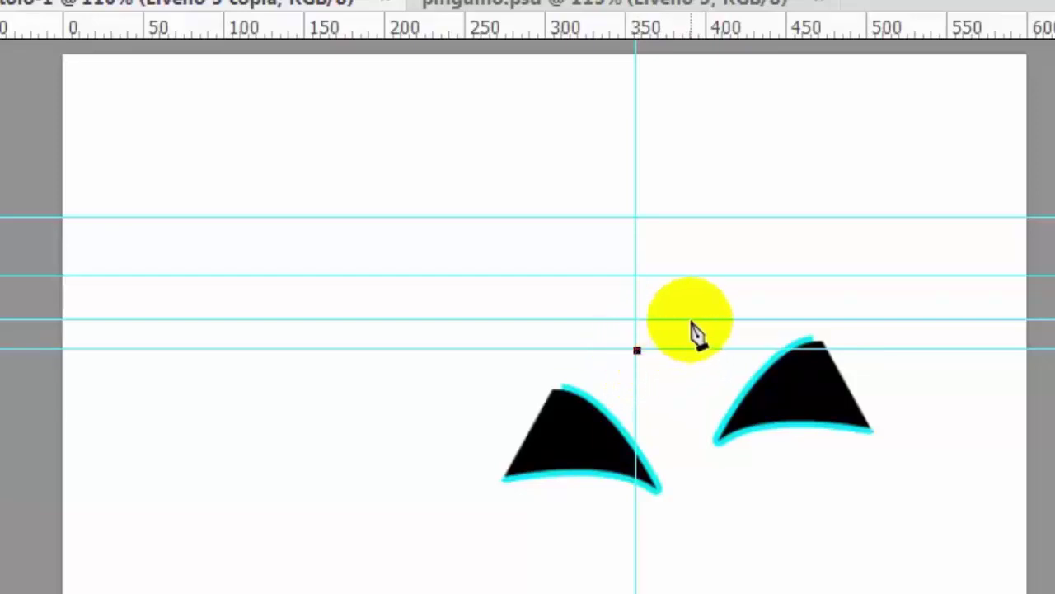
{"action": "left_click_drag", "start_coordinate": [692, 322], "coordinate": [717, 294]}
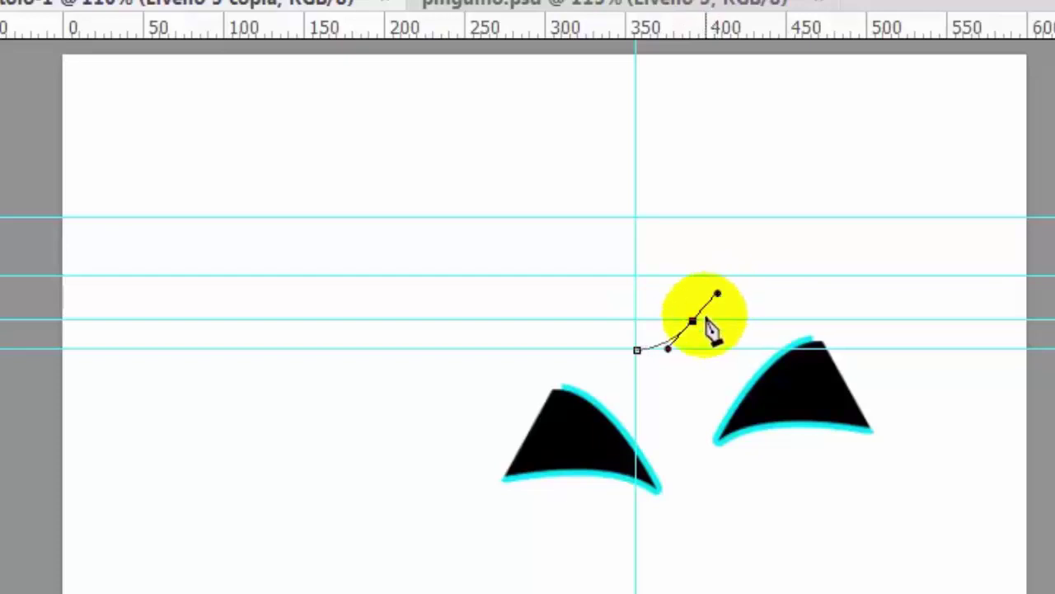
{"action": "left_click", "coordinate": [692, 321]}
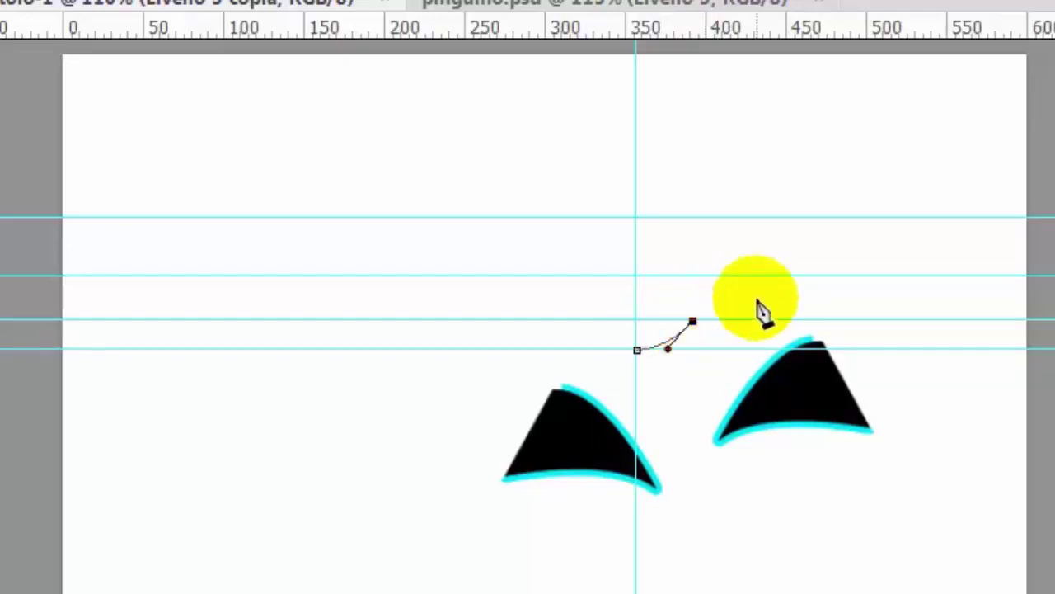
{"action": "left_click_drag", "start_coordinate": [779, 279], "coordinate": [795, 251]}
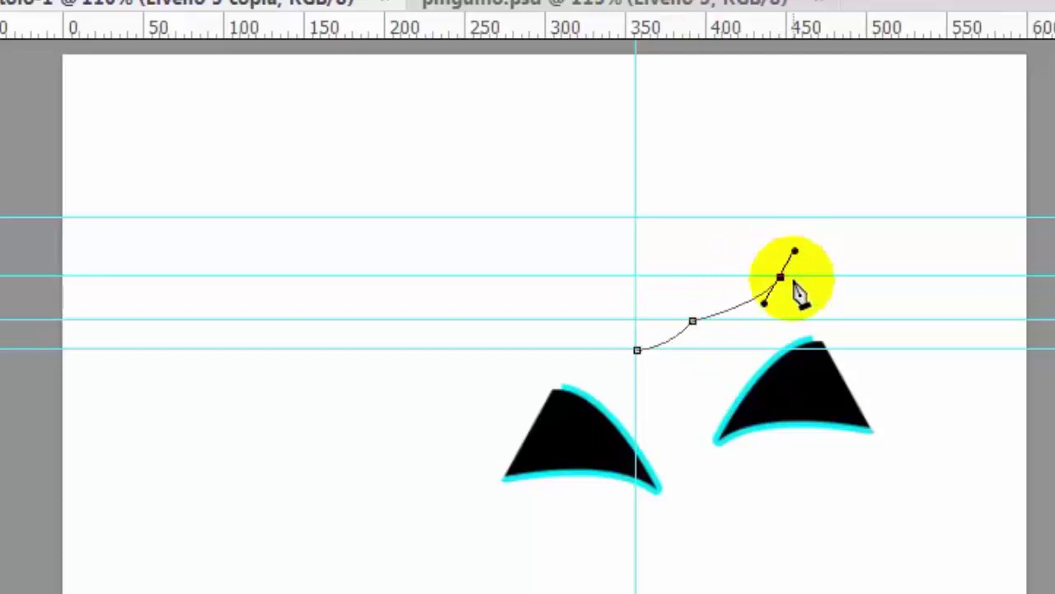
{"action": "left_click", "coordinate": [780, 279]}
{"action": "mouse_move", "coordinate": [790, 219]}
{"action": "left_mouse_down"}
{"action": "mouse_move", "coordinate": [775, 195]}
{"action": "mouse_move", "coordinate": [749, 221]}
{"action": "left_mouse_up"}
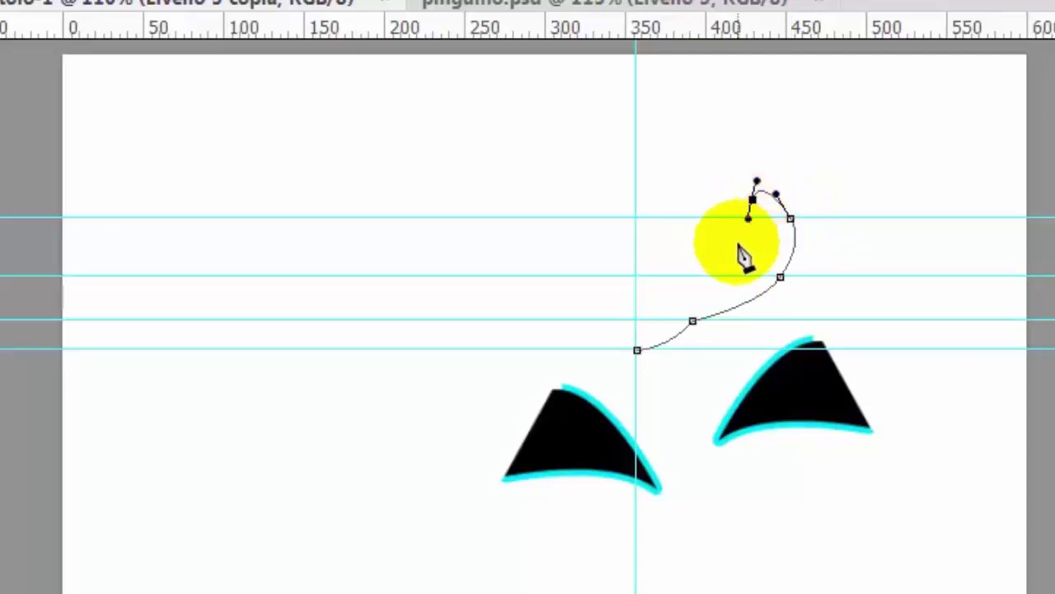
{"action": "left_click_drag", "start_coordinate": [740, 246], "coordinate": [729, 262]}
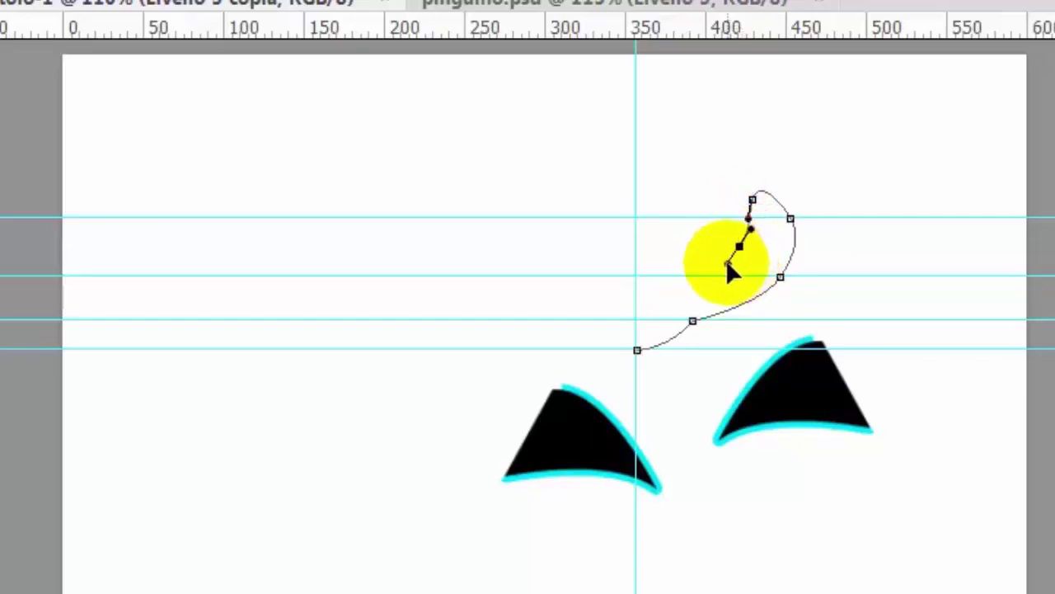
{"action": "left_click_drag", "start_coordinate": [729, 265], "coordinate": [740, 248]}
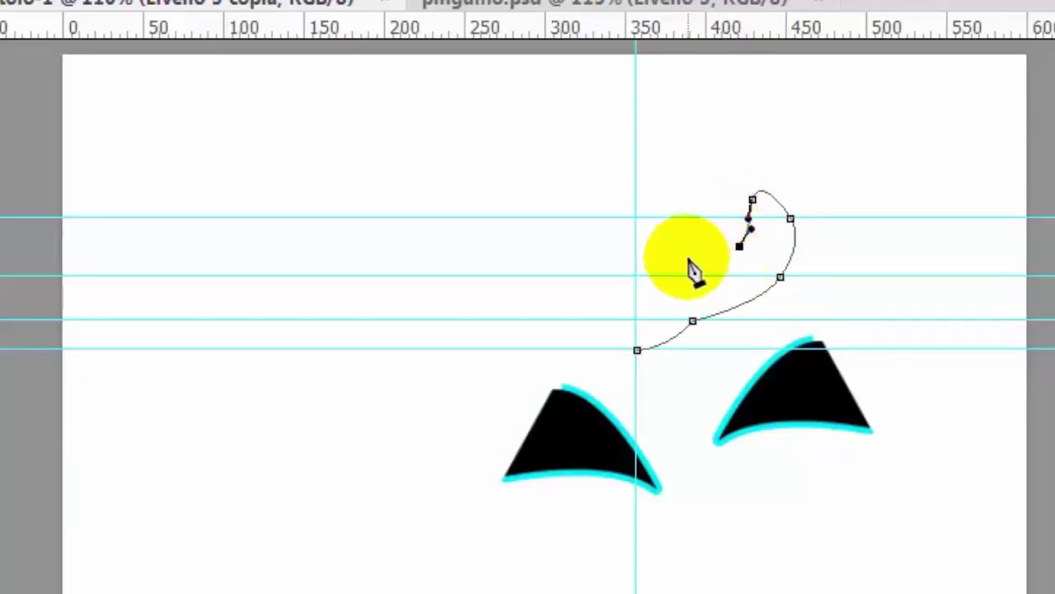
{"action": "left_click_drag", "start_coordinate": [714, 262], "coordinate": [694, 260]}
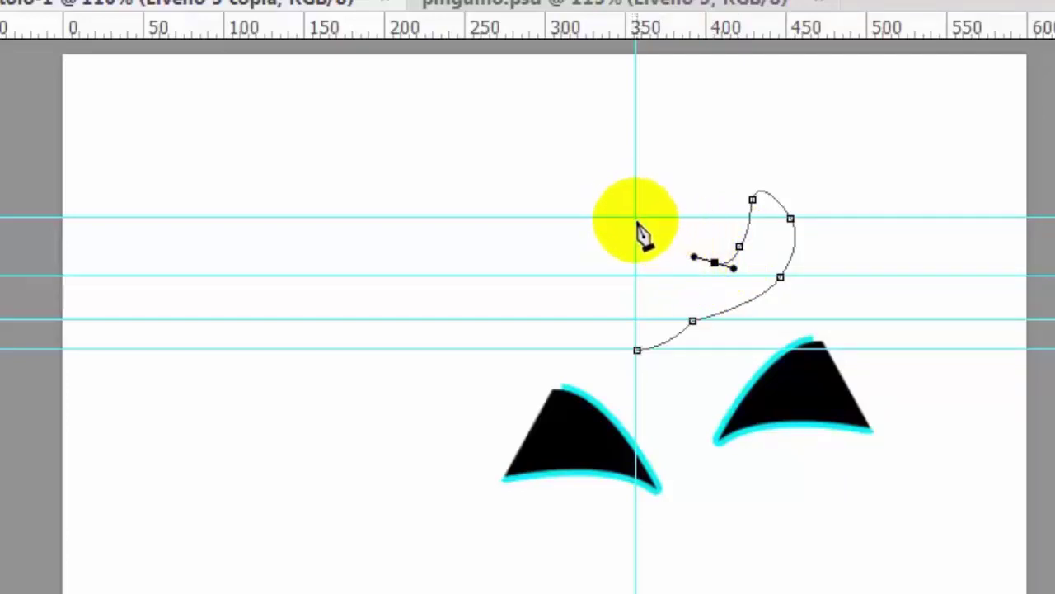
{"action": "mouse_move", "coordinate": [636, 219]}
{"action": "left_mouse_down"}
{"action": "mouse_move", "coordinate": [595, 221]}
{"action": "mouse_move", "coordinate": [621, 238]}
{"action": "mouse_move", "coordinate": [612, 220]}
{"action": "left_mouse_up"}
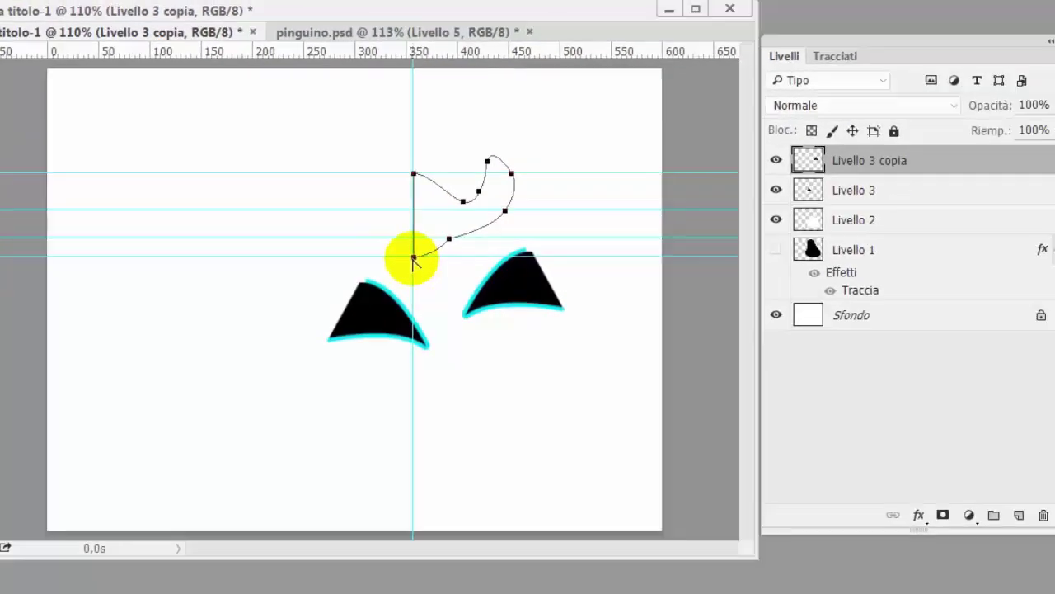
{"action": "left_click", "coordinate": [537, 310]}
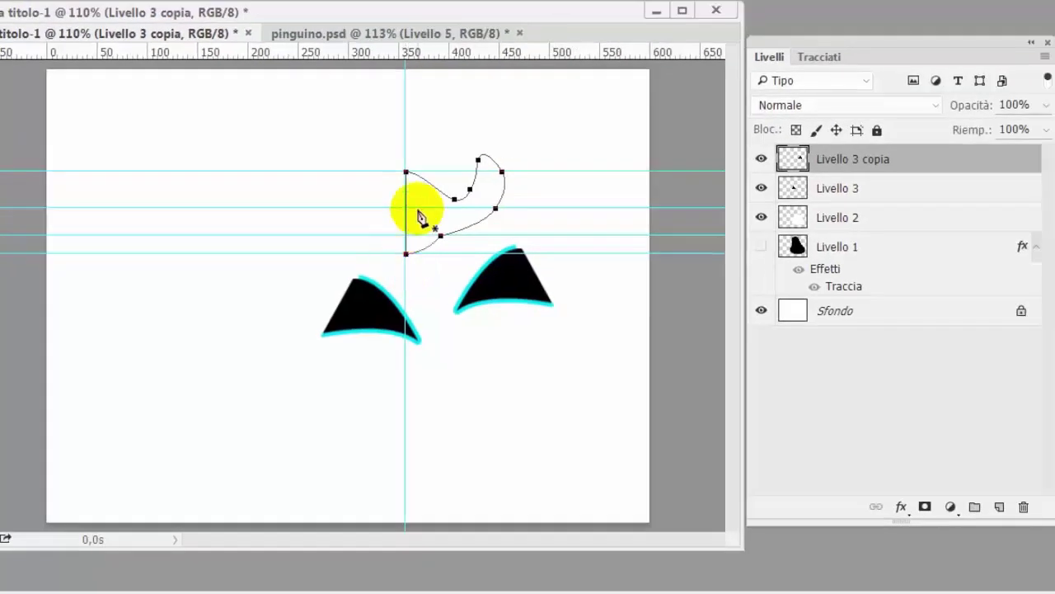
Load the beak path as a selection.
{"action": "left_click", "coordinate": [824, 63]}
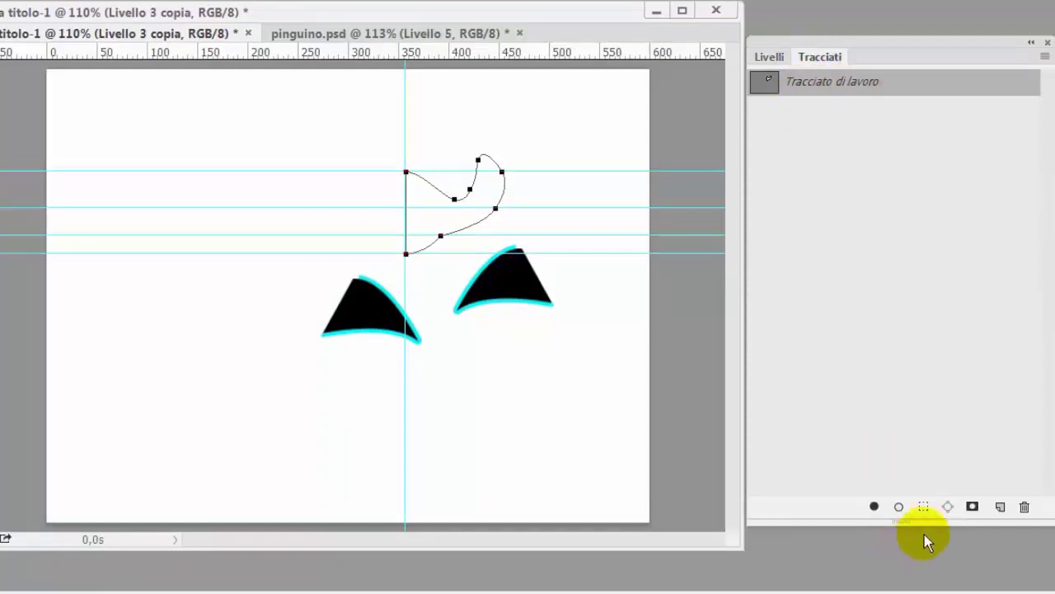
{"action": "left_click", "coordinate": [924, 508]}
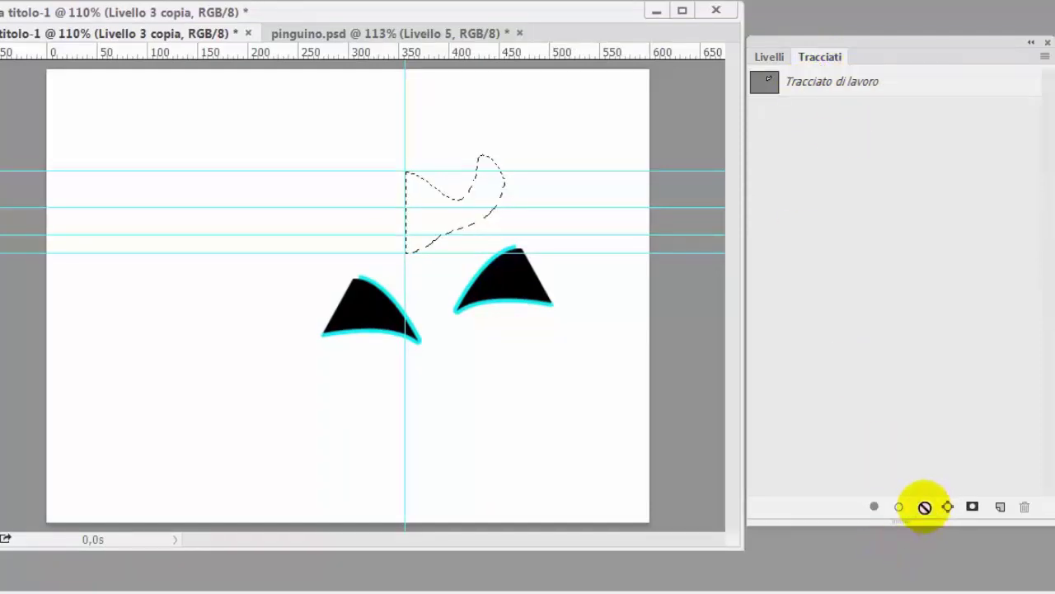
{"action": "left_click", "coordinate": [769, 57]}
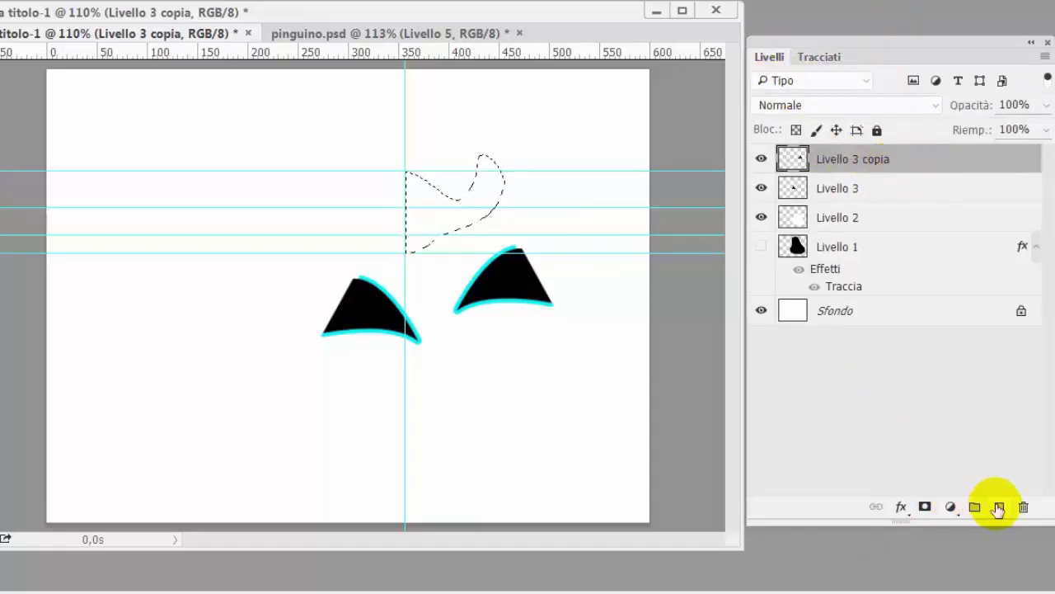
Fill the selection with orange (e39205) on new Livello 4, then duplicate that layer.
{"action": "left_click", "coordinate": [999, 506]}
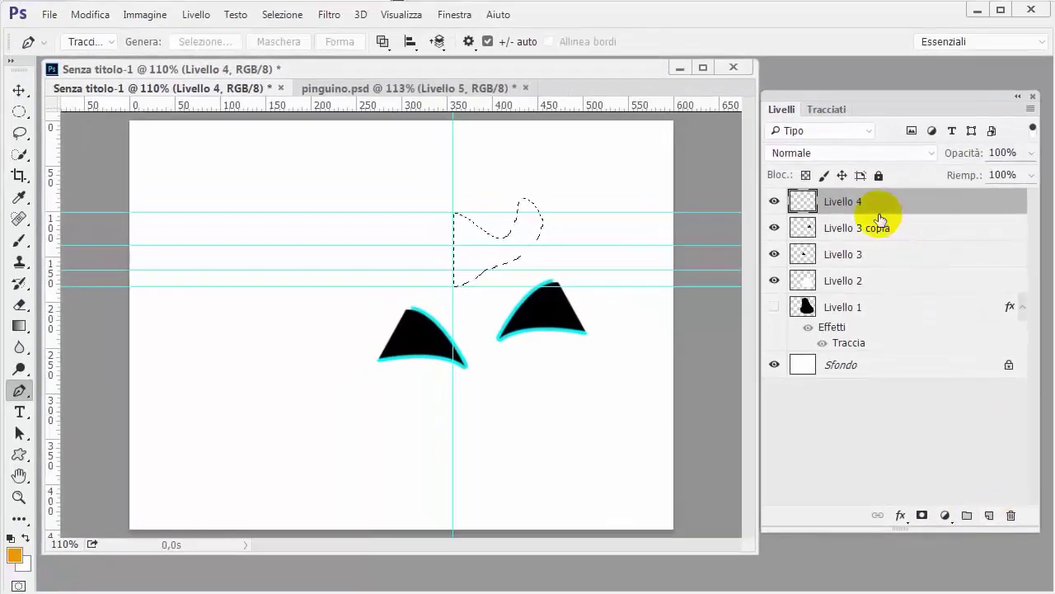
{"action": "left_click", "coordinate": [14, 555]}
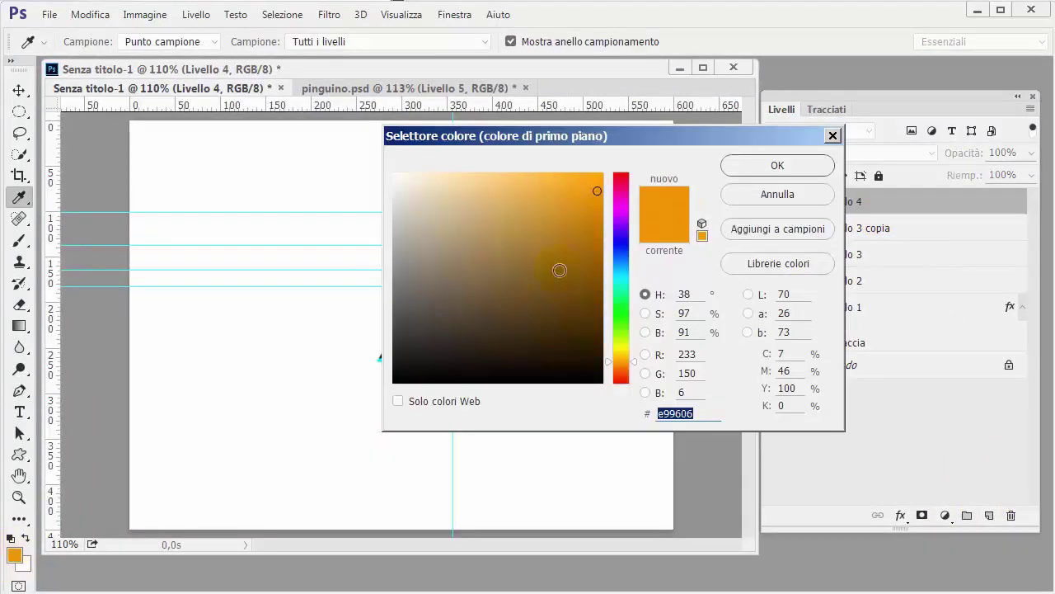
{"action": "left_click_drag", "start_coordinate": [577, 190], "coordinate": [597, 193]}
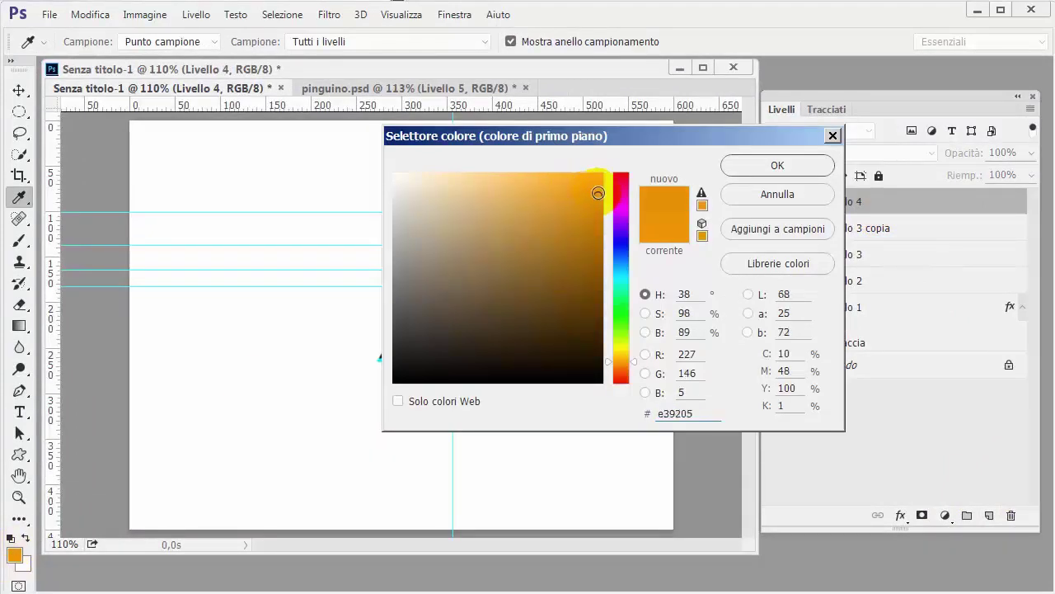
{"action": "left_click", "coordinate": [760, 165]}
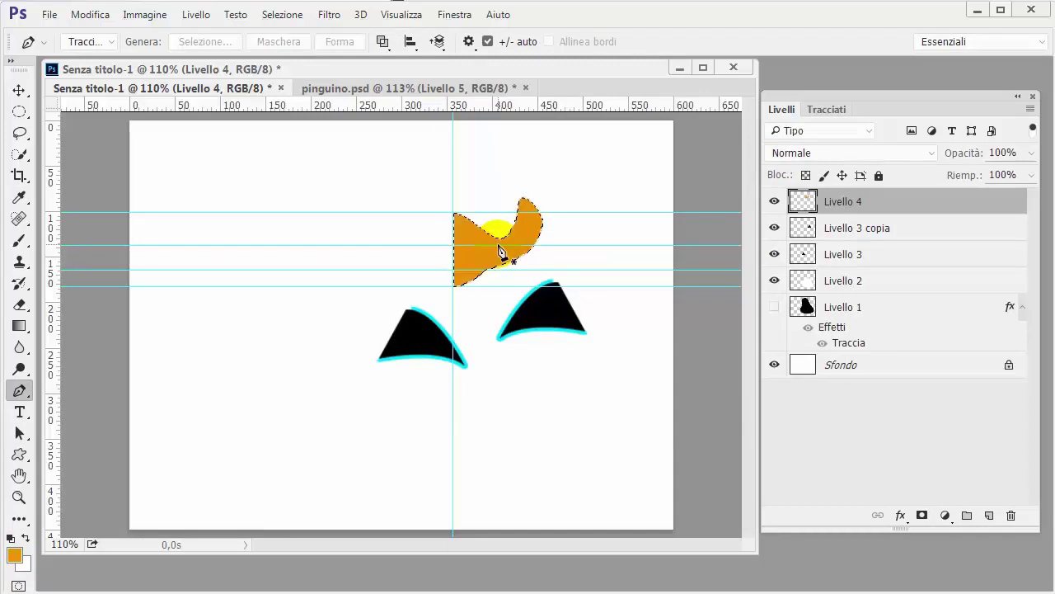
{"action": "left_click_drag", "start_coordinate": [498, 245], "coordinate": [508, 234]}
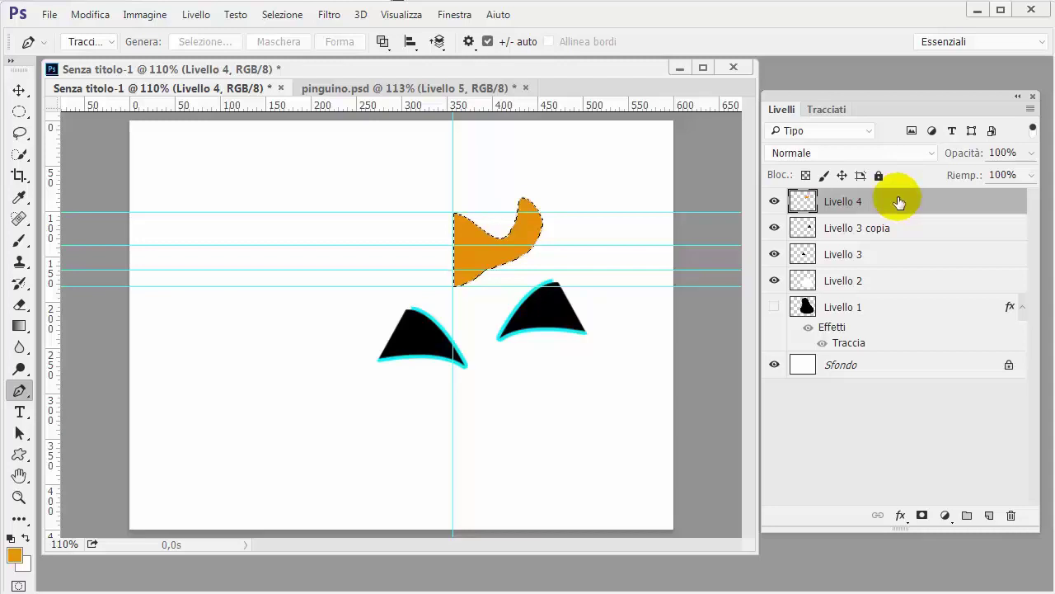
{"action": "left_click_drag", "start_coordinate": [899, 202], "coordinate": [988, 514]}
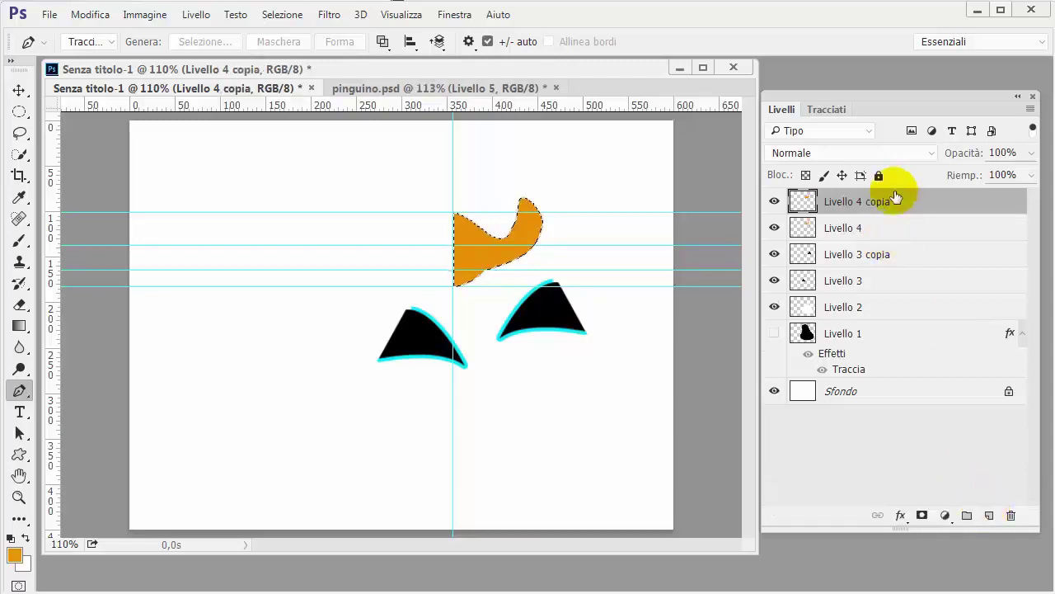
Flip the Livello 4 copia beak half horizontally and move it left to join the original.
{"action": "key", "text": "ctrl+t"}
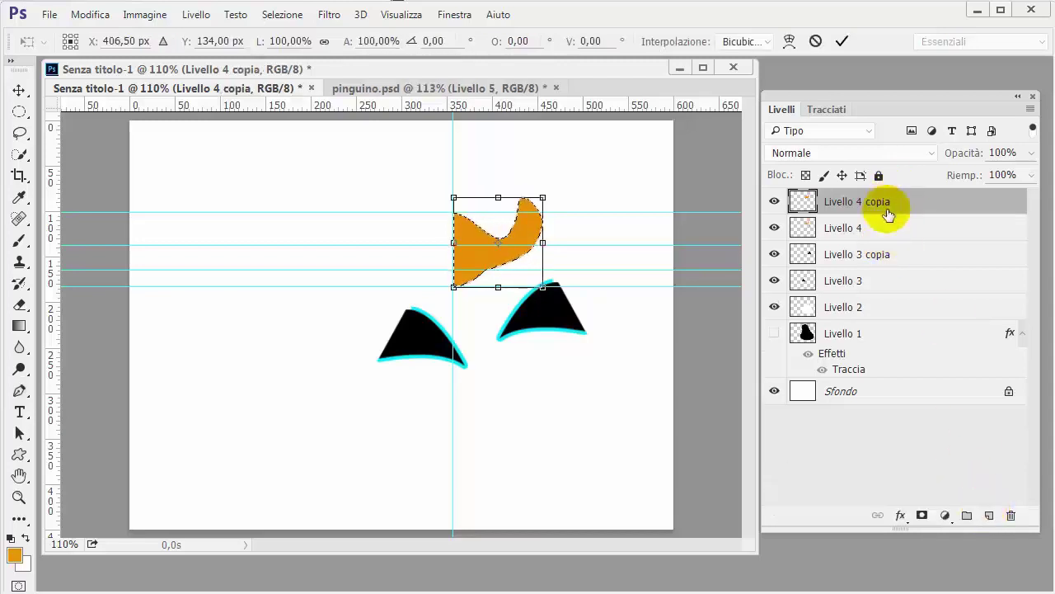
{"action": "right_click", "coordinate": [474, 230]}
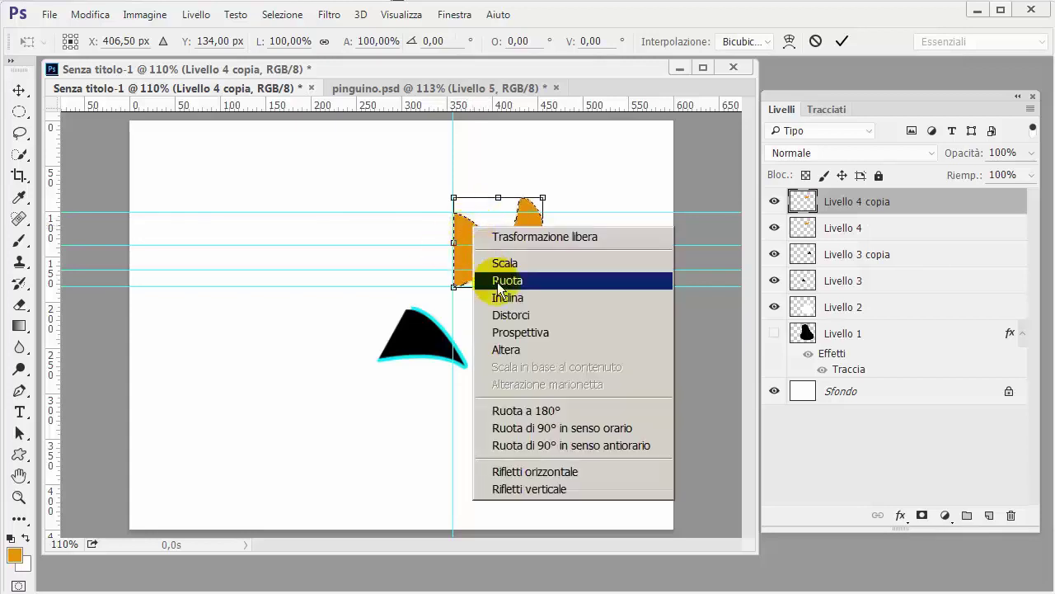
{"action": "left_click", "coordinate": [534, 472]}
{"action": "left_click_drag", "start_coordinate": [527, 262], "coordinate": [435, 266]}
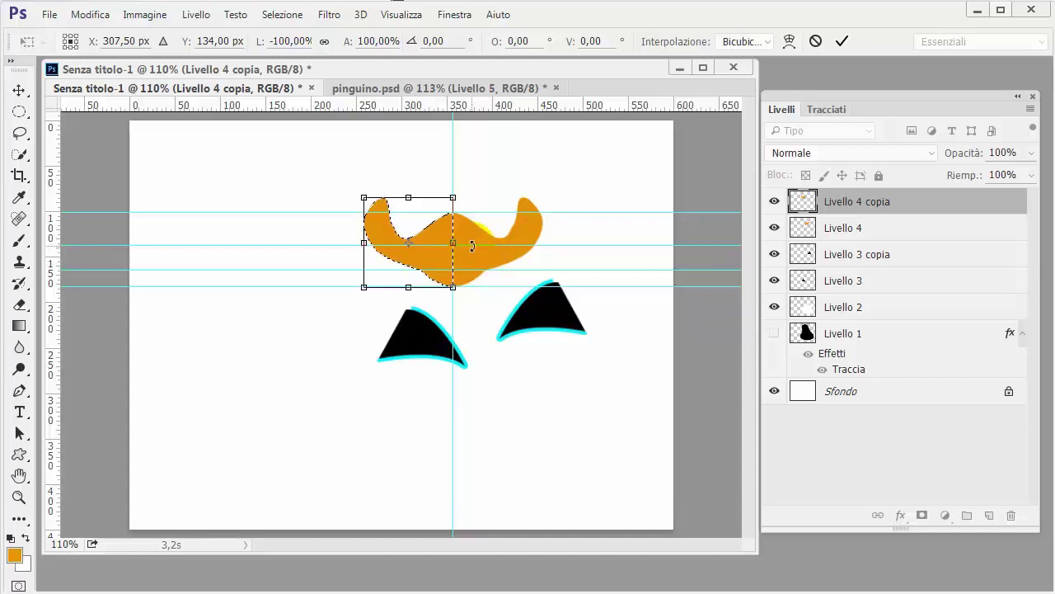
{"action": "key", "text": "Return"}
{"action": "key", "text": "p"}
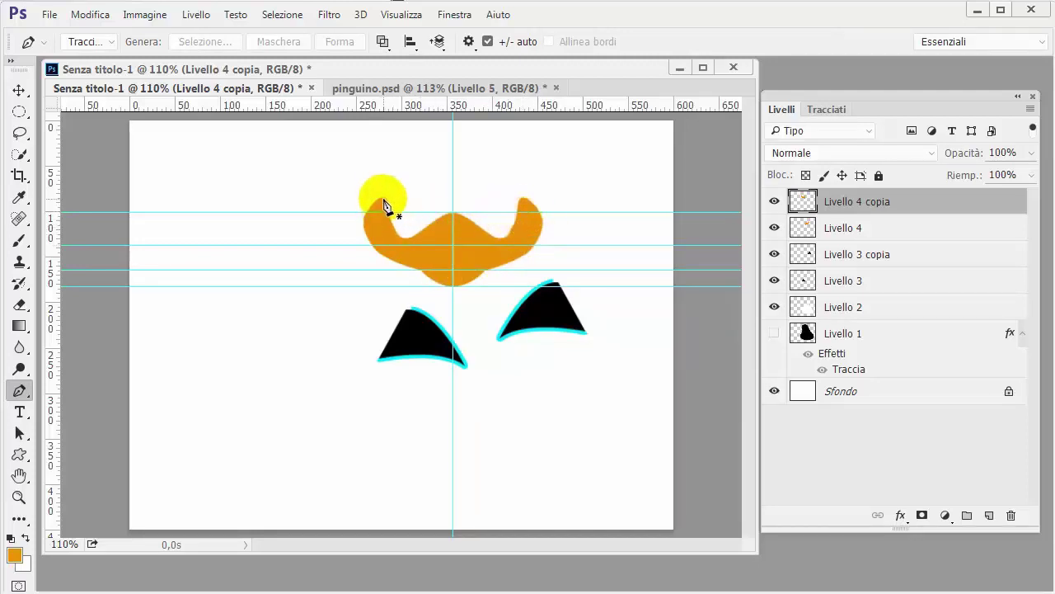
Merge the two orange beak halves into one layer.
{"action": "left_click", "coordinate": [912, 229], "text": "shift"}
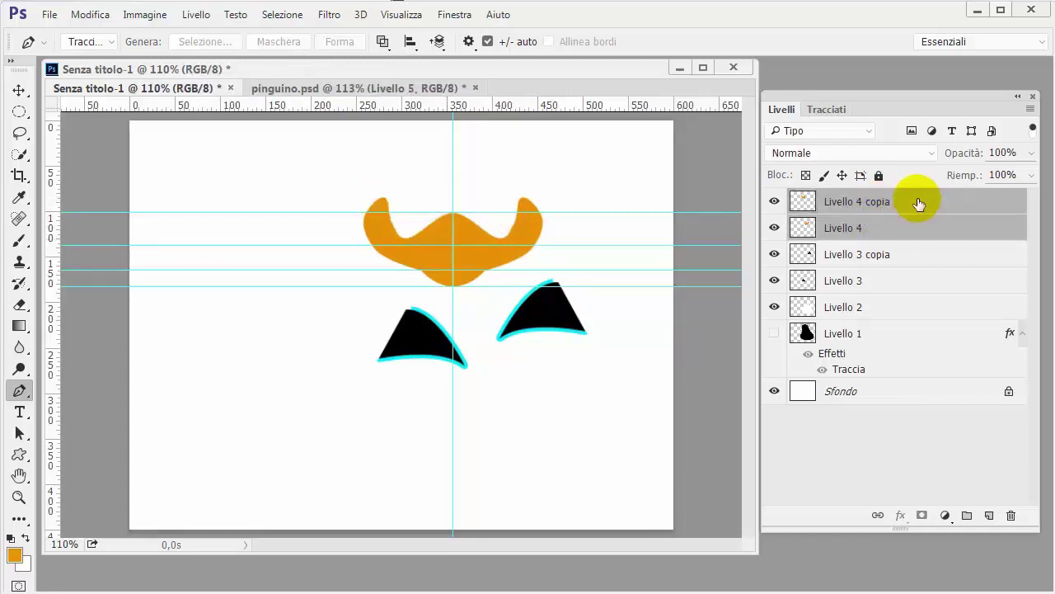
{"action": "right_click", "coordinate": [919, 203]}
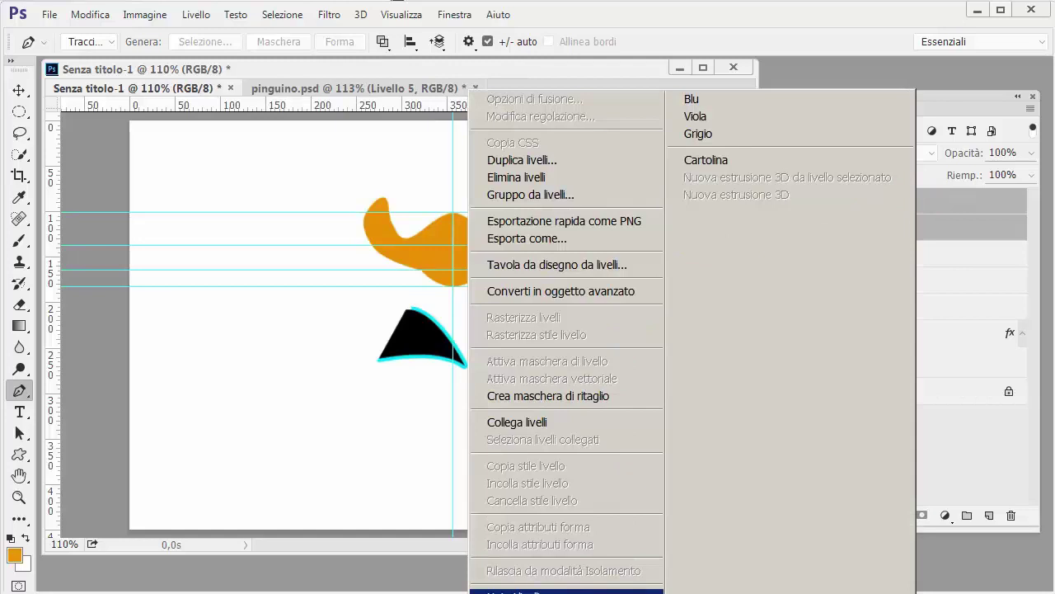
{"action": "left_click", "coordinate": [519, 591]}
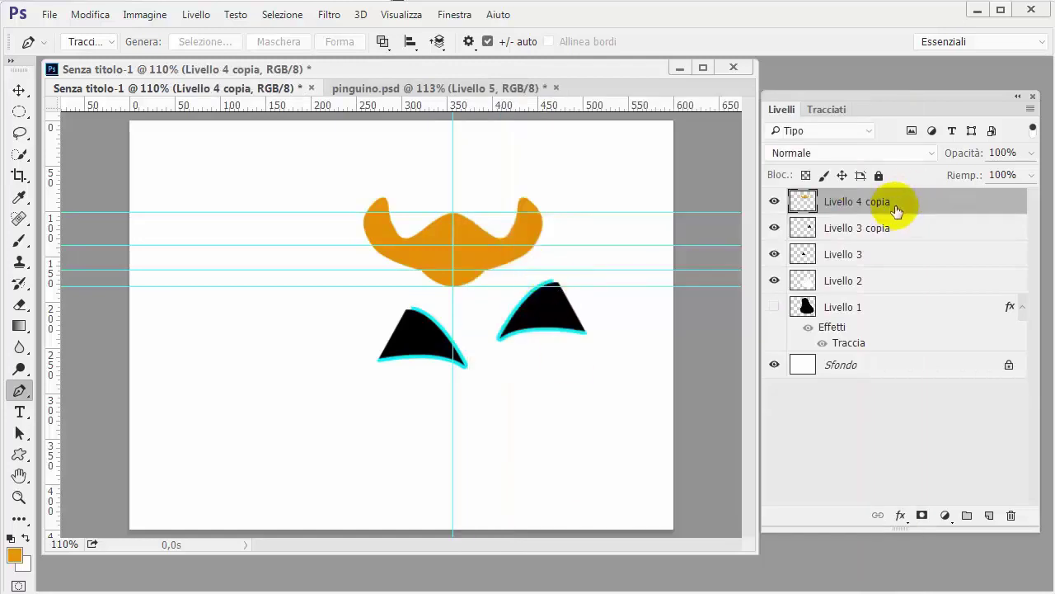
Warp the beak to flatten its top edge and curl both ends upward, then hide guides.
{"action": "key", "text": "ctrl+t"}
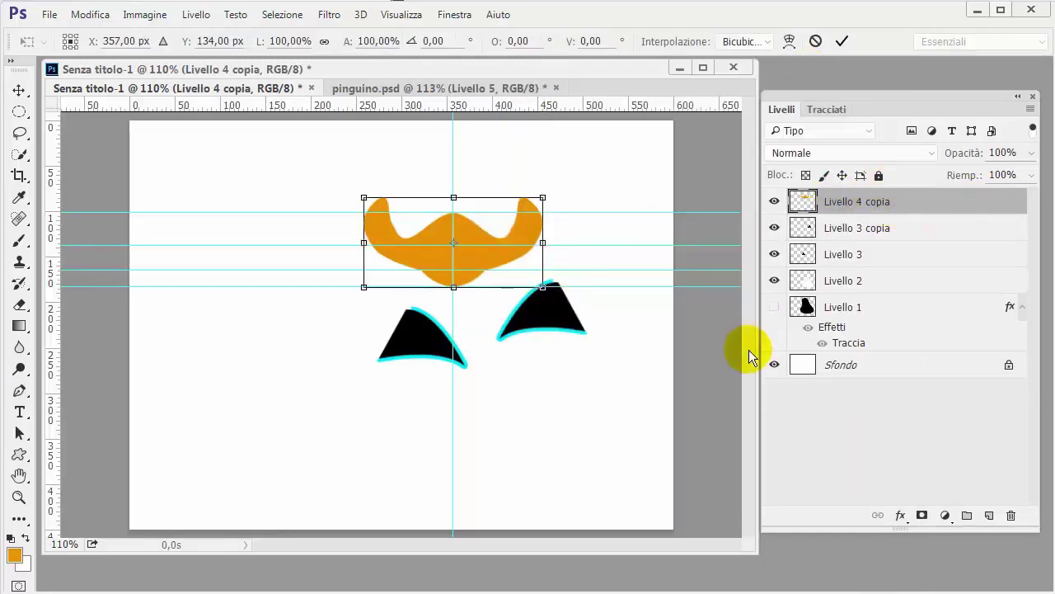
{"action": "right_click", "coordinate": [475, 237]}
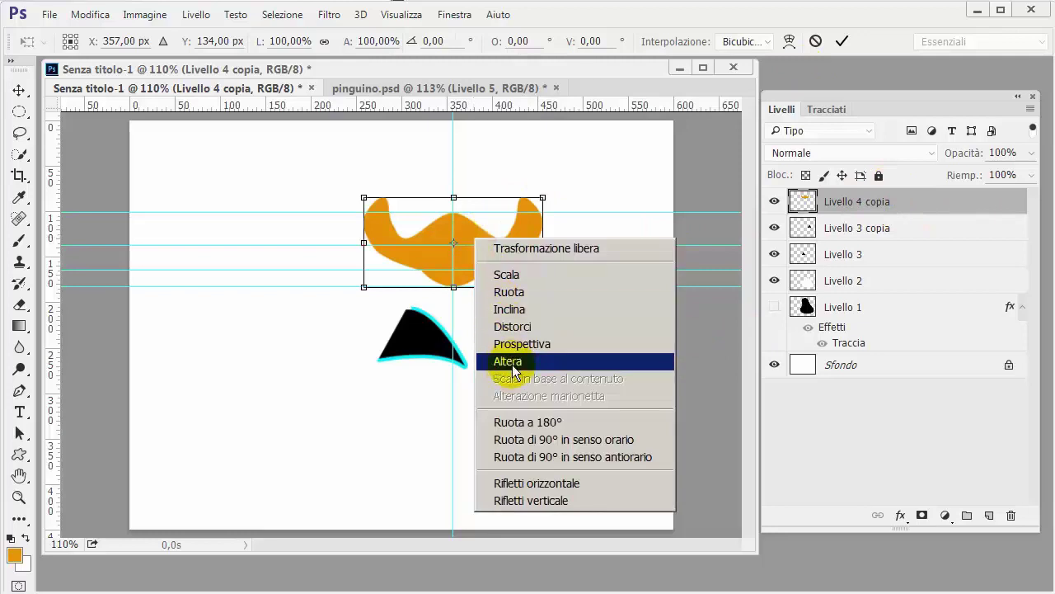
{"action": "left_click", "coordinate": [512, 364]}
{"action": "left_click_drag", "start_coordinate": [385, 202], "coordinate": [384, 217]}
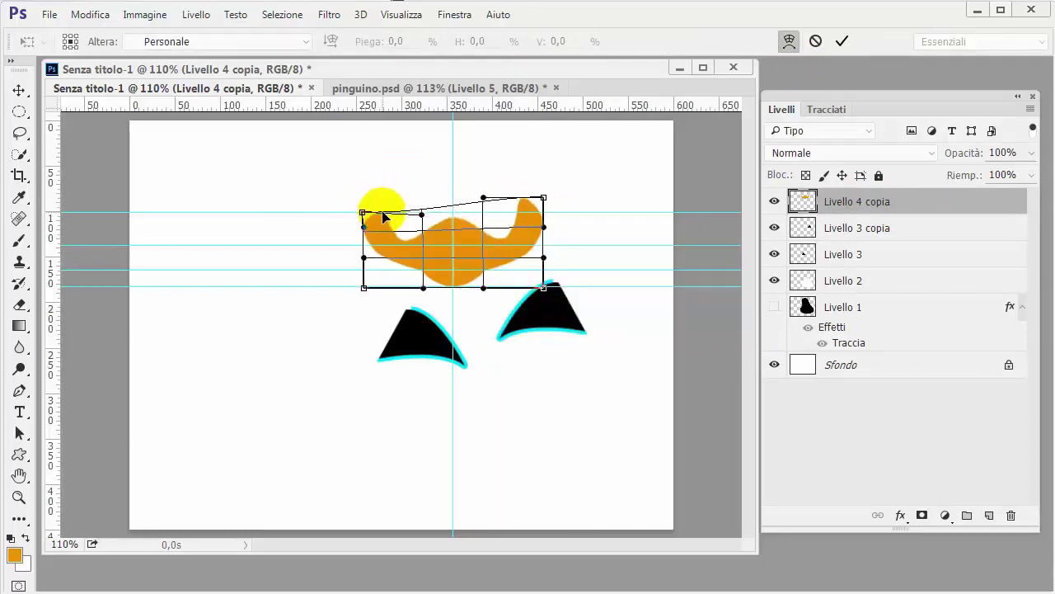
{"action": "left_click_drag", "start_coordinate": [543, 198], "coordinate": [551, 202]}
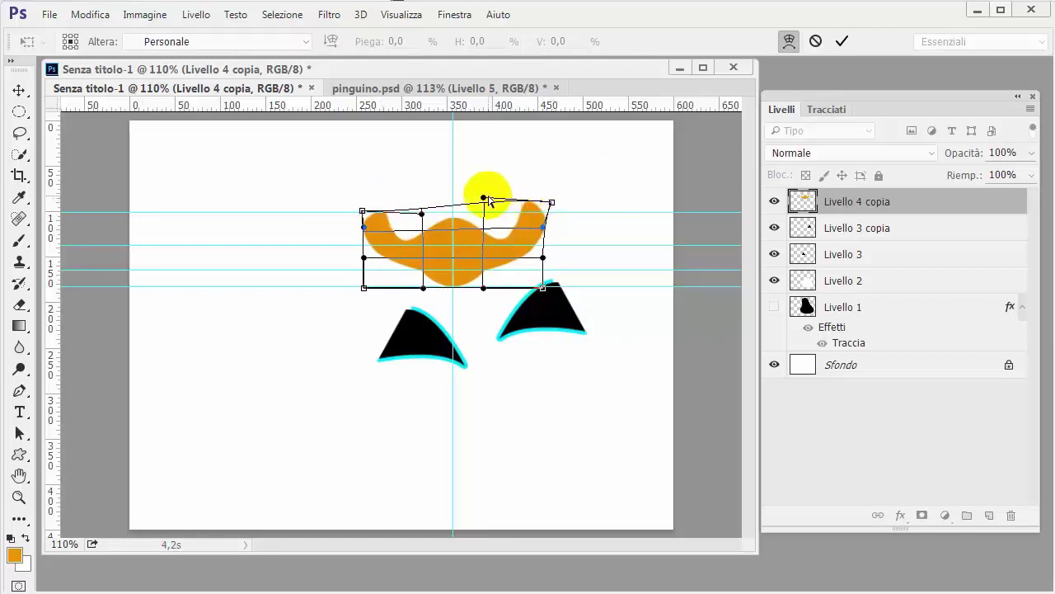
{"action": "mouse_move", "coordinate": [484, 199]}
{"action": "left_mouse_down"}
{"action": "mouse_move", "coordinate": [504, 237]}
{"action": "mouse_move", "coordinate": [550, 206]}
{"action": "left_mouse_up"}
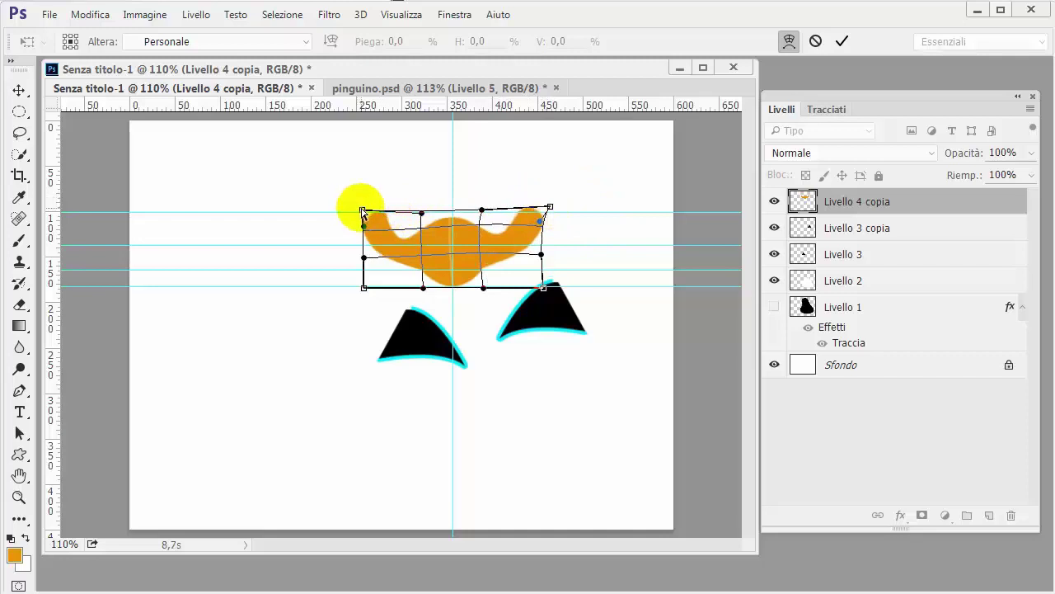
{"action": "left_click_drag", "start_coordinate": [363, 211], "coordinate": [428, 252]}
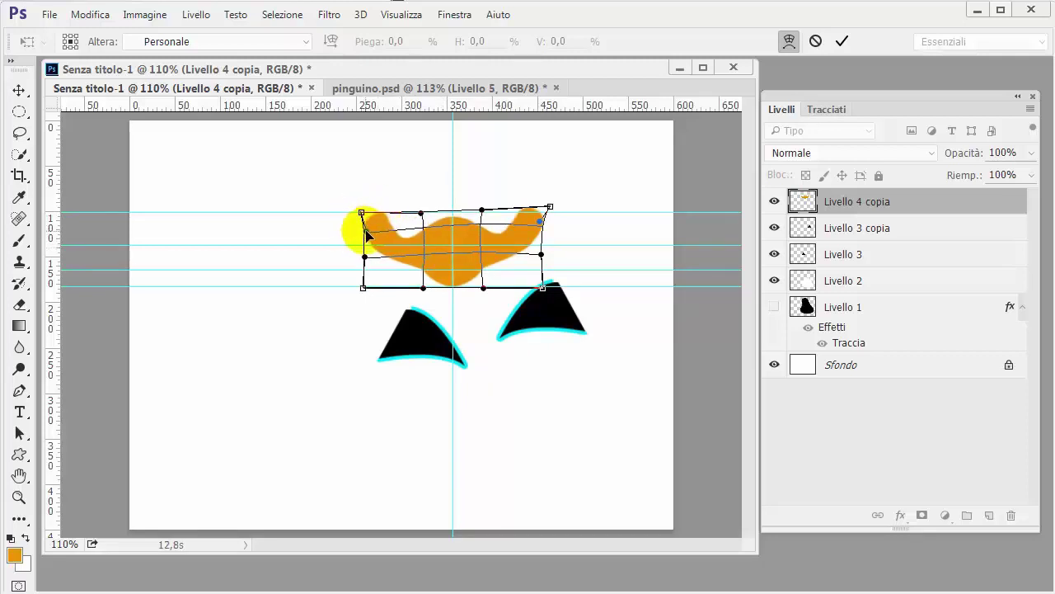
{"action": "key", "text": "Return"}
{"action": "key", "text": "p"}
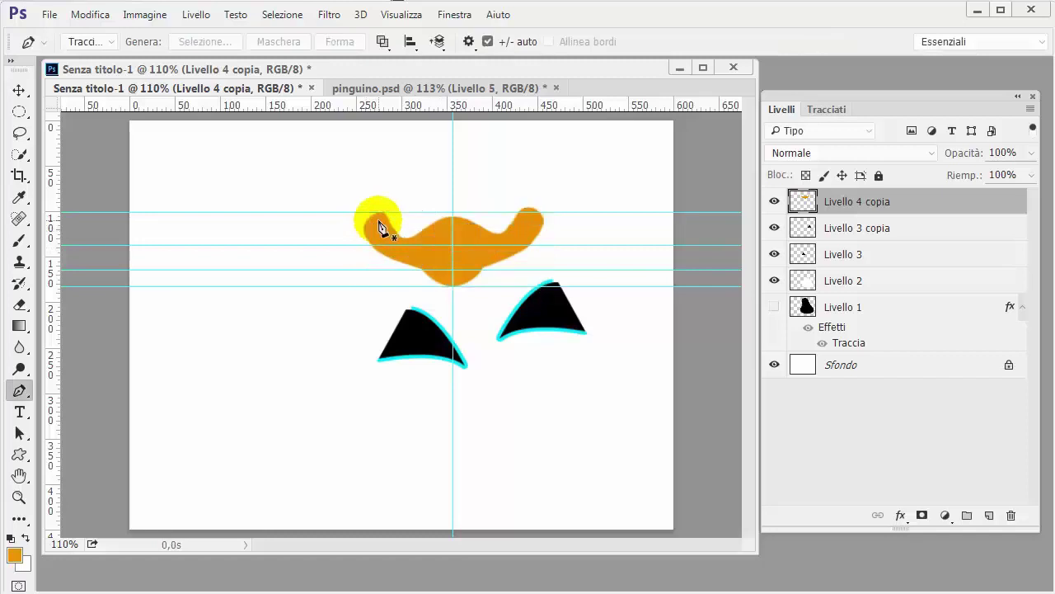
{"action": "key", "text": "ctrl+h"}
{"action": "key", "text": "ctrl+1"}
Add a new empty layer above the beak and set the foreground colour to dark brown 442c02.
{"action": "key", "text": "v"}
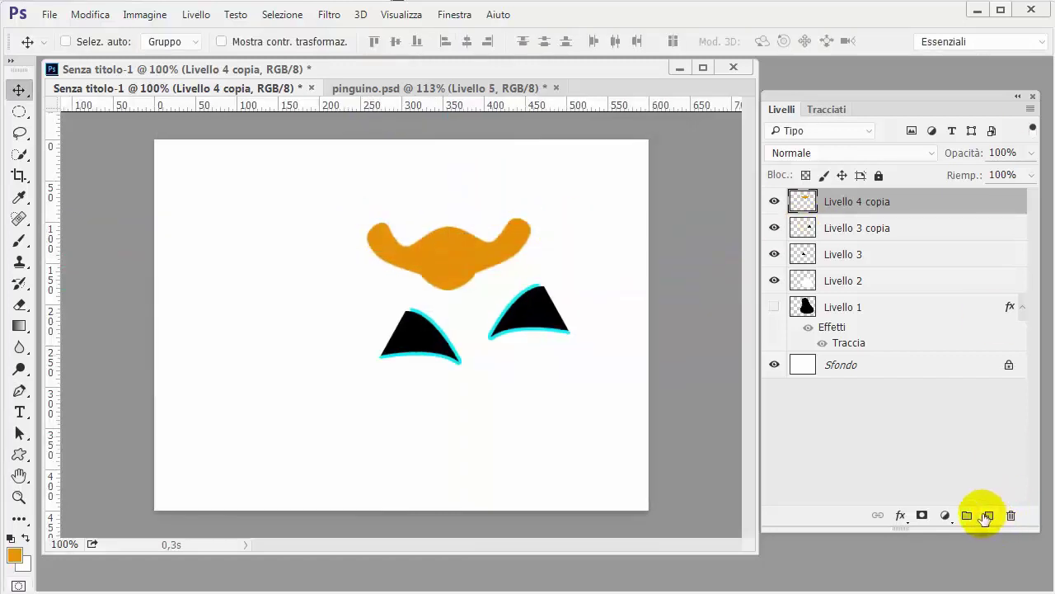
{"action": "left_click", "coordinate": [989, 516]}
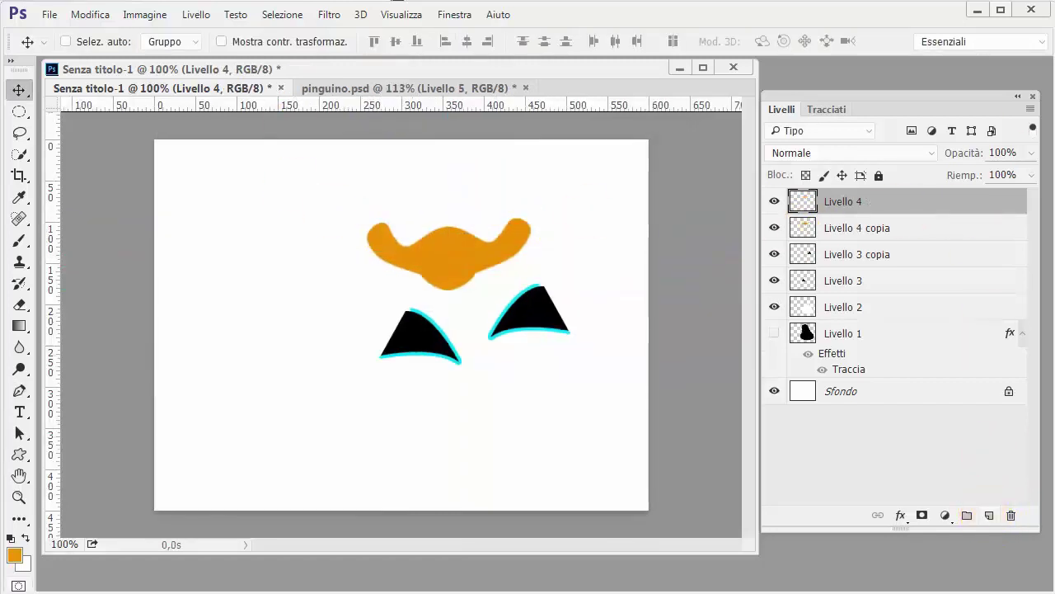
{"action": "left_click", "coordinate": [14, 554]}
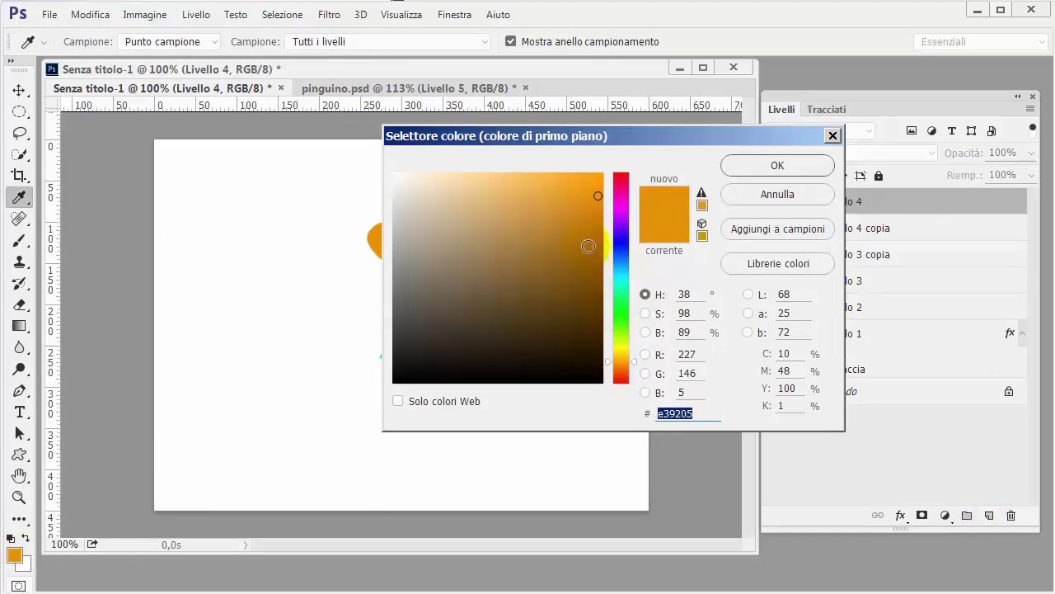
{"action": "type", "text": "7a4f05"}
{"action": "left_click_drag", "start_coordinate": [595, 296], "coordinate": [596, 328]}
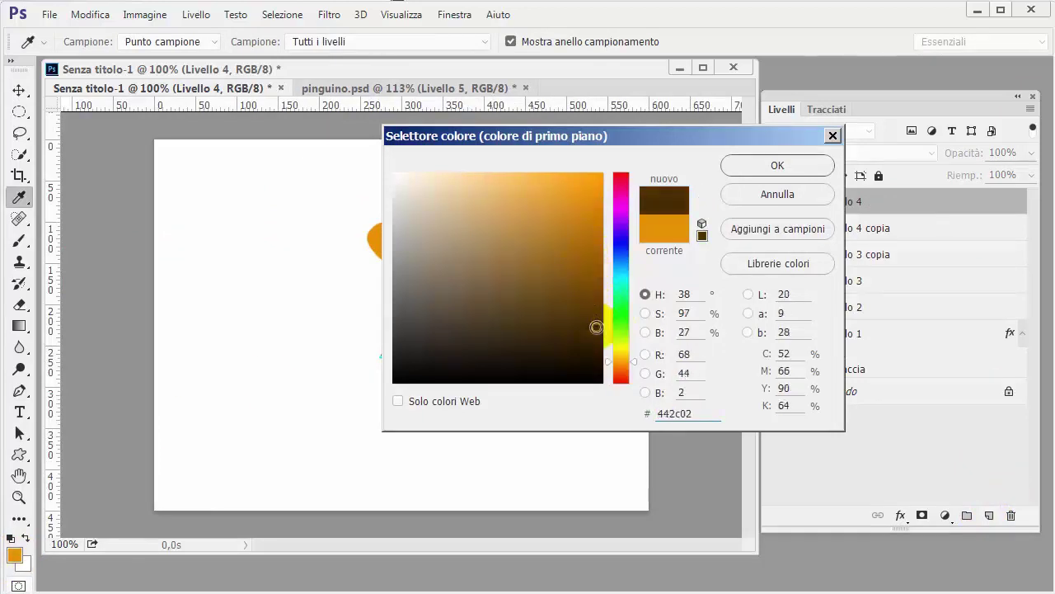
{"action": "left_click", "coordinate": [747, 168]}
Select the Brush tool with a 4 px, 100% hardness tip.
{"action": "key", "text": "v"}
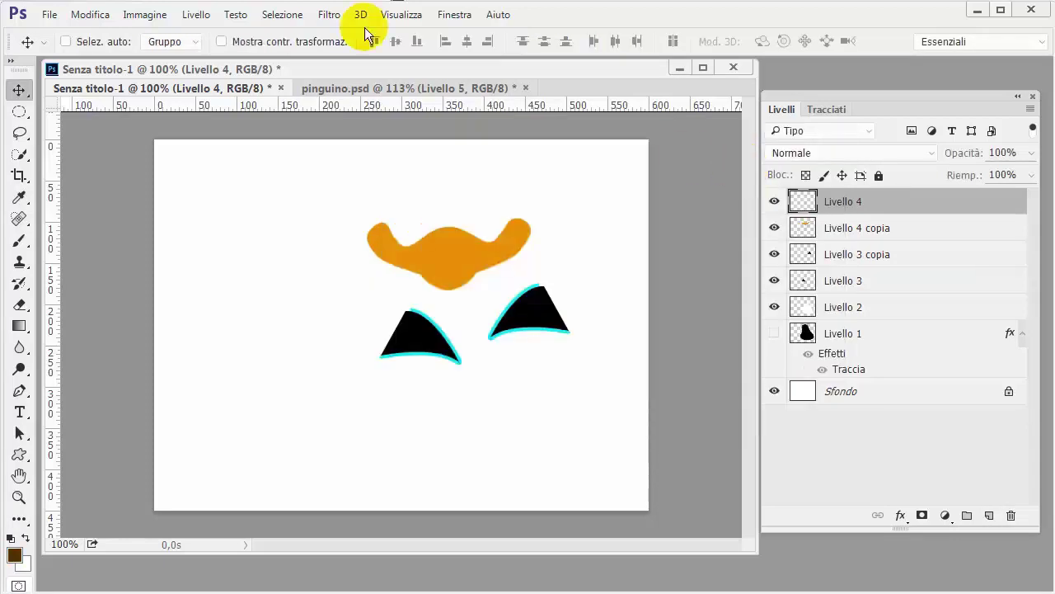
{"action": "left_click", "coordinate": [19, 240]}
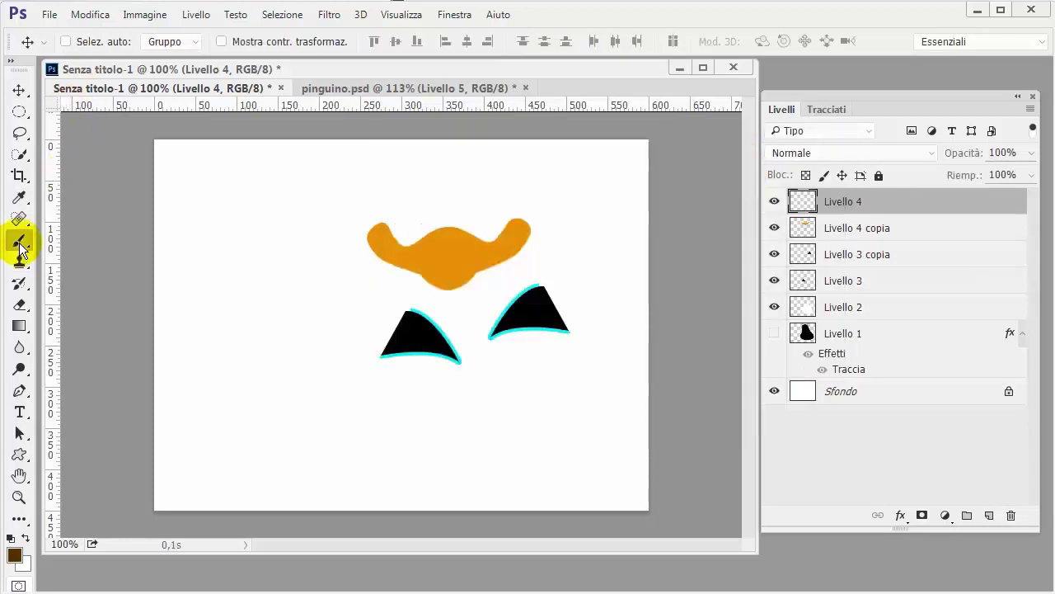
{"action": "left_click", "coordinate": [87, 43]}
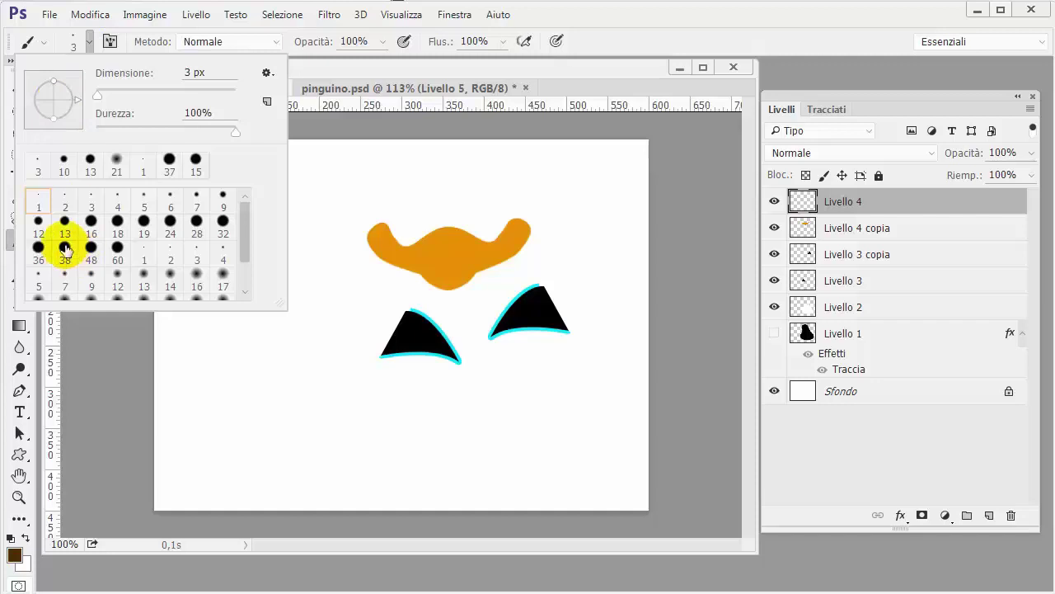
{"action": "left_click", "coordinate": [117, 204]}
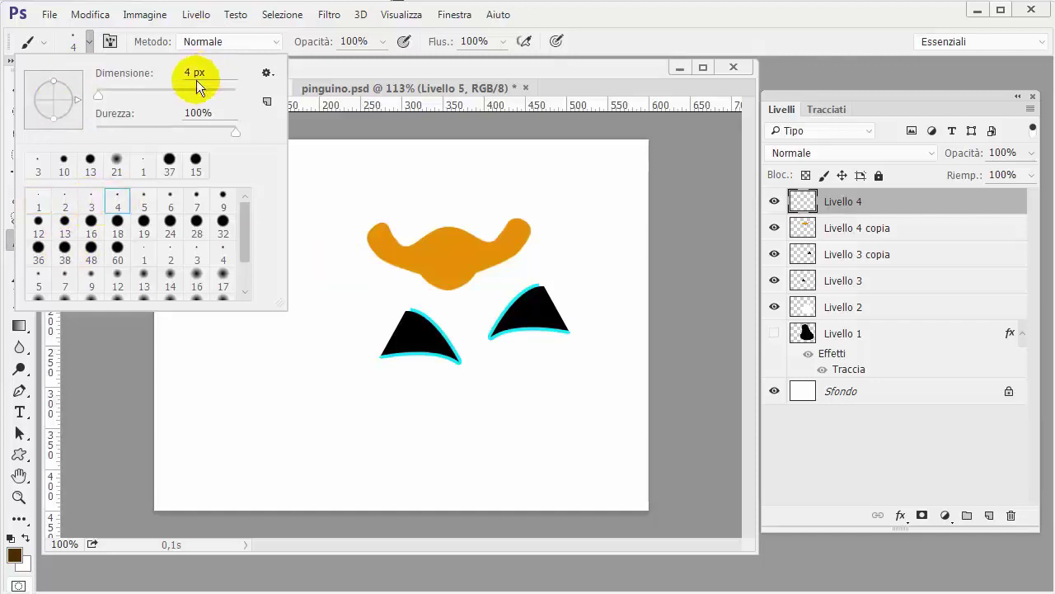
{"action": "key", "text": "Return"}
Zoom in and duplicate the brown mouth-line layer as Livello 4 copia 2.
{"action": "scroll", "coordinate": [483, 283], "scroll_direction": "up", "scroll_amount": 1}
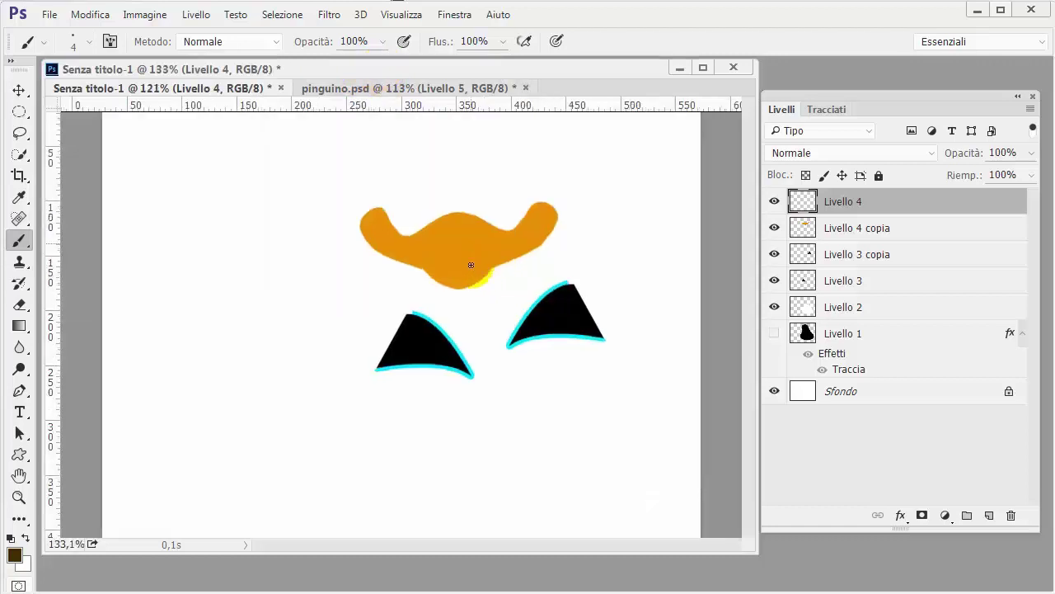
{"action": "scroll", "coordinate": [470, 264], "scroll_direction": "up", "scroll_amount": 2}
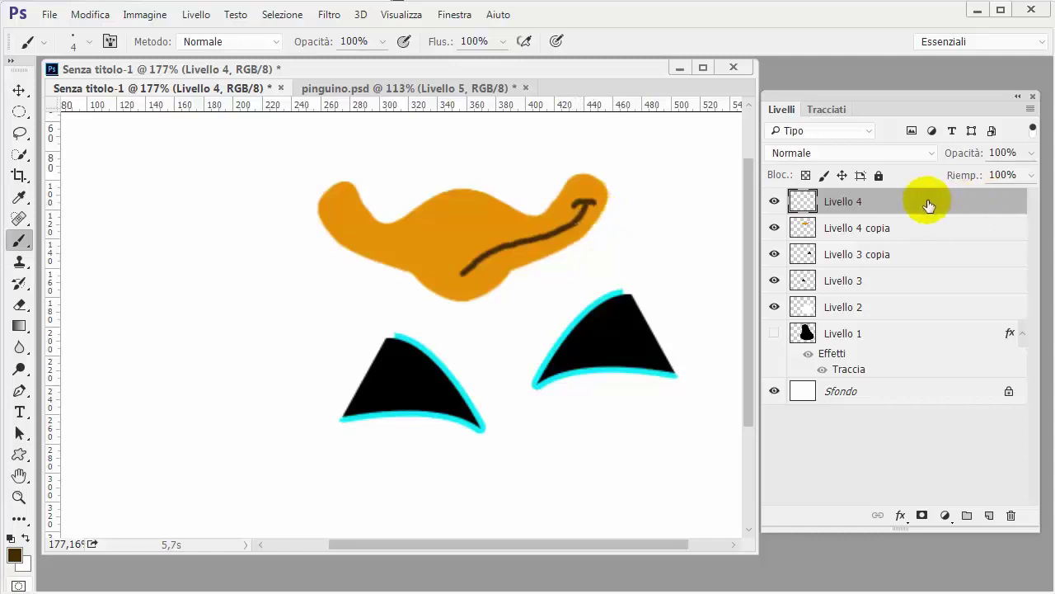
{"action": "left_click_drag", "start_coordinate": [948, 202], "coordinate": [992, 517]}
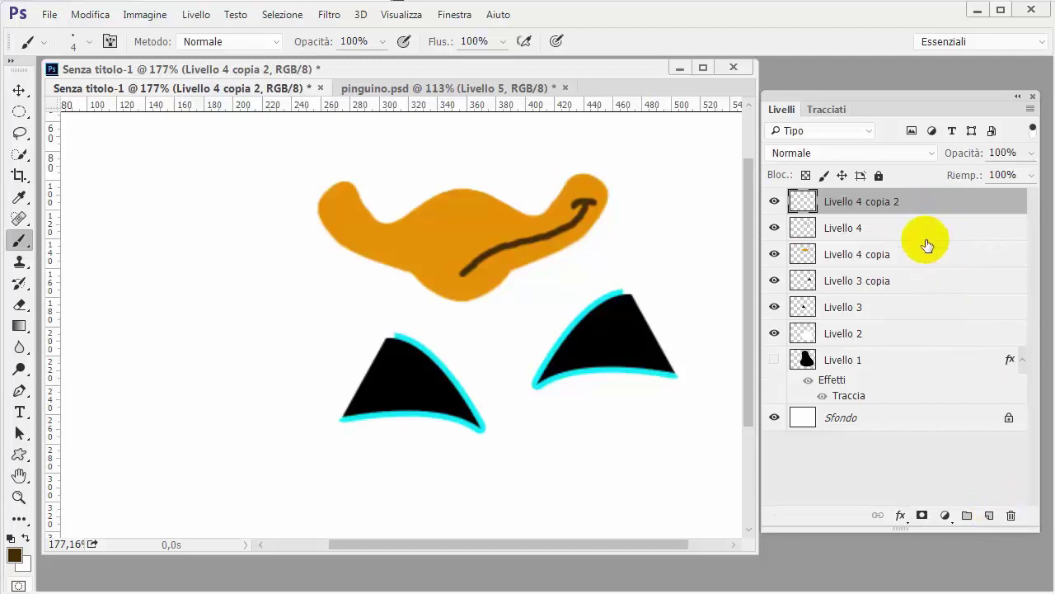
Flip the copied mouth line horizontally and slide it onto the beak's left half.
{"action": "key", "text": "ctrl+t"}
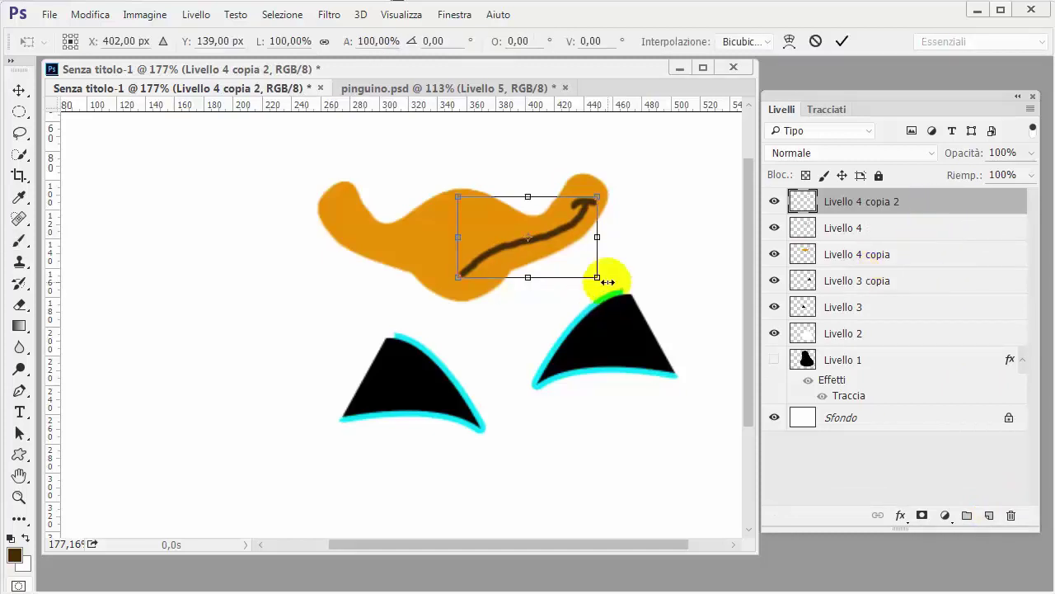
{"action": "right_click", "coordinate": [506, 239]}
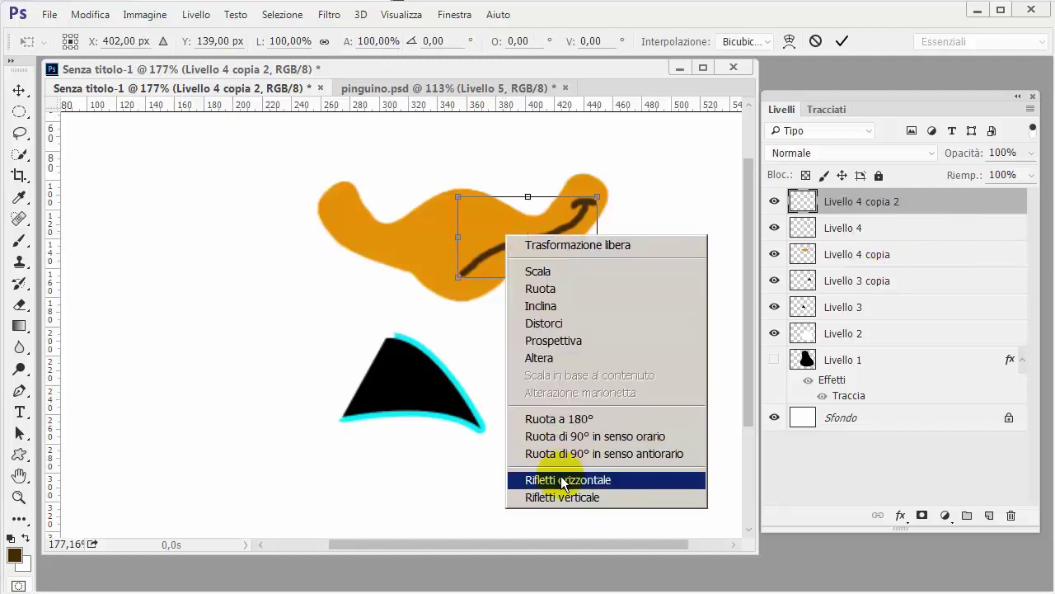
{"action": "left_click", "coordinate": [540, 479]}
{"action": "left_click_drag", "start_coordinate": [528, 249], "coordinate": [443, 241]}
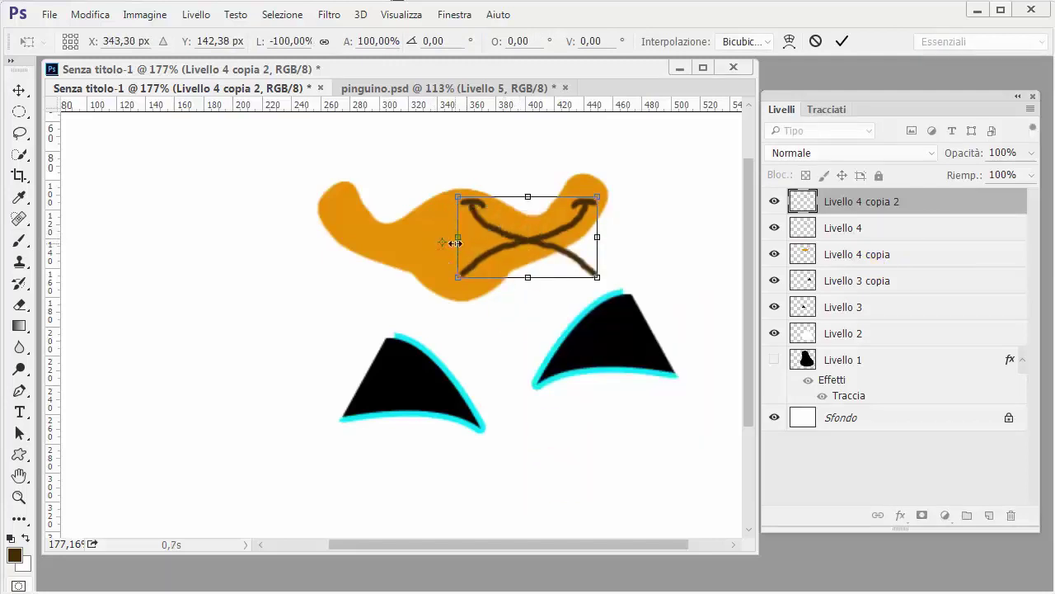
{"action": "left_click_drag", "start_coordinate": [528, 239], "coordinate": [403, 242]}
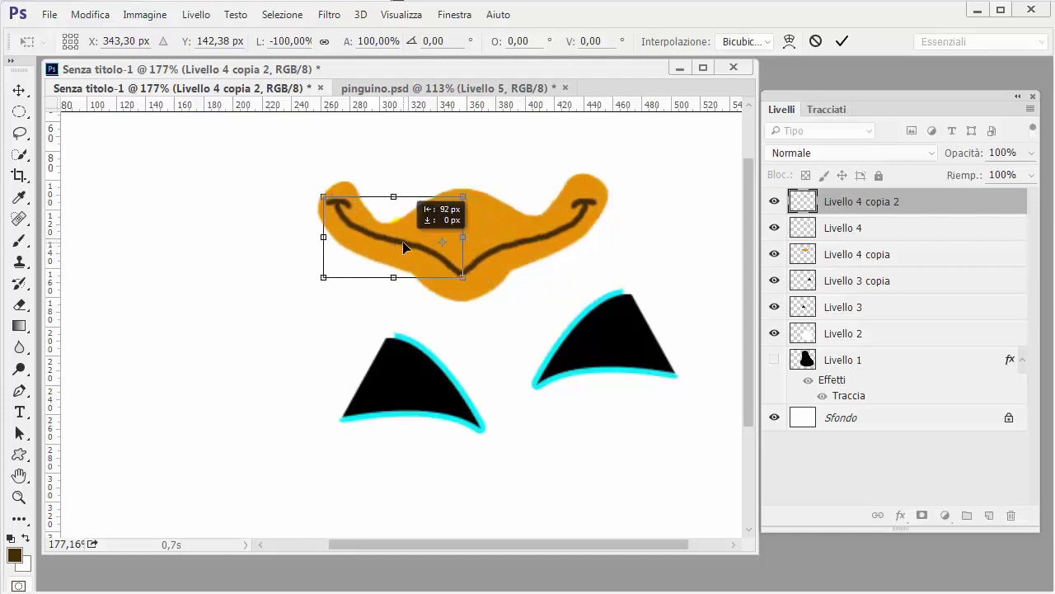
{"action": "key", "text": "Return"}
Nudge the mirrored line slightly right and down to complete a symmetrical smile.
{"action": "key", "text": "b"}
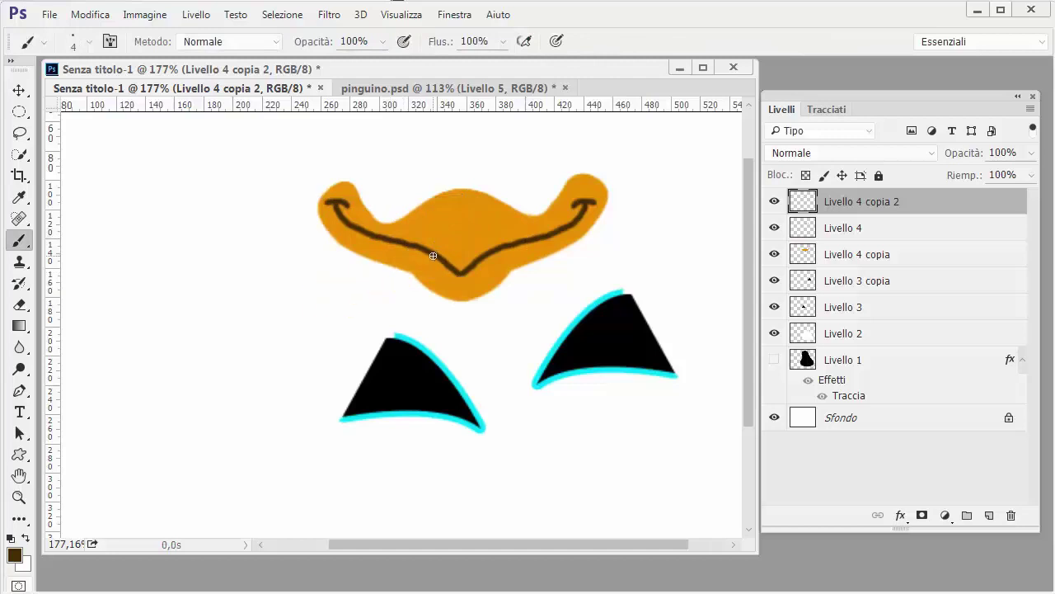
{"action": "left_click_drag", "start_coordinate": [432, 255], "coordinate": [434, 256]}
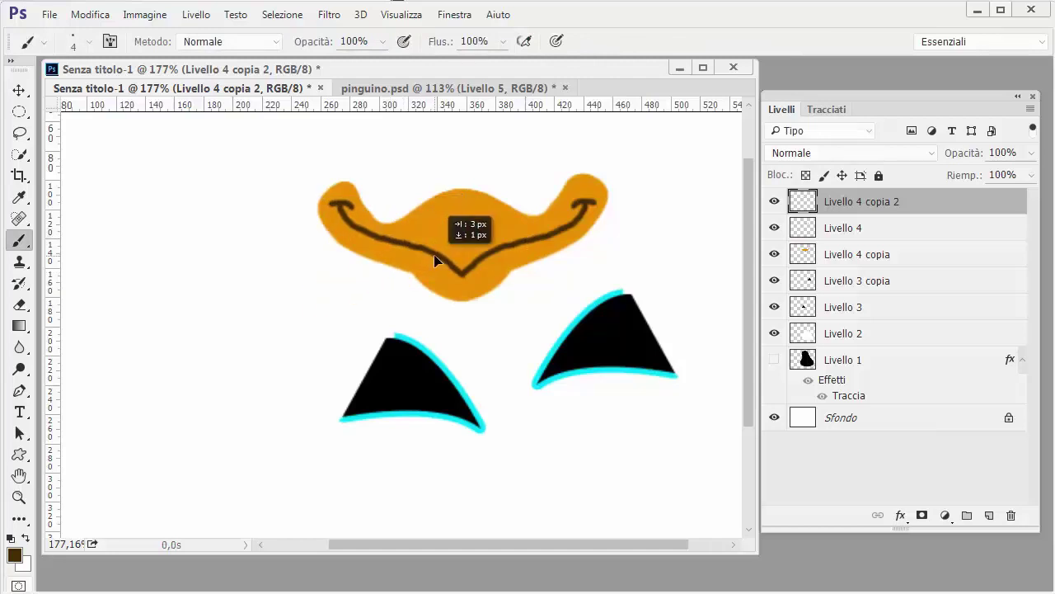
{"action": "scroll", "coordinate": [536, 237], "scroll_direction": "down", "scroll_amount": 3}
{"action": "scroll", "coordinate": [535, 237], "scroll_direction": "down", "scroll_amount": 1}
{"action": "scroll", "coordinate": [536, 237], "scroll_direction": "up", "scroll_amount": 2}
{"action": "scroll", "coordinate": [536, 237], "scroll_direction": "up", "scroll_amount": 1}
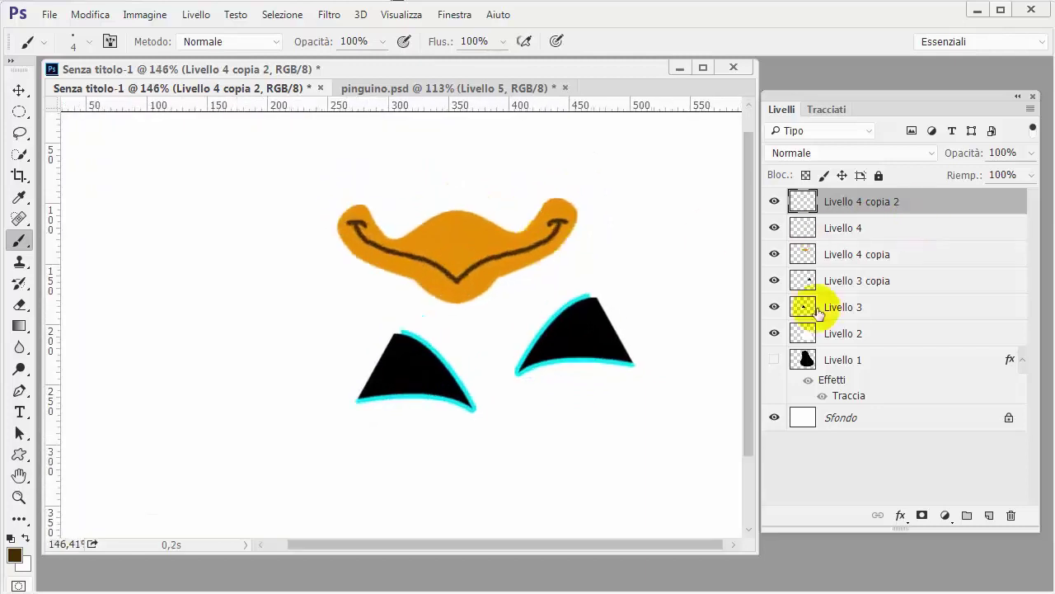
Show the penguin body layer and merge the beak and both mouth lines into one layer.
{"action": "left_click", "coordinate": [774, 360]}
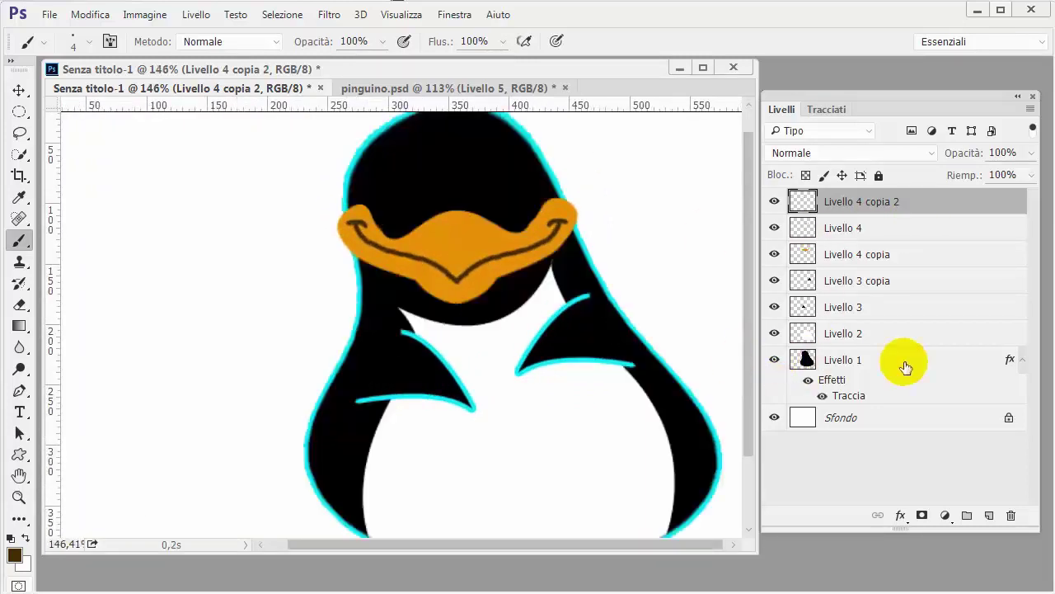
{"action": "left_click", "coordinate": [902, 360]}
{"action": "scroll", "coordinate": [664, 284], "scroll_direction": "down", "scroll_amount": 2}
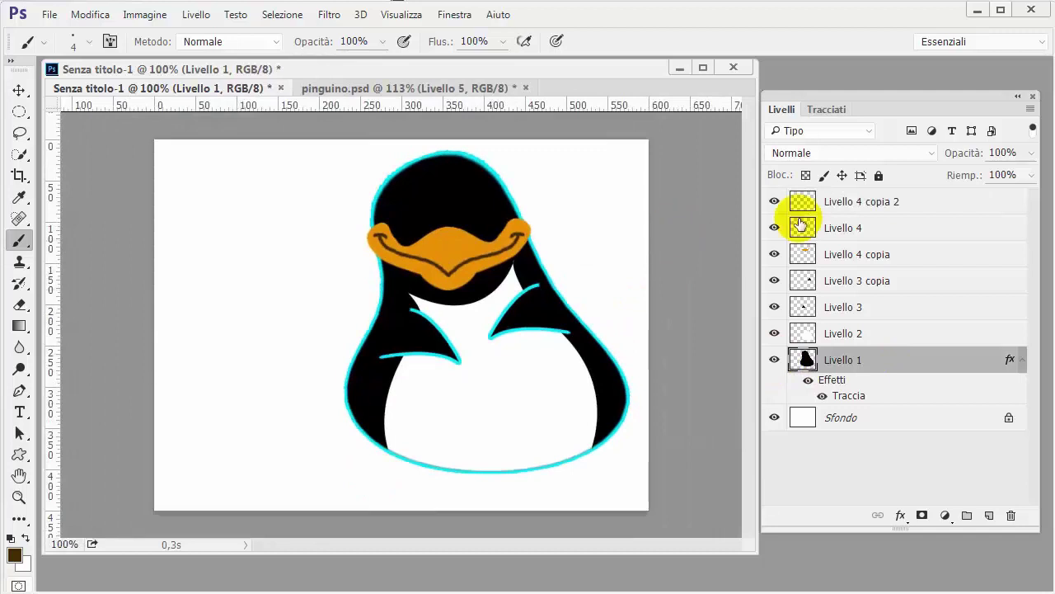
{"action": "left_click", "coordinate": [928, 205]}
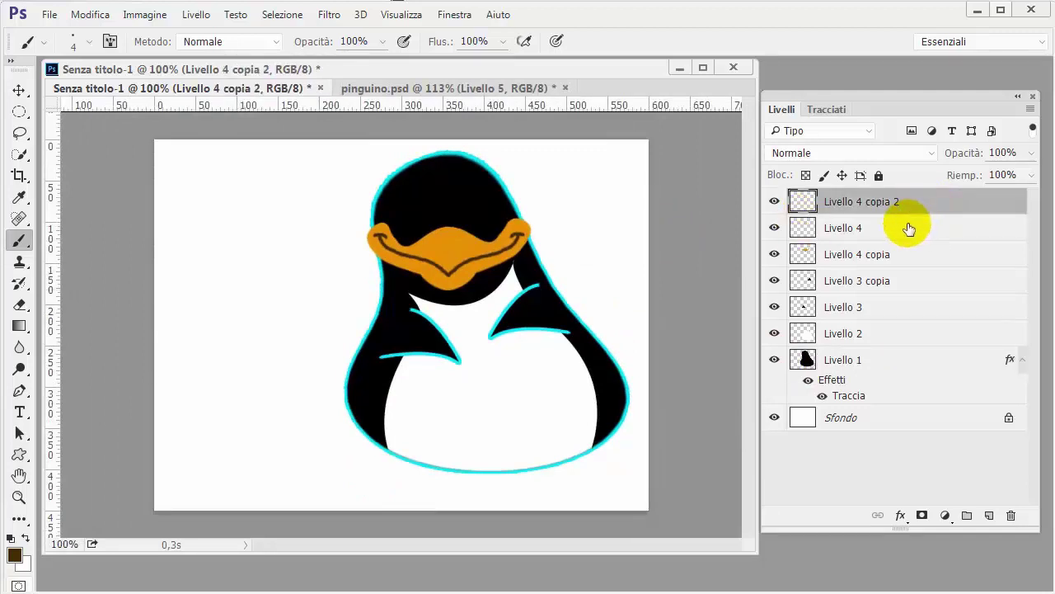
{"action": "left_click", "coordinate": [910, 228], "text": "ctrl"}
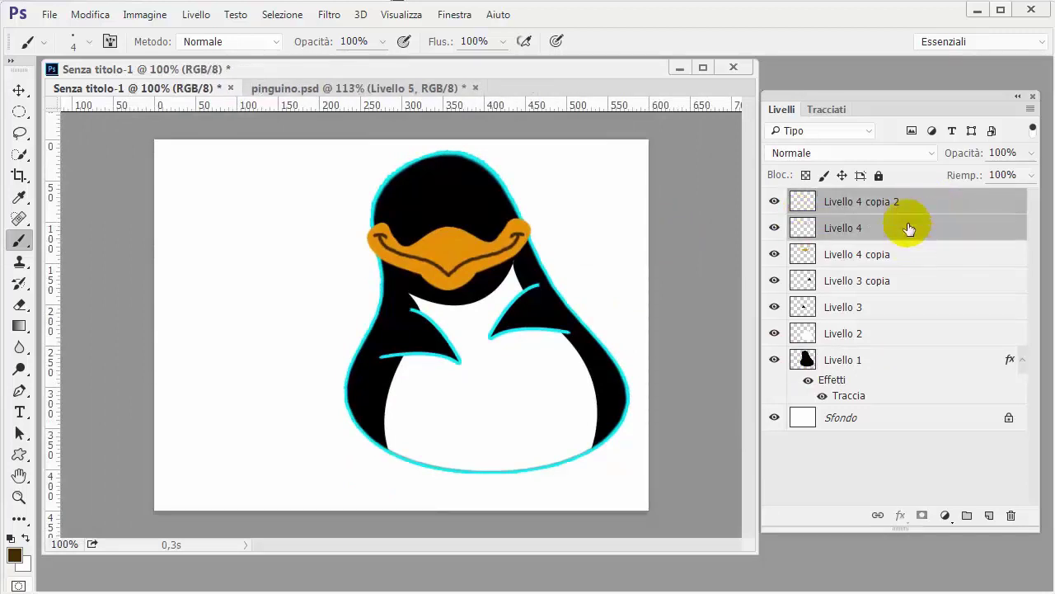
{"action": "left_click", "coordinate": [910, 254], "text": "ctrl"}
{"action": "right_click", "coordinate": [918, 202]}
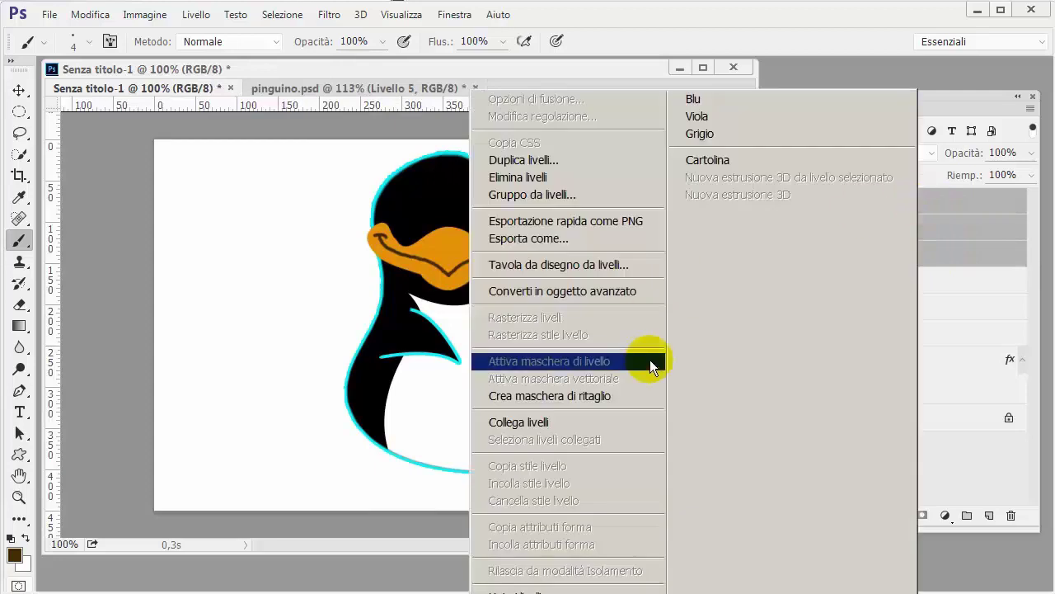
{"action": "left_click", "coordinate": [607, 590]}
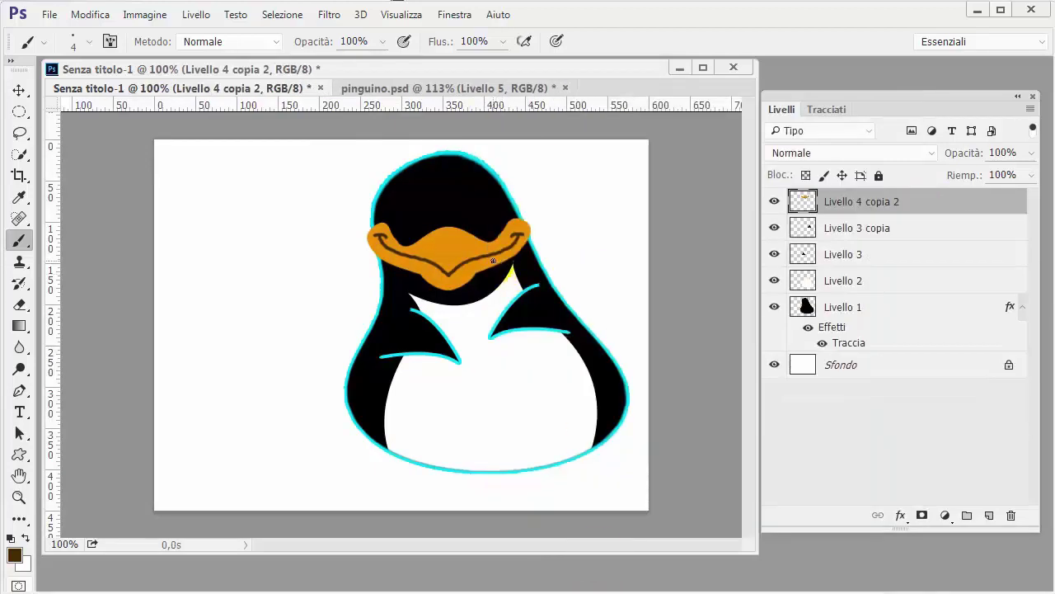
Rotate the merged beak -16.9°, scale it to 71.91% and place it on the face.
{"action": "key", "text": "ctrl+t"}
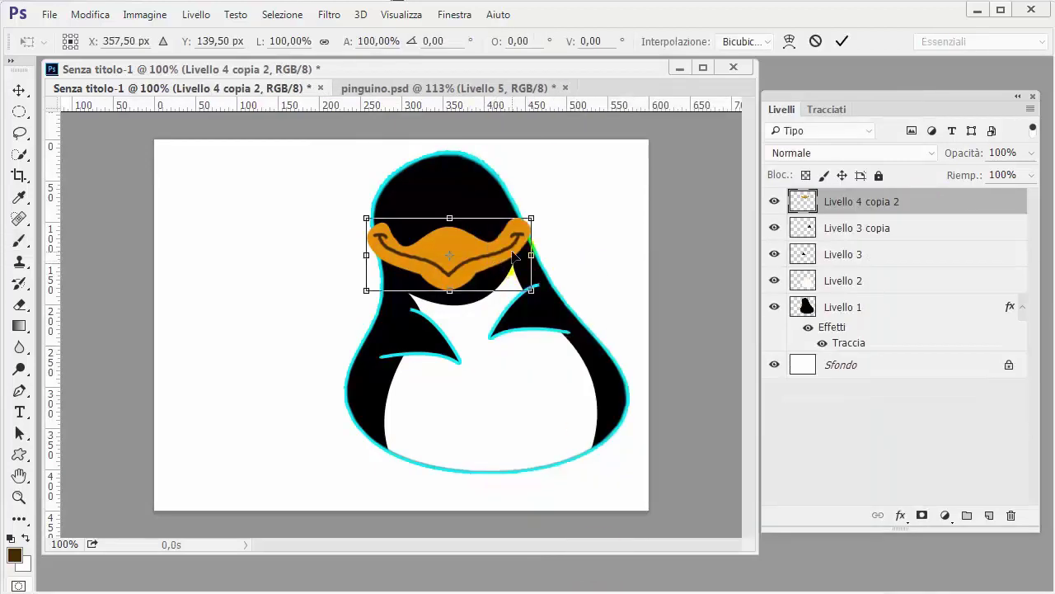
{"action": "left_click_drag", "start_coordinate": [558, 207], "coordinate": [541, 179]}
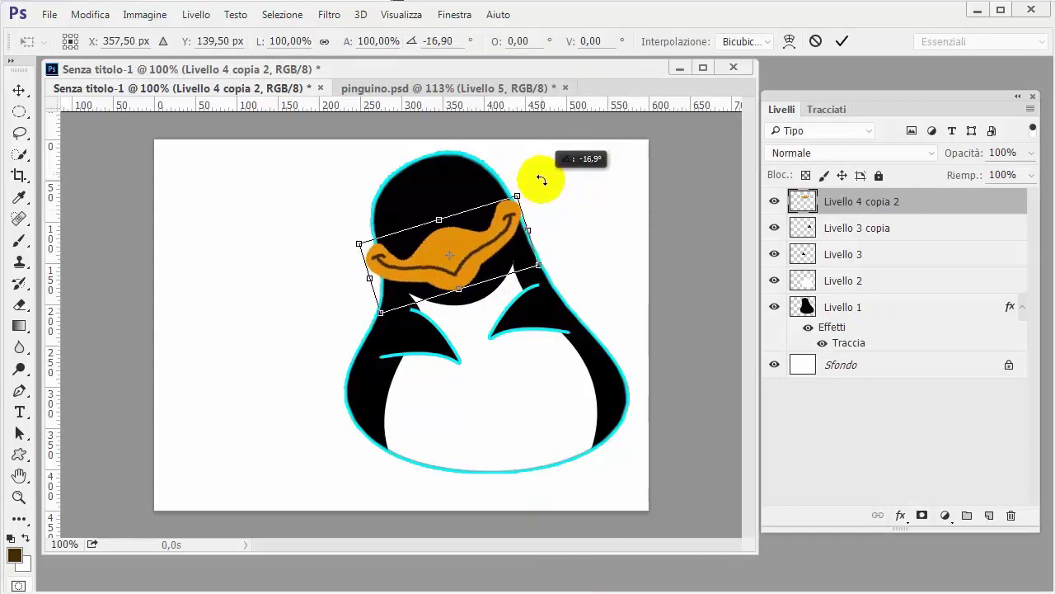
{"action": "left_click_drag", "start_coordinate": [464, 262], "coordinate": [472, 261]}
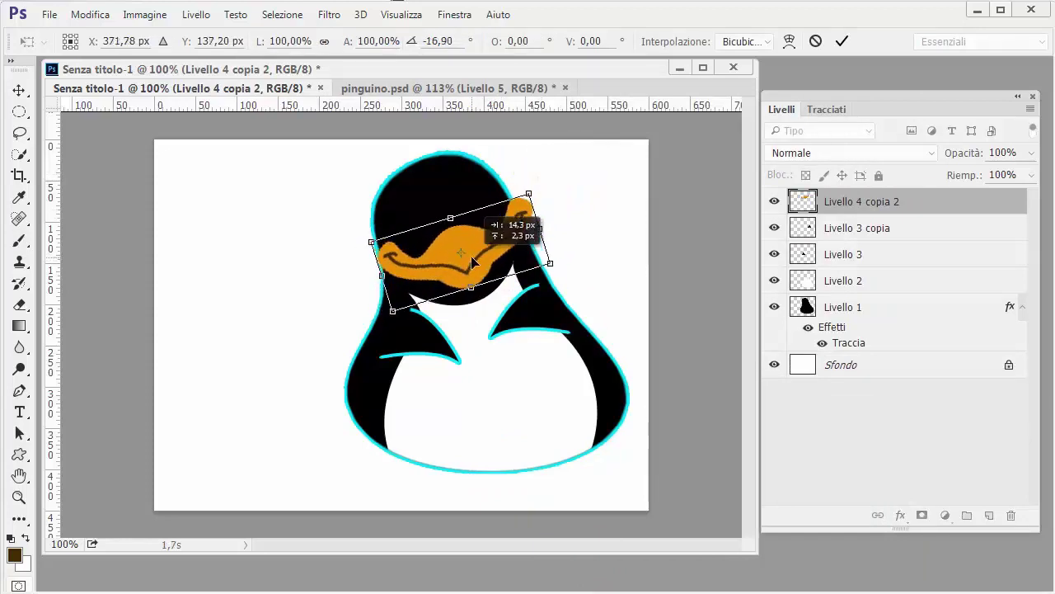
{"action": "mouse_move", "coordinate": [546, 260]}
{"action": "left_mouse_down"}
{"action": "mouse_move", "coordinate": [476, 269]}
{"action": "mouse_move", "coordinate": [475, 259]}
{"action": "left_mouse_up"}
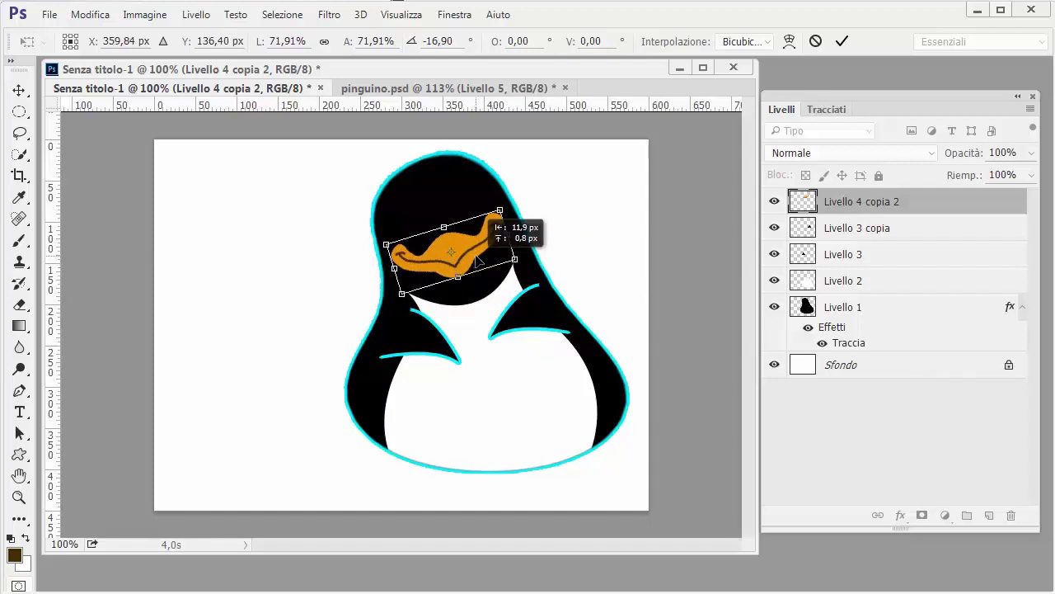
{"action": "left_click", "coordinate": [639, 216]}
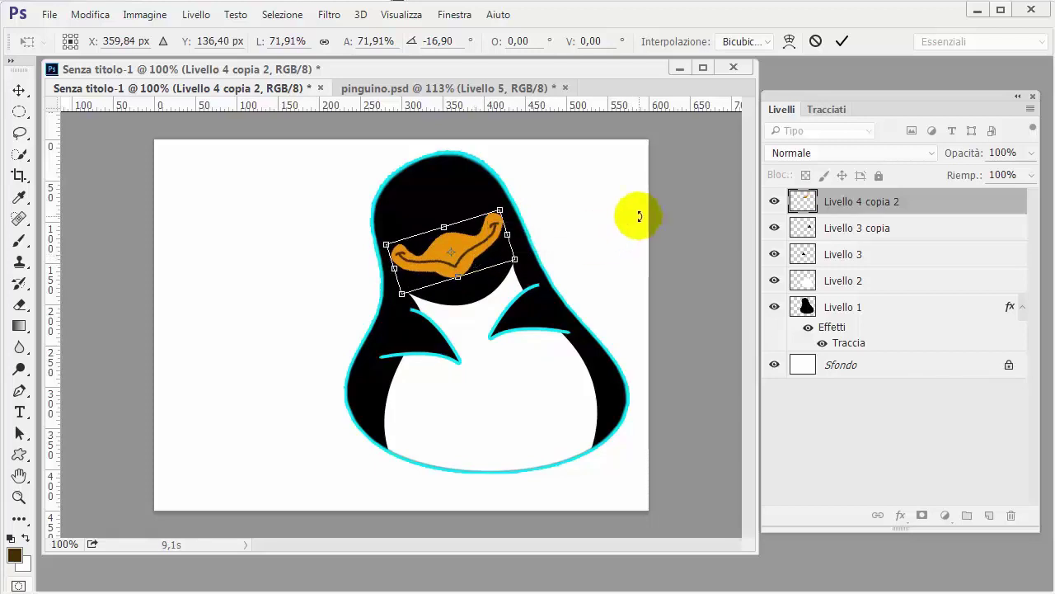
{"action": "key", "text": "b"}
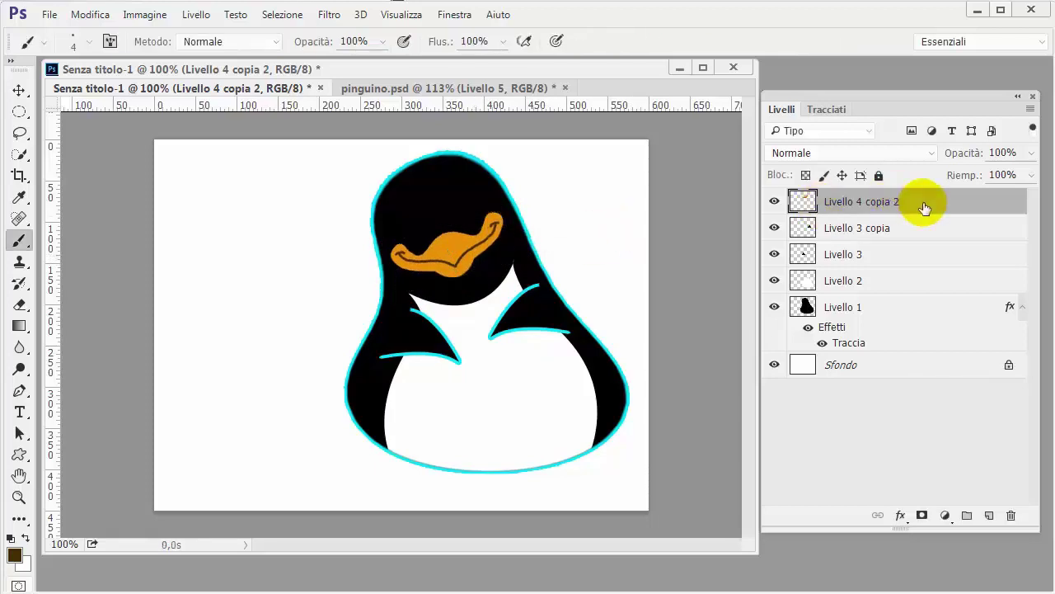
{"action": "double_click", "coordinate": [919, 201]}
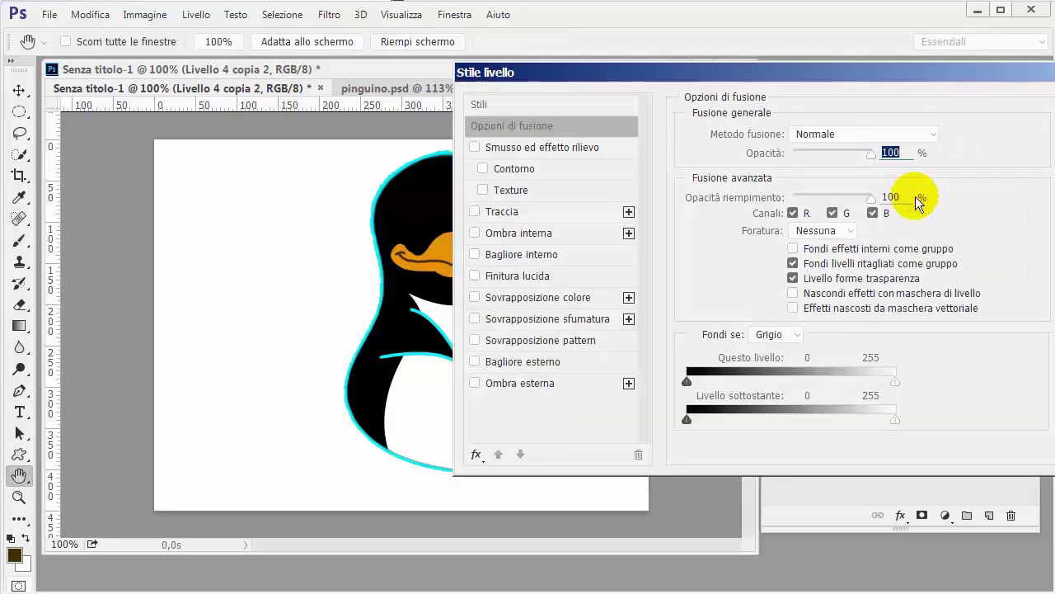
Add a yellow Stroke effect to the beak layer.
{"action": "left_click", "coordinate": [475, 211]}
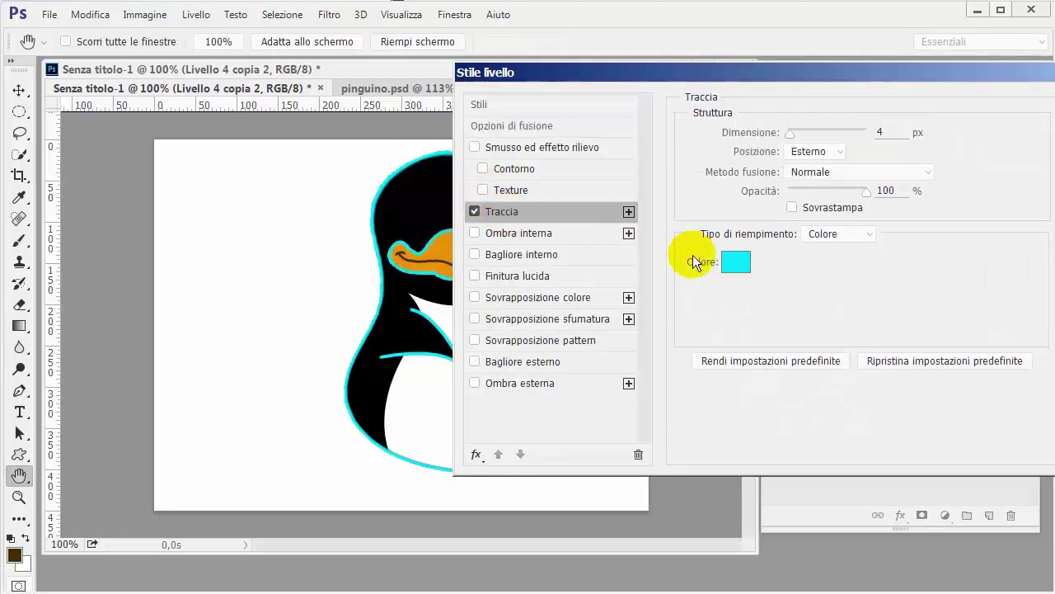
{"action": "left_click", "coordinate": [736, 262]}
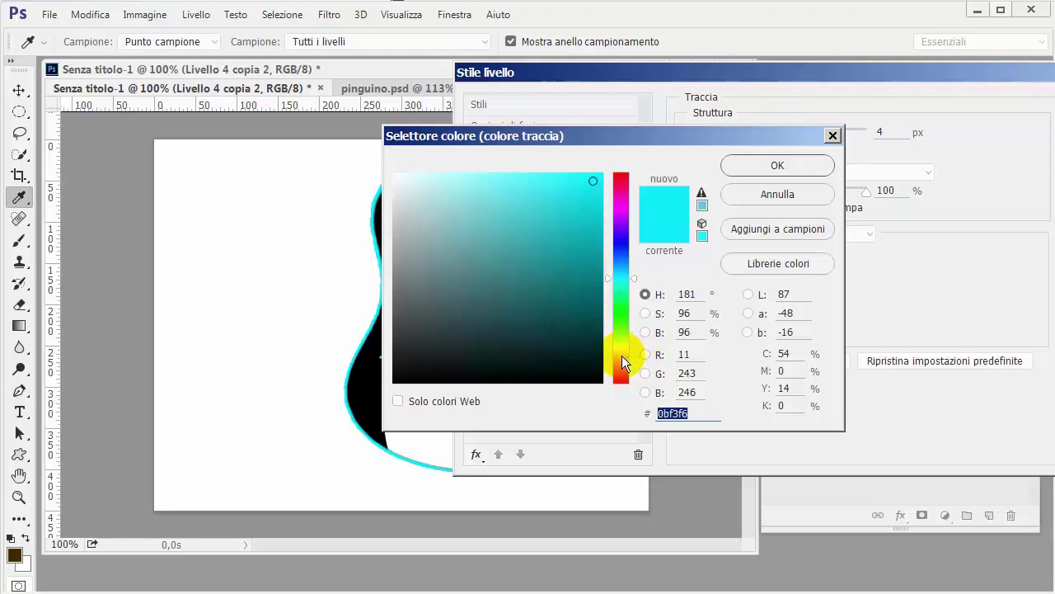
{"action": "left_click_drag", "start_coordinate": [622, 355], "coordinate": [620, 348]}
{"action": "left_click_drag", "start_coordinate": [583, 182], "coordinate": [591, 207]}
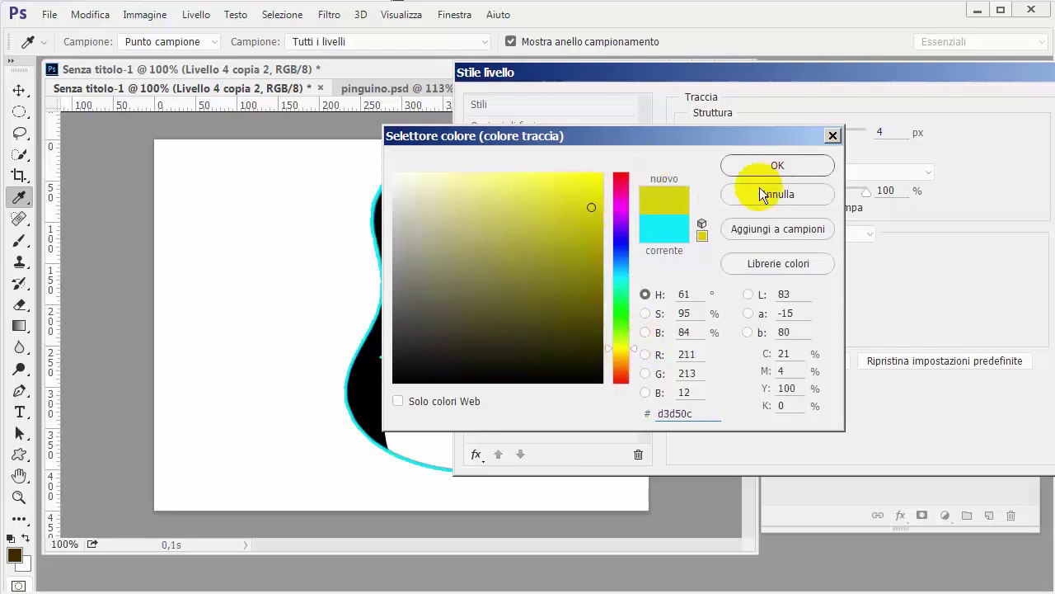
{"action": "left_click", "coordinate": [620, 346]}
{"action": "left_click_drag", "start_coordinate": [589, 180], "coordinate": [640, 174]}
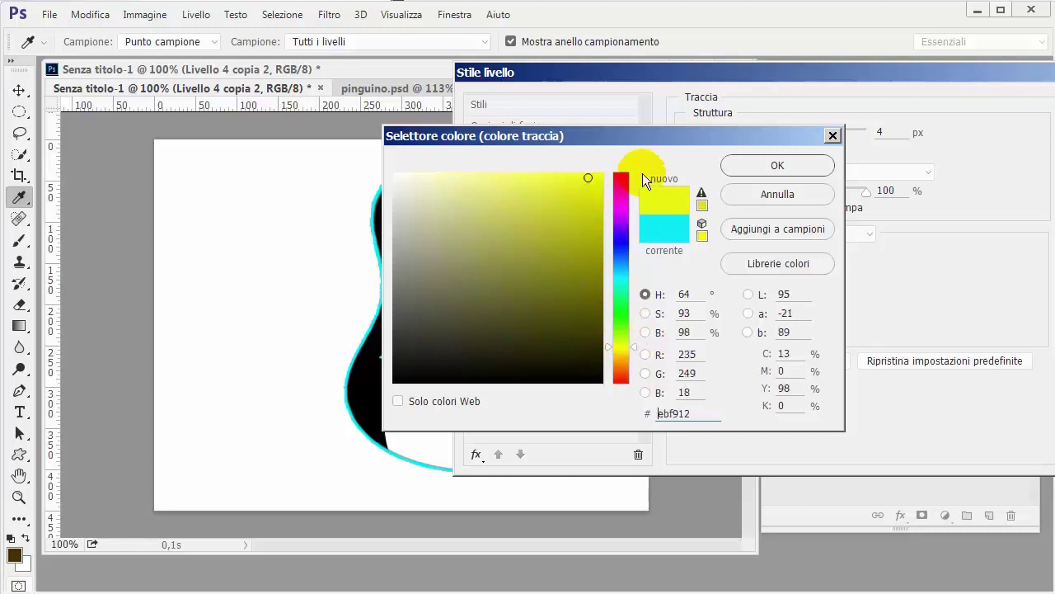
{"action": "left_click", "coordinate": [755, 165]}
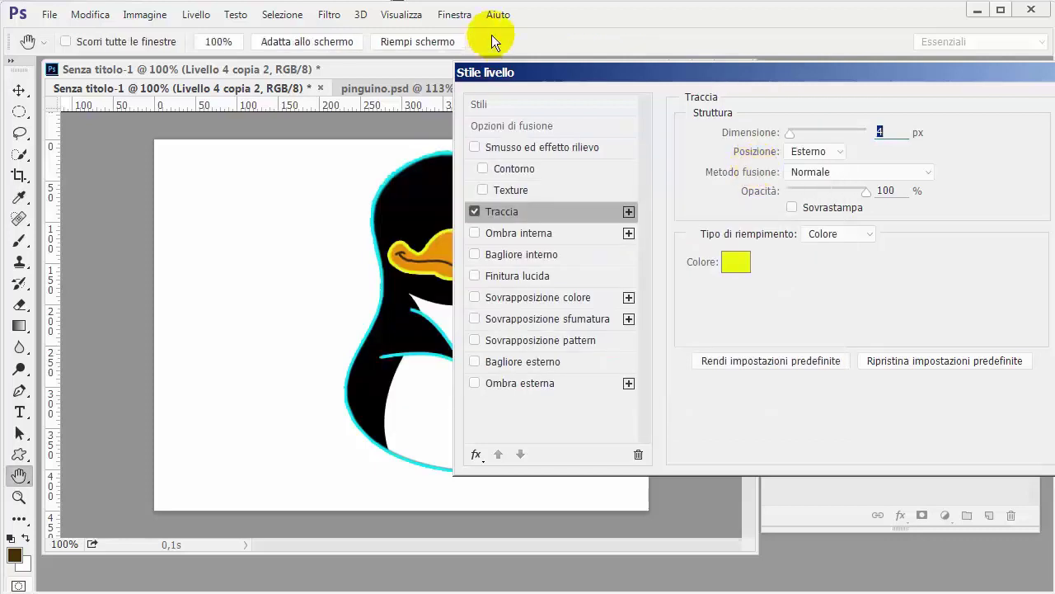
Set the beak stroke size to 2 px and apply the layer style.
{"action": "left_click_drag", "start_coordinate": [535, 71], "coordinate": [610, 87]}
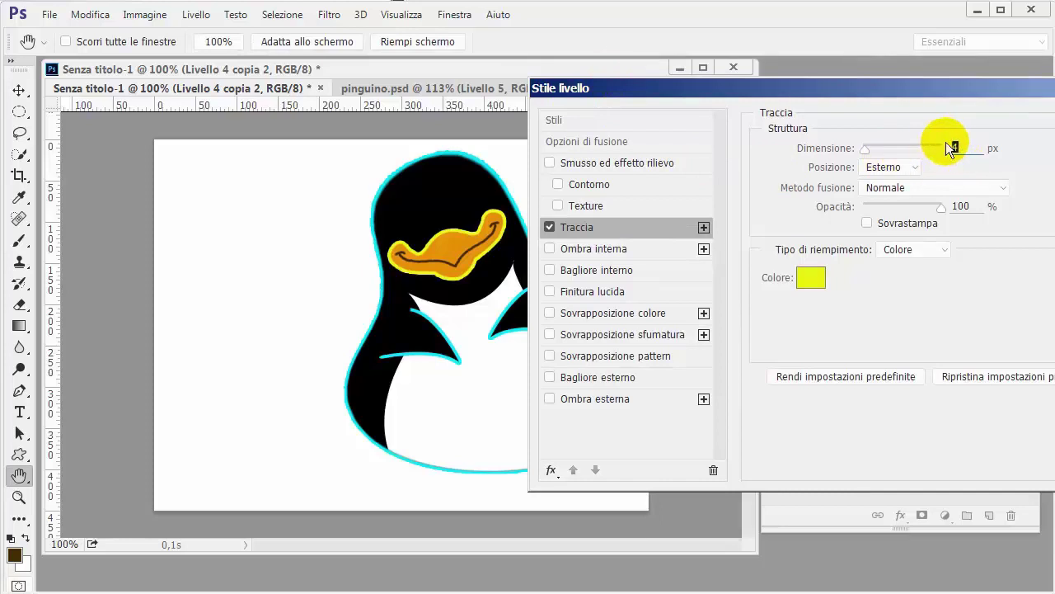
{"action": "type", "text": "3"}
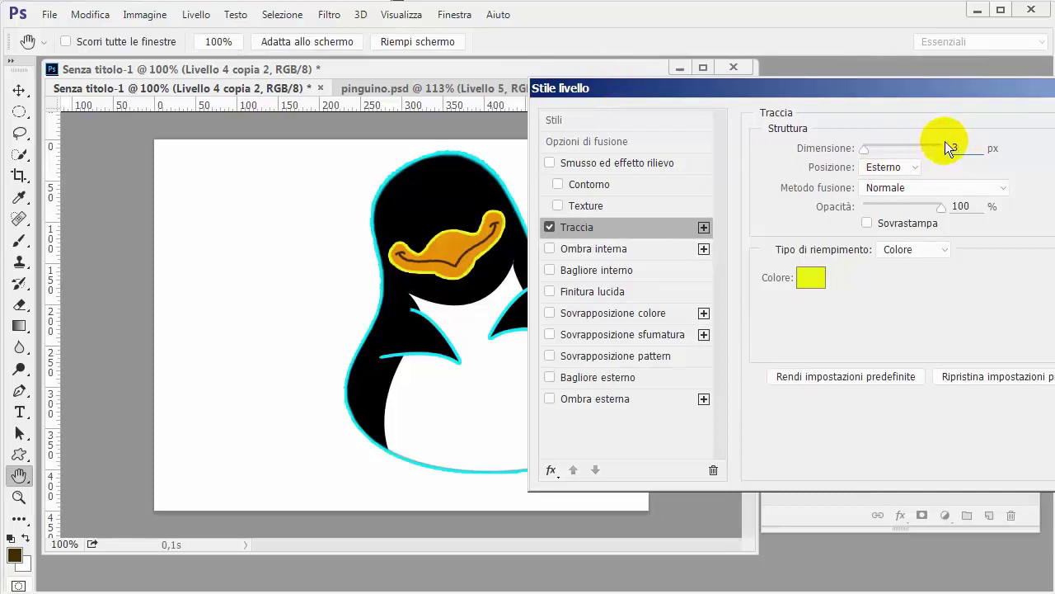
{"action": "left_click_drag", "start_coordinate": [960, 147], "coordinate": [930, 147]}
{"action": "type", "text": "2"}
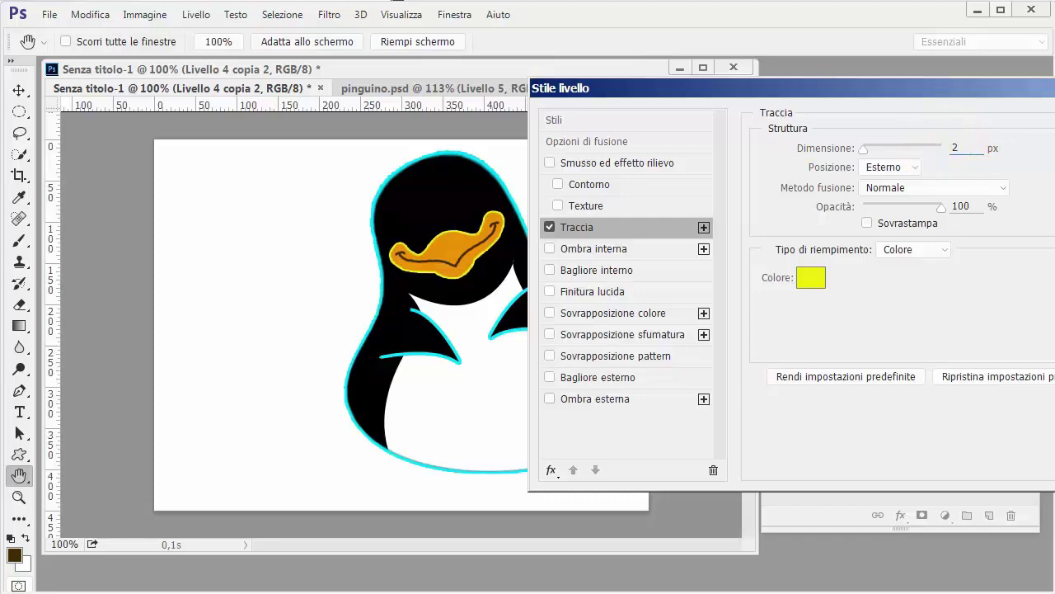
{"action": "key", "text": "Return"}
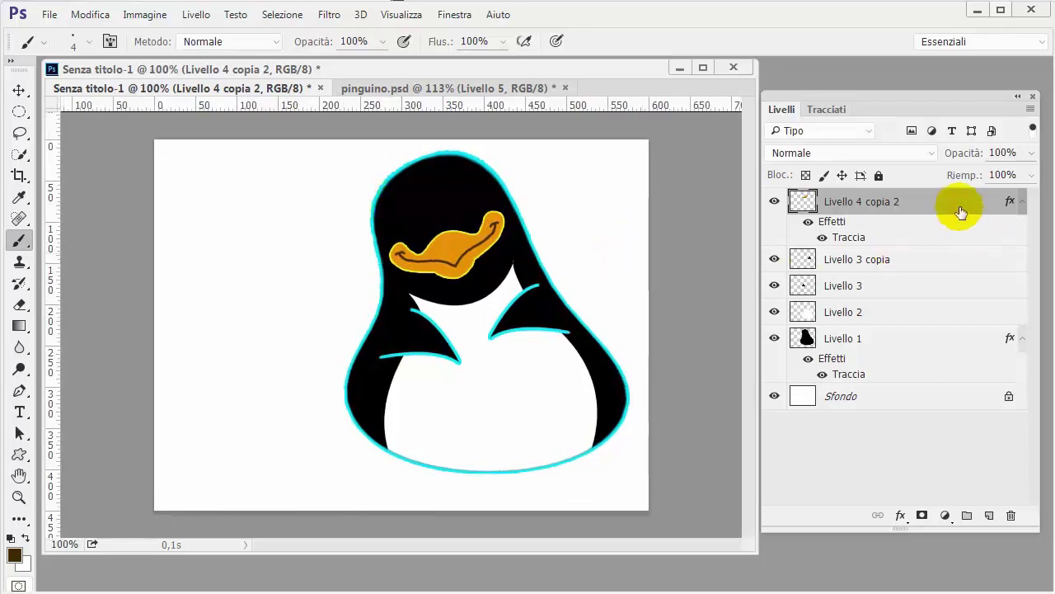
On a new layer, draw a small elliptical selection on the head for the eye.
{"action": "left_click", "coordinate": [989, 517]}
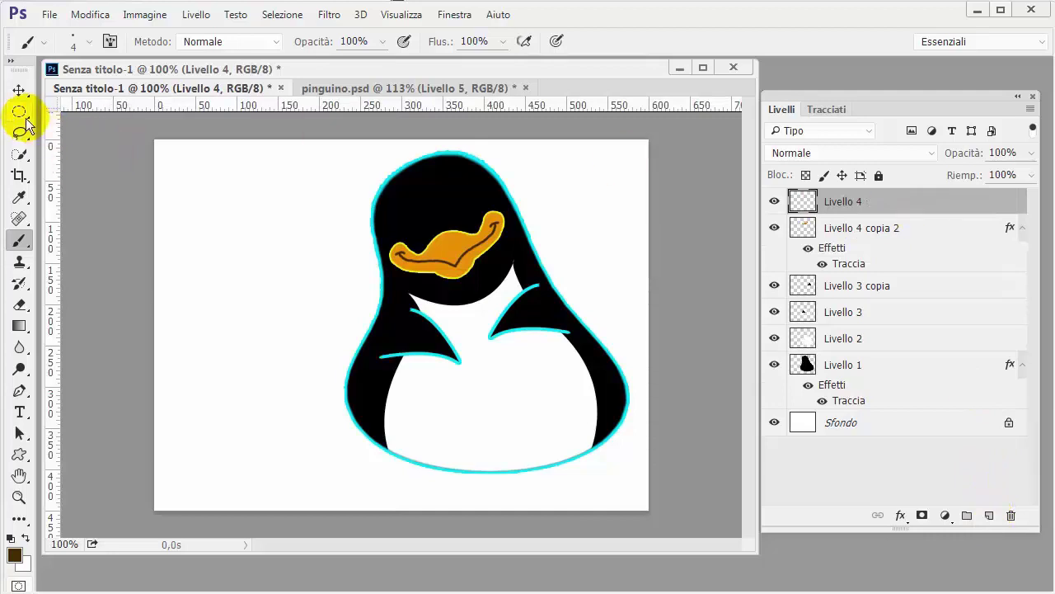
{"action": "mouse_move", "coordinate": [19, 111]}
{"action": "left_mouse_down"}
{"action": "mouse_move", "coordinate": [111, 119]}
{"action": "mouse_move", "coordinate": [107, 128]}
{"action": "left_mouse_up"}
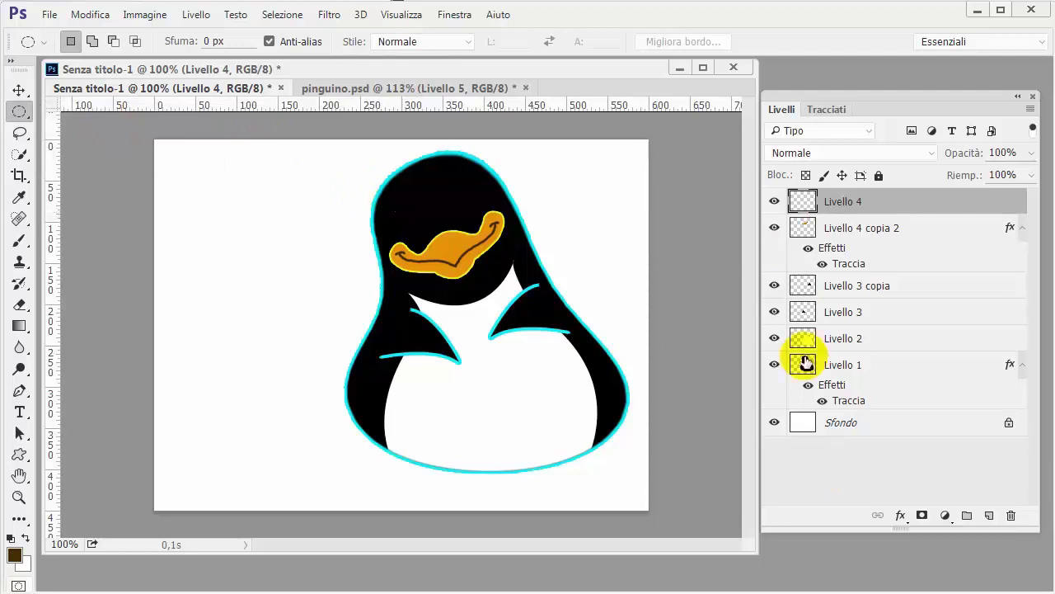
{"action": "left_click_drag", "start_coordinate": [398, 212], "coordinate": [442, 239]}
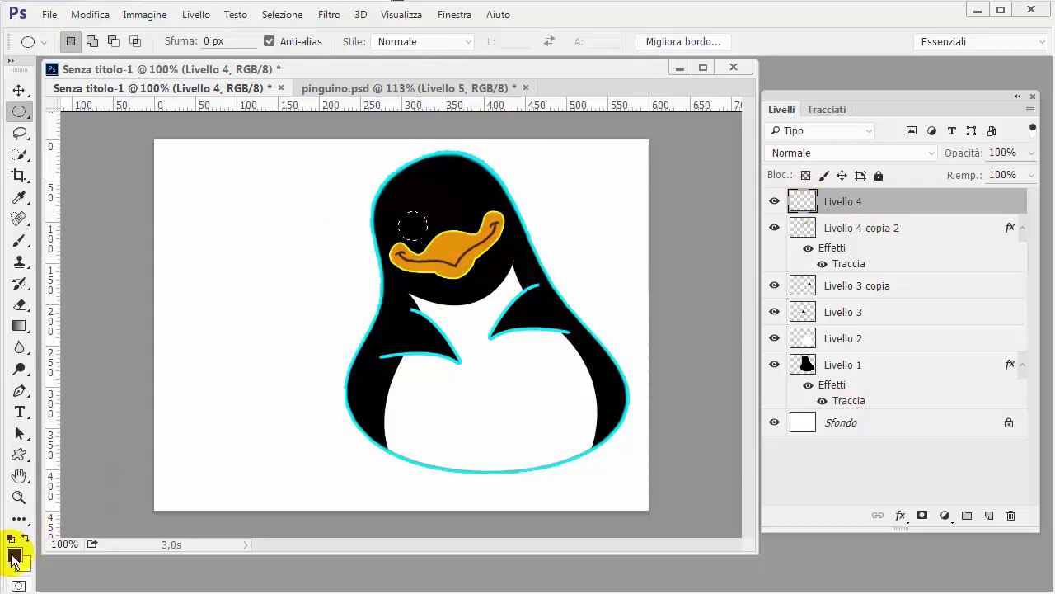
Fill the eye selection with yellow, deselect, and select the Livello 4 eye layer.
{"action": "left_click", "coordinate": [14, 559]}
{"action": "left_click_drag", "start_coordinate": [626, 355], "coordinate": [625, 347]}
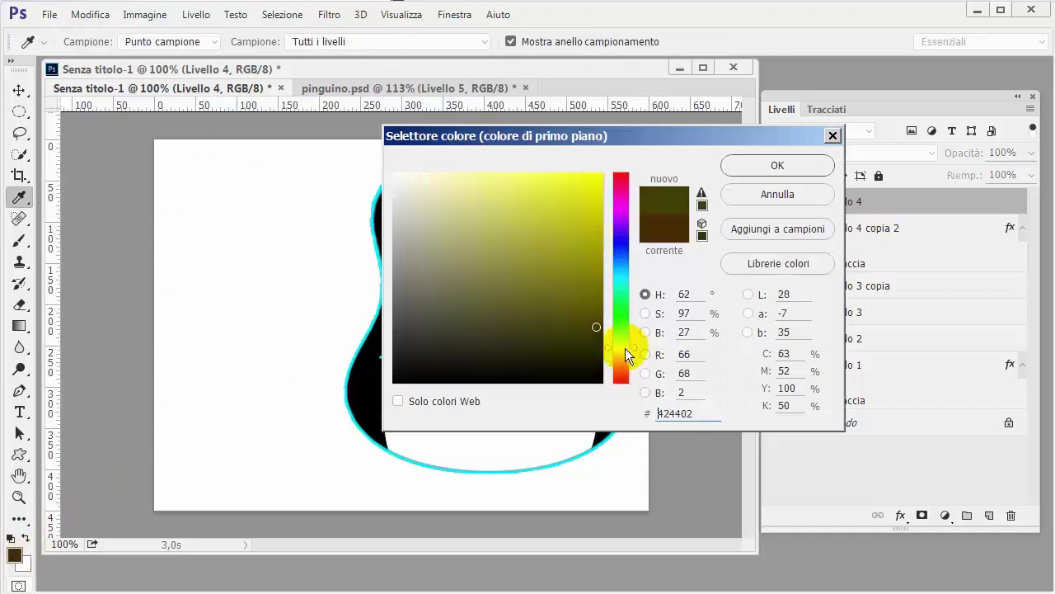
{"action": "left_click", "coordinate": [597, 179]}
{"action": "left_click", "coordinate": [736, 166]}
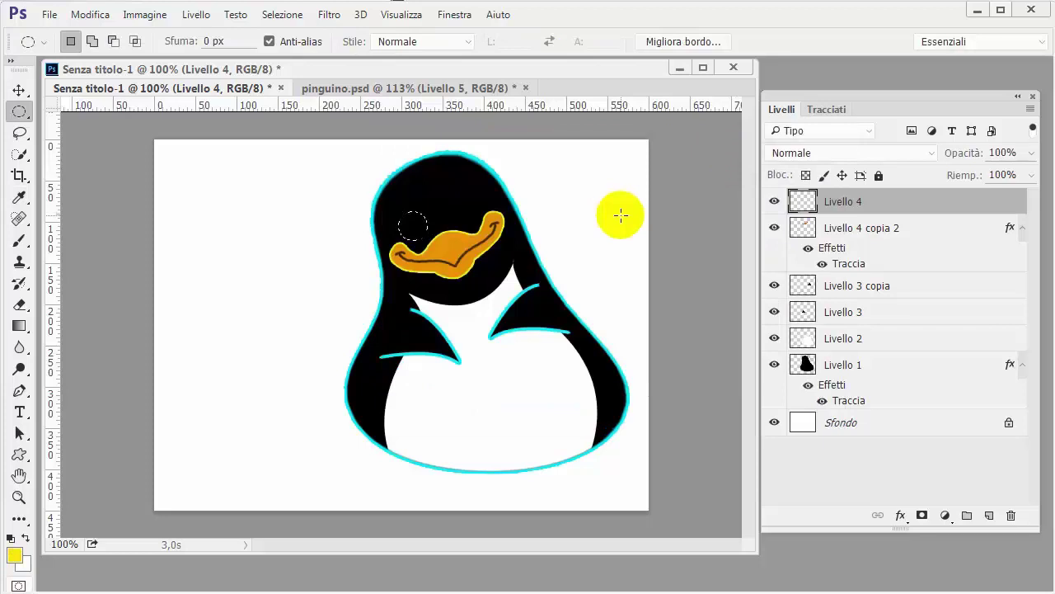
{"action": "key", "text": "alt+BackSpace"}
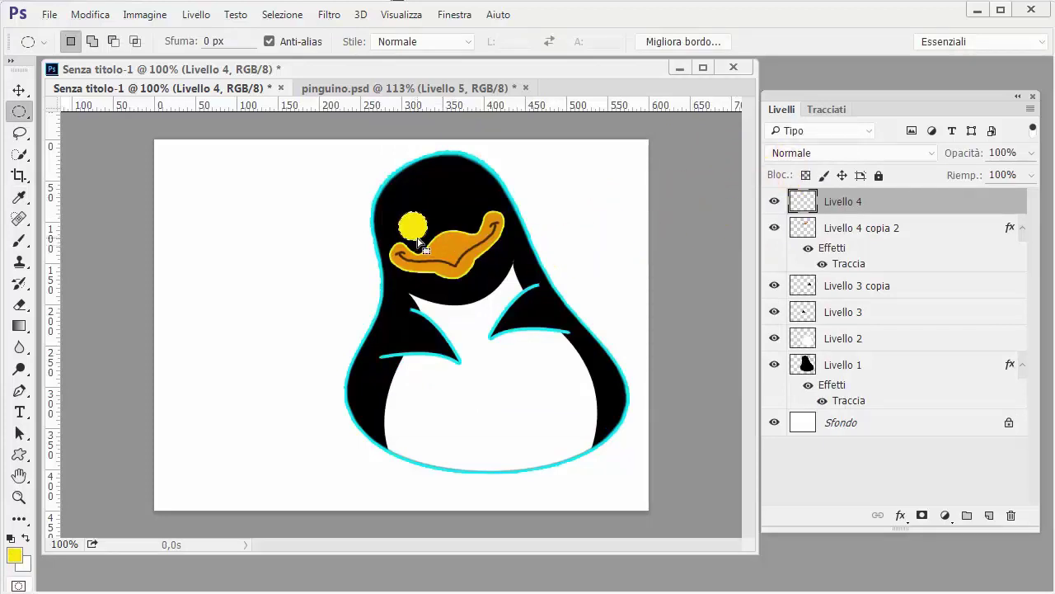
{"action": "left_click", "coordinate": [689, 227]}
{"action": "left_click", "coordinate": [886, 205]}
Give the eye layer a 2 px cyan (0bf0f3) stroke sampled from the body outline.
{"action": "double_click", "coordinate": [884, 203]}
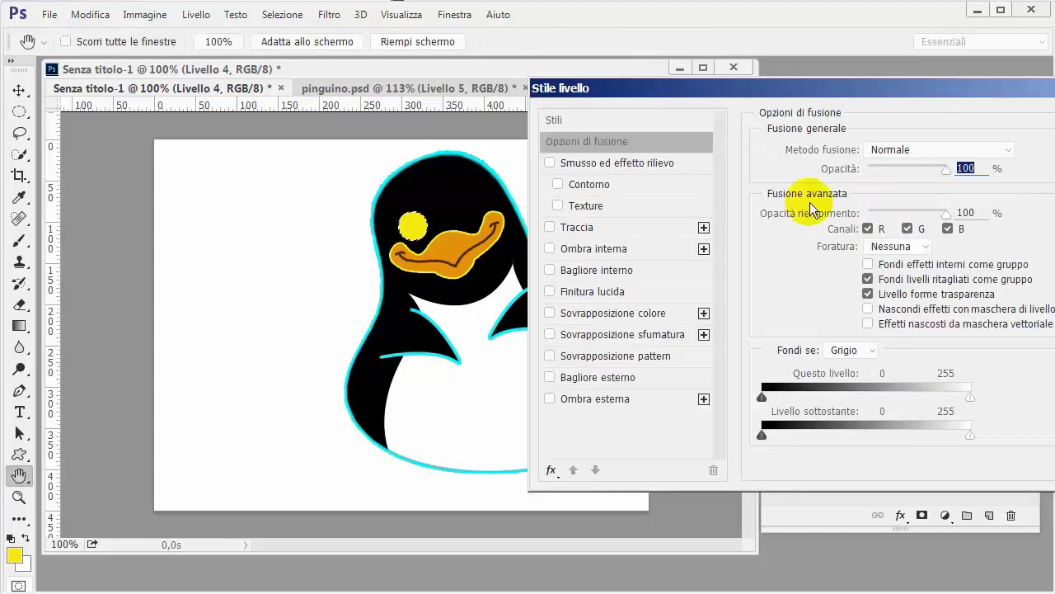
{"action": "left_click", "coordinate": [550, 227]}
{"action": "left_click", "coordinate": [576, 227]}
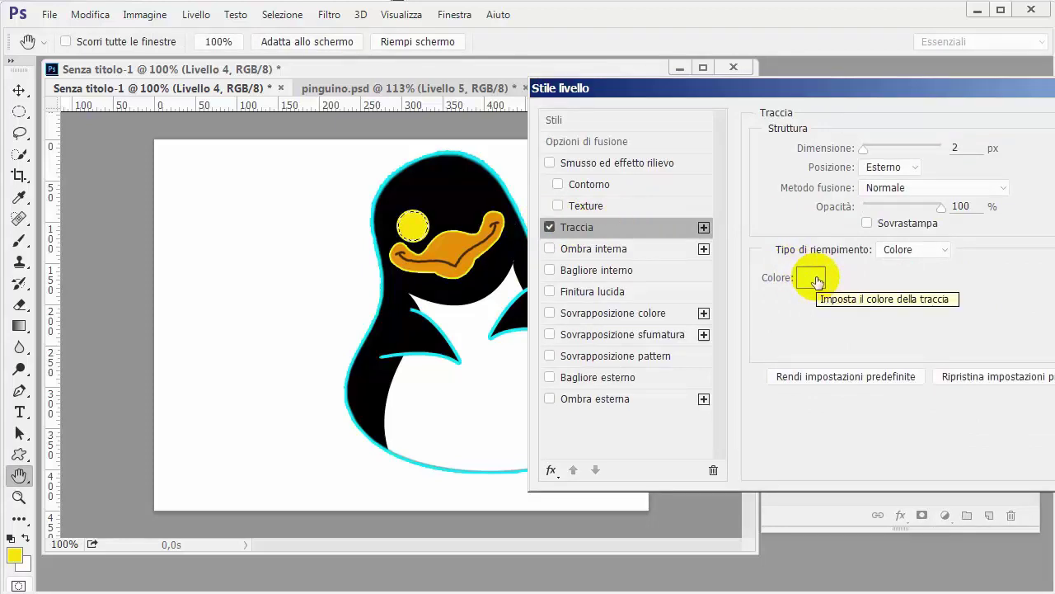
{"action": "left_click", "coordinate": [812, 279]}
{"action": "left_click_drag", "start_coordinate": [614, 136], "coordinate": [680, 139]}
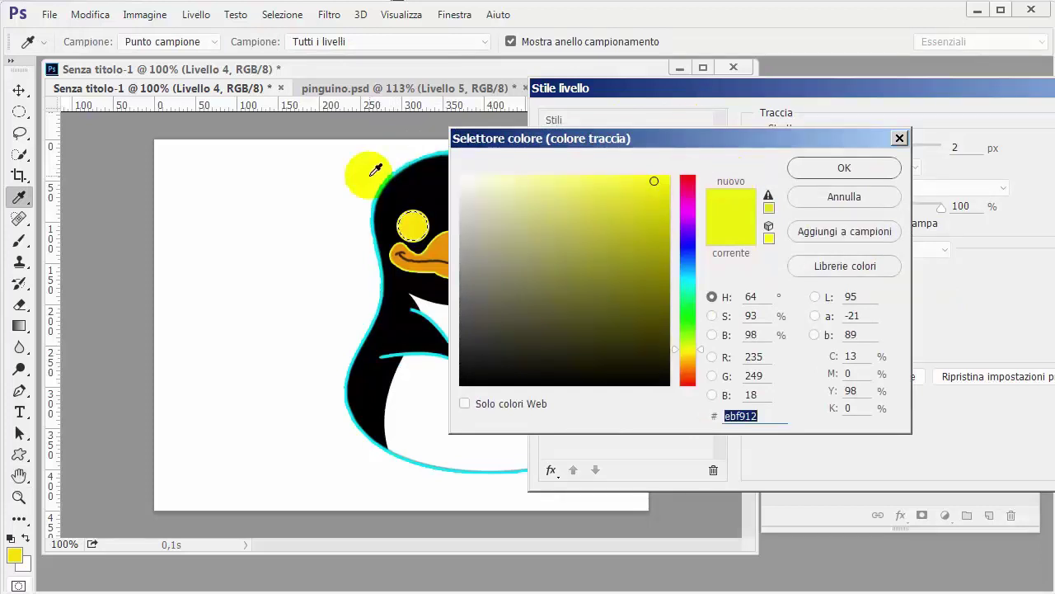
{"action": "left_click", "coordinate": [400, 168]}
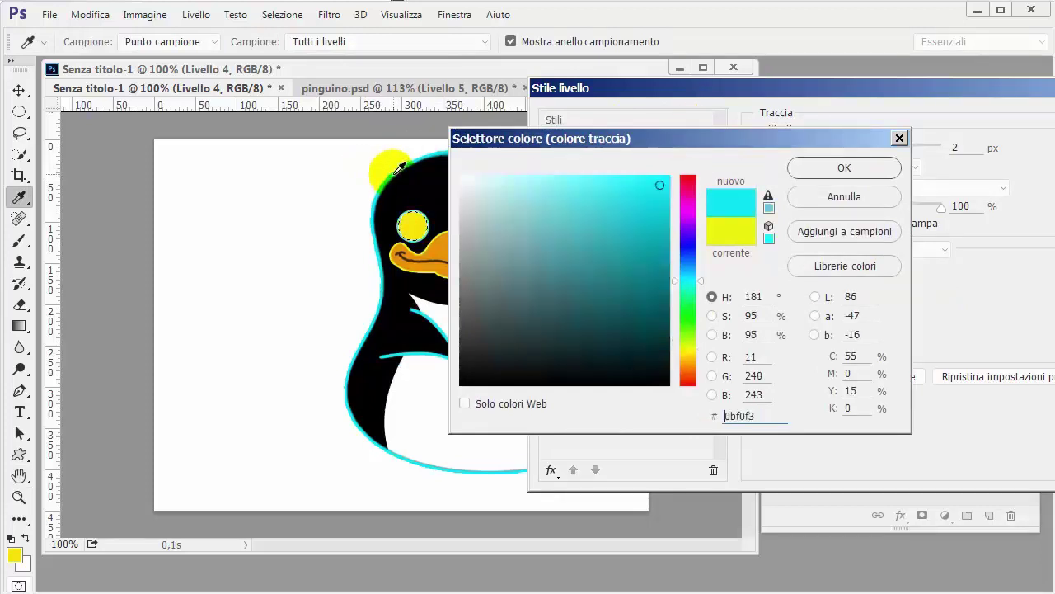
{"action": "left_click", "coordinate": [809, 169]}
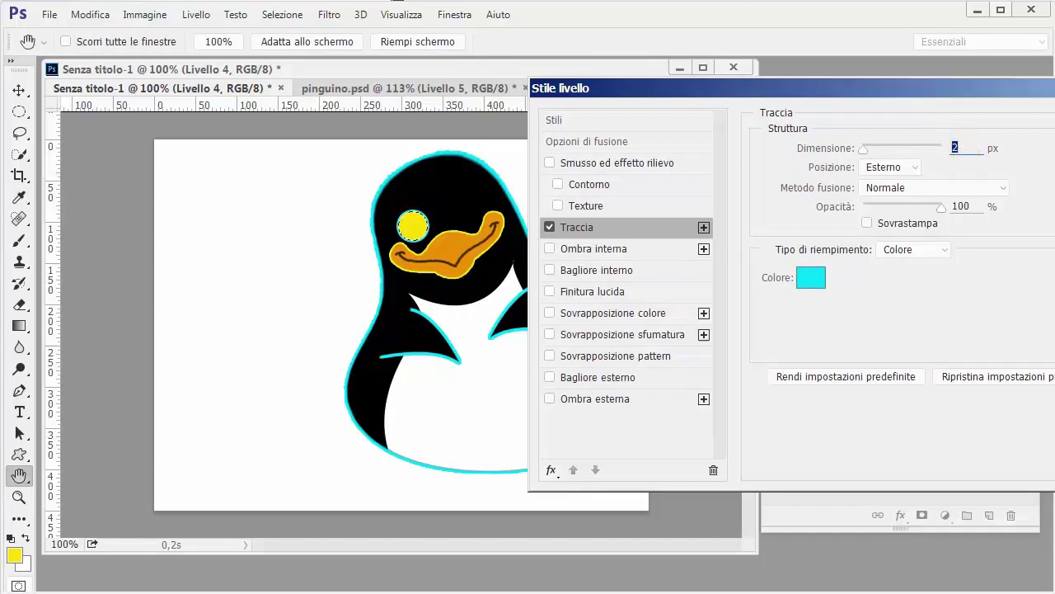
{"action": "key", "text": "Return"}
{"action": "left_click", "coordinate": [532, 184]}
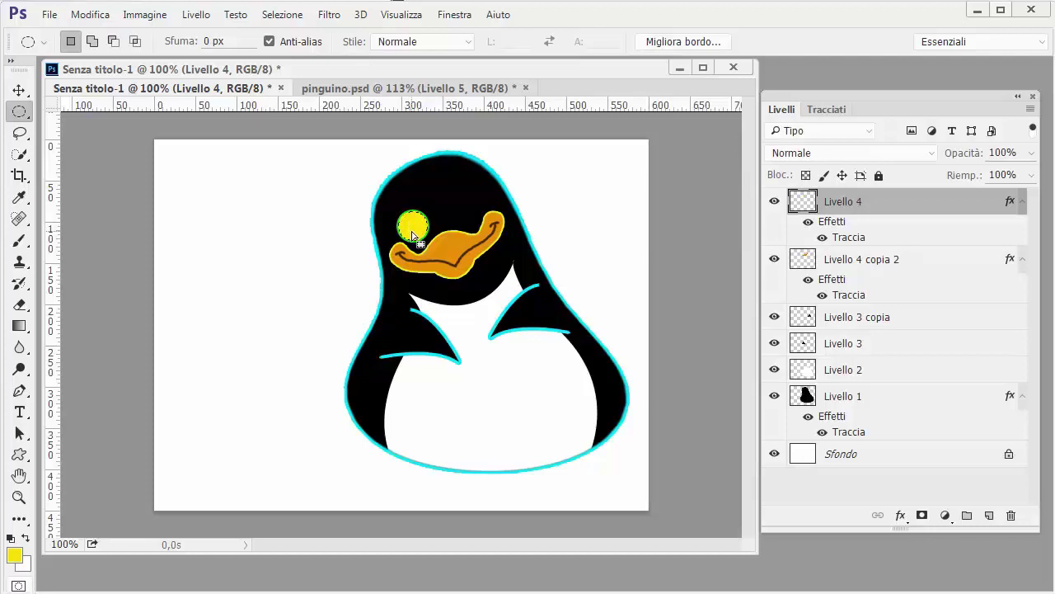
Contract the eye selection by 2 px and fill it with black to make the pupil.
{"action": "left_click", "coordinate": [280, 16]}
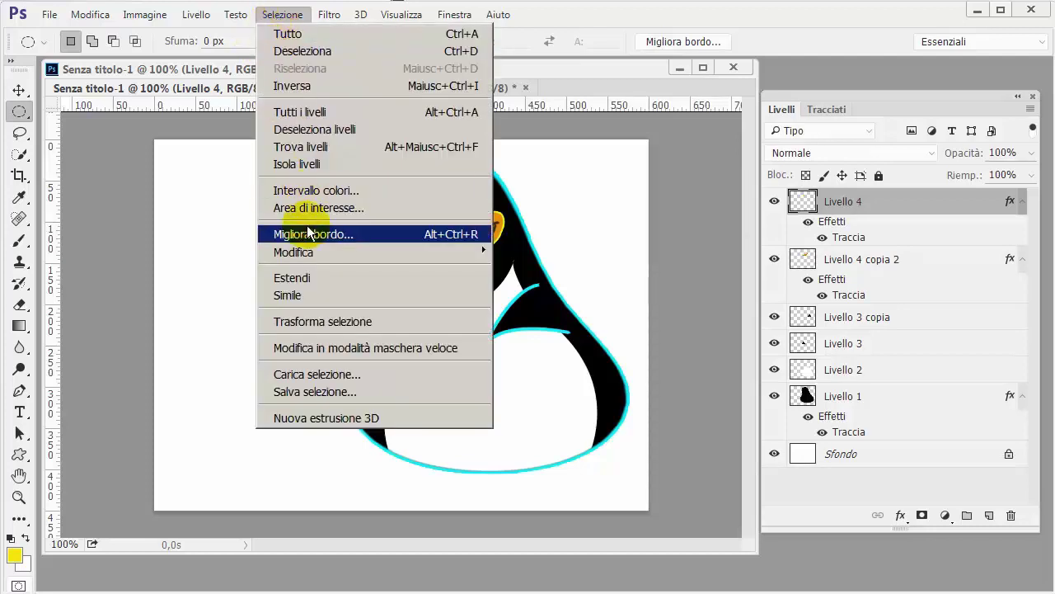
{"action": "left_click", "coordinate": [571, 302]}
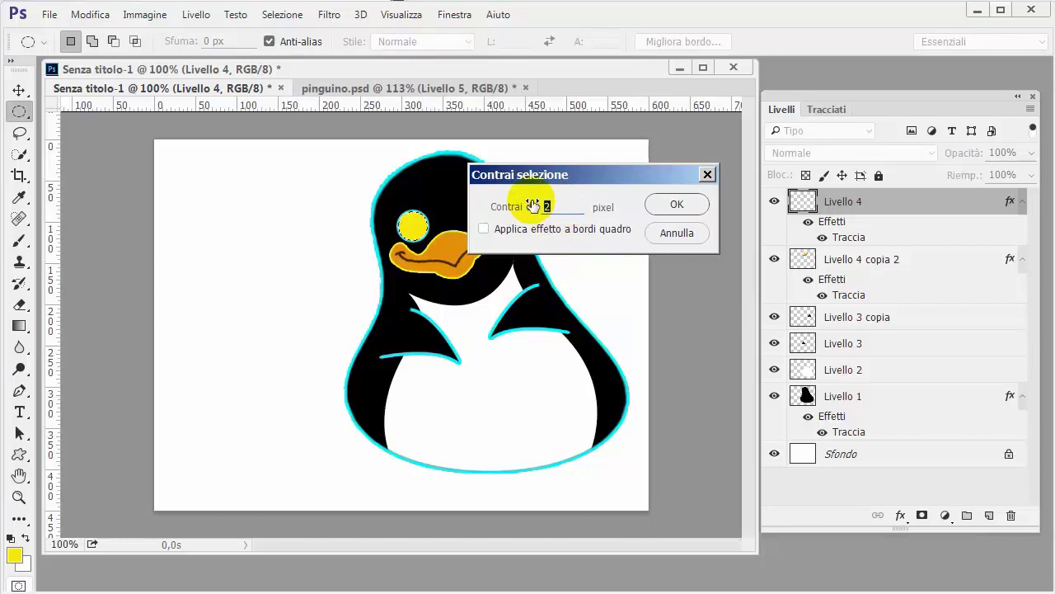
{"action": "left_click", "coordinate": [678, 203]}
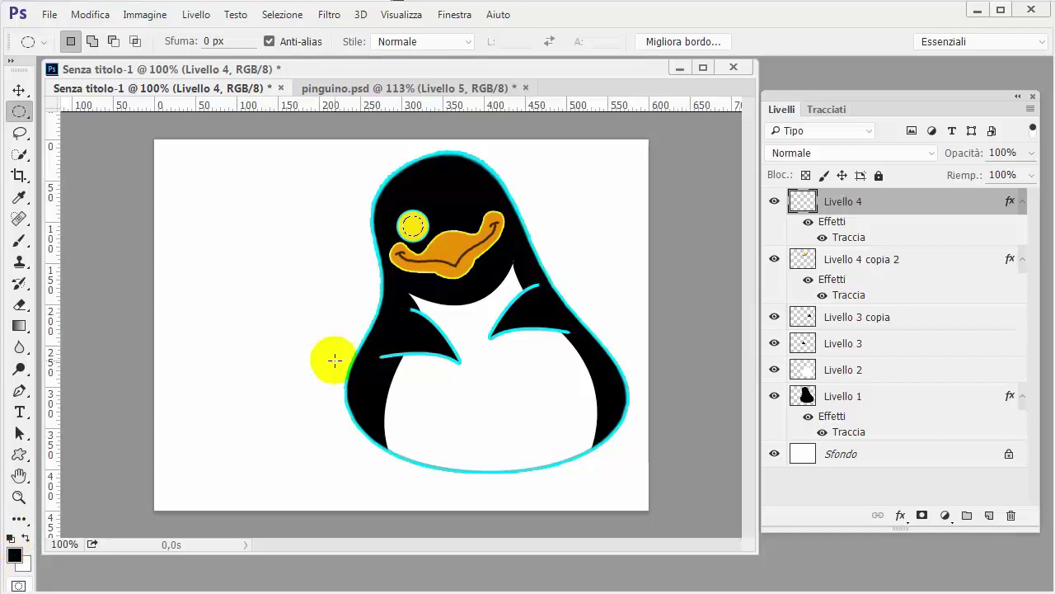
{"action": "key", "text": "alt+BackSpace"}
{"action": "key", "text": "Delete"}
{"action": "key", "text": "b"}
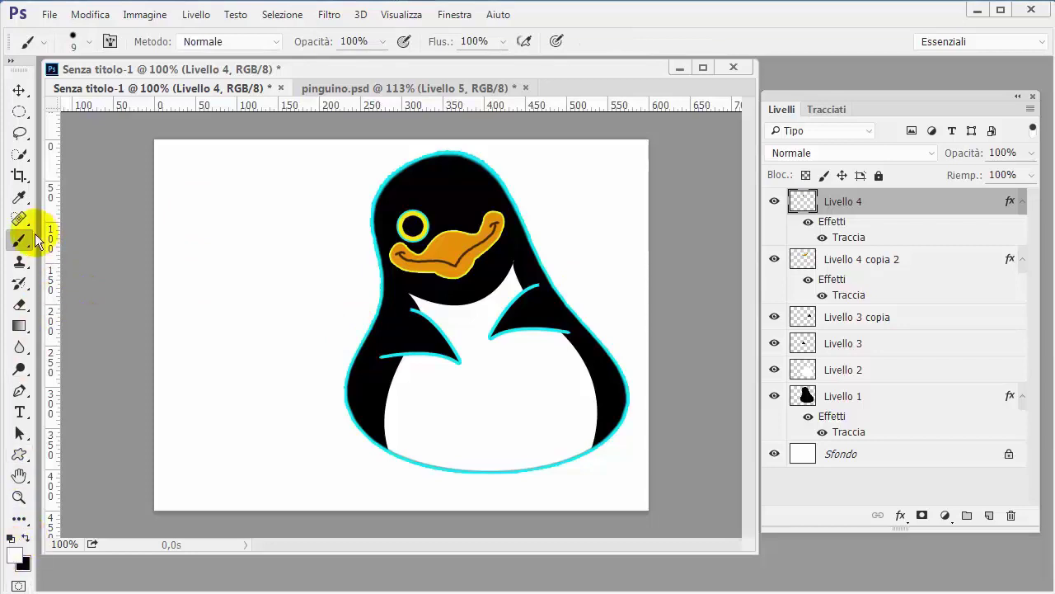
Paint a white highlight dot on the pupil with a 9 px hard brush, then check the eye layer.
{"action": "left_click", "coordinate": [82, 41]}
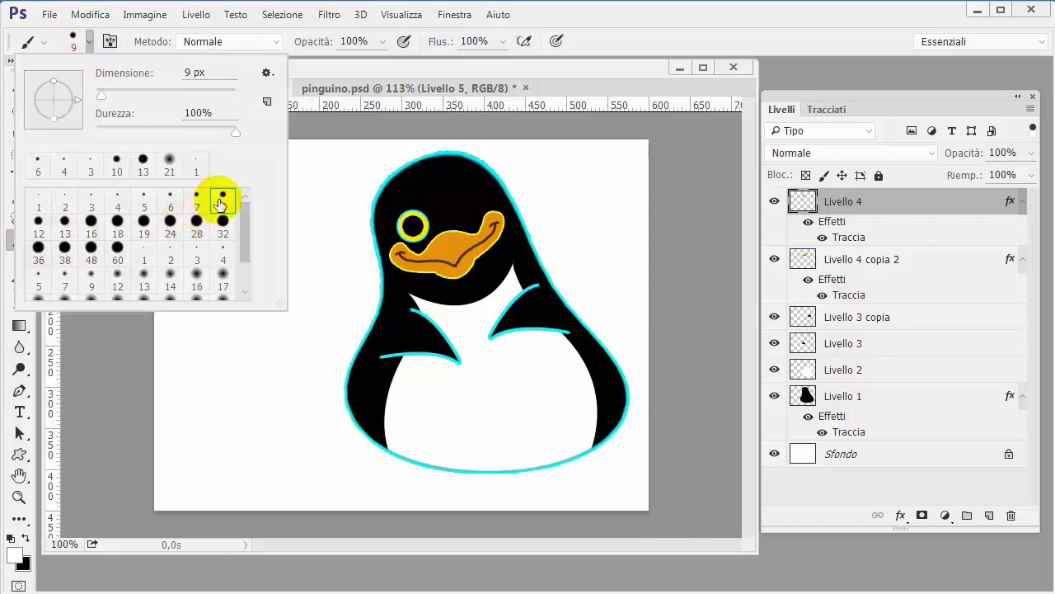
{"action": "left_click", "coordinate": [620, 88]}
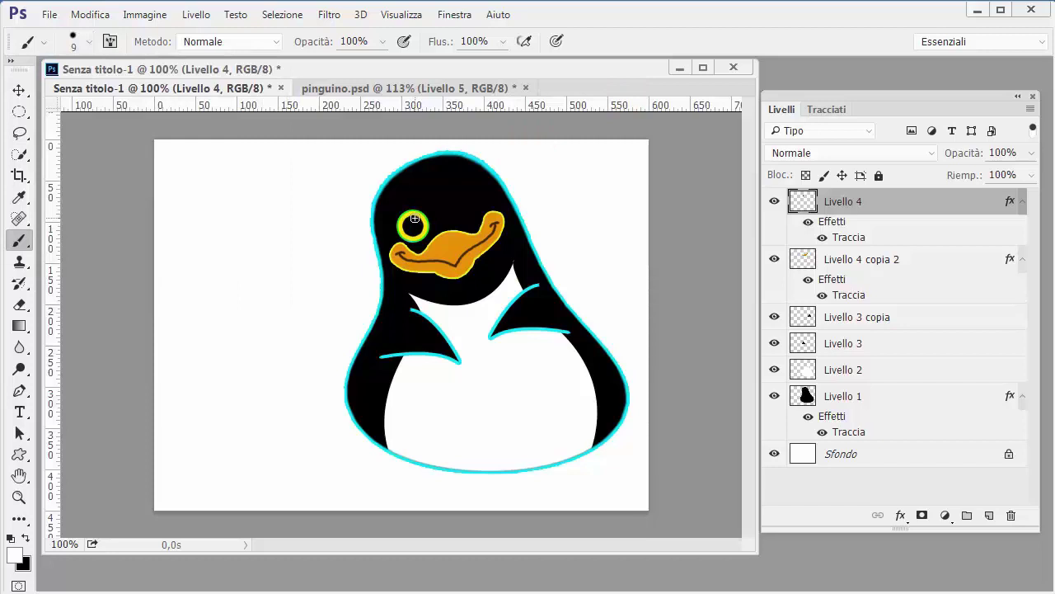
{"action": "scroll", "coordinate": [417, 218], "scroll_direction": "up", "scroll_amount": 4}
{"action": "scroll", "coordinate": [421, 202], "scroll_direction": "up", "scroll_amount": 1}
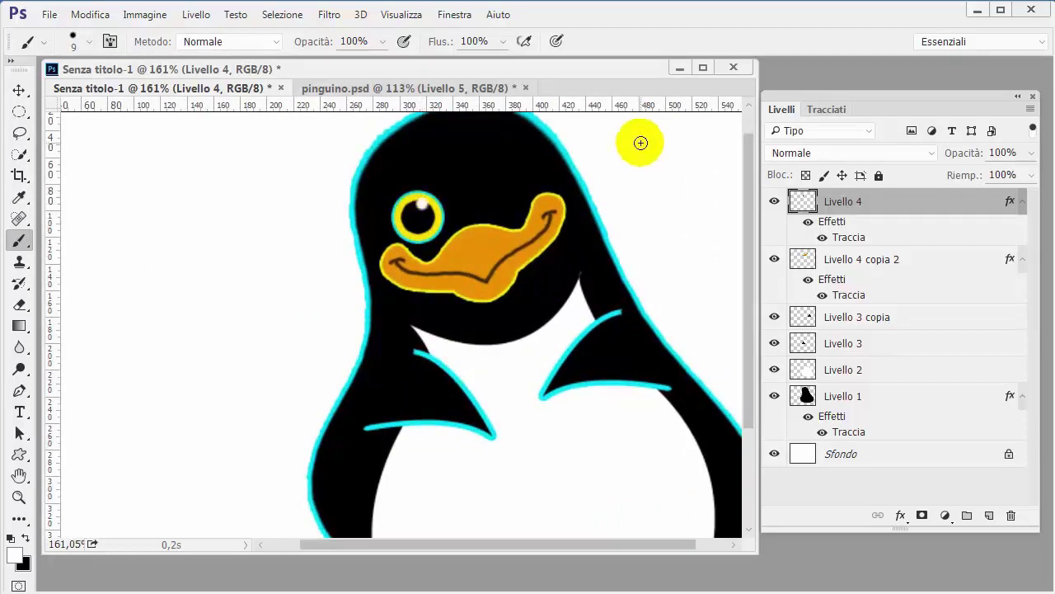
{"action": "scroll", "coordinate": [631, 145], "scroll_direction": "down", "scroll_amount": 4}
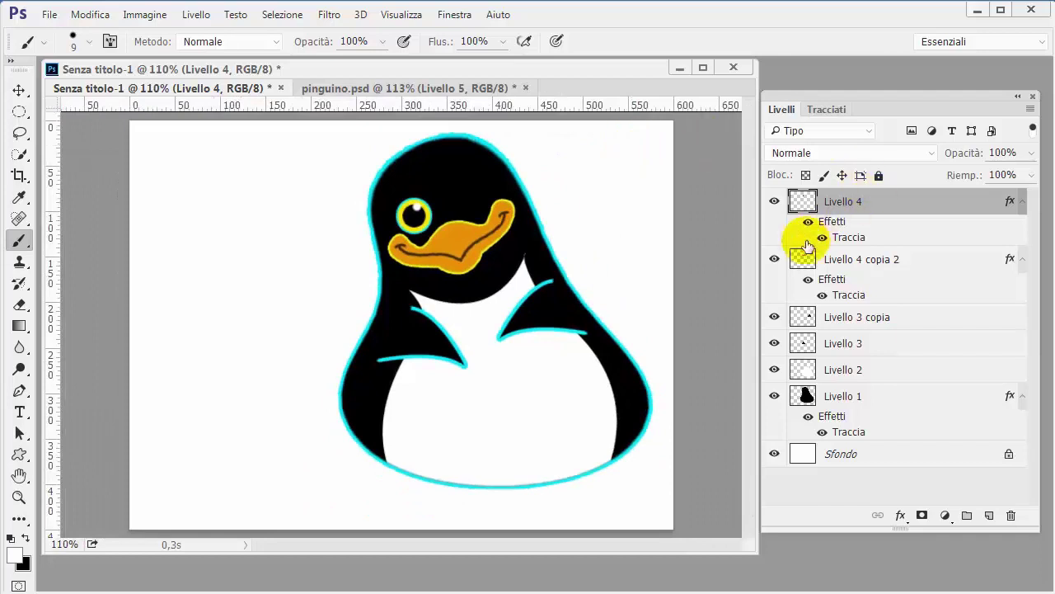
{"action": "left_click", "coordinate": [774, 203]}
{"action": "left_click", "coordinate": [774, 201]}
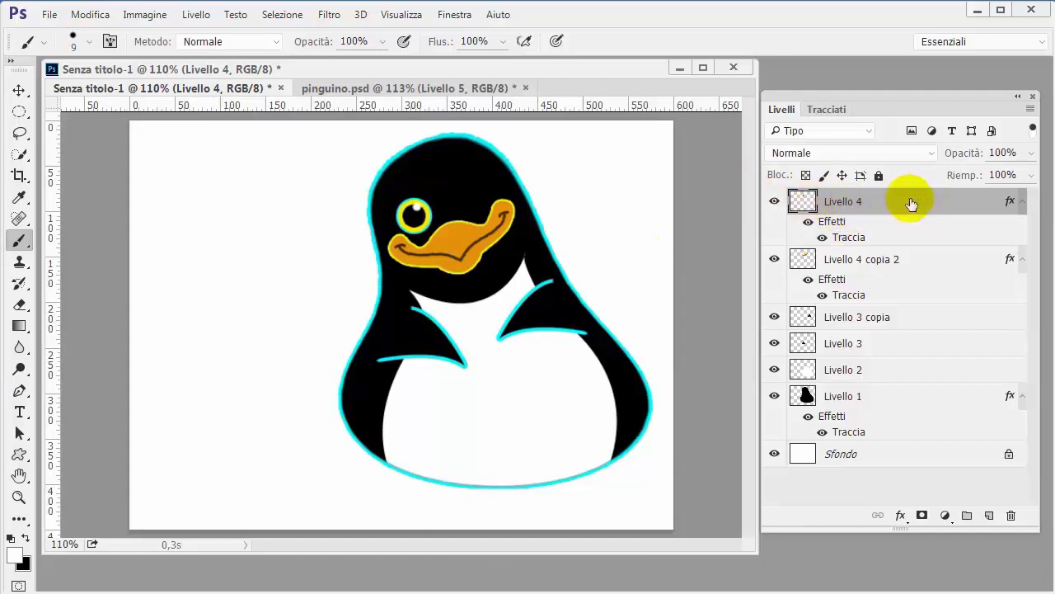
Duplicate the eye, move the copy up and right, and add empty layer Livello 5.
{"action": "left_click_drag", "start_coordinate": [897, 205], "coordinate": [990, 513]}
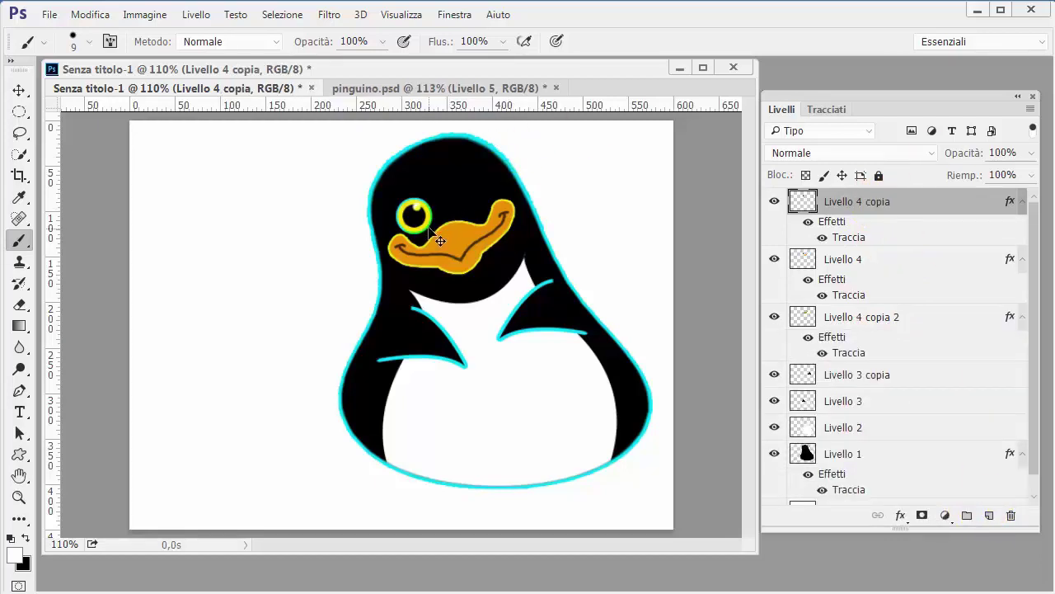
{"action": "left_click_drag", "start_coordinate": [420, 222], "coordinate": [476, 202]}
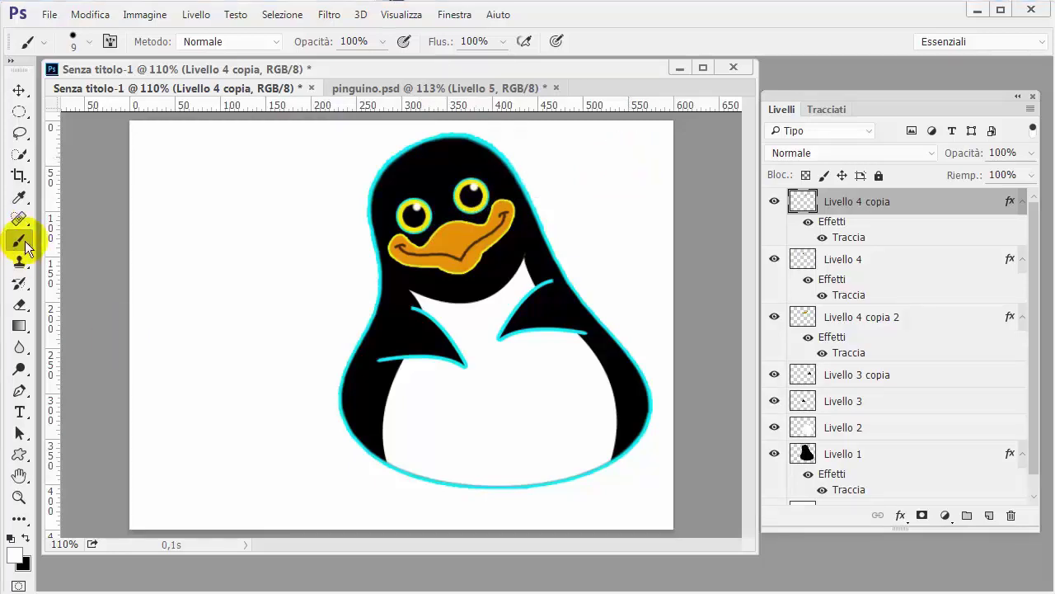
{"action": "left_click", "coordinate": [990, 515]}
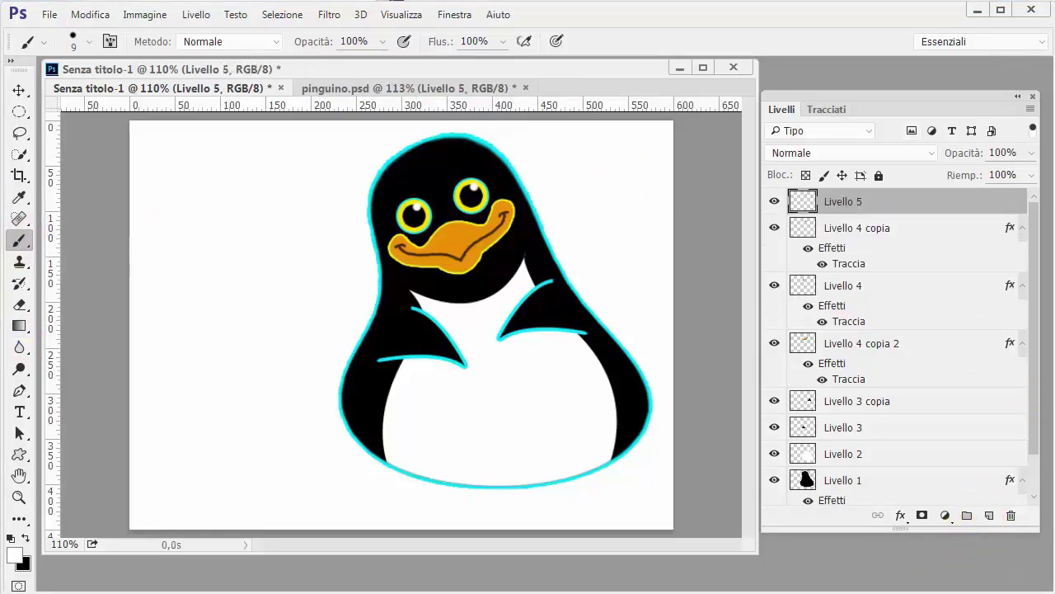
Switch to a 5 px hard brush tip for the white beak highlight and zoom the canvas out.
{"action": "left_click", "coordinate": [88, 41]}
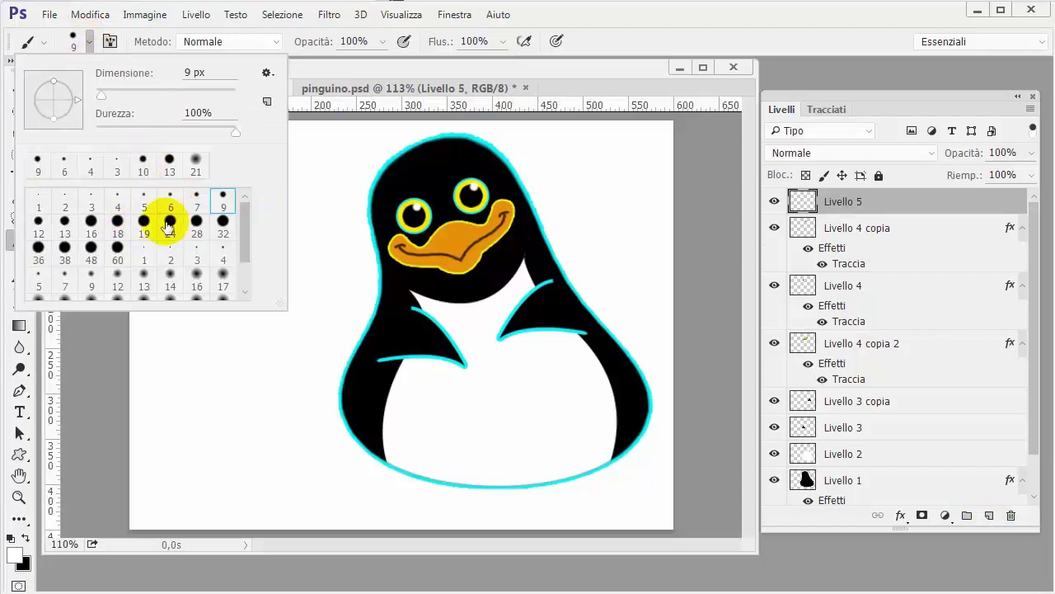
{"action": "left_click", "coordinate": [144, 200]}
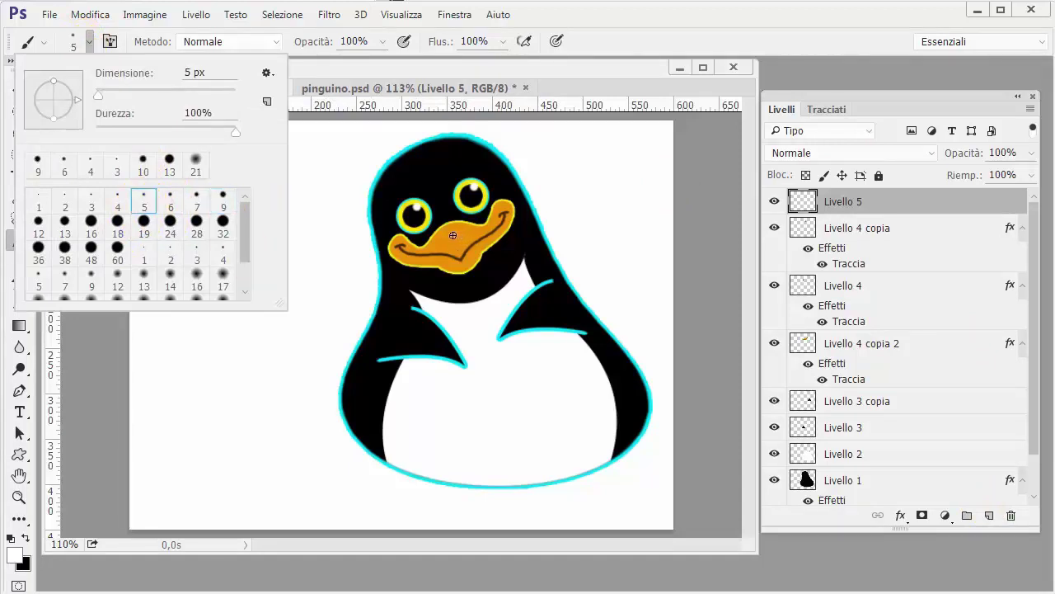
{"action": "left_click", "coordinate": [453, 235]}
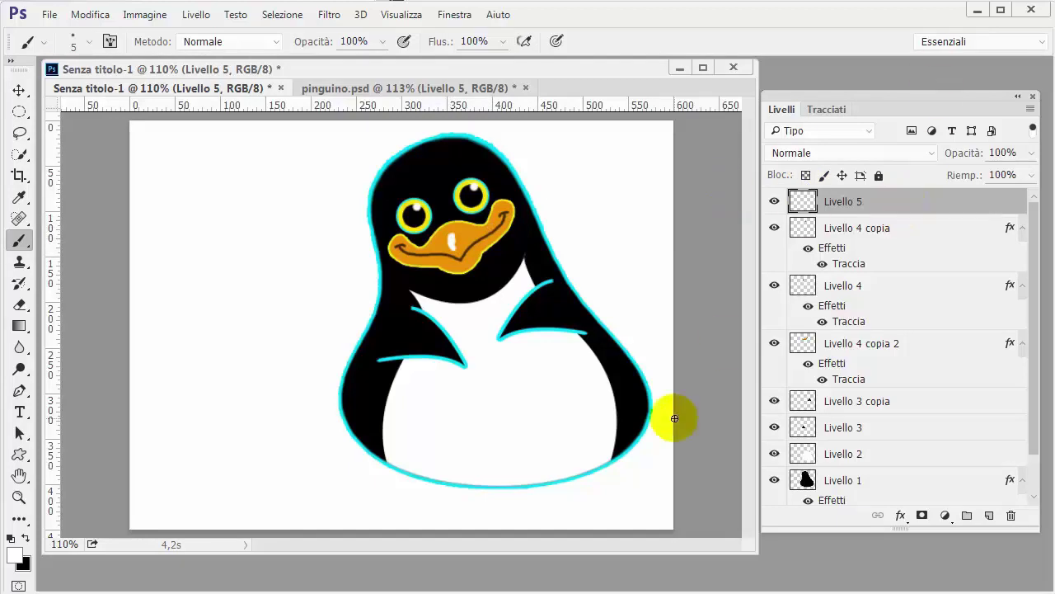
{"action": "key", "text": "ctrl+minus"}
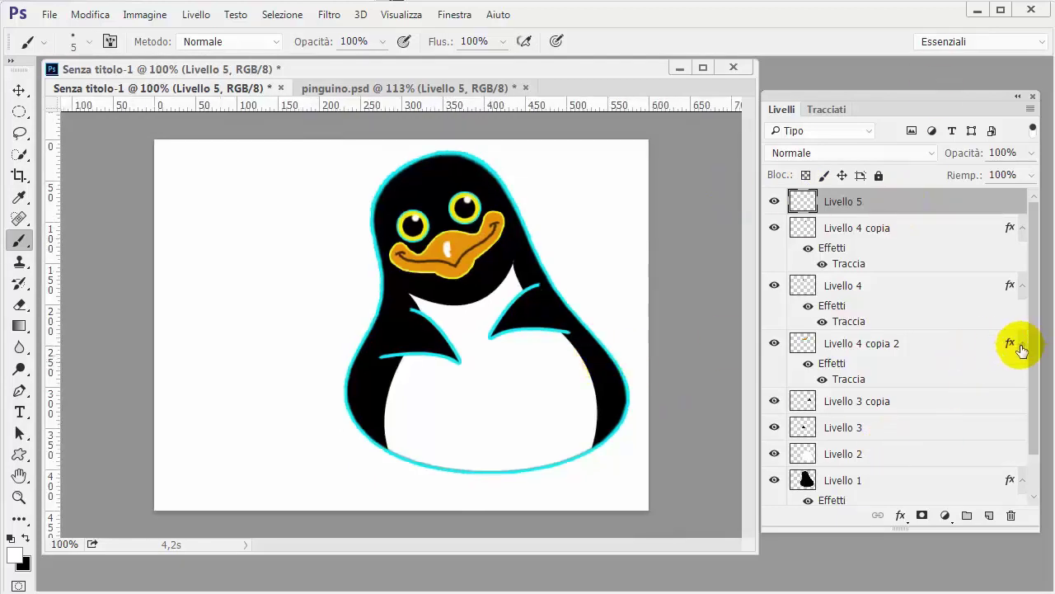
{"action": "scroll", "coordinate": [1022, 371], "scroll_direction": "down", "scroll_amount": 2}
Add an Ombra esterna drop shadow to body layer Livello 1 with Distanza 21 px.
{"action": "left_click", "coordinate": [774, 434]}
{"action": "left_click", "coordinate": [774, 434]}
{"action": "left_click", "coordinate": [871, 436]}
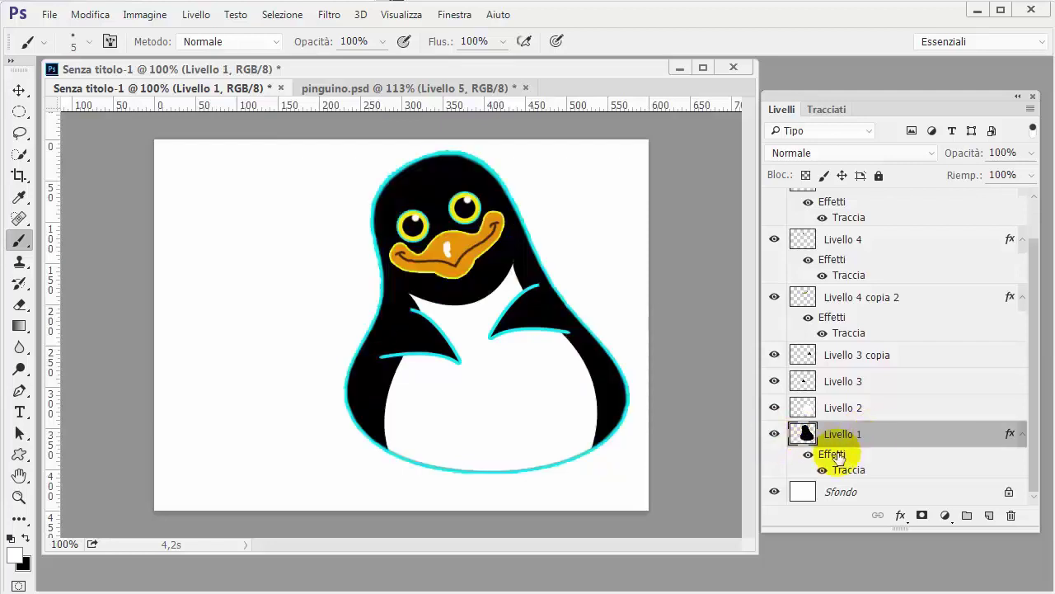
{"action": "double_click", "coordinate": [884, 442]}
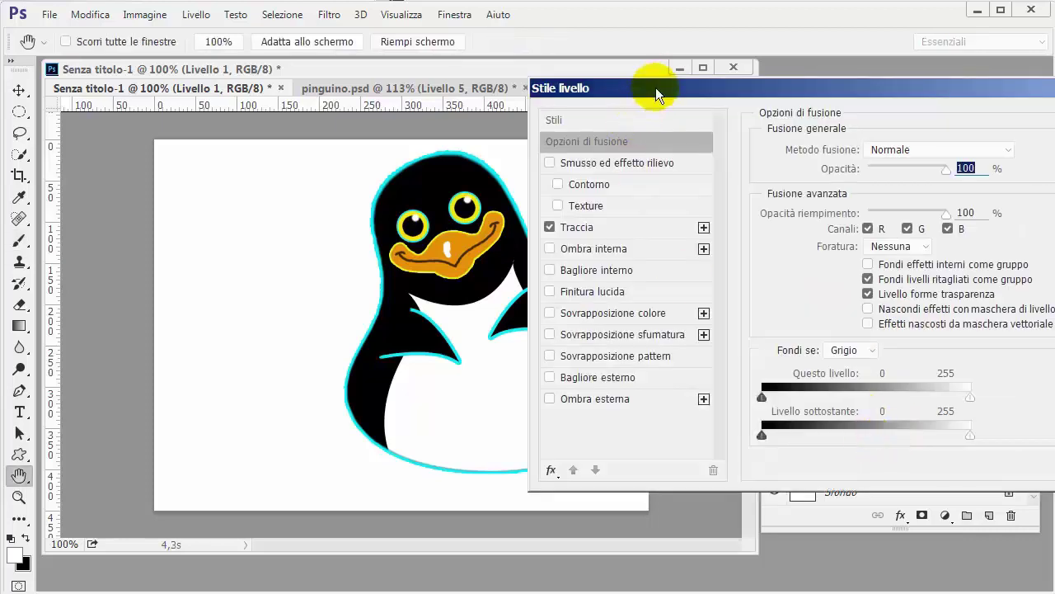
{"action": "left_click_drag", "start_coordinate": [640, 86], "coordinate": [631, 47]}
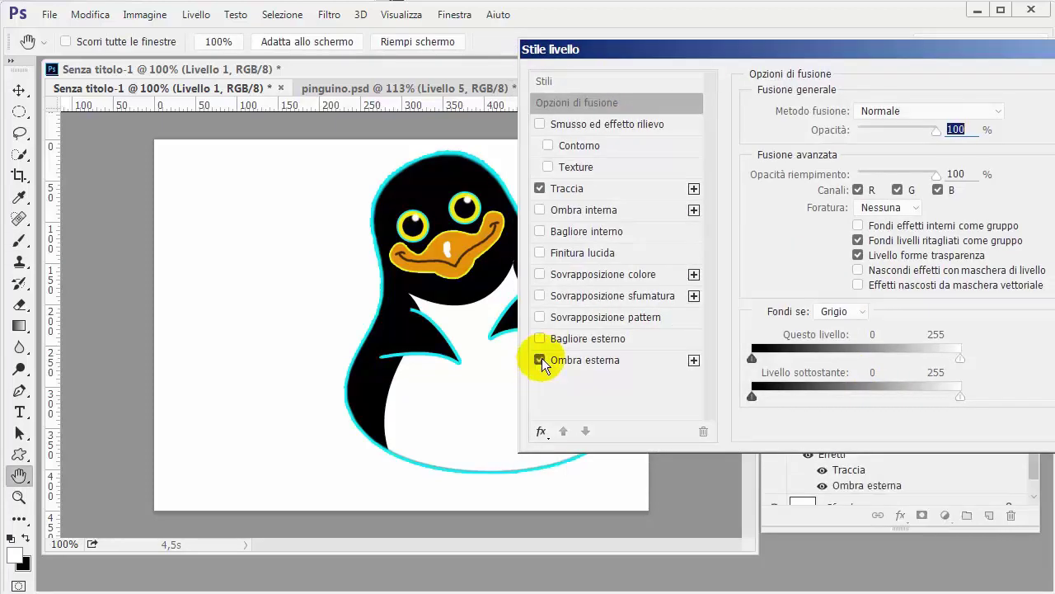
{"action": "left_click", "coordinate": [587, 360]}
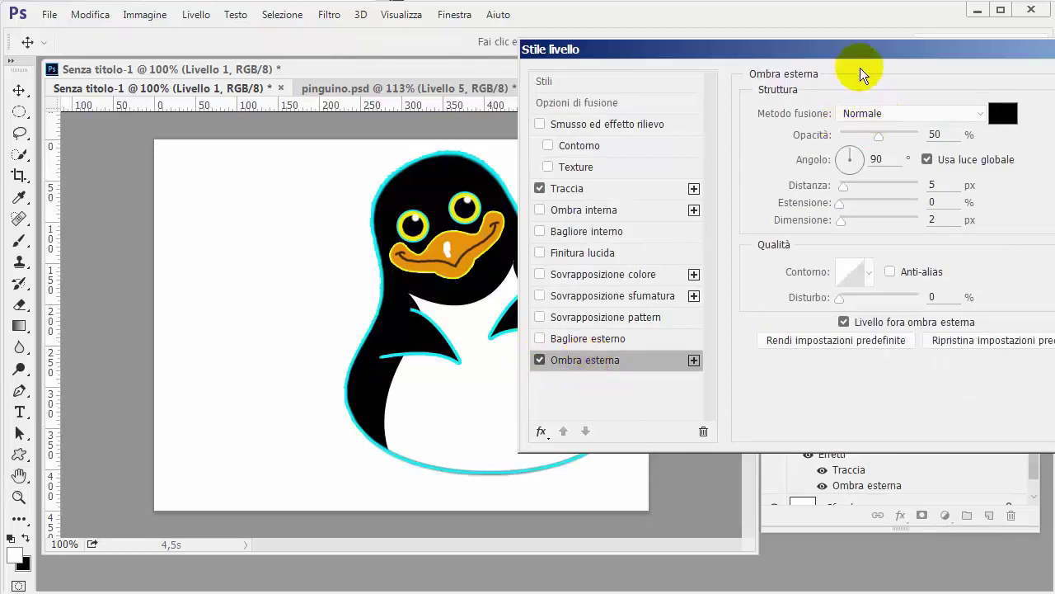
{"action": "left_click_drag", "start_coordinate": [859, 55], "coordinate": [835, 40]}
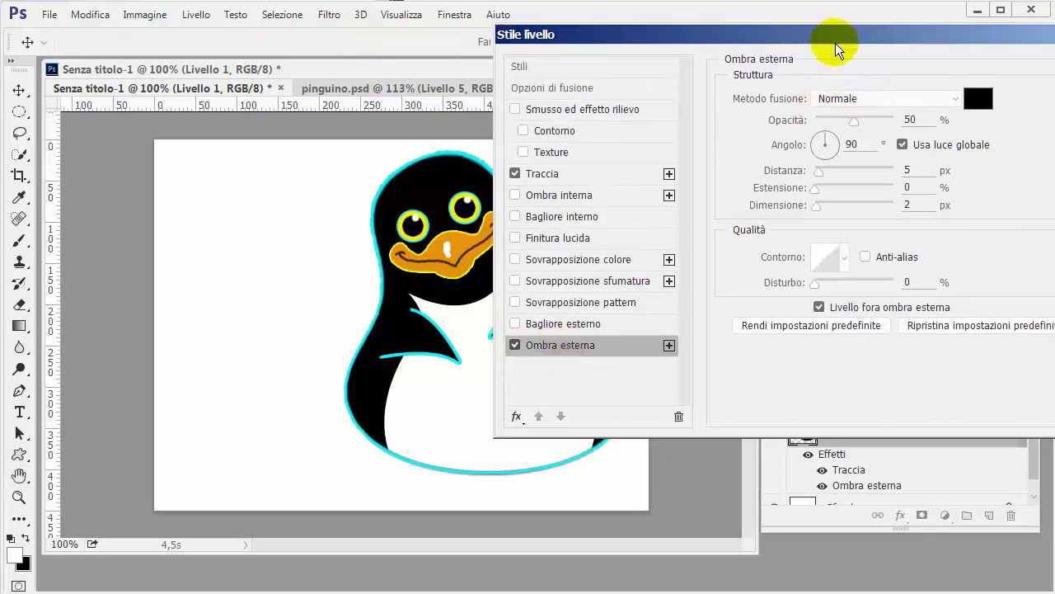
{"action": "left_click_drag", "start_coordinate": [833, 42], "coordinate": [690, 27]}
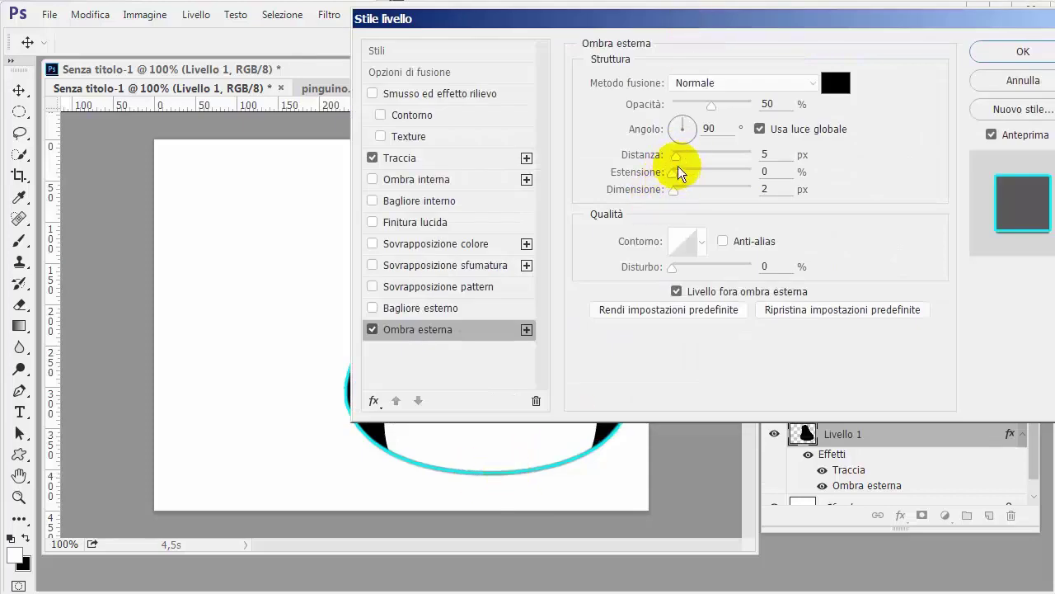
{"action": "left_click_drag", "start_coordinate": [674, 155], "coordinate": [689, 156]}
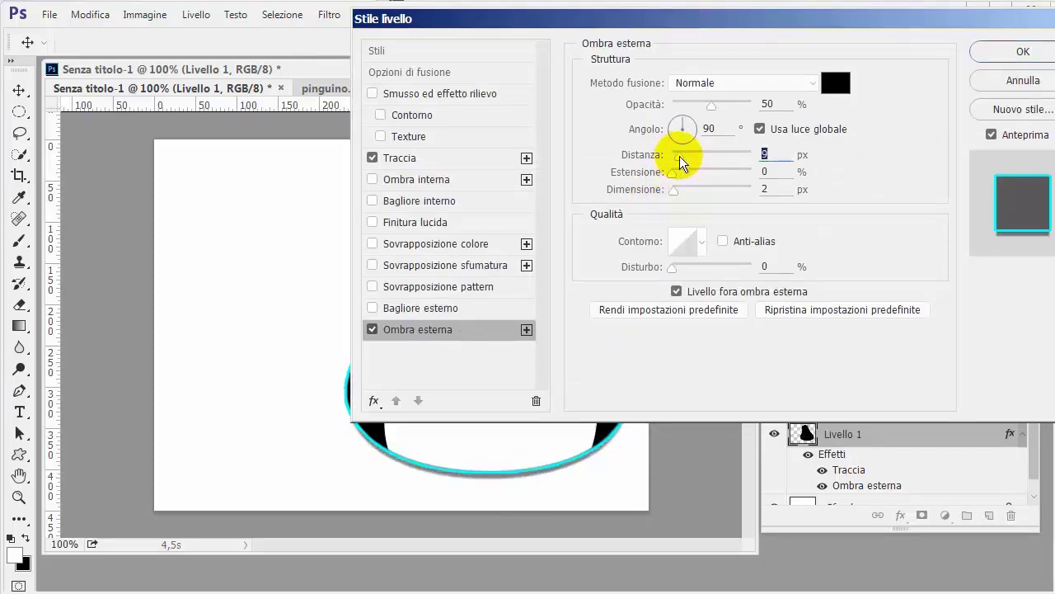
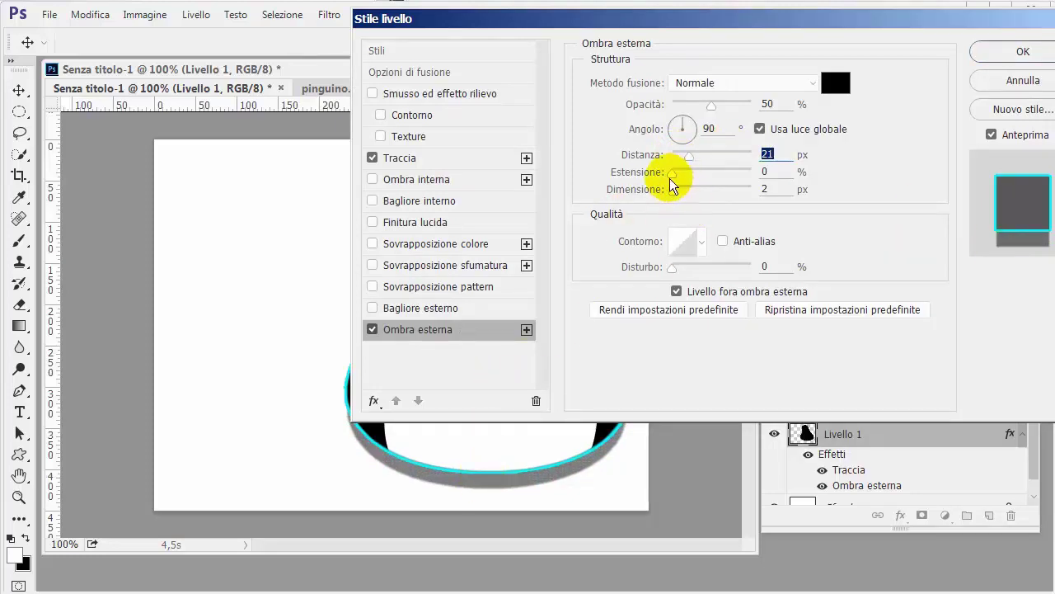
Set the drop shadow size to 18 px and distance to 22 px, then apply it.
{"action": "left_click_drag", "start_coordinate": [672, 192], "coordinate": [683, 192]}
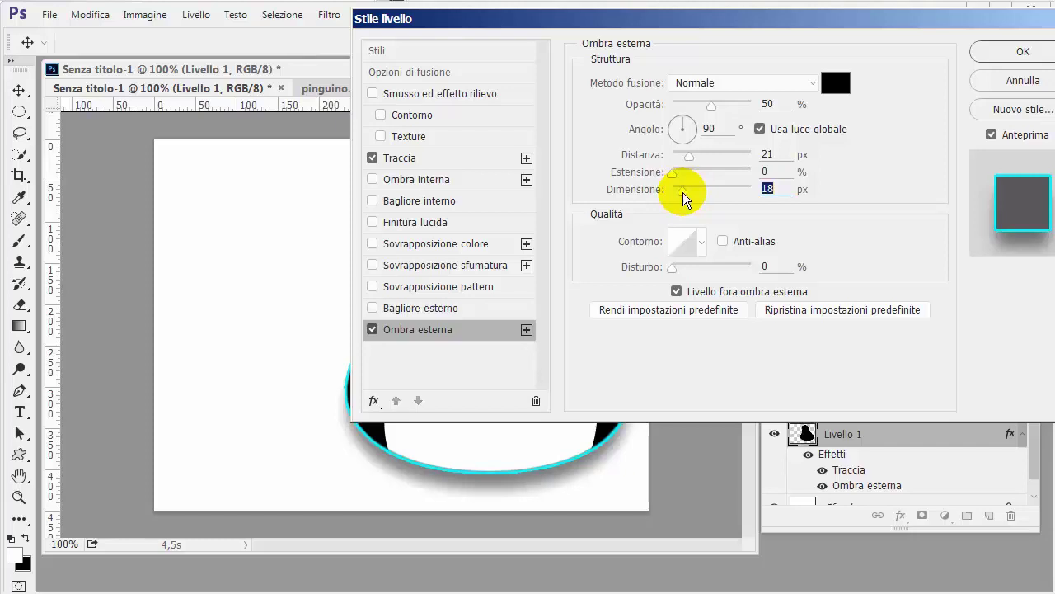
{"action": "left_click", "coordinate": [689, 157]}
{"action": "key", "text": "Up"}
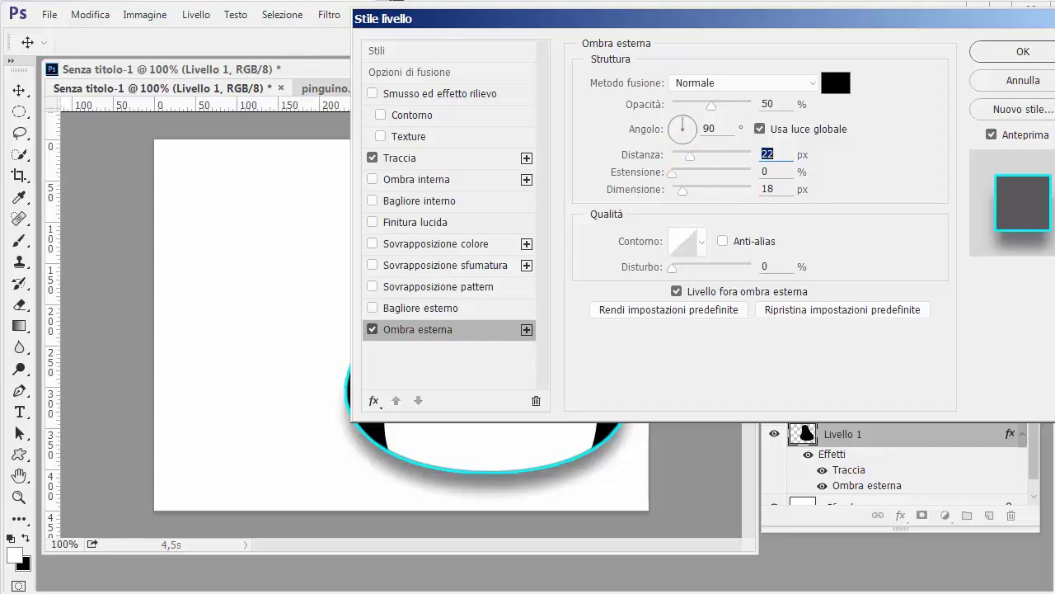
{"action": "left_click", "coordinate": [988, 54]}
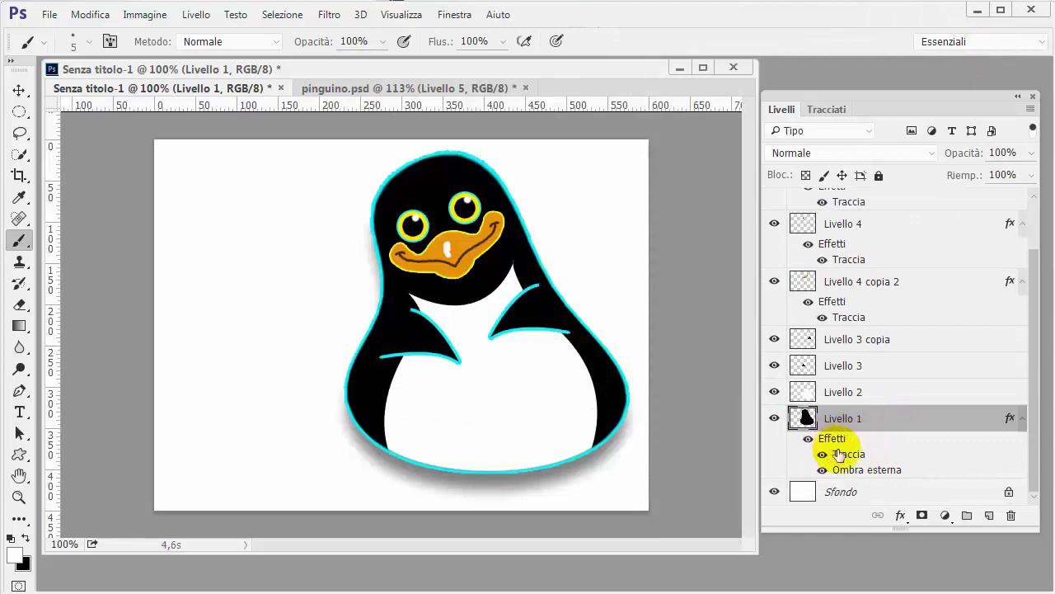
Split Livello 1's stroke and drop shadow effects into their own layers.
{"action": "left_click", "coordinate": [206, 18]}
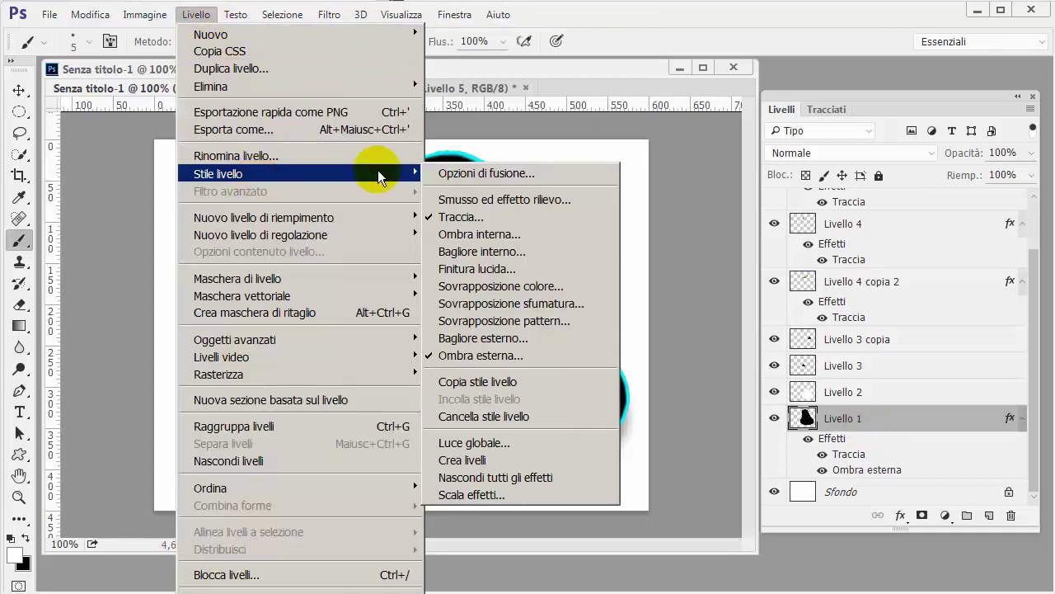
{"action": "left_click", "coordinate": [549, 460]}
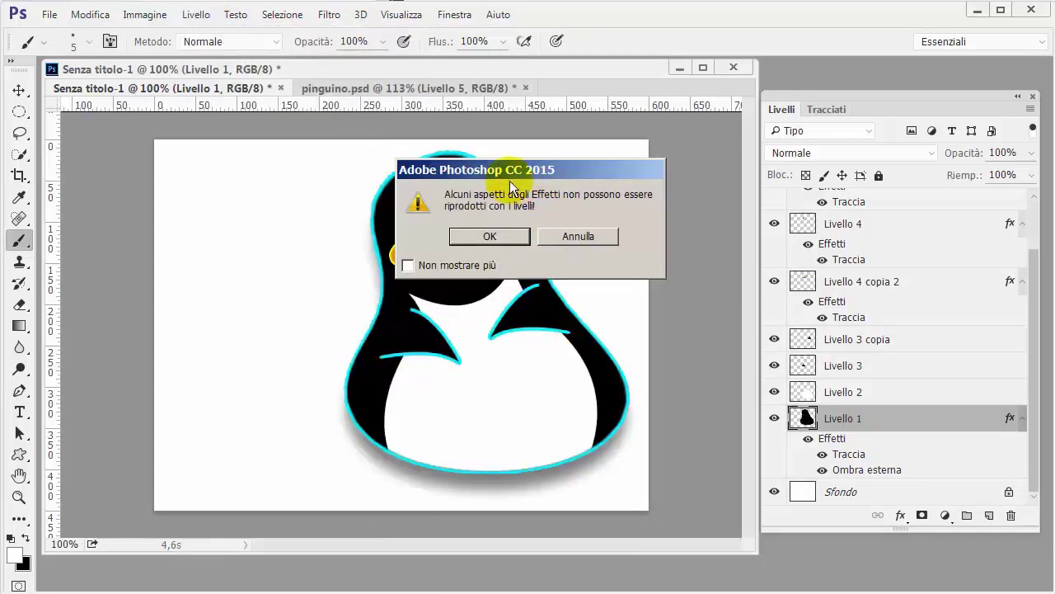
{"action": "left_click", "coordinate": [497, 237]}
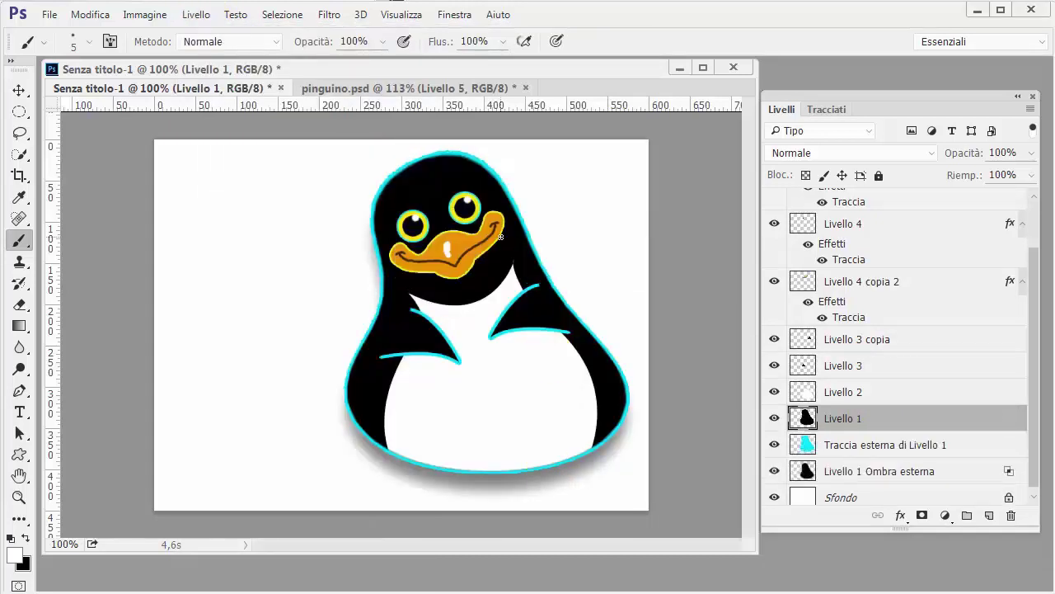
Toggle Livello 1's visibility to check the stroke, then select the Livello 1 Ombra esterna layer.
{"action": "left_click", "coordinate": [775, 446]}
{"action": "left_click", "coordinate": [775, 446]}
{"action": "left_click", "coordinate": [775, 418]}
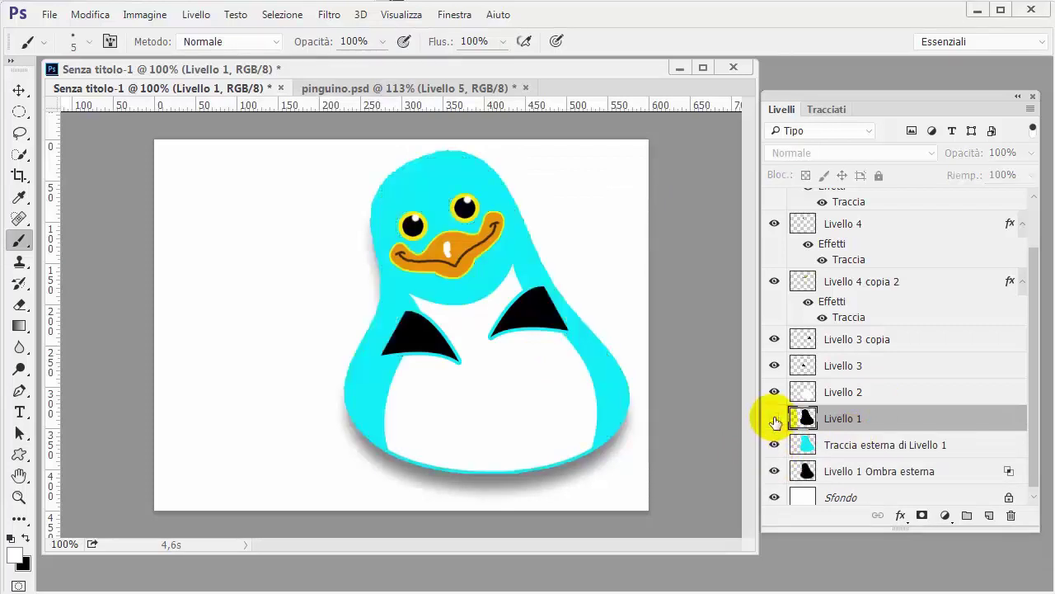
{"action": "left_click", "coordinate": [774, 418]}
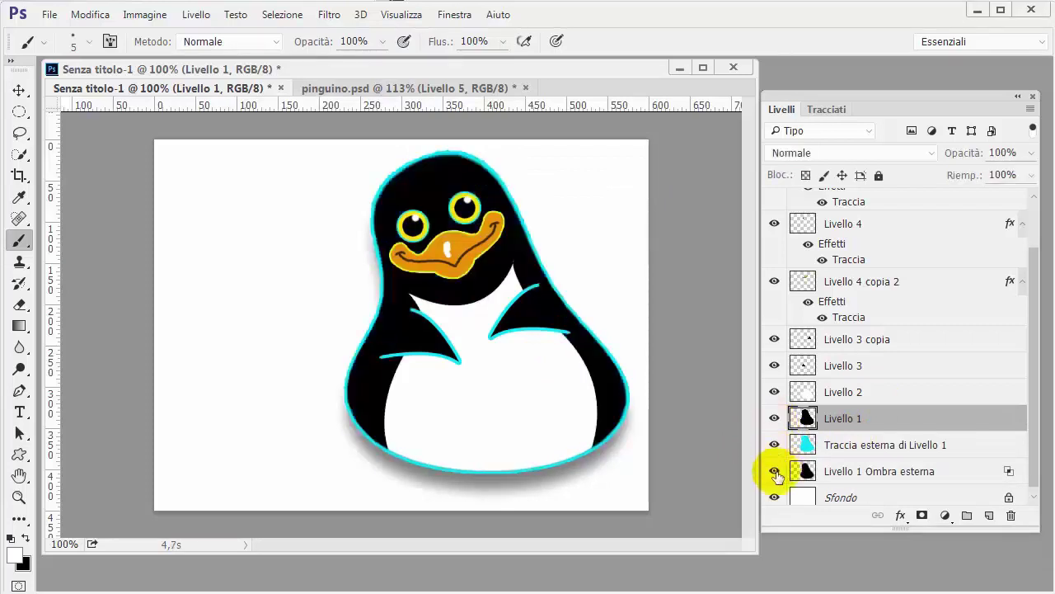
{"action": "left_click", "coordinate": [874, 472]}
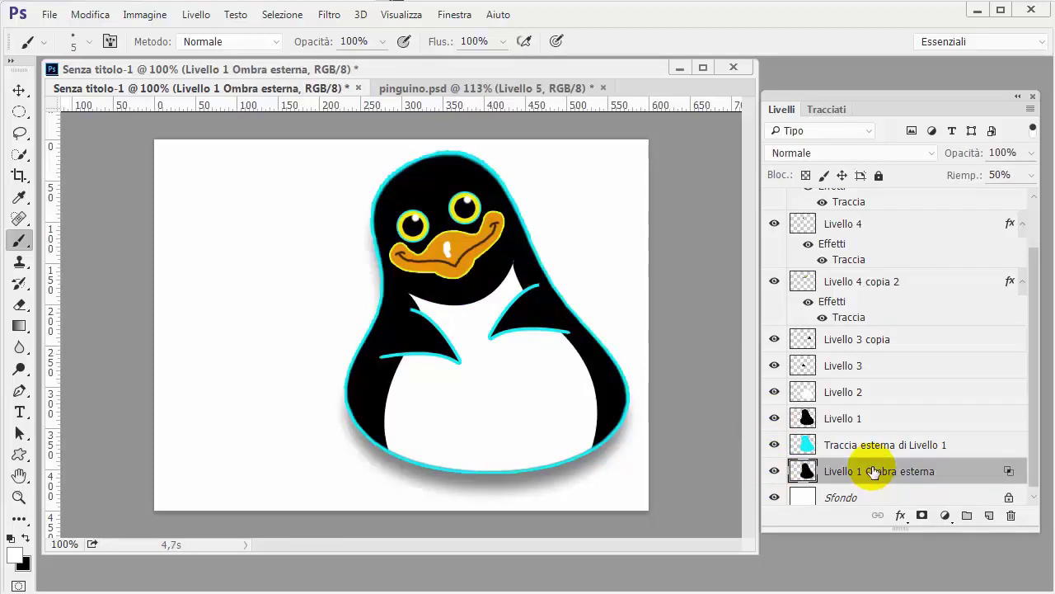
Squash the Livello 1 Ombra esterna shadow flat and narrow it to 83.33% width.
{"action": "key", "text": "ctrl+t"}
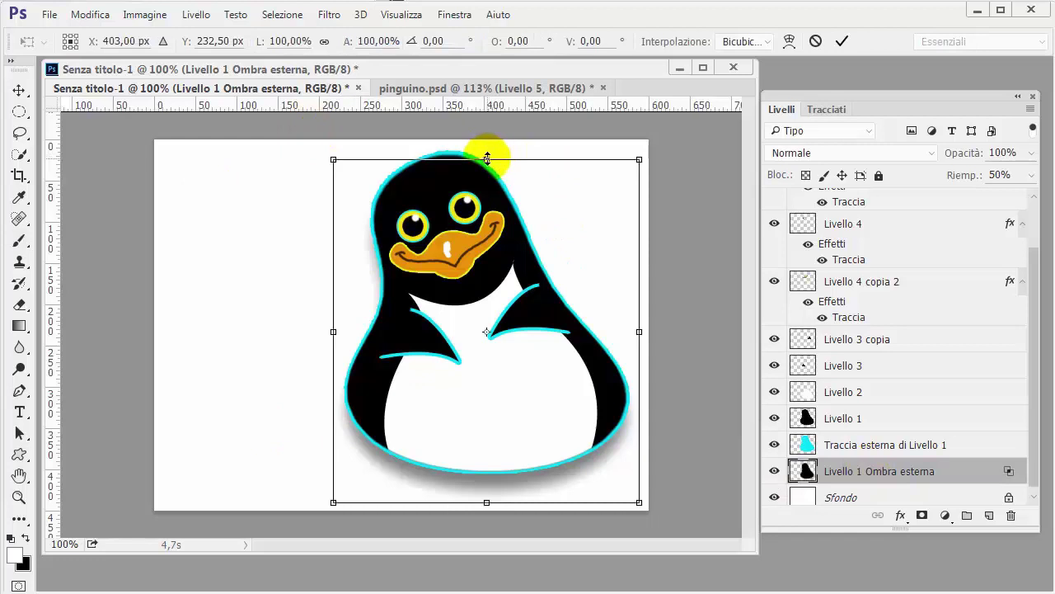
{"action": "left_click_drag", "start_coordinate": [487, 158], "coordinate": [487, 336]}
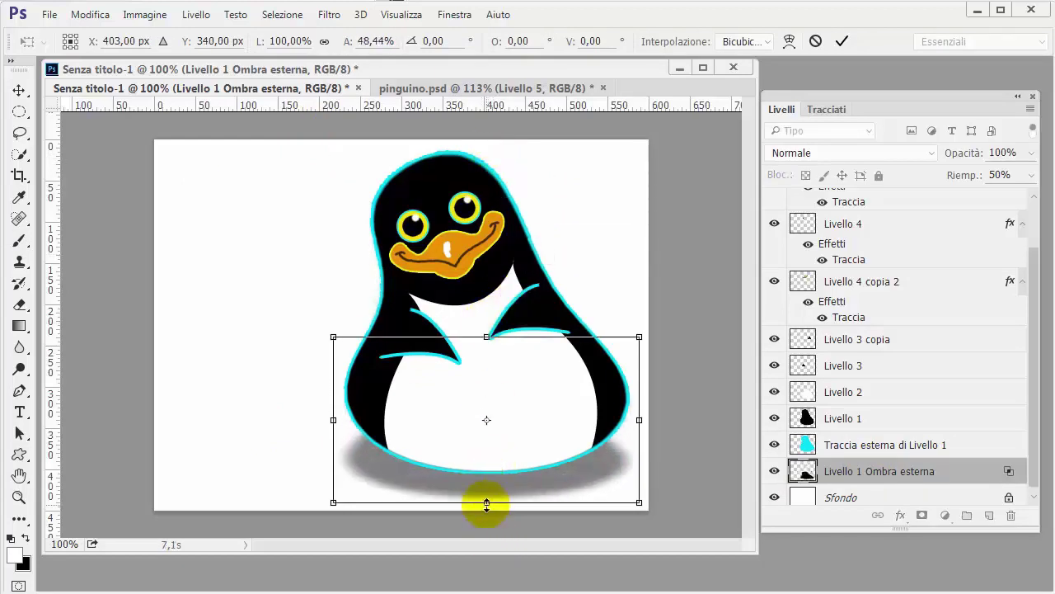
{"action": "left_click_drag", "start_coordinate": [486, 502], "coordinate": [486, 494]}
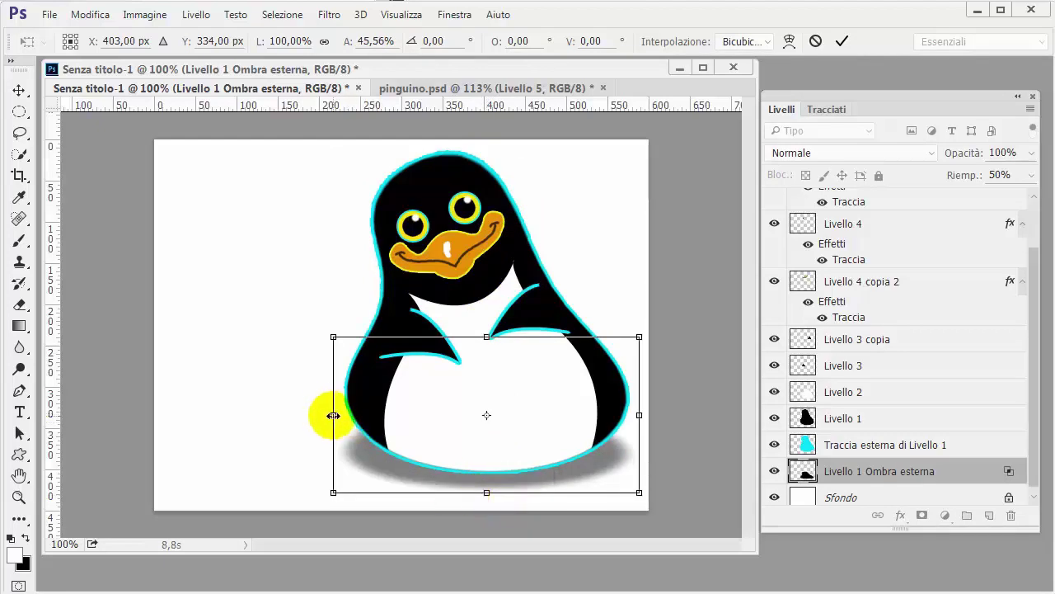
{"action": "mouse_move", "coordinate": [333, 415]}
{"action": "left_mouse_down"}
{"action": "mouse_move", "coordinate": [367, 414]}
{"action": "mouse_move", "coordinate": [358, 414]}
{"action": "left_mouse_up"}
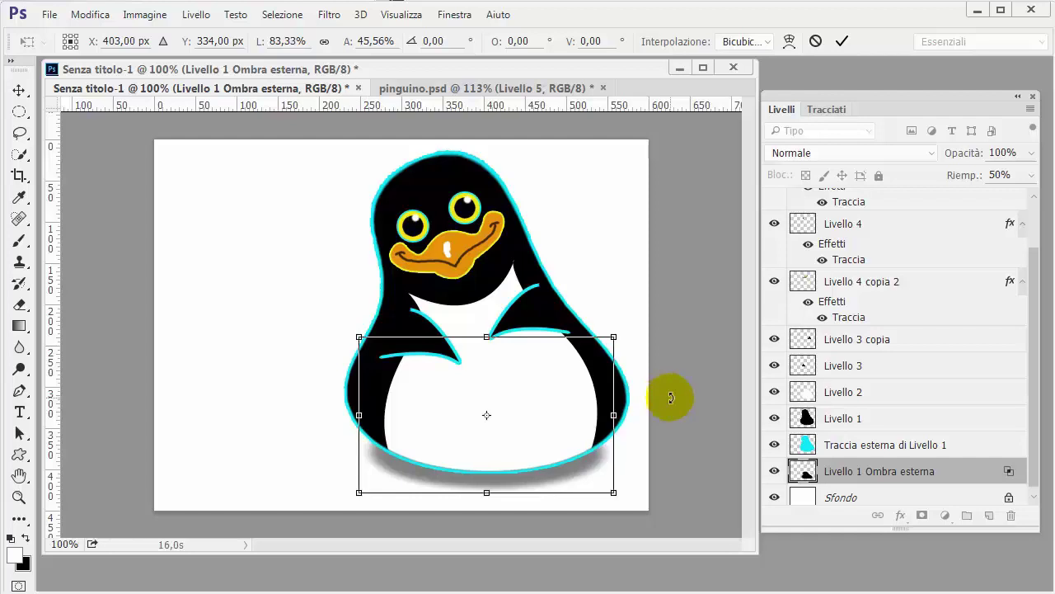
{"action": "key", "text": "Return"}
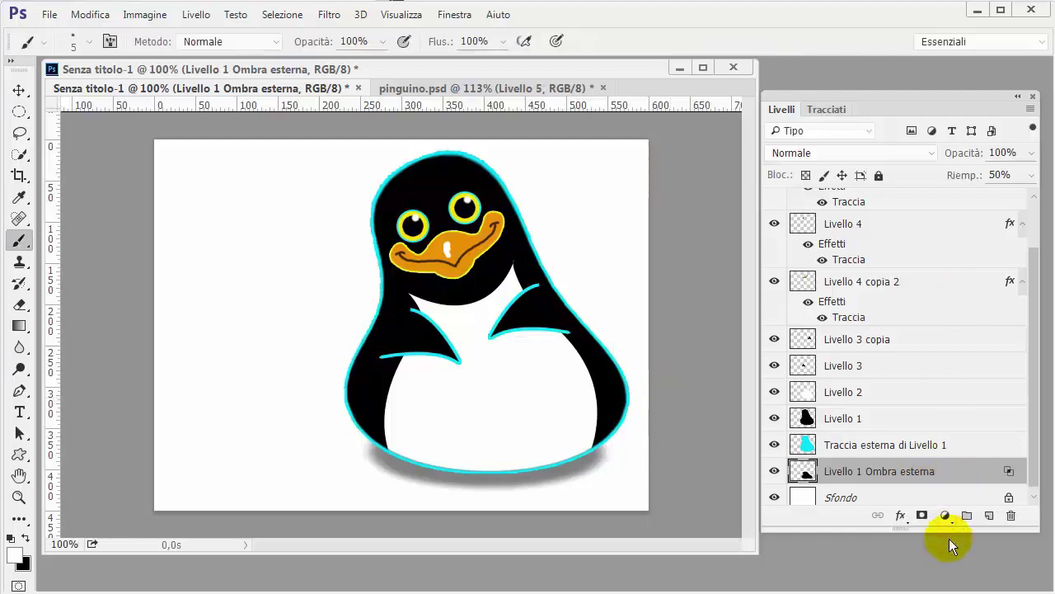
Add a new empty layer above the shadow layer.
{"action": "scroll", "coordinate": [1035, 437], "scroll_direction": "down", "scroll_amount": 1}
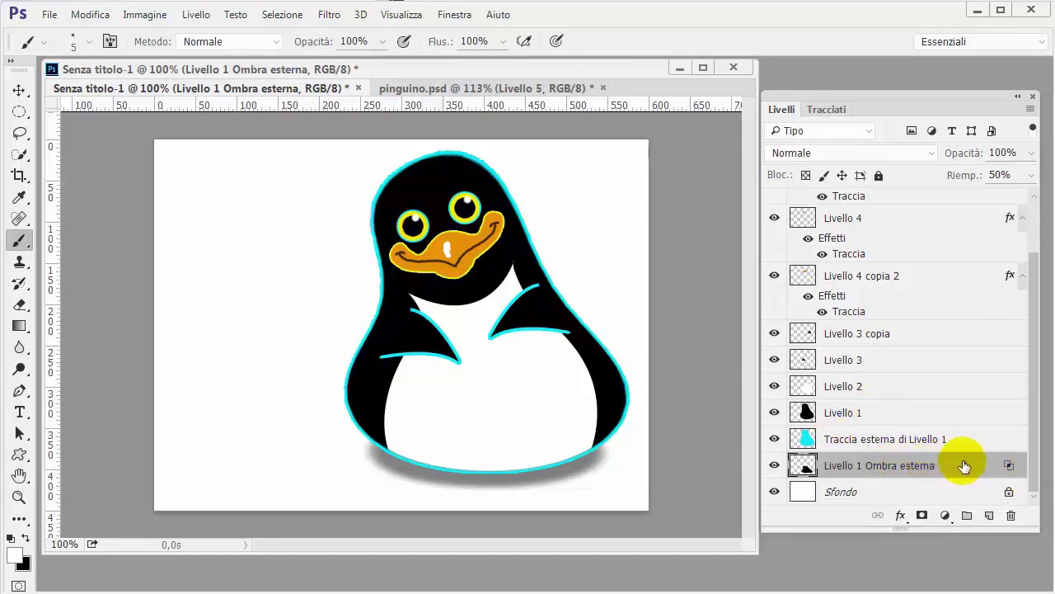
{"action": "left_click_drag", "start_coordinate": [956, 466], "coordinate": [987, 518]}
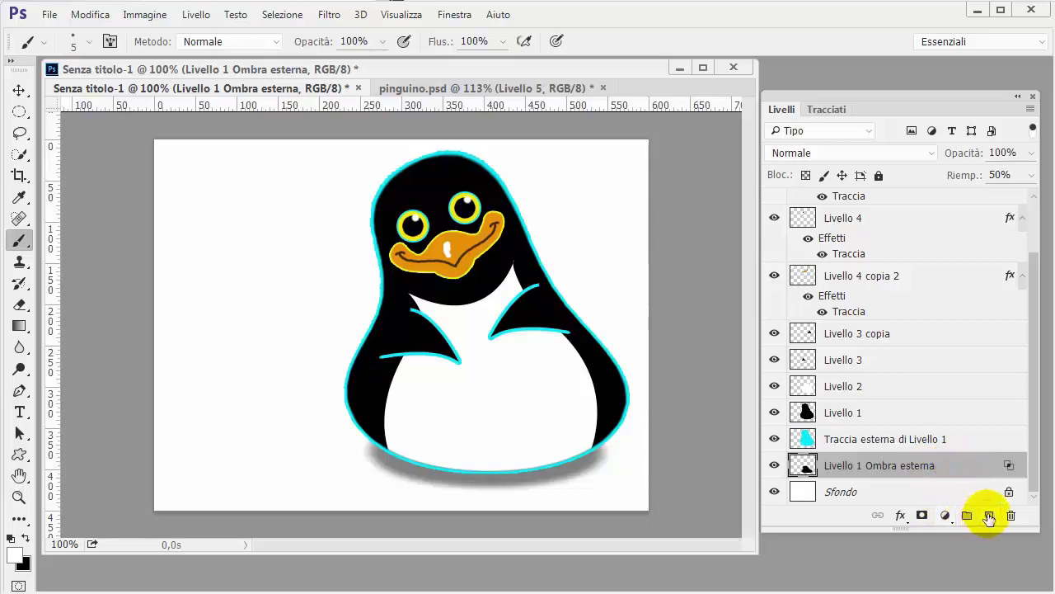
{"action": "left_click", "coordinate": [990, 517]}
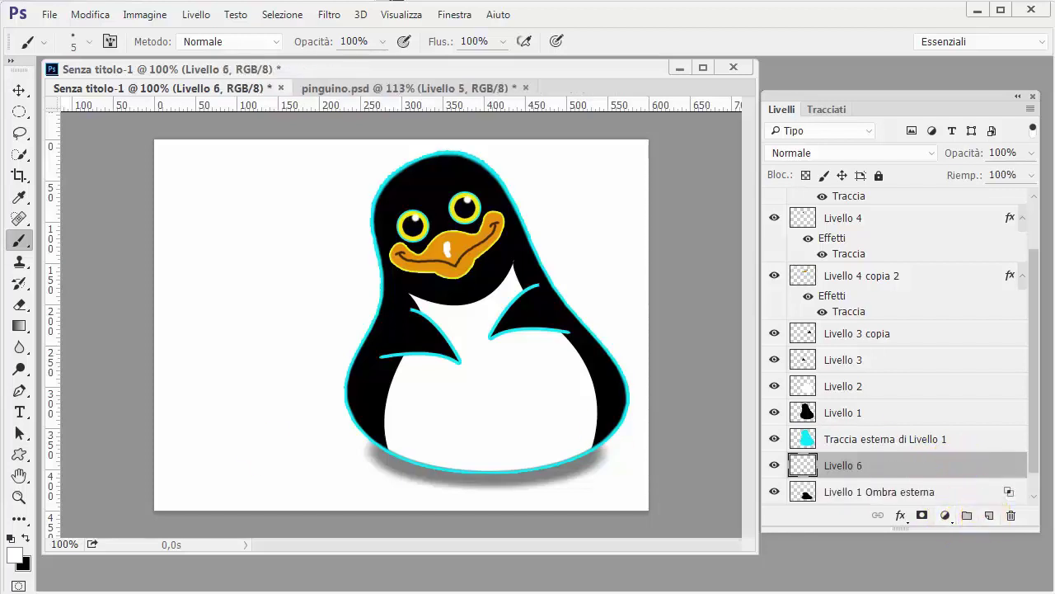
Draw a closed Pen path outlining a toed foot at the penguin's lower left.
{"action": "left_click", "coordinate": [18, 394]}
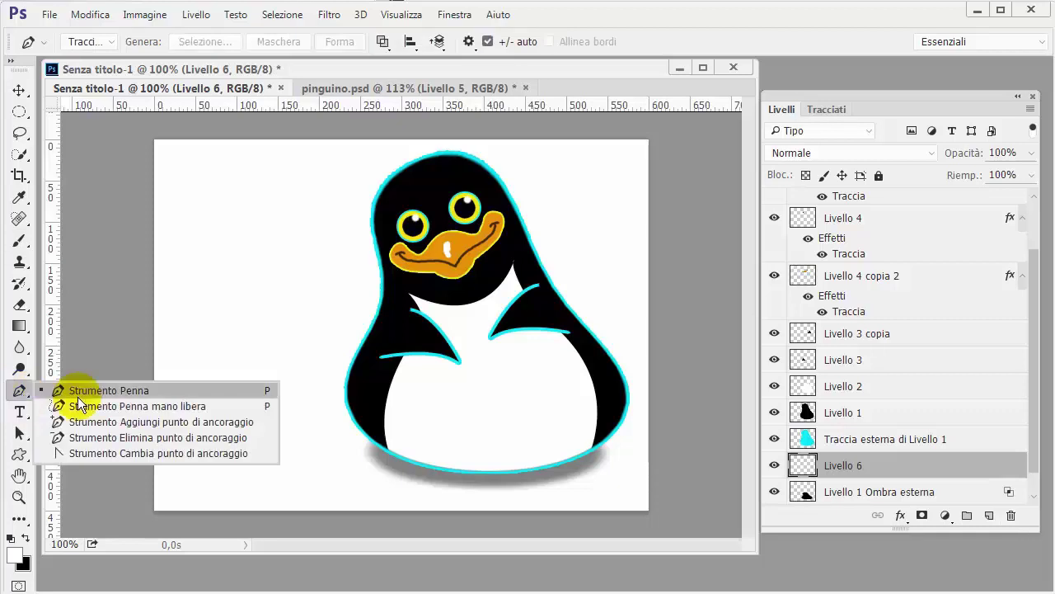
{"action": "left_click", "coordinate": [123, 388]}
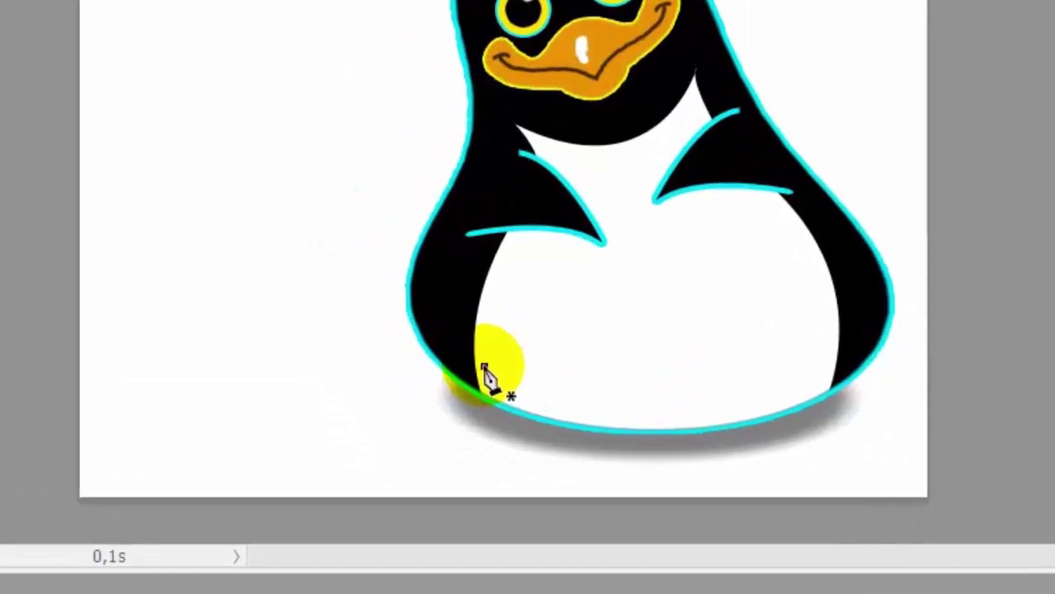
{"action": "left_click", "coordinate": [484, 365]}
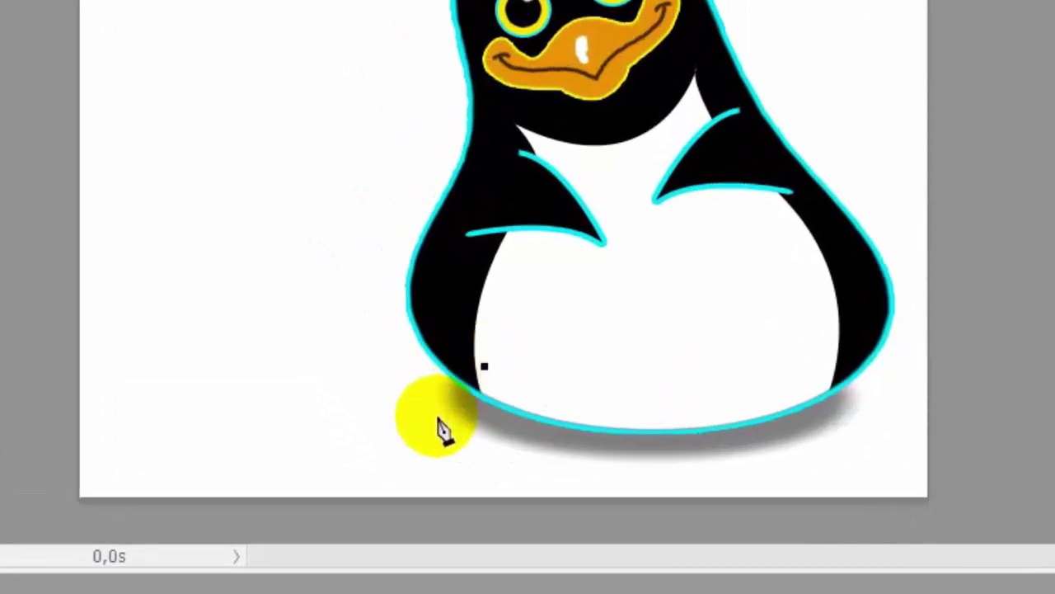
{"action": "left_click", "coordinate": [437, 415]}
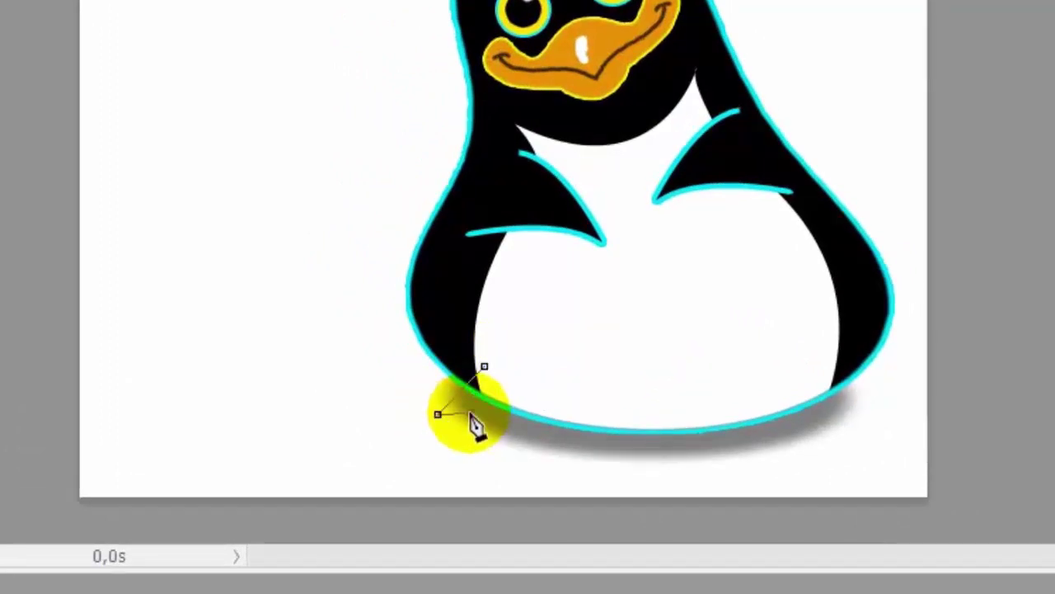
{"action": "left_click", "coordinate": [449, 445]}
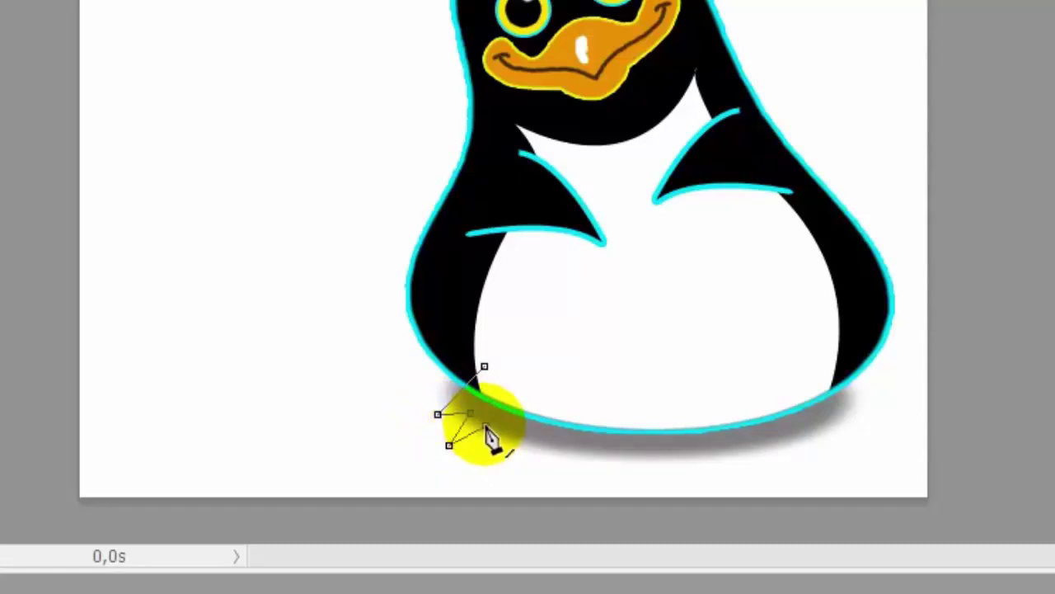
{"action": "left_click", "coordinate": [486, 426]}
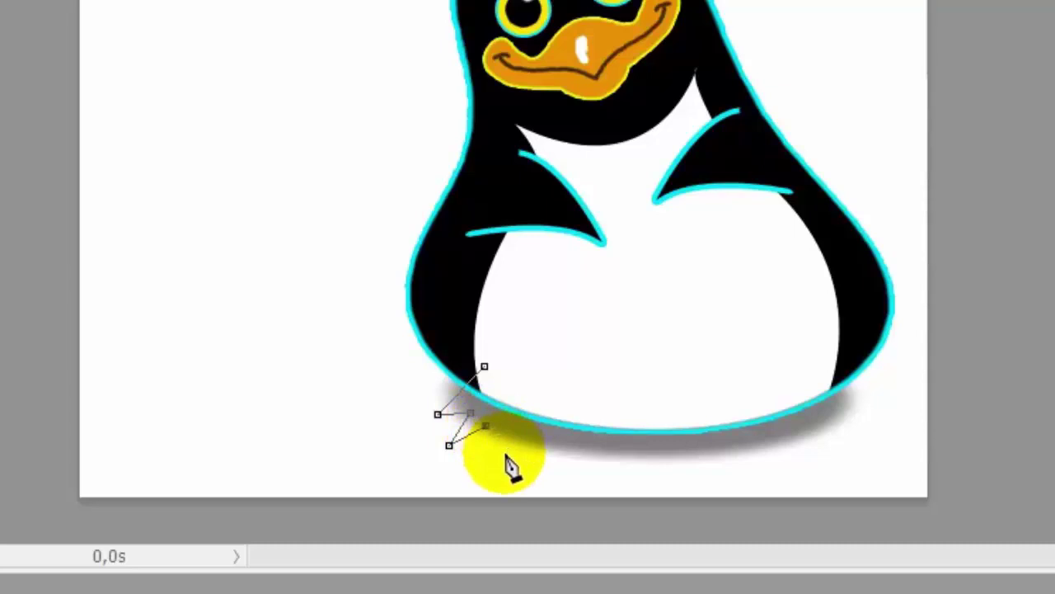
{"action": "left_click", "coordinate": [506, 454]}
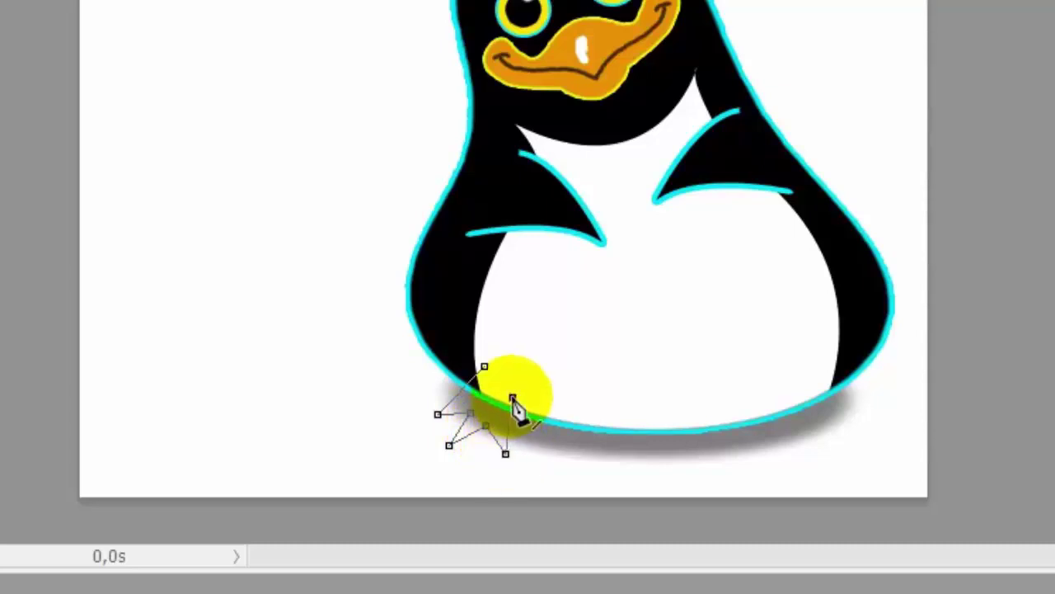
{"action": "left_click", "coordinate": [512, 398]}
{"action": "left_click", "coordinate": [483, 369]}
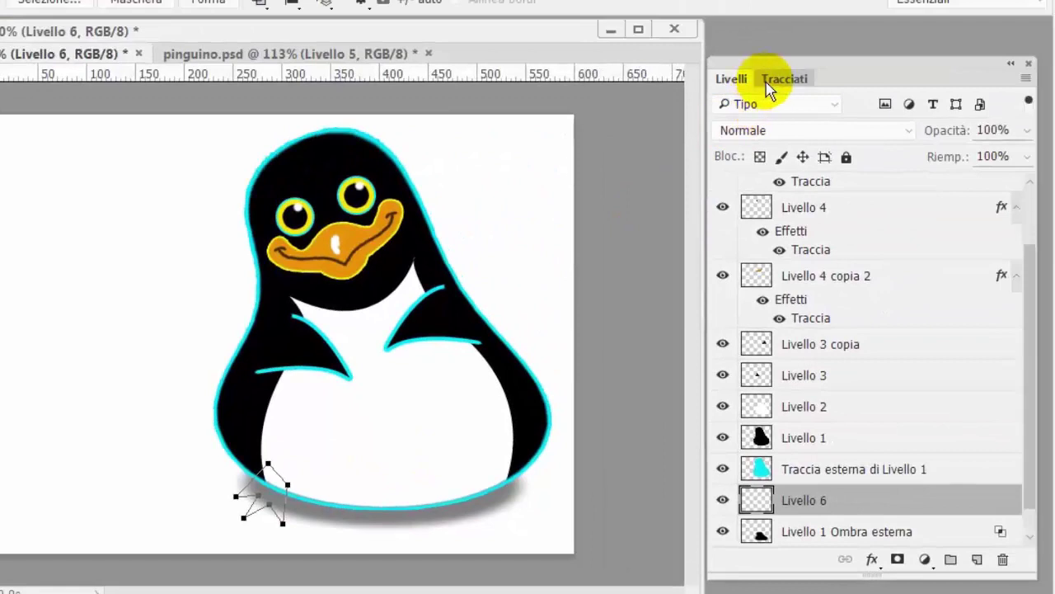
{"action": "left_click", "coordinate": [779, 80]}
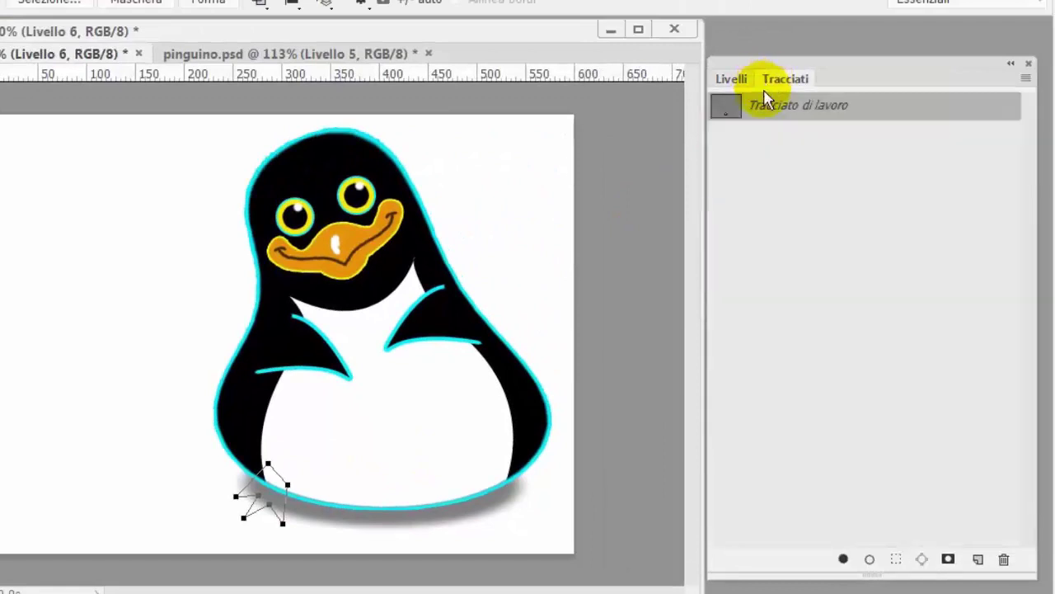
Fill the foot selection with the beak's orange (#e39205) and deselect.
{"action": "left_click", "coordinate": [894, 560]}
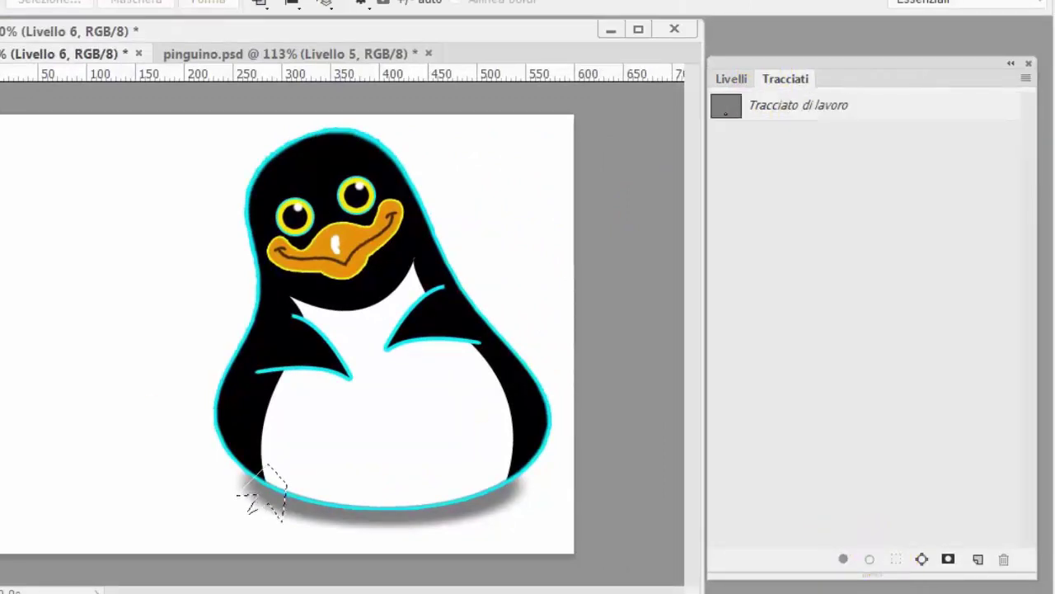
{"action": "left_click", "coordinate": [5, 305]}
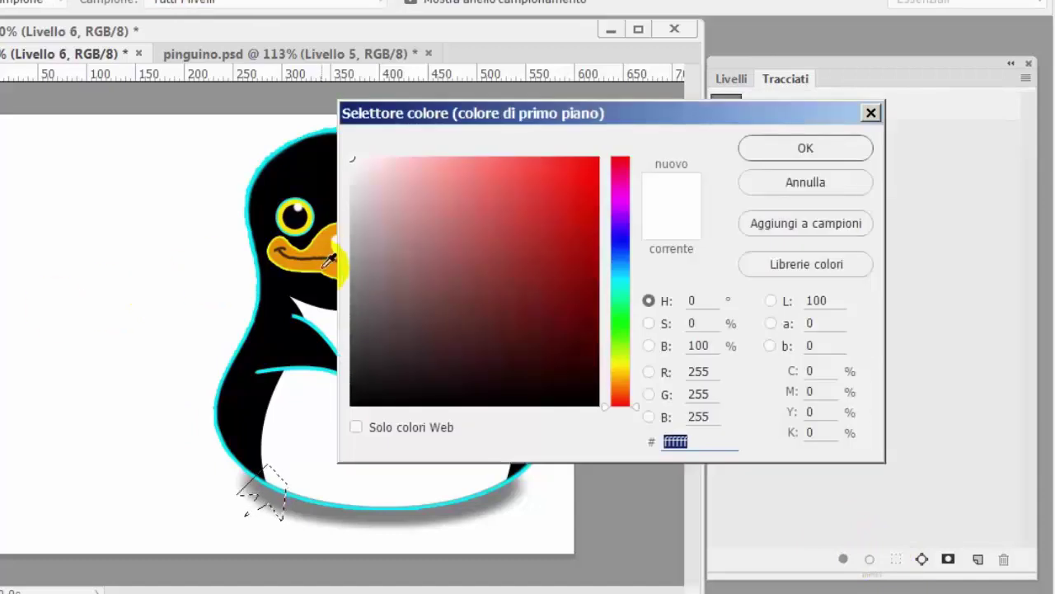
{"action": "left_click", "coordinate": [328, 238]}
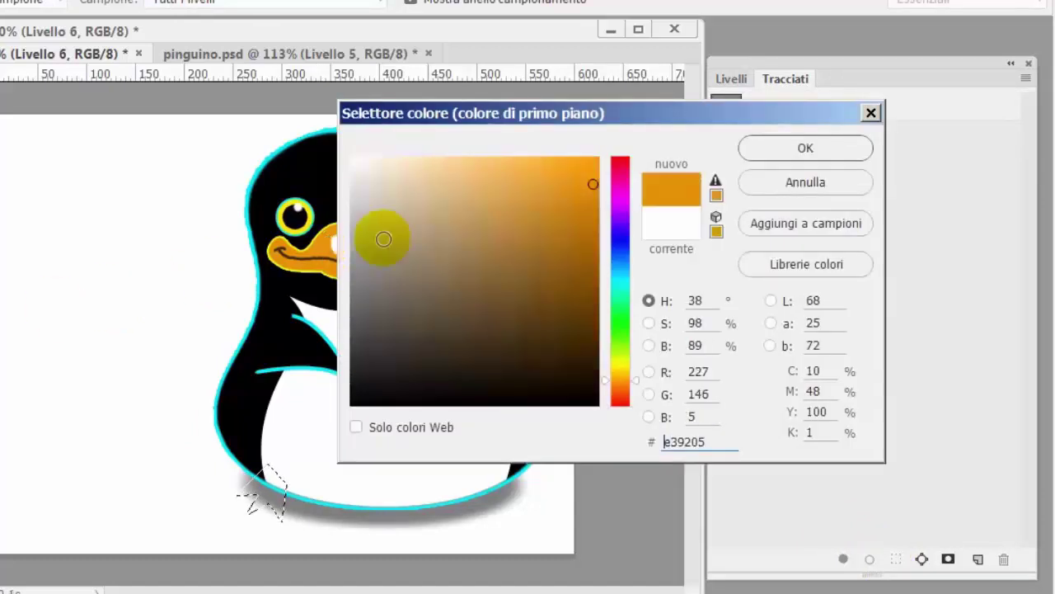
{"action": "left_click", "coordinate": [796, 152]}
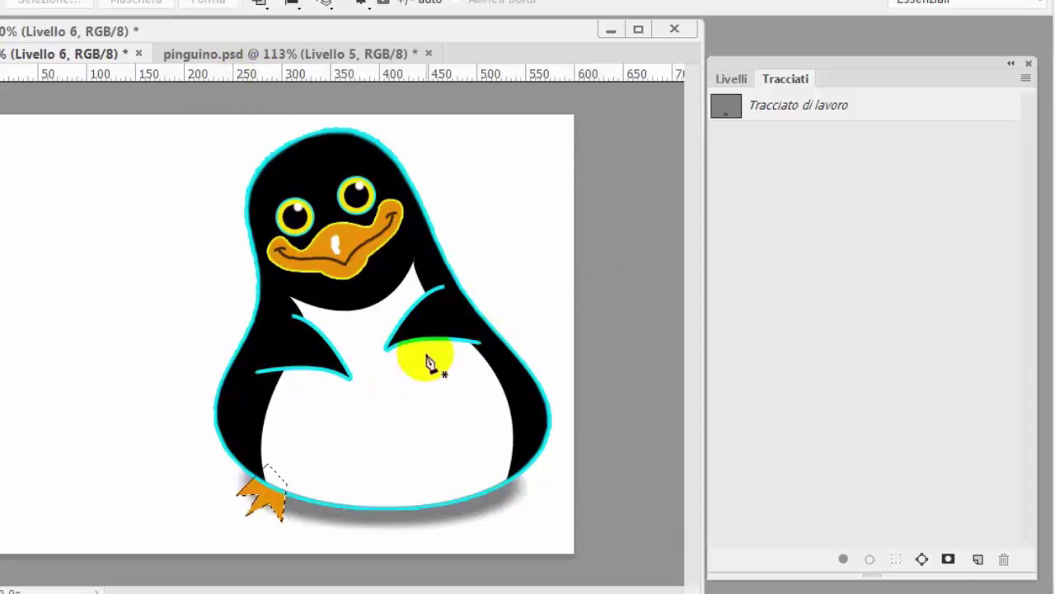
{"action": "key", "text": "ctrl+d"}
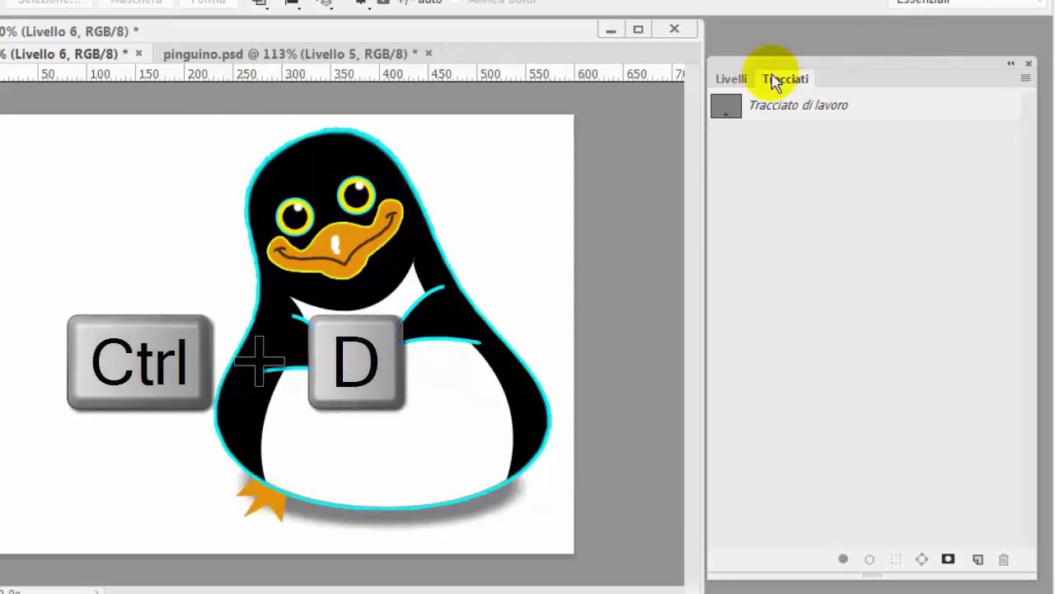
Duplicate foot layer Livello 6 and flip the copy into place as the right foot.
{"action": "left_click", "coordinate": [730, 79]}
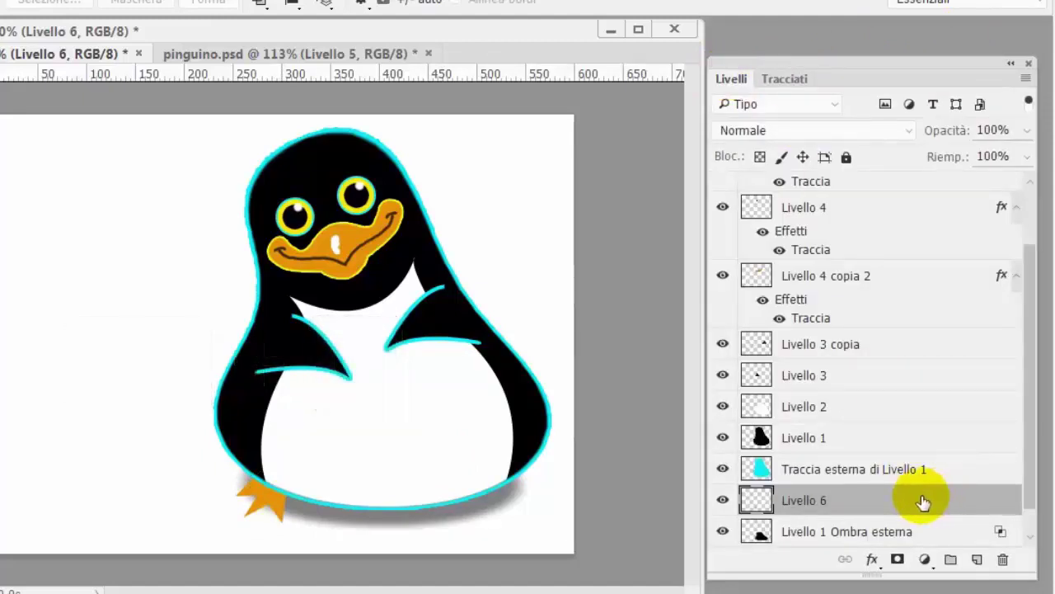
{"action": "left_click_drag", "start_coordinate": [923, 503], "coordinate": [977, 559]}
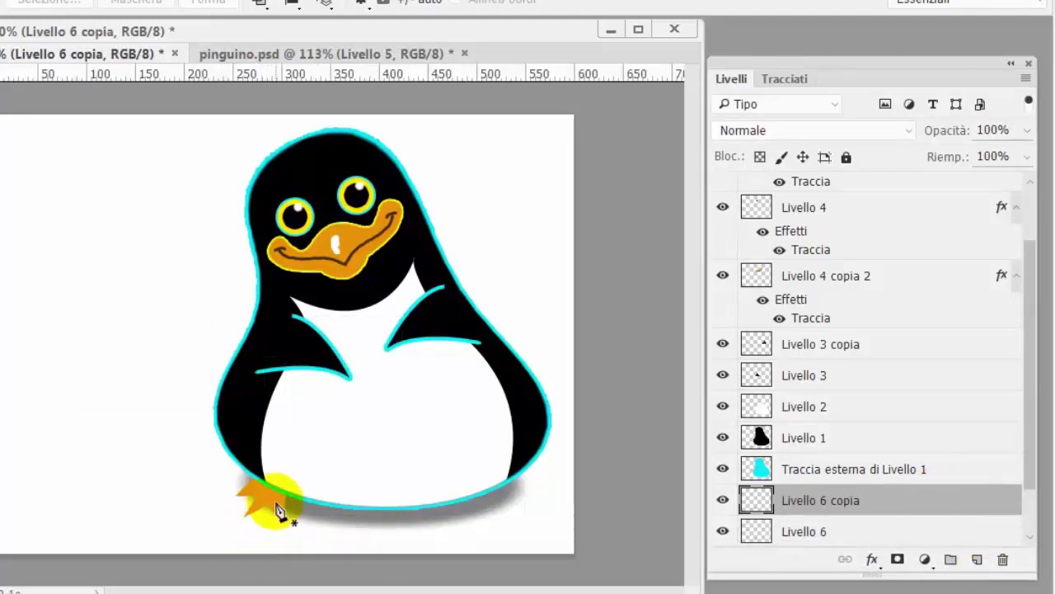
{"action": "key", "text": "ctrl+t"}
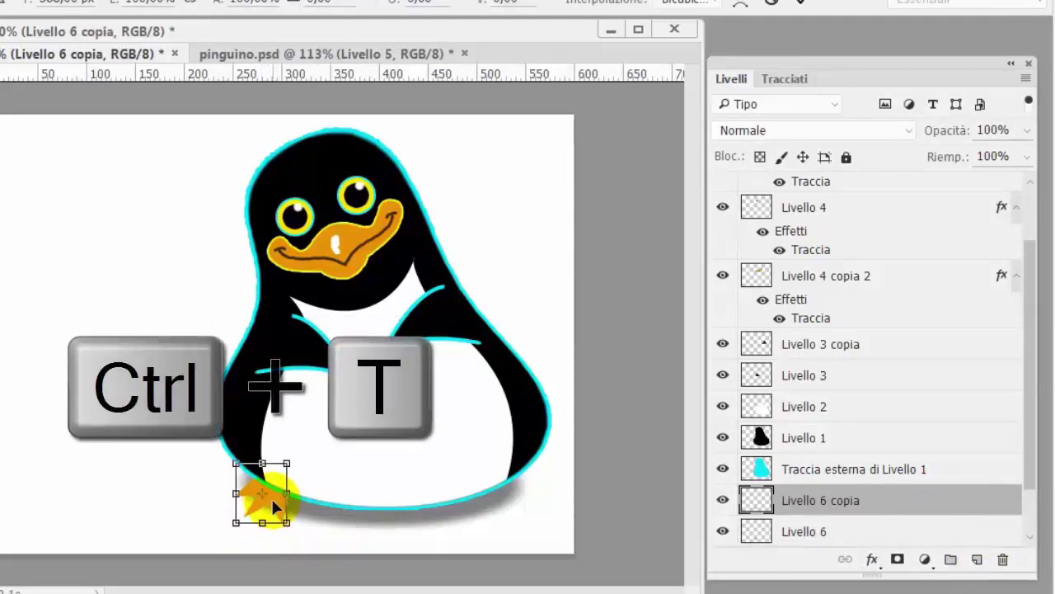
{"action": "right_click", "coordinate": [262, 490]}
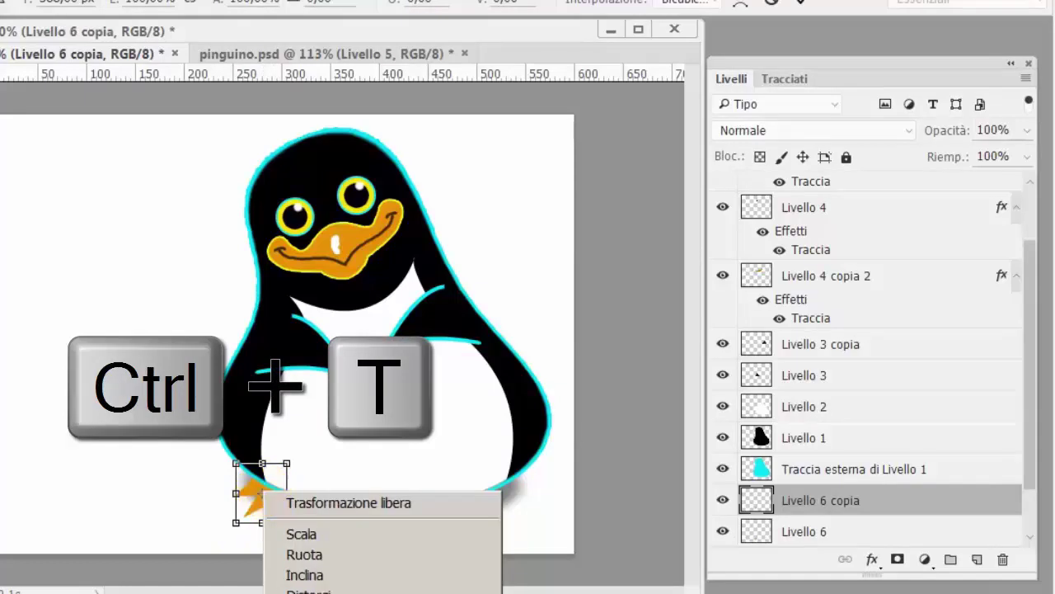
{"action": "left_click", "coordinate": [271, 468]}
{"action": "left_click_drag", "start_coordinate": [287, 494], "coordinate": [507, 521]}
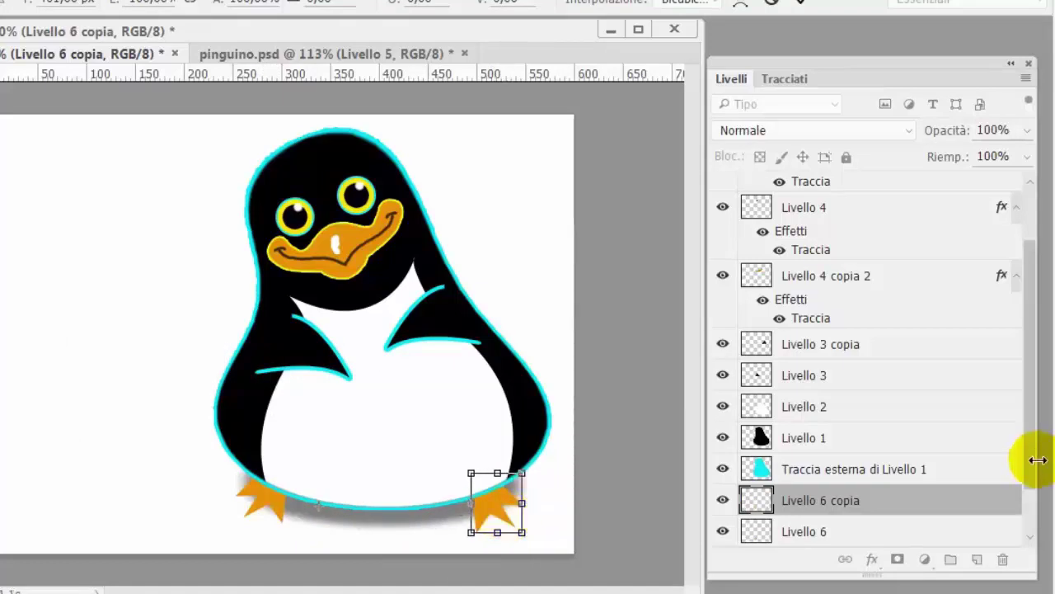
{"action": "key", "text": "Return"}
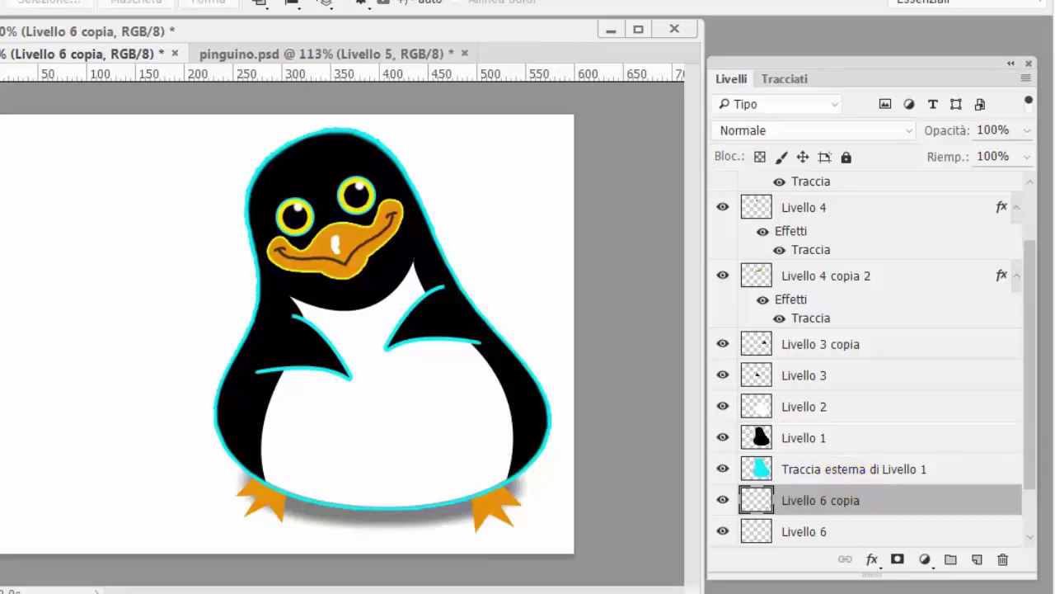
Merge both foot layers, set the shadow fill to 50%, and move the shadow above the feet.
{"action": "left_click", "coordinate": [879, 524], "text": "shift"}
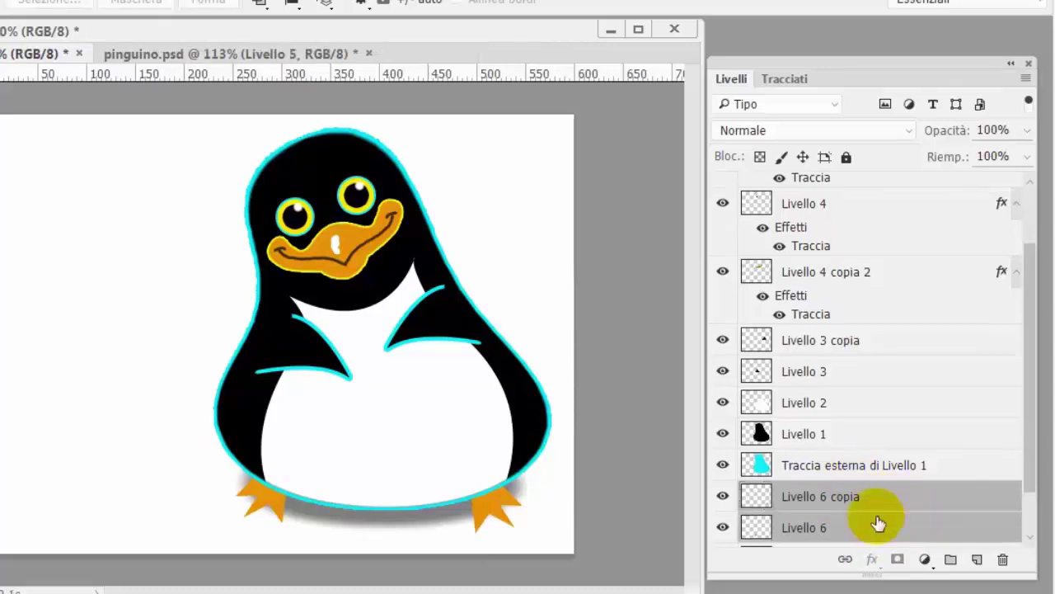
{"action": "right_click", "coordinate": [876, 497]}
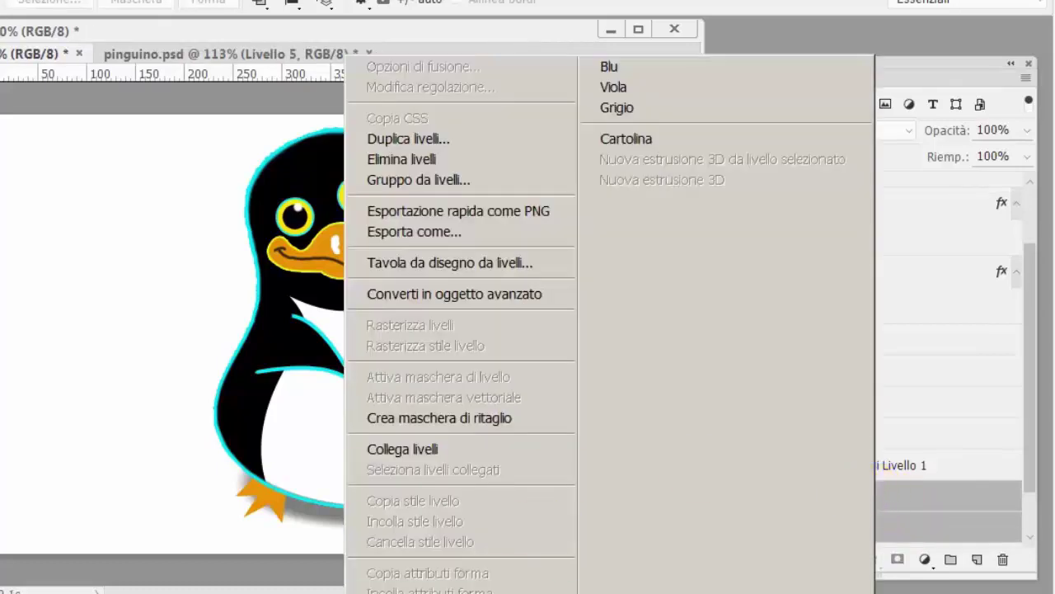
{"action": "key", "text": "ctrl+e"}
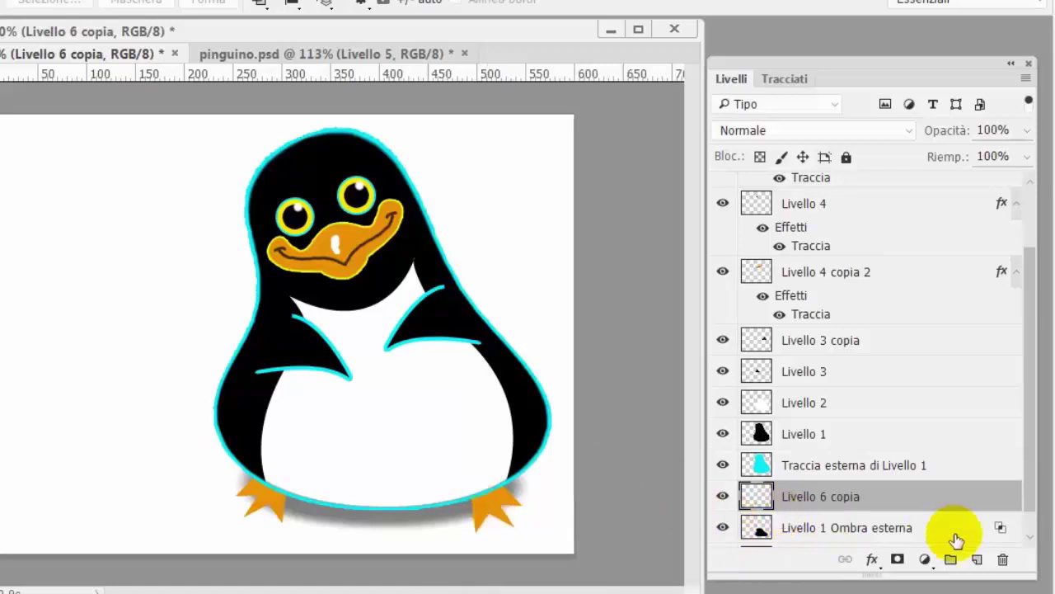
{"action": "left_click", "coordinate": [944, 529]}
{"action": "key", "text": "shift+5"}
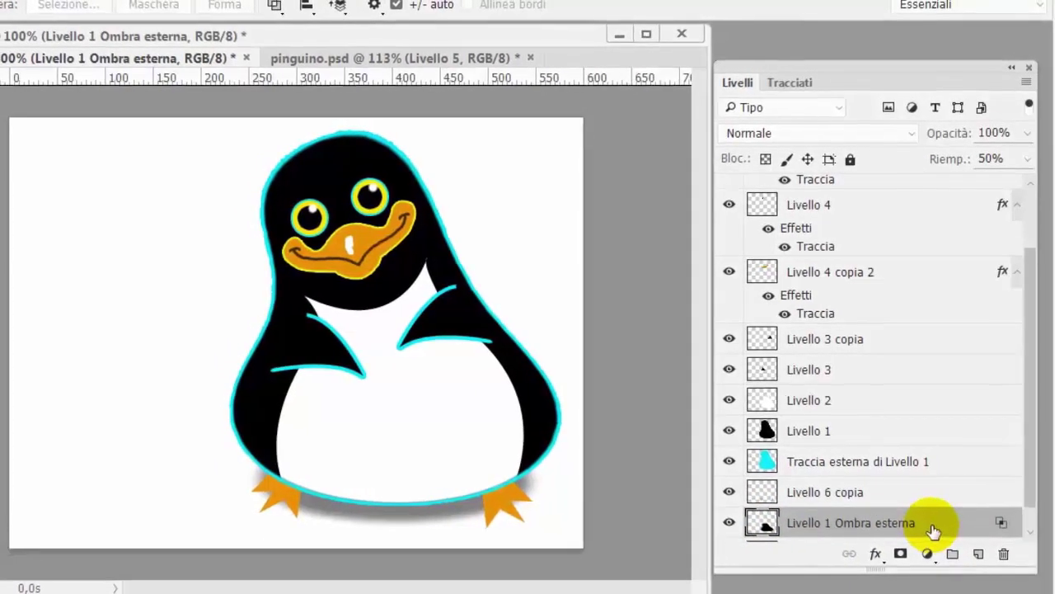
{"action": "left_click_drag", "start_coordinate": [925, 529], "coordinate": [928, 494]}
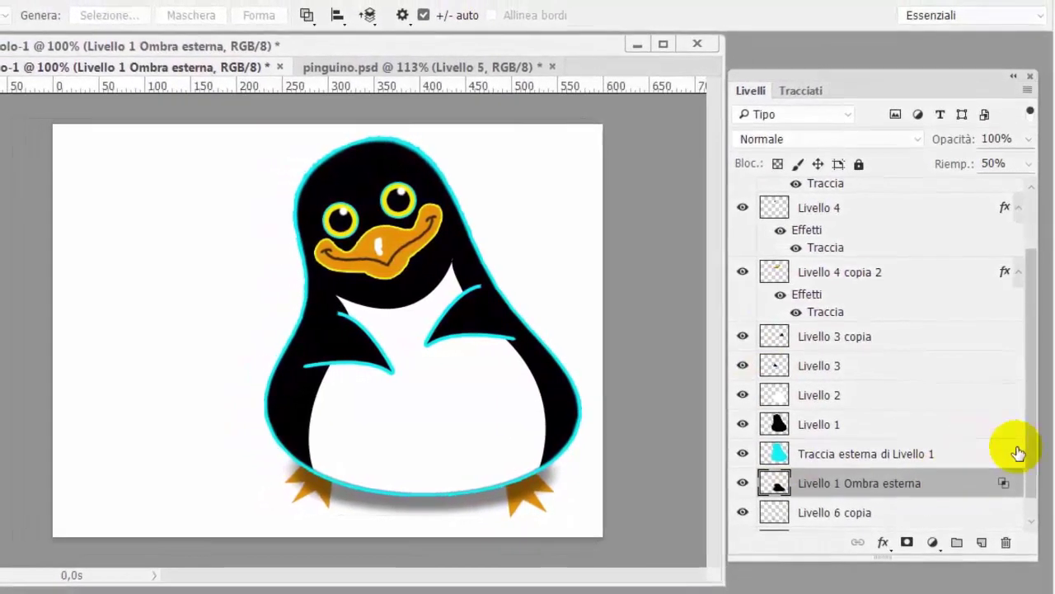
Add a new empty layer directly above the Sfondo background.
{"action": "scroll", "coordinate": [1031, 446], "scroll_direction": "up", "scroll_amount": 1}
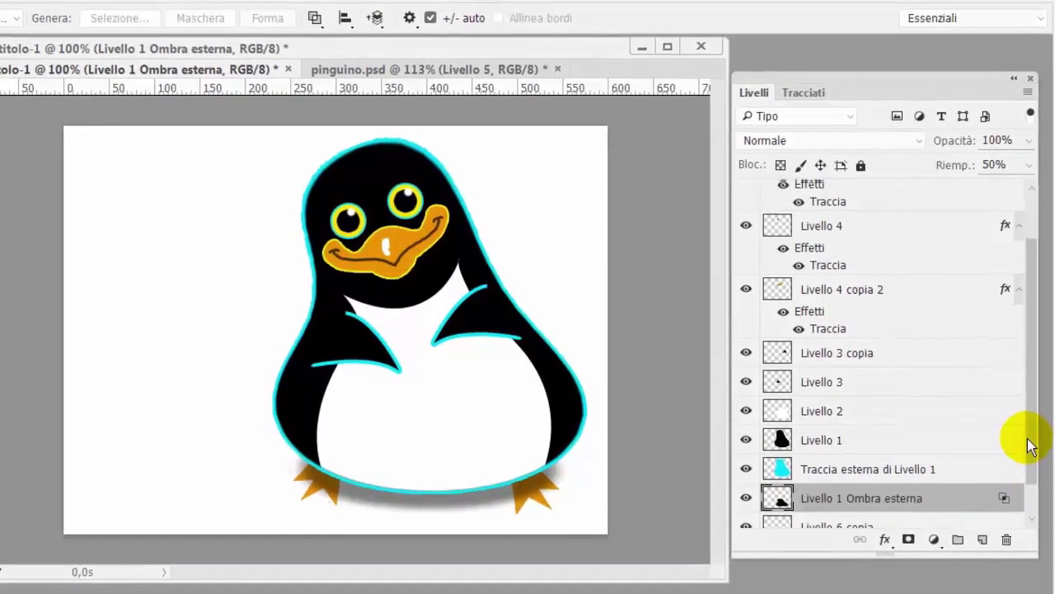
{"action": "scroll", "coordinate": [1030, 446], "scroll_direction": "up", "scroll_amount": 2}
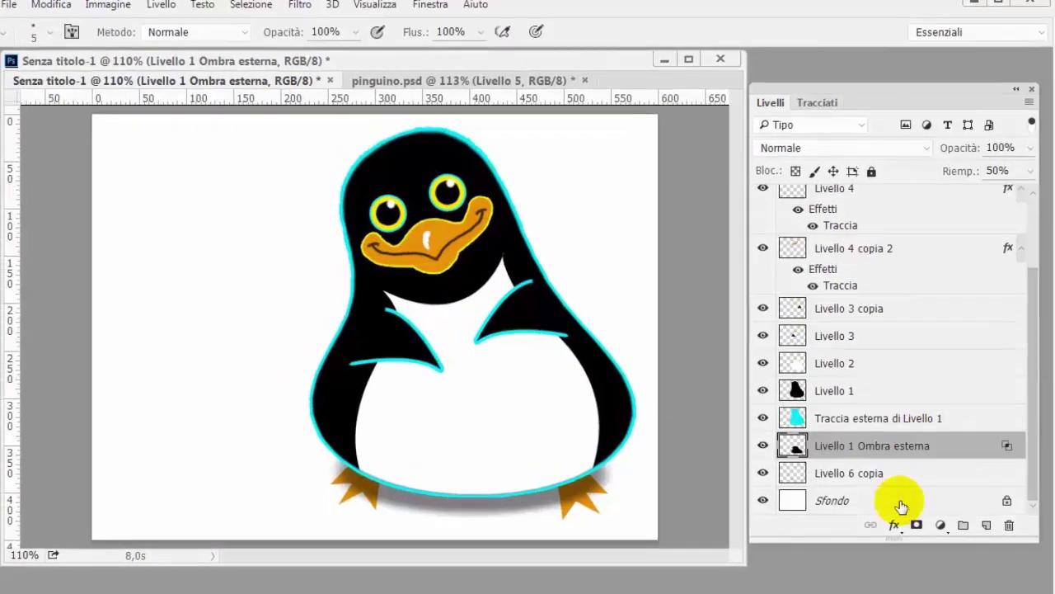
{"action": "left_click", "coordinate": [903, 499]}
{"action": "left_click", "coordinate": [986, 522]}
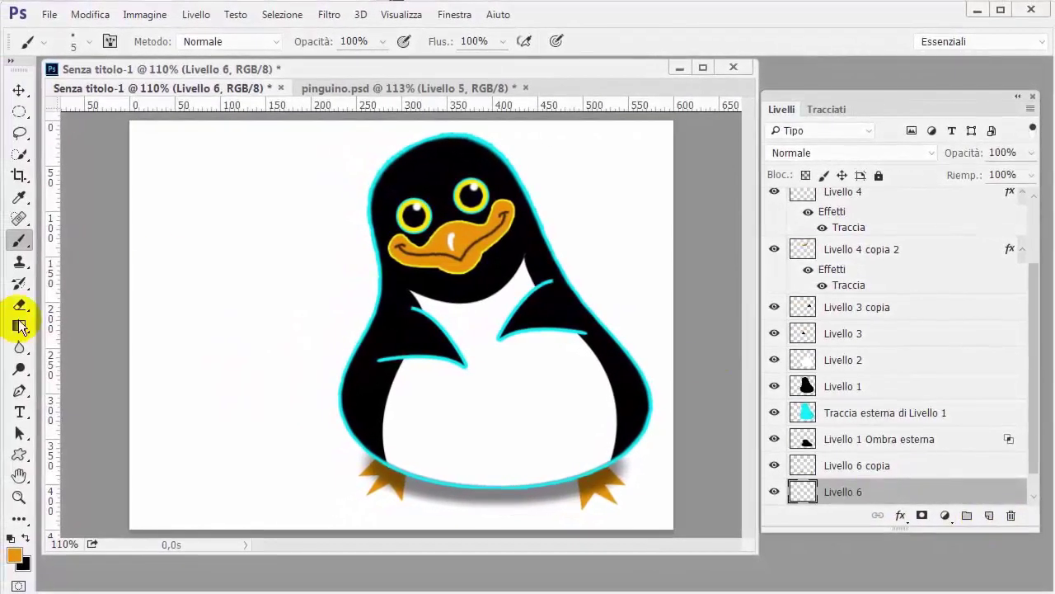
Draw a closed wavy Pen path covering the lower part of the canvas.
{"action": "left_click_drag", "start_coordinate": [18, 394], "coordinate": [69, 388]}
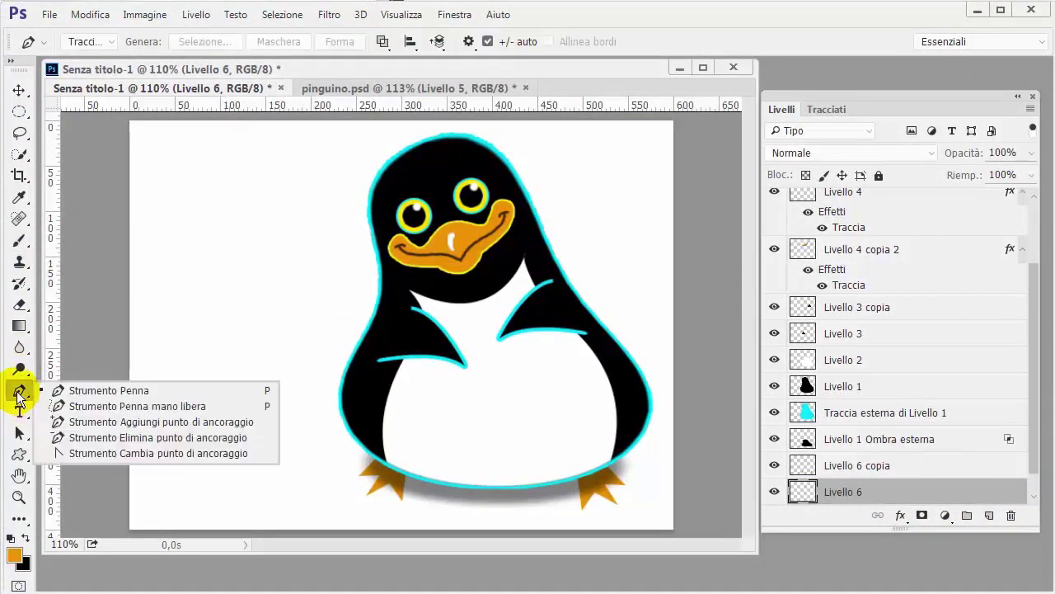
{"action": "left_click", "coordinate": [100, 276]}
{"action": "left_click_drag", "start_coordinate": [270, 237], "coordinate": [373, 284]}
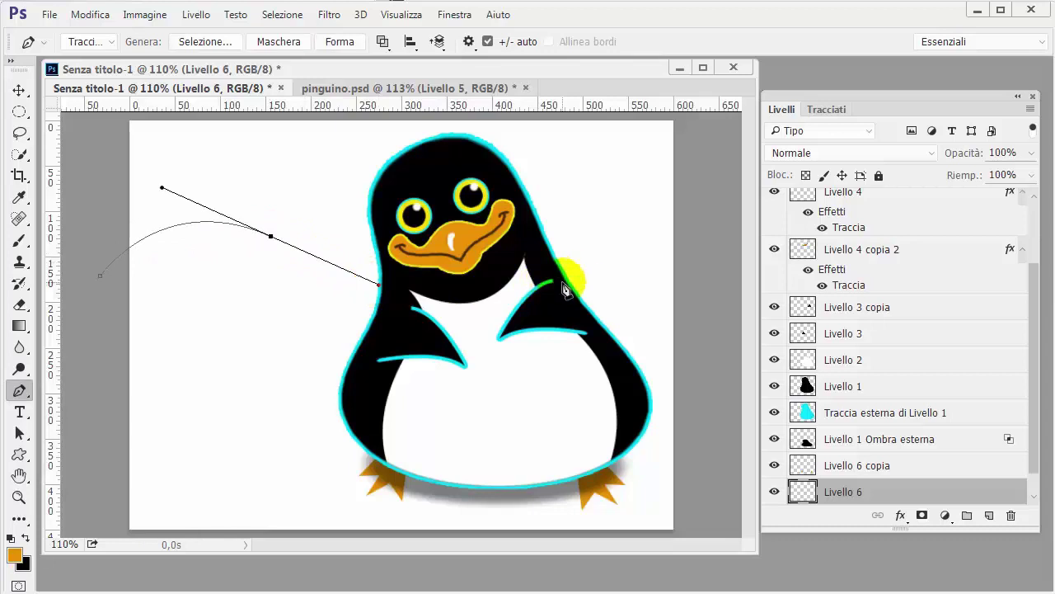
{"action": "left_click_drag", "start_coordinate": [562, 282], "coordinate": [596, 264]}
{"action": "left_click_drag", "start_coordinate": [690, 233], "coordinate": [727, 249]}
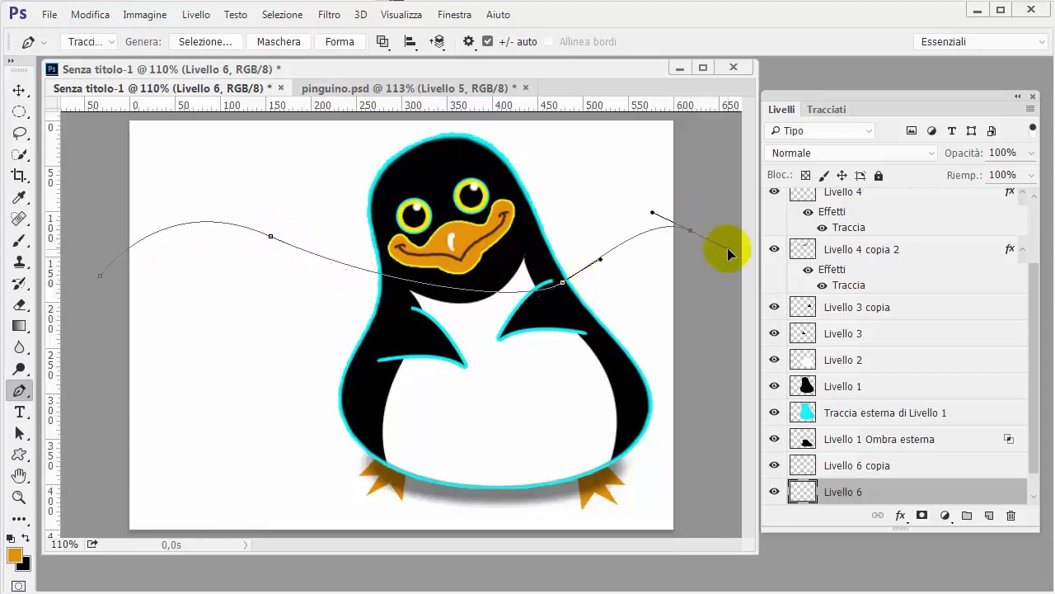
{"action": "key", "text": "ctrl+minus"}
{"action": "key", "text": "ctrl+plus"}
{"action": "left_click", "coordinate": [664, 517]}
{"action": "left_click", "coordinate": [150, 496]}
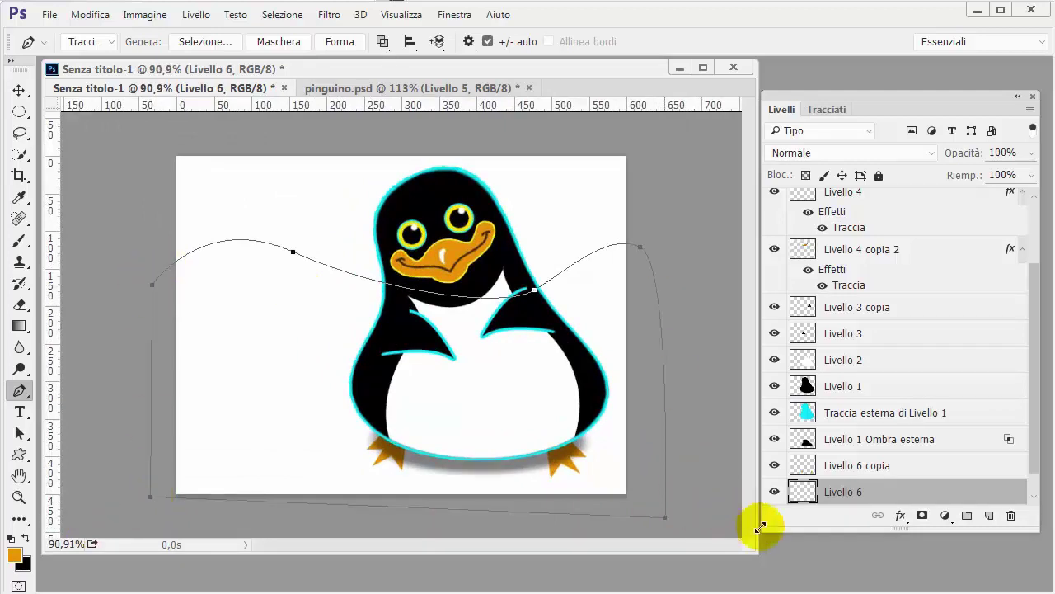
Fill the wave path selection with cyan #1cd7f3 and deselect.
{"action": "left_click", "coordinate": [820, 110]}
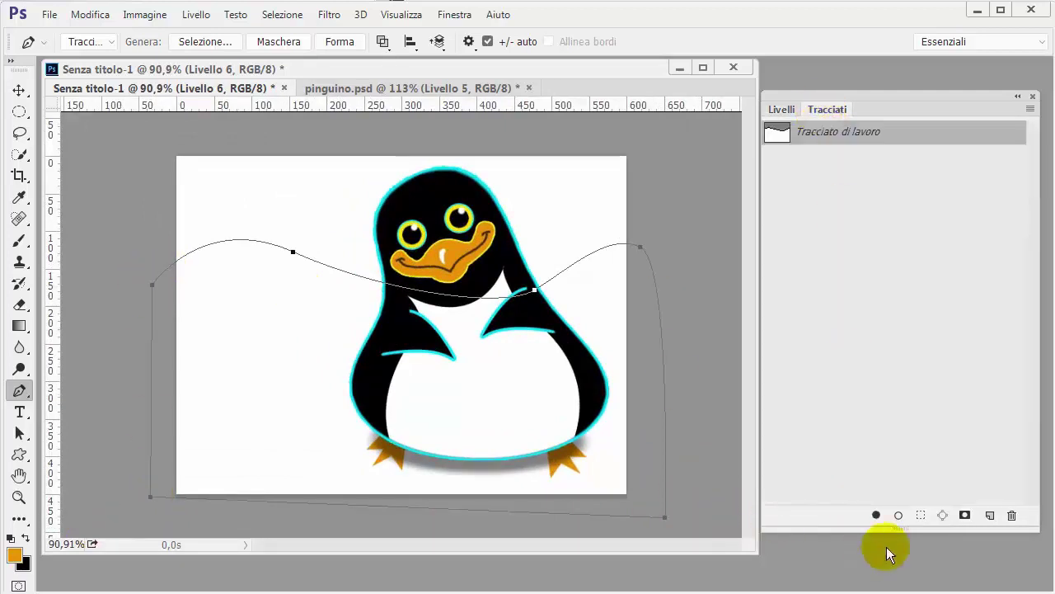
{"action": "left_click", "coordinate": [920, 517]}
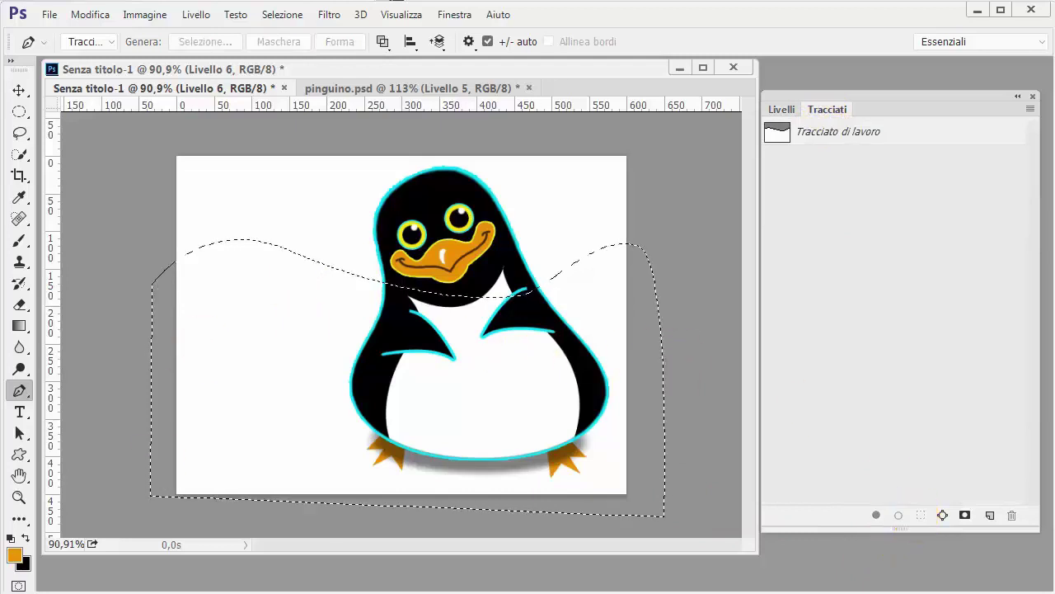
{"action": "left_click", "coordinate": [17, 559]}
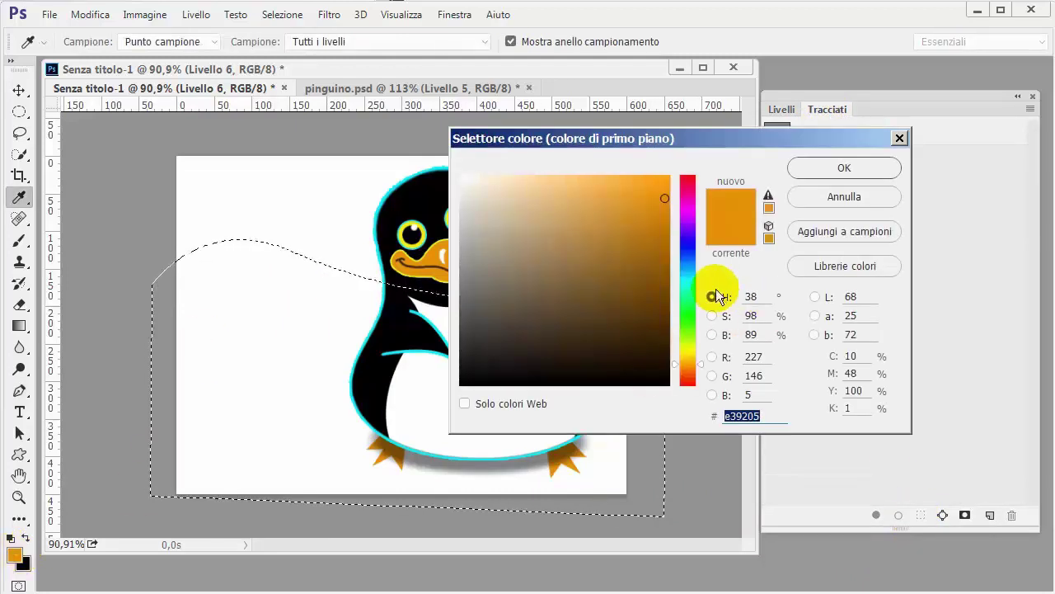
{"action": "left_click", "coordinate": [686, 276]}
{"action": "left_click_drag", "start_coordinate": [664, 241], "coordinate": [646, 184]}
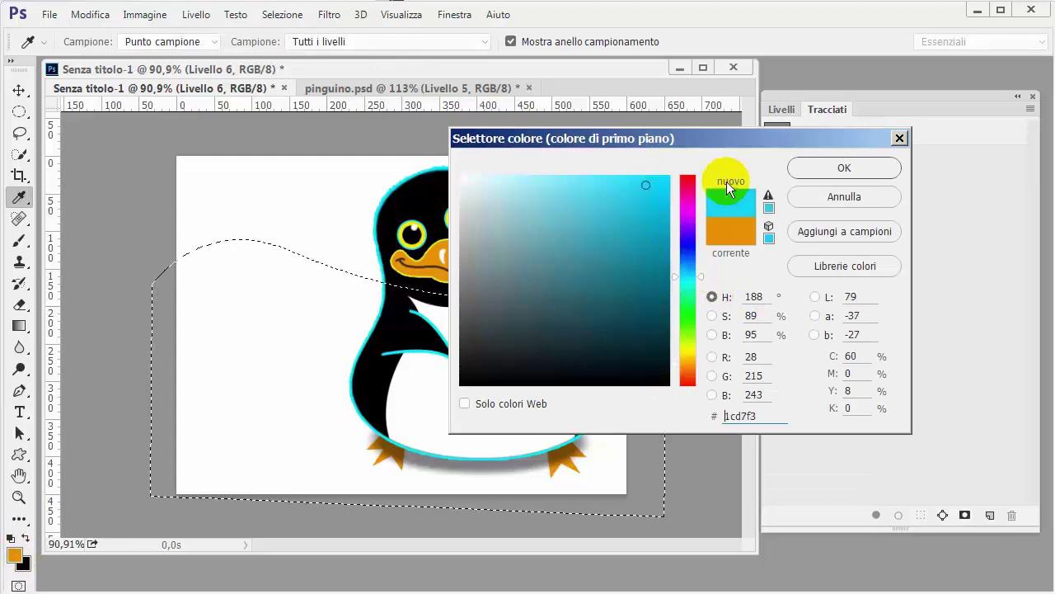
{"action": "left_click", "coordinate": [804, 169]}
{"action": "key", "text": "p"}
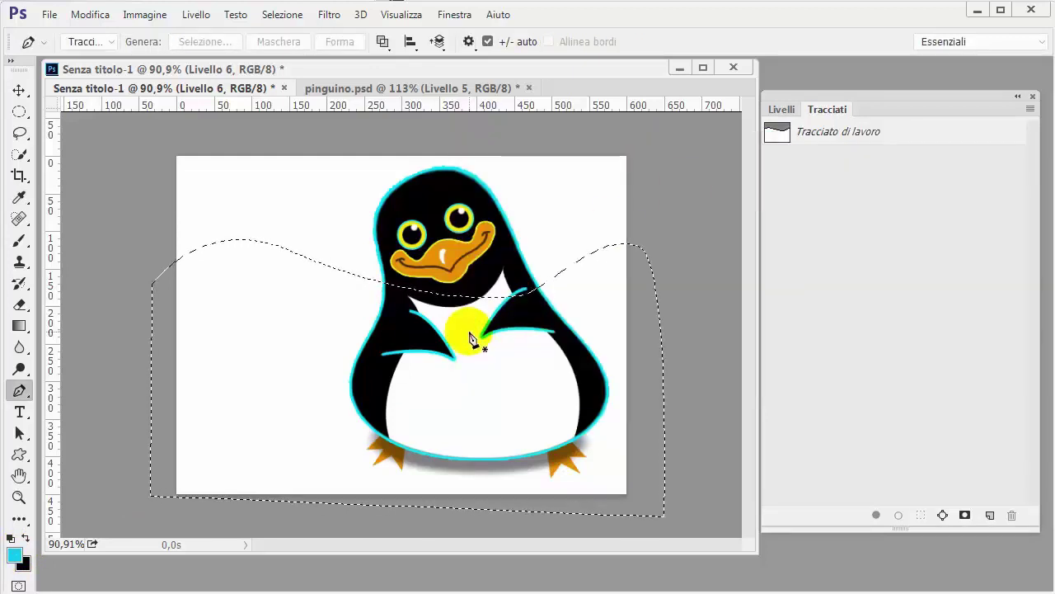
{"action": "key", "text": "alt+BackSpace"}
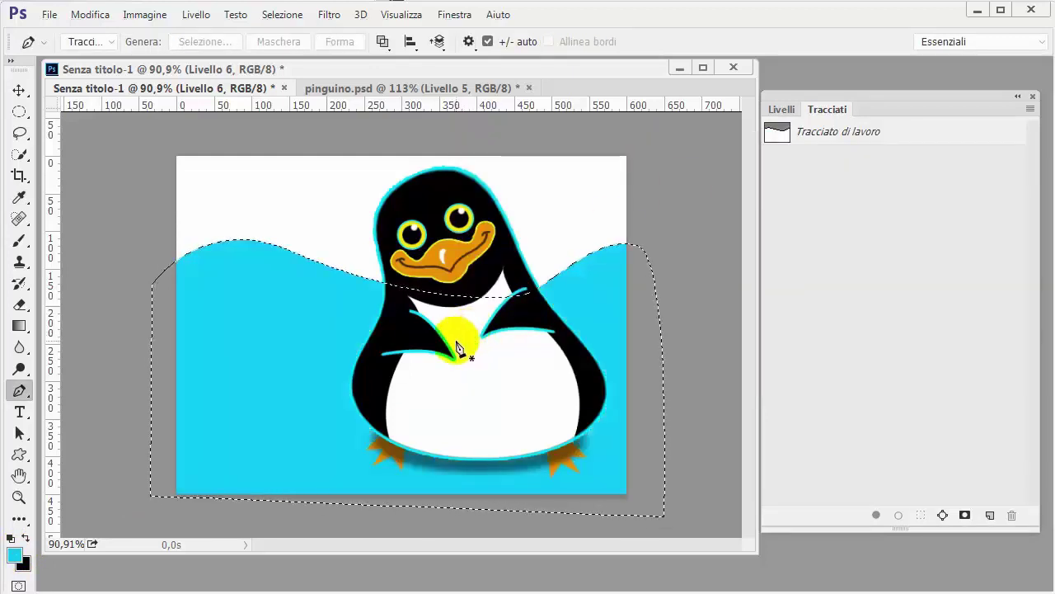
{"action": "key", "text": "ctrl+d"}
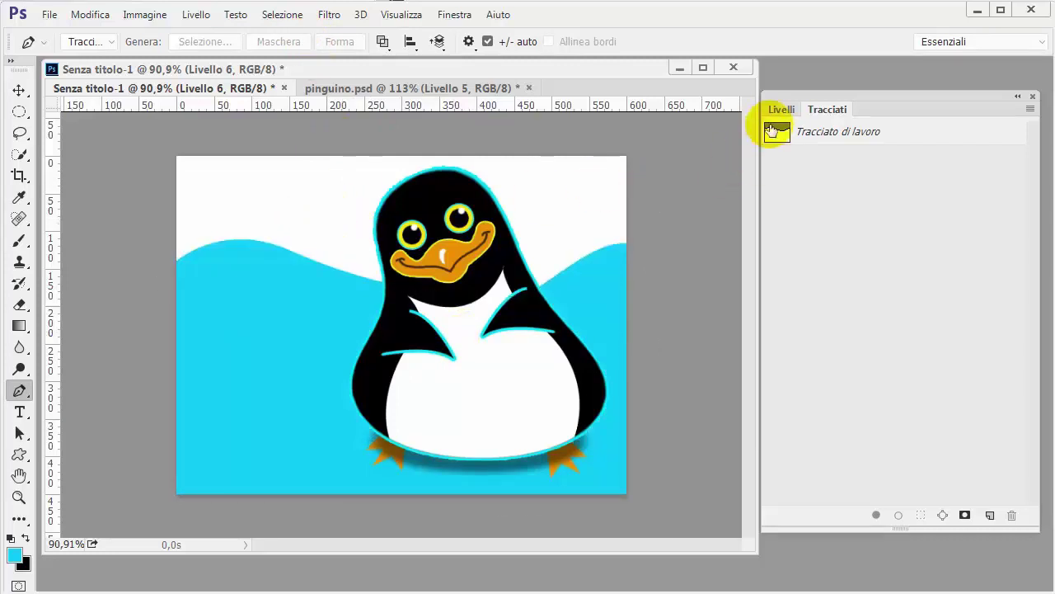
{"action": "left_click", "coordinate": [776, 111]}
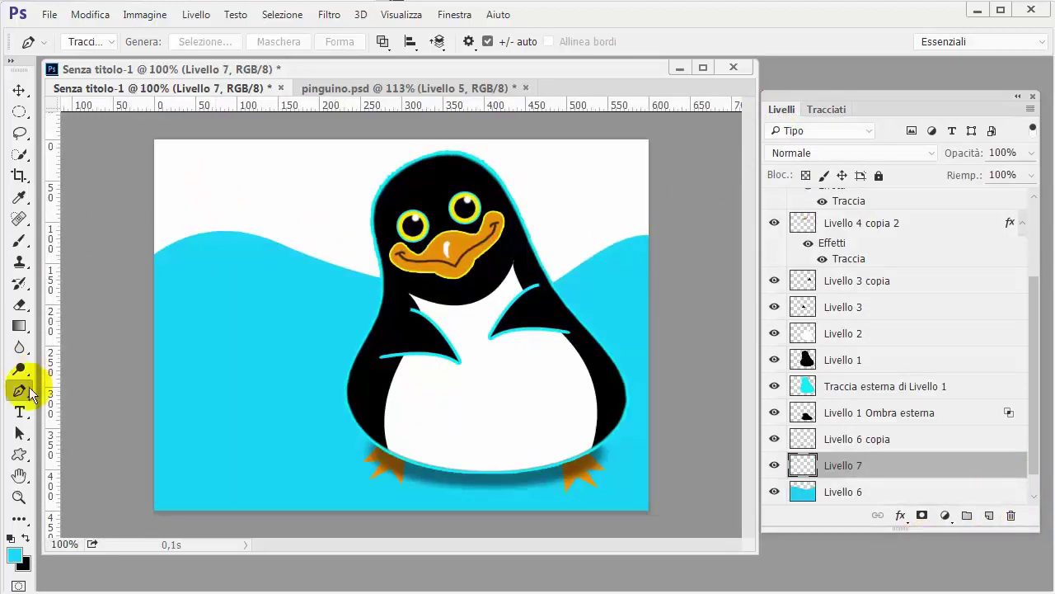
Draw a closed wavy band path with the Pen across the middle of the sea.
{"action": "left_click", "coordinate": [25, 398]}
{"action": "left_click", "coordinate": [93, 390]}
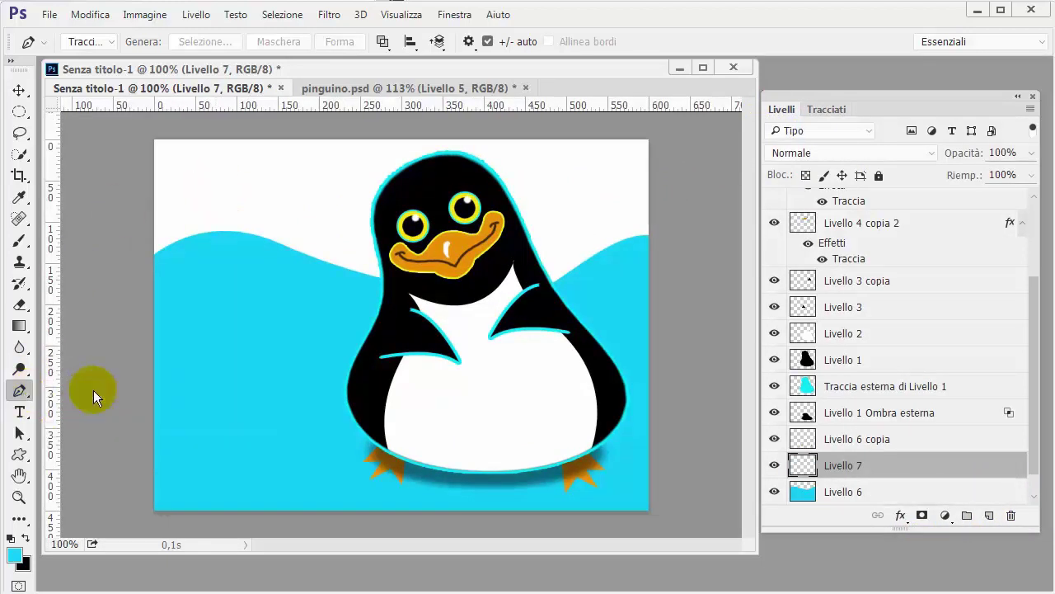
{"action": "left_click", "coordinate": [128, 333]}
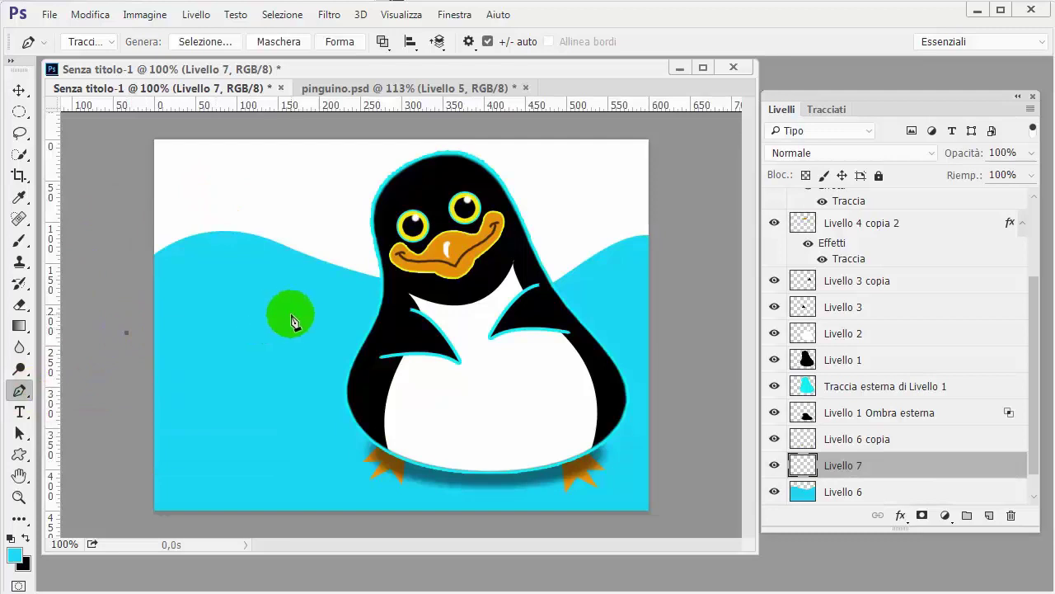
{"action": "left_click_drag", "start_coordinate": [385, 337], "coordinate": [399, 336]}
{"action": "left_click_drag", "start_coordinate": [572, 345], "coordinate": [612, 330]}
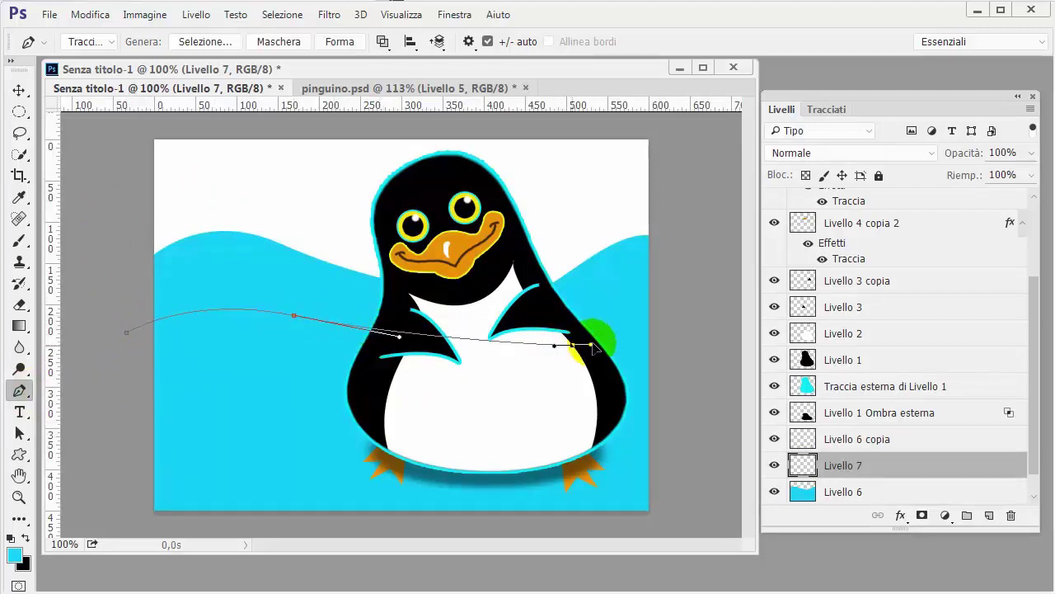
{"action": "left_click", "coordinate": [689, 294]}
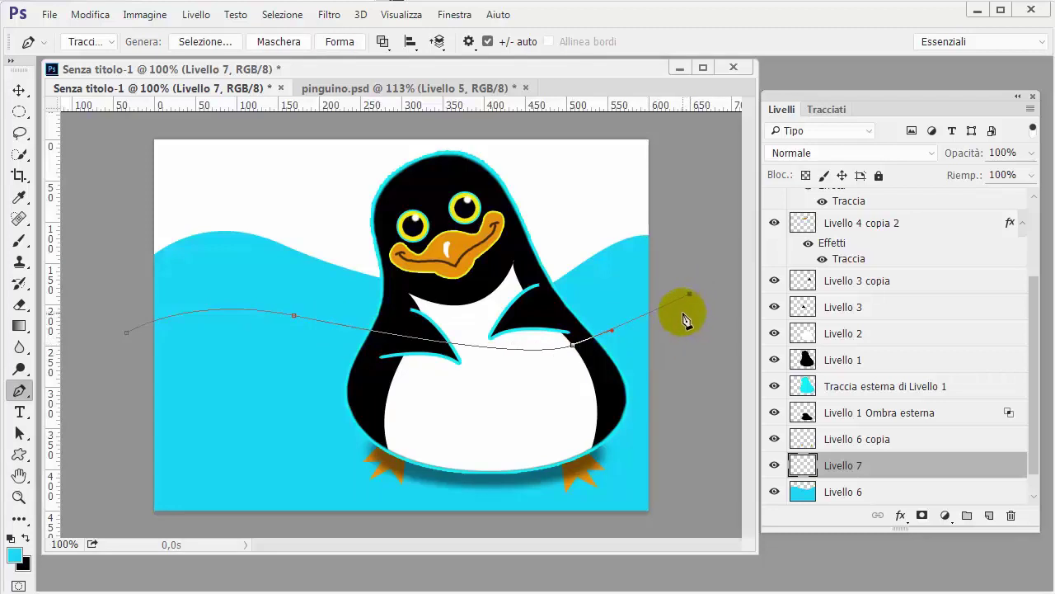
{"action": "left_click_drag", "start_coordinate": [668, 339], "coordinate": [665, 333]}
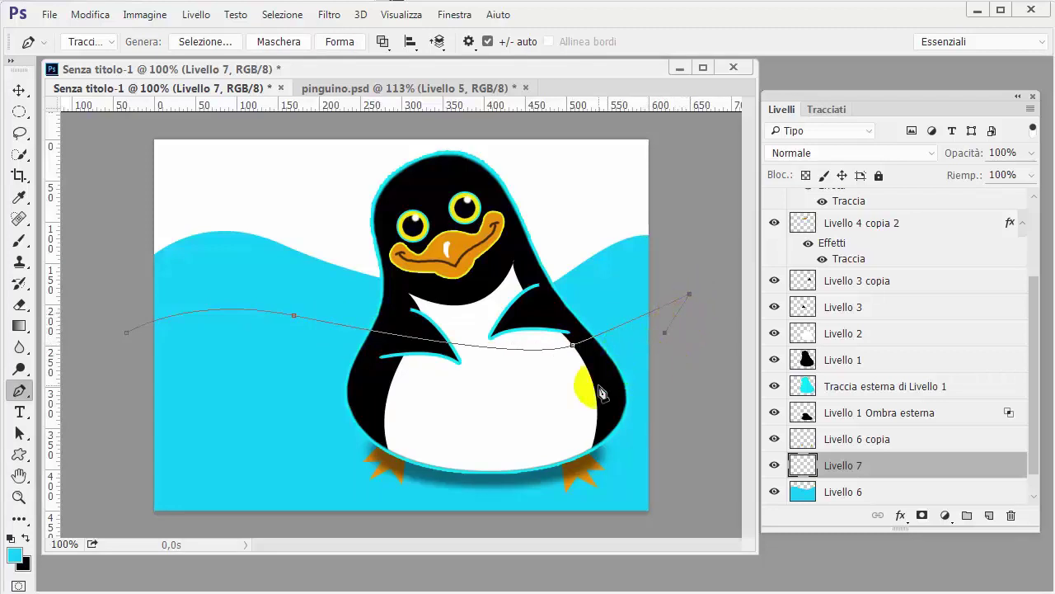
{"action": "left_click_drag", "start_coordinate": [595, 389], "coordinate": [563, 408]}
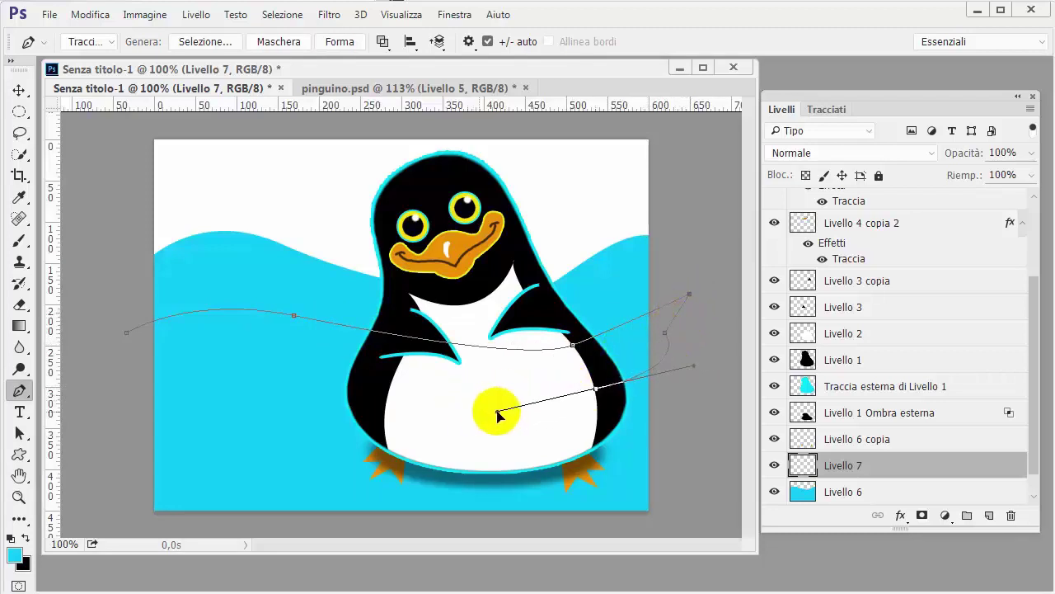
{"action": "left_click_drag", "start_coordinate": [353, 404], "coordinate": [296, 390]}
{"action": "left_click_drag", "start_coordinate": [145, 394], "coordinate": [145, 394]}
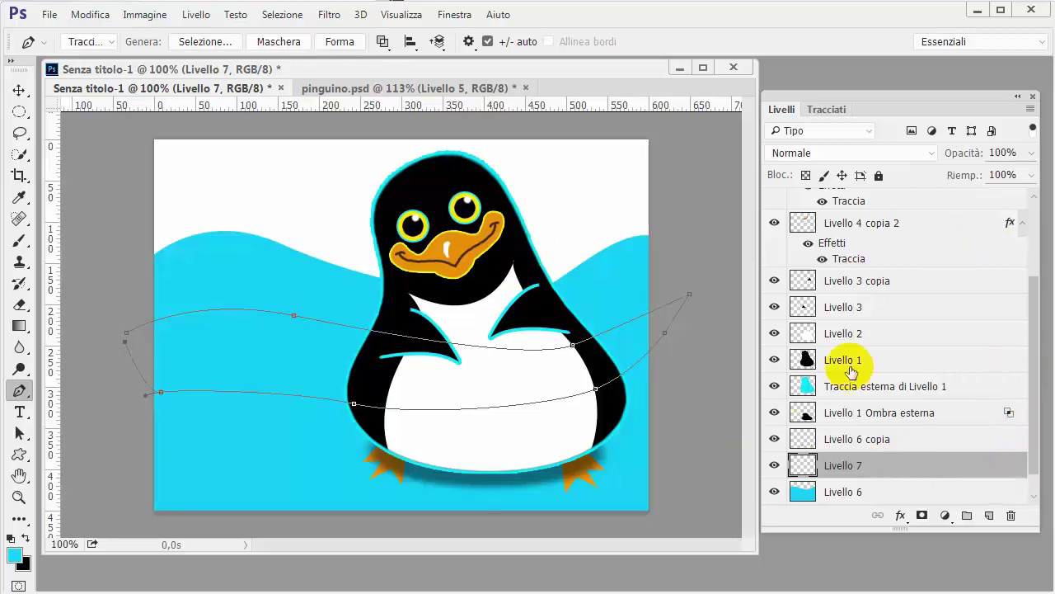
Fill the band path selection with a lighter cyan and deselect.
{"action": "left_click", "coordinate": [827, 110]}
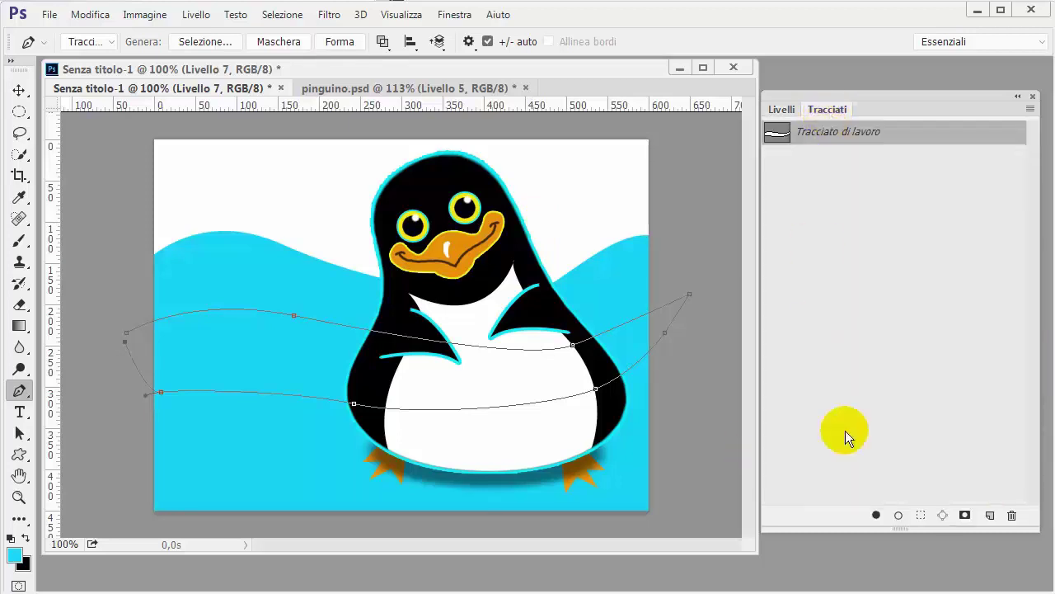
{"action": "left_click", "coordinate": [921, 513]}
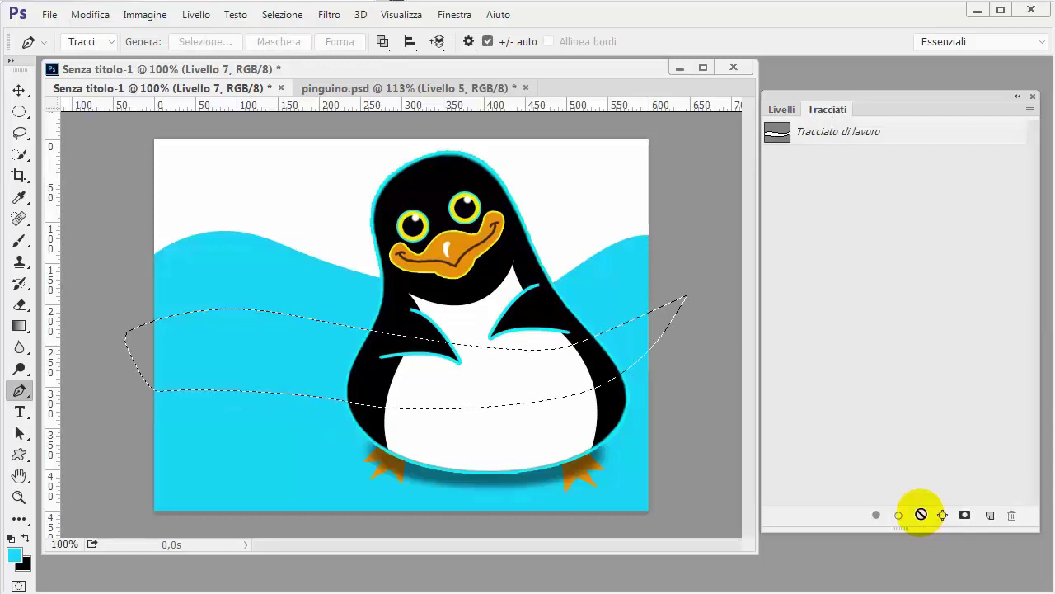
{"action": "left_click", "coordinate": [778, 107]}
{"action": "left_click", "coordinate": [14, 555]}
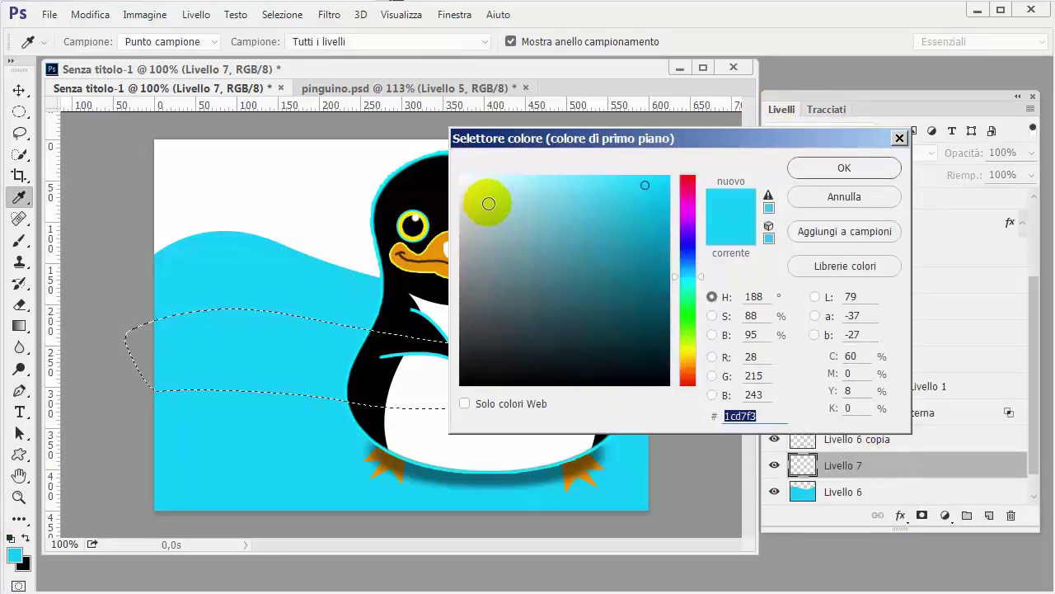
{"action": "left_click_drag", "start_coordinate": [489, 204], "coordinate": [507, 184]}
{"action": "left_click", "coordinate": [858, 171]}
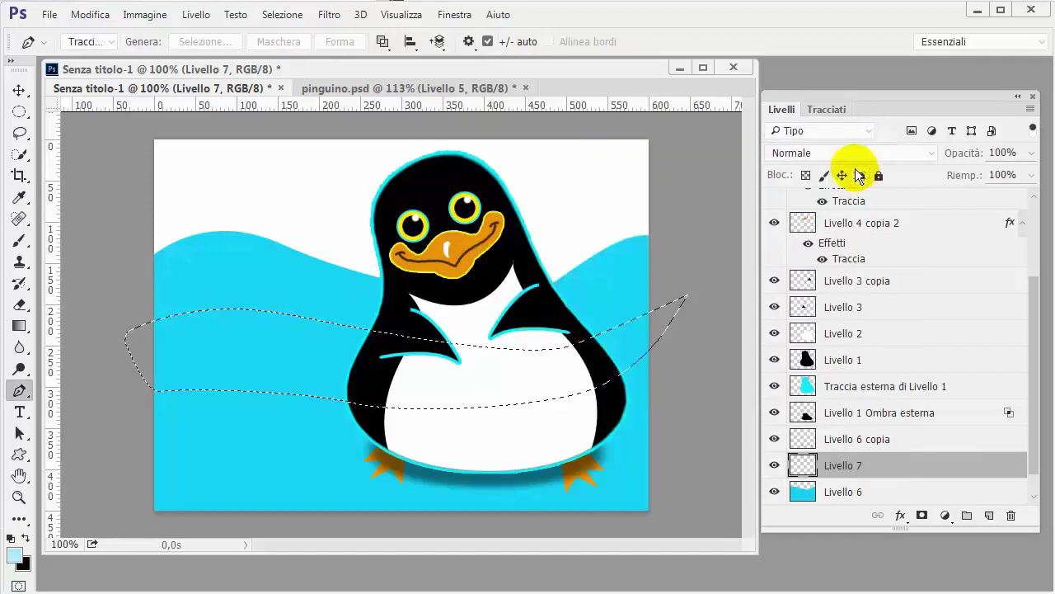
{"action": "left_click", "coordinate": [601, 324]}
{"action": "key", "text": "alt+BackSpace"}
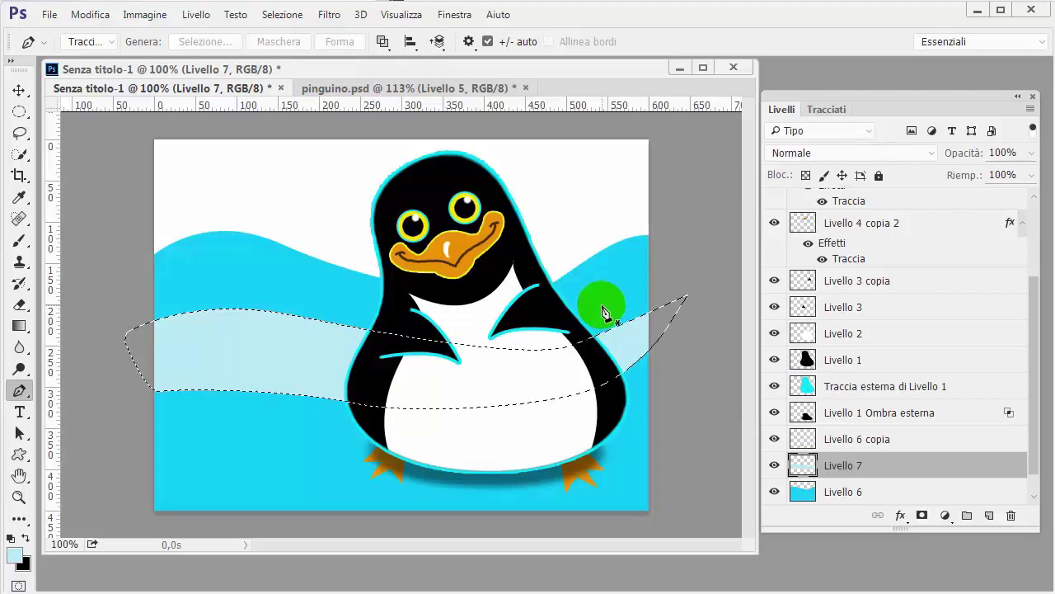
{"action": "key", "text": "ctrl+d"}
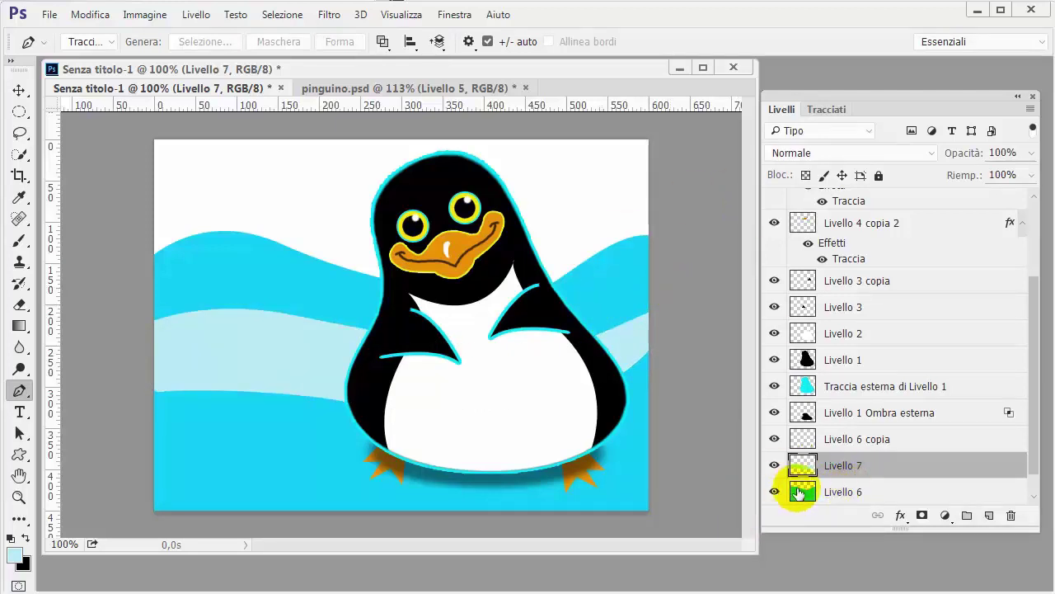
Select the sky by inverting the Livello 6 sea shape, and add a new layer.
{"action": "left_click", "coordinate": [930, 492]}
{"action": "scroll", "coordinate": [1034, 458], "scroll_direction": "down", "scroll_amount": 1}
{"action": "scroll", "coordinate": [1034, 457], "scroll_direction": "down", "scroll_amount": 1}
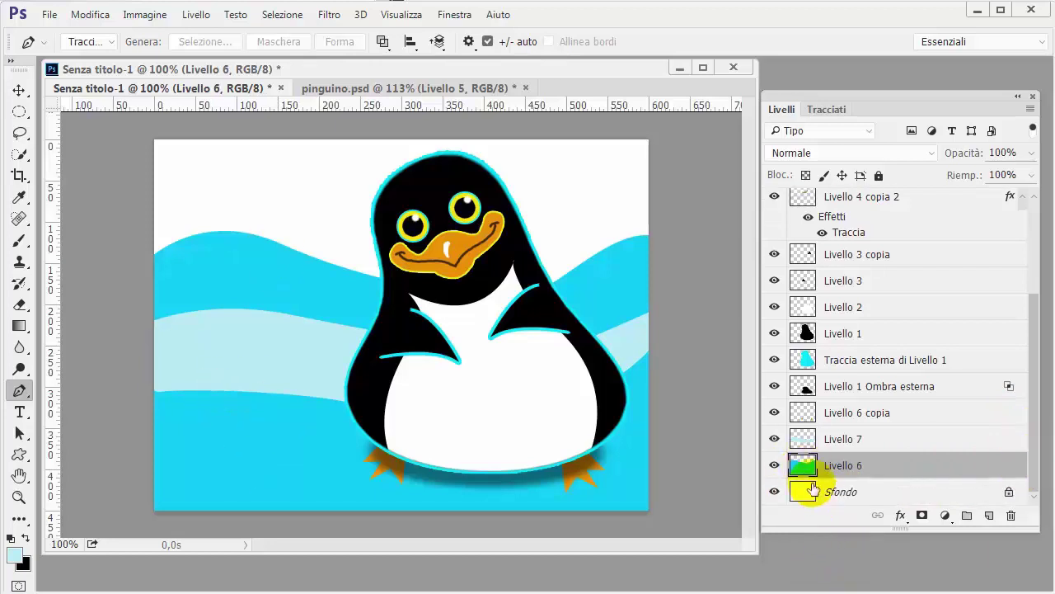
{"action": "left_click", "coordinate": [803, 465], "text": "ctrl"}
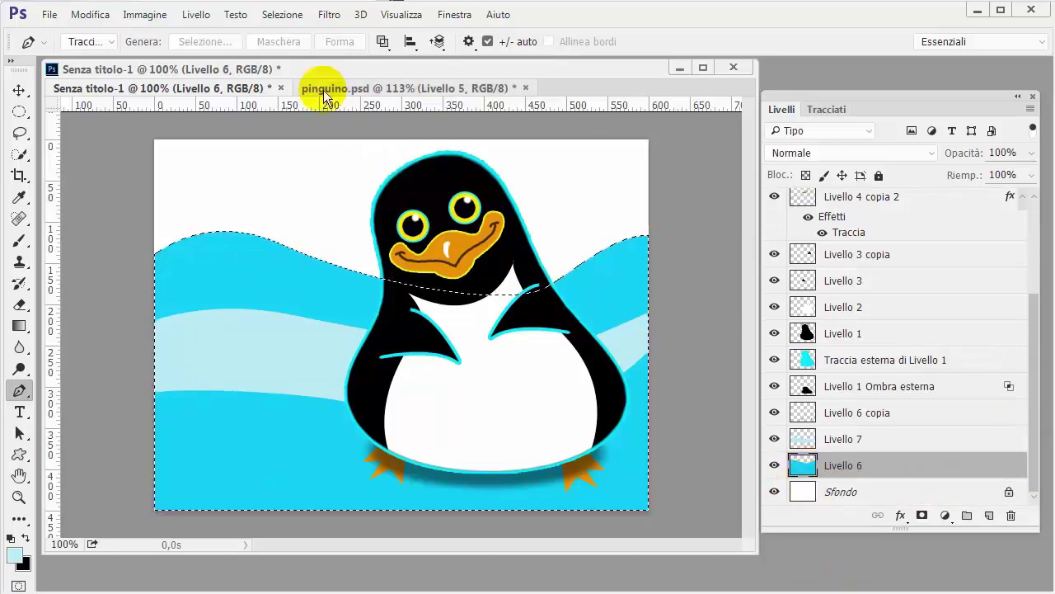
{"action": "left_click", "coordinate": [282, 14]}
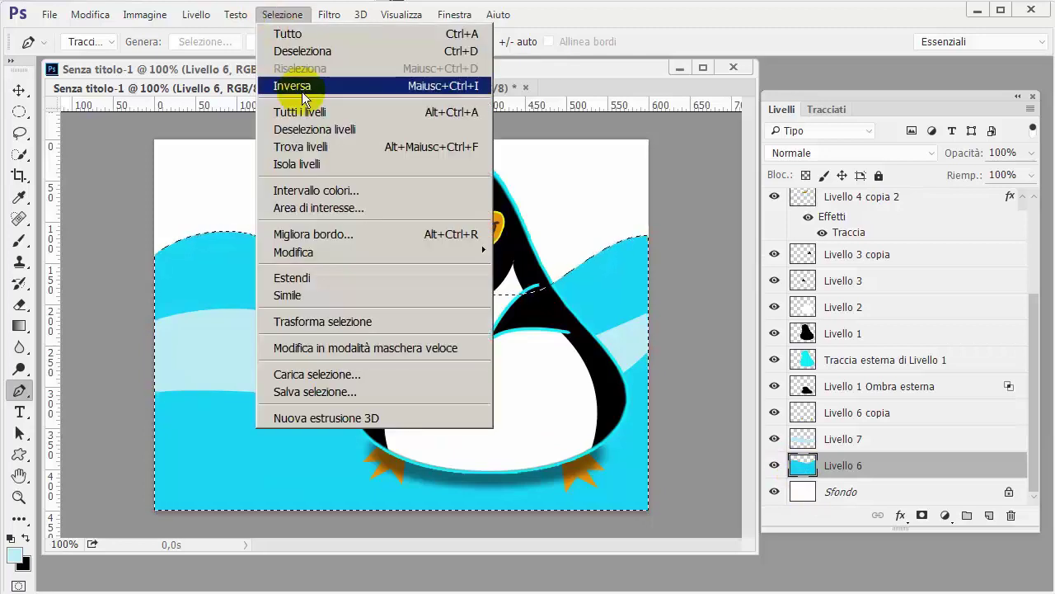
{"action": "left_click", "coordinate": [302, 90]}
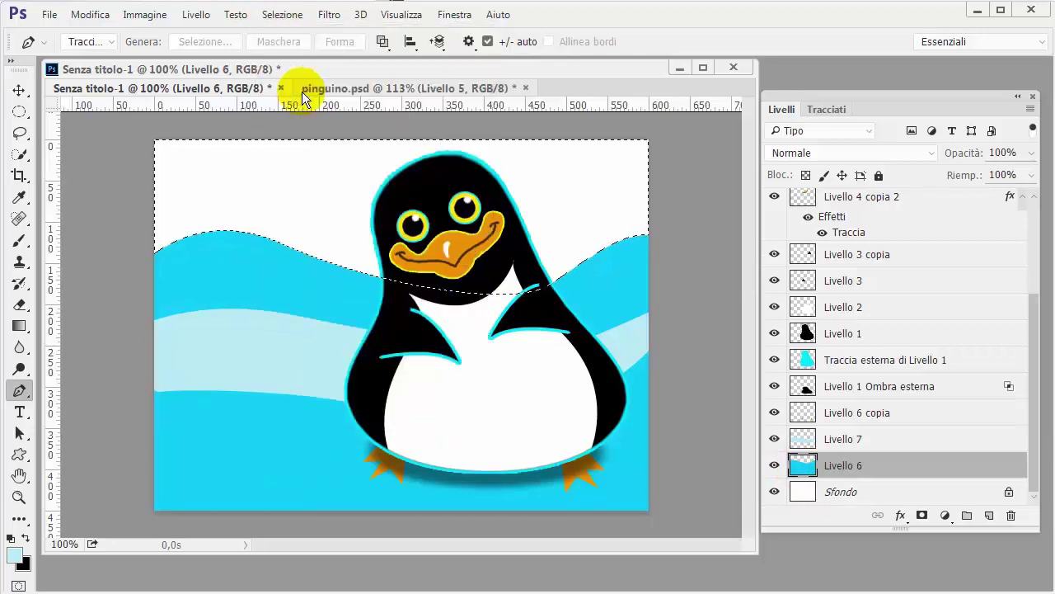
{"action": "left_click", "coordinate": [990, 515]}
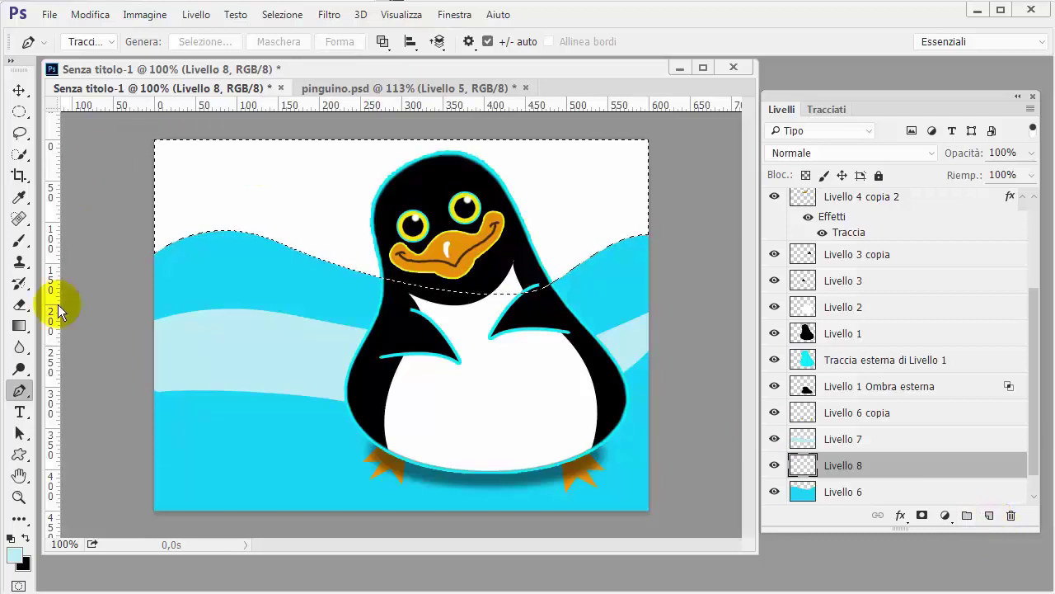
Fill the sky selection with light pink and deselect.
{"action": "left_click", "coordinate": [14, 554]}
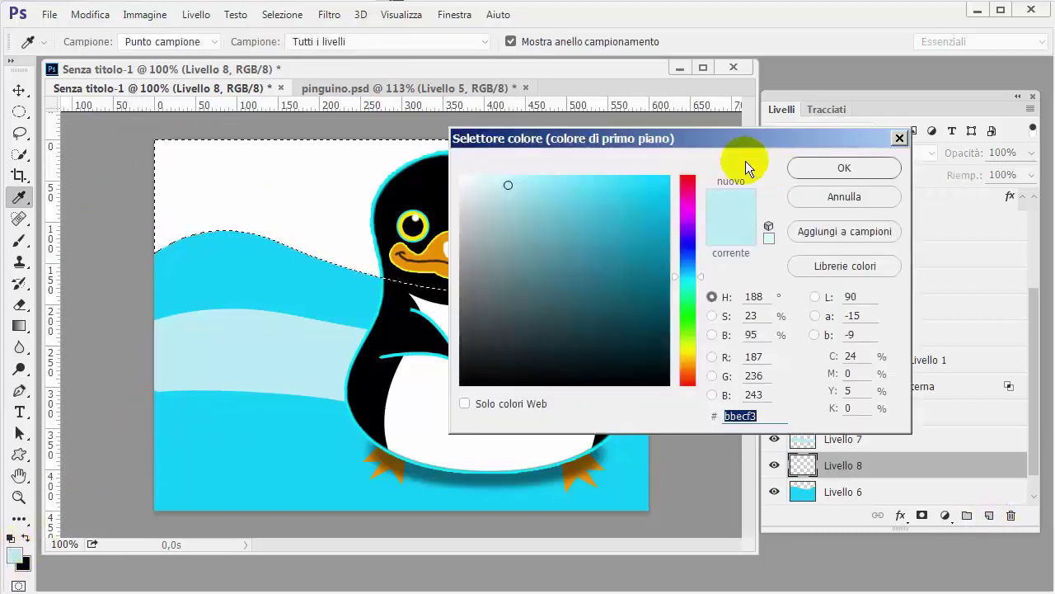
{"action": "left_click", "coordinate": [687, 209]}
{"action": "left_click", "coordinate": [538, 180]}
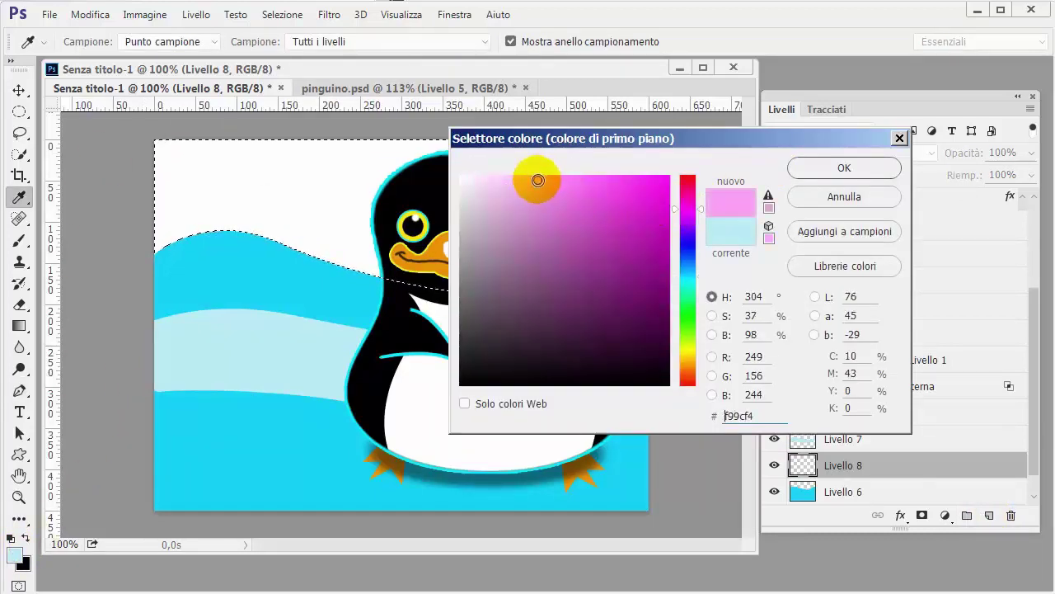
{"action": "left_click", "coordinate": [822, 169]}
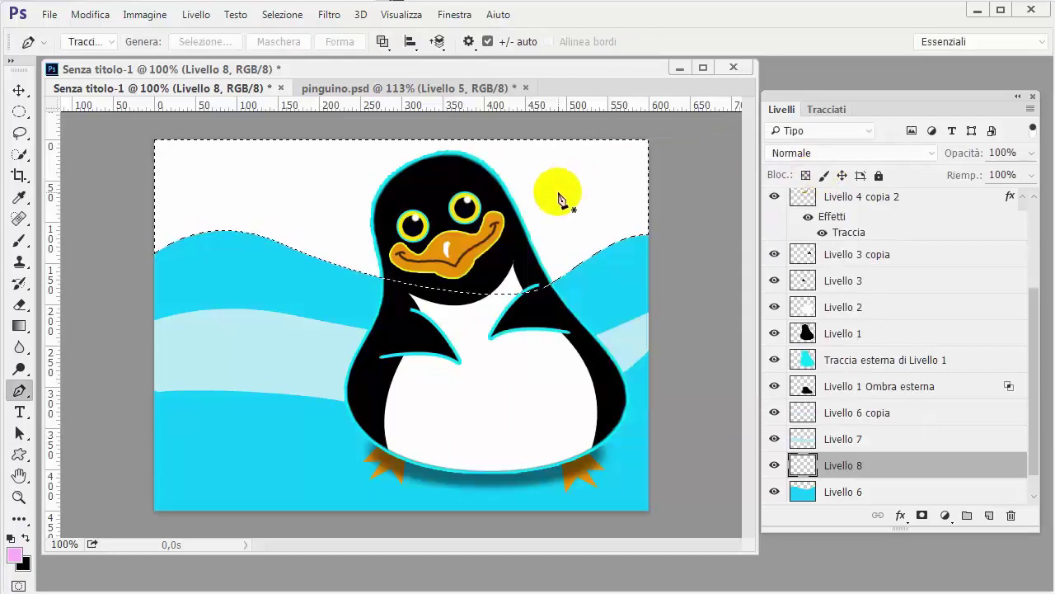
{"action": "key", "text": "alt+BackSpace"}
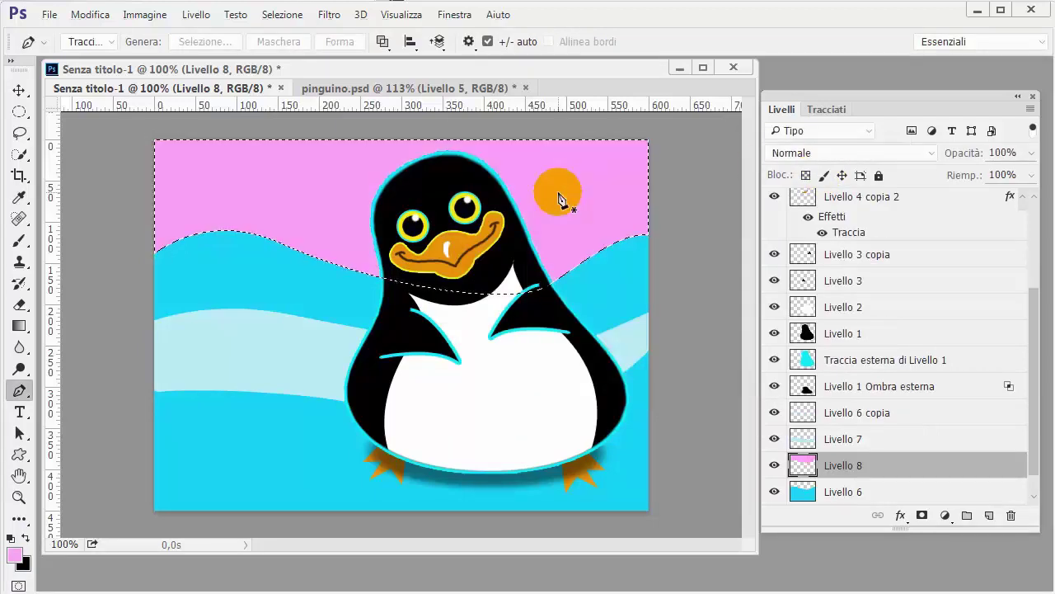
{"action": "key", "text": "ctrl+d"}
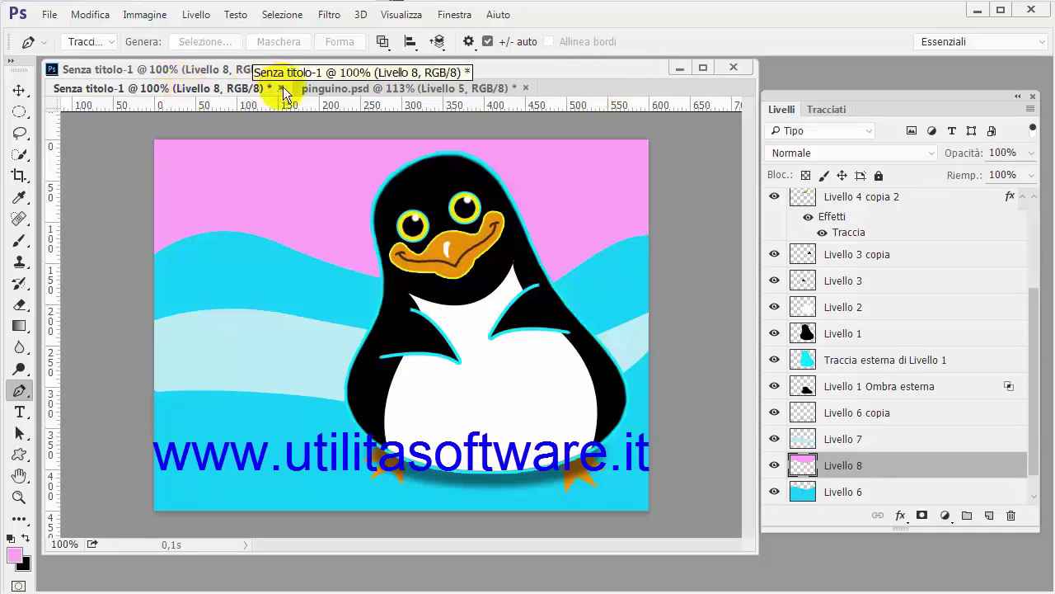
{"action": "left_click", "coordinate": [315, 87]}
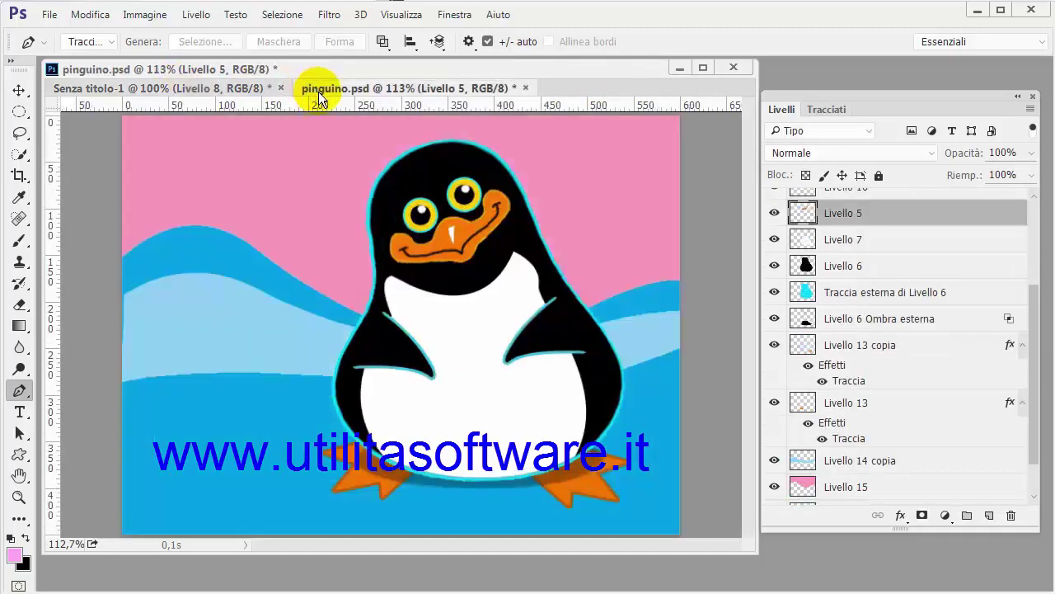
{"action": "left_click", "coordinate": [179, 87]}
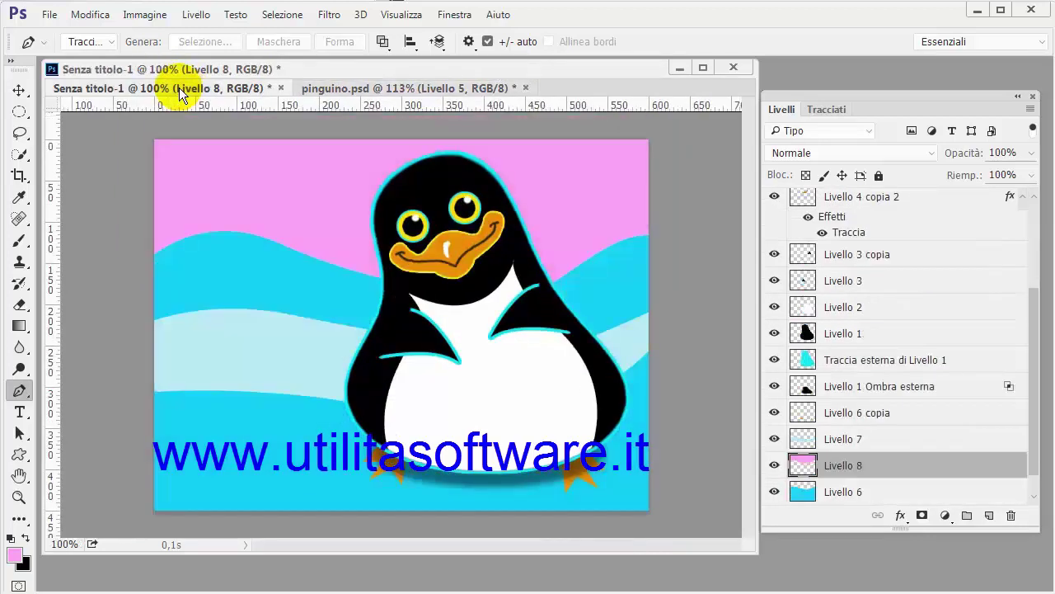
{"action": "left_click", "coordinate": [336, 86]}
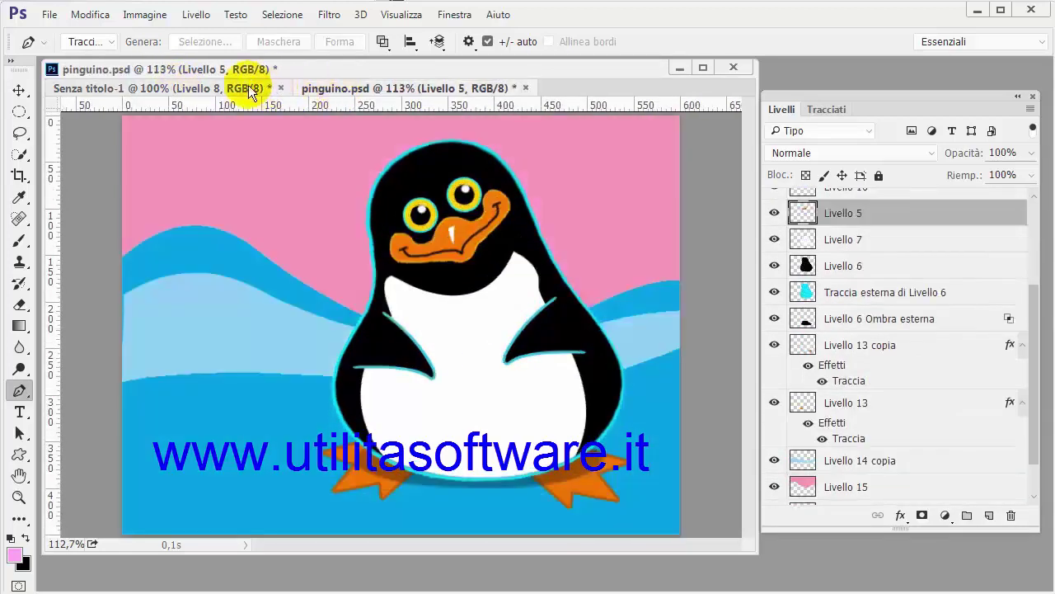
{"action": "left_click", "coordinate": [235, 87]}
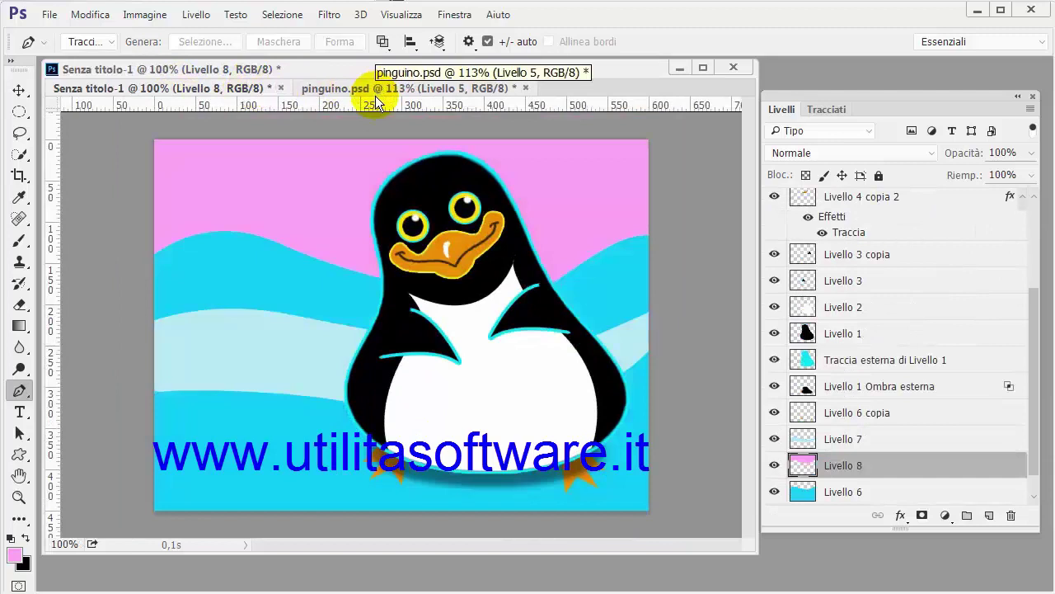